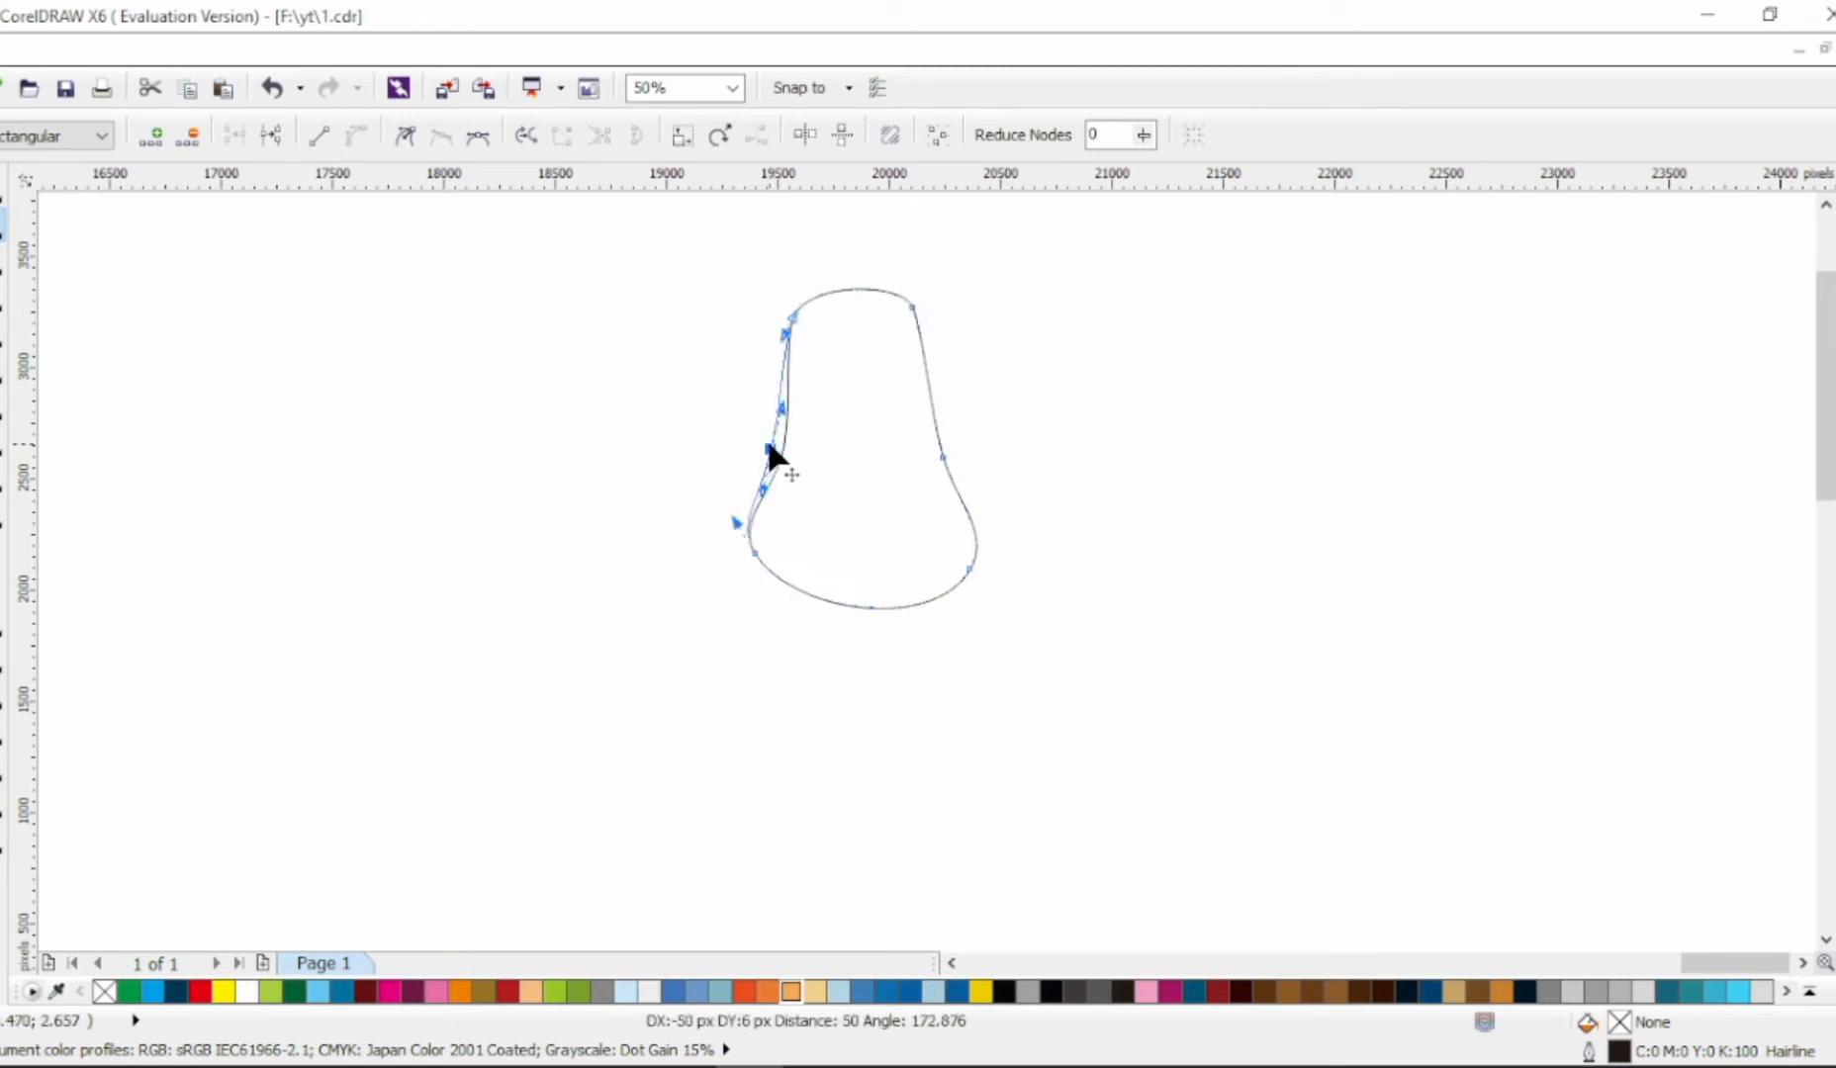
Reshape the lower-left side and bottom of the head outline into a wider, more symmetrical curve
drag(755, 553, 738, 560)
click(715, 528)
click(738, 559)
drag(776, 620, 811, 672)
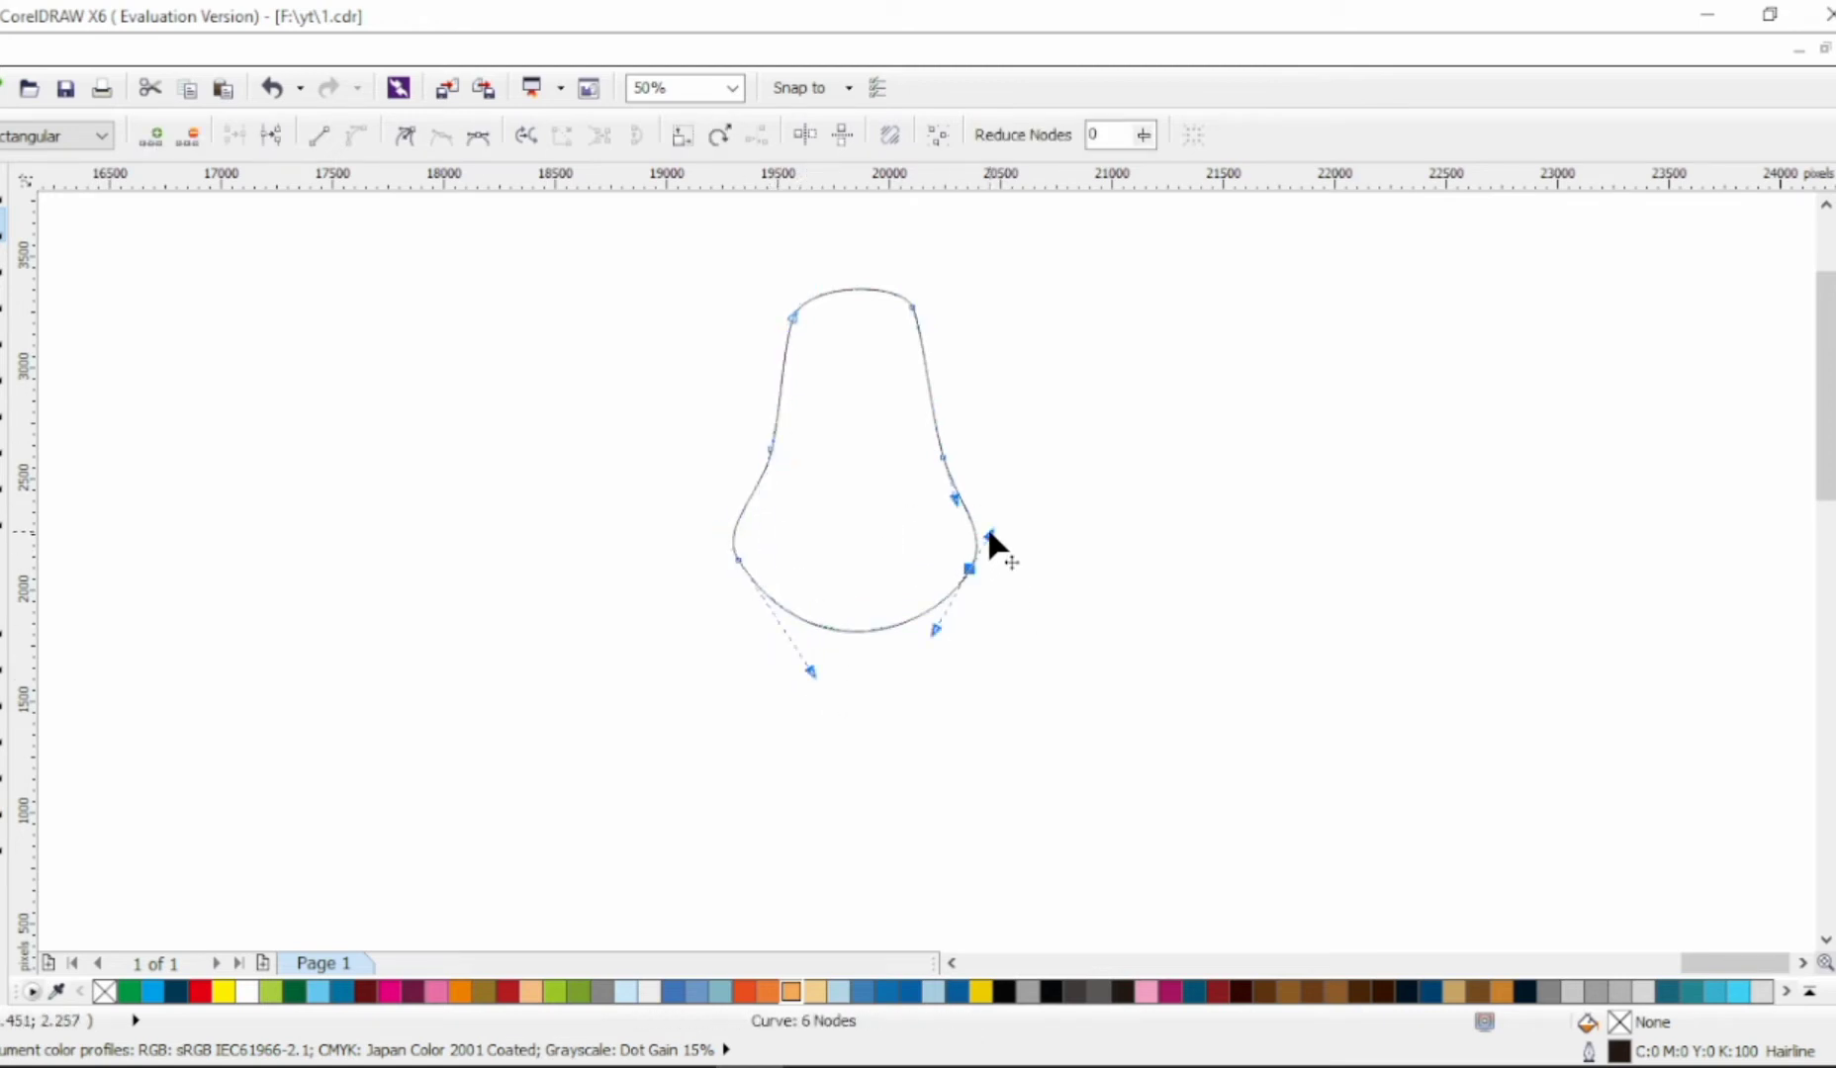
click(738, 560)
Add nodes along the top of the head outline and shape them into a small zigzag hair tuft
scroll(883, 299, up, 1)
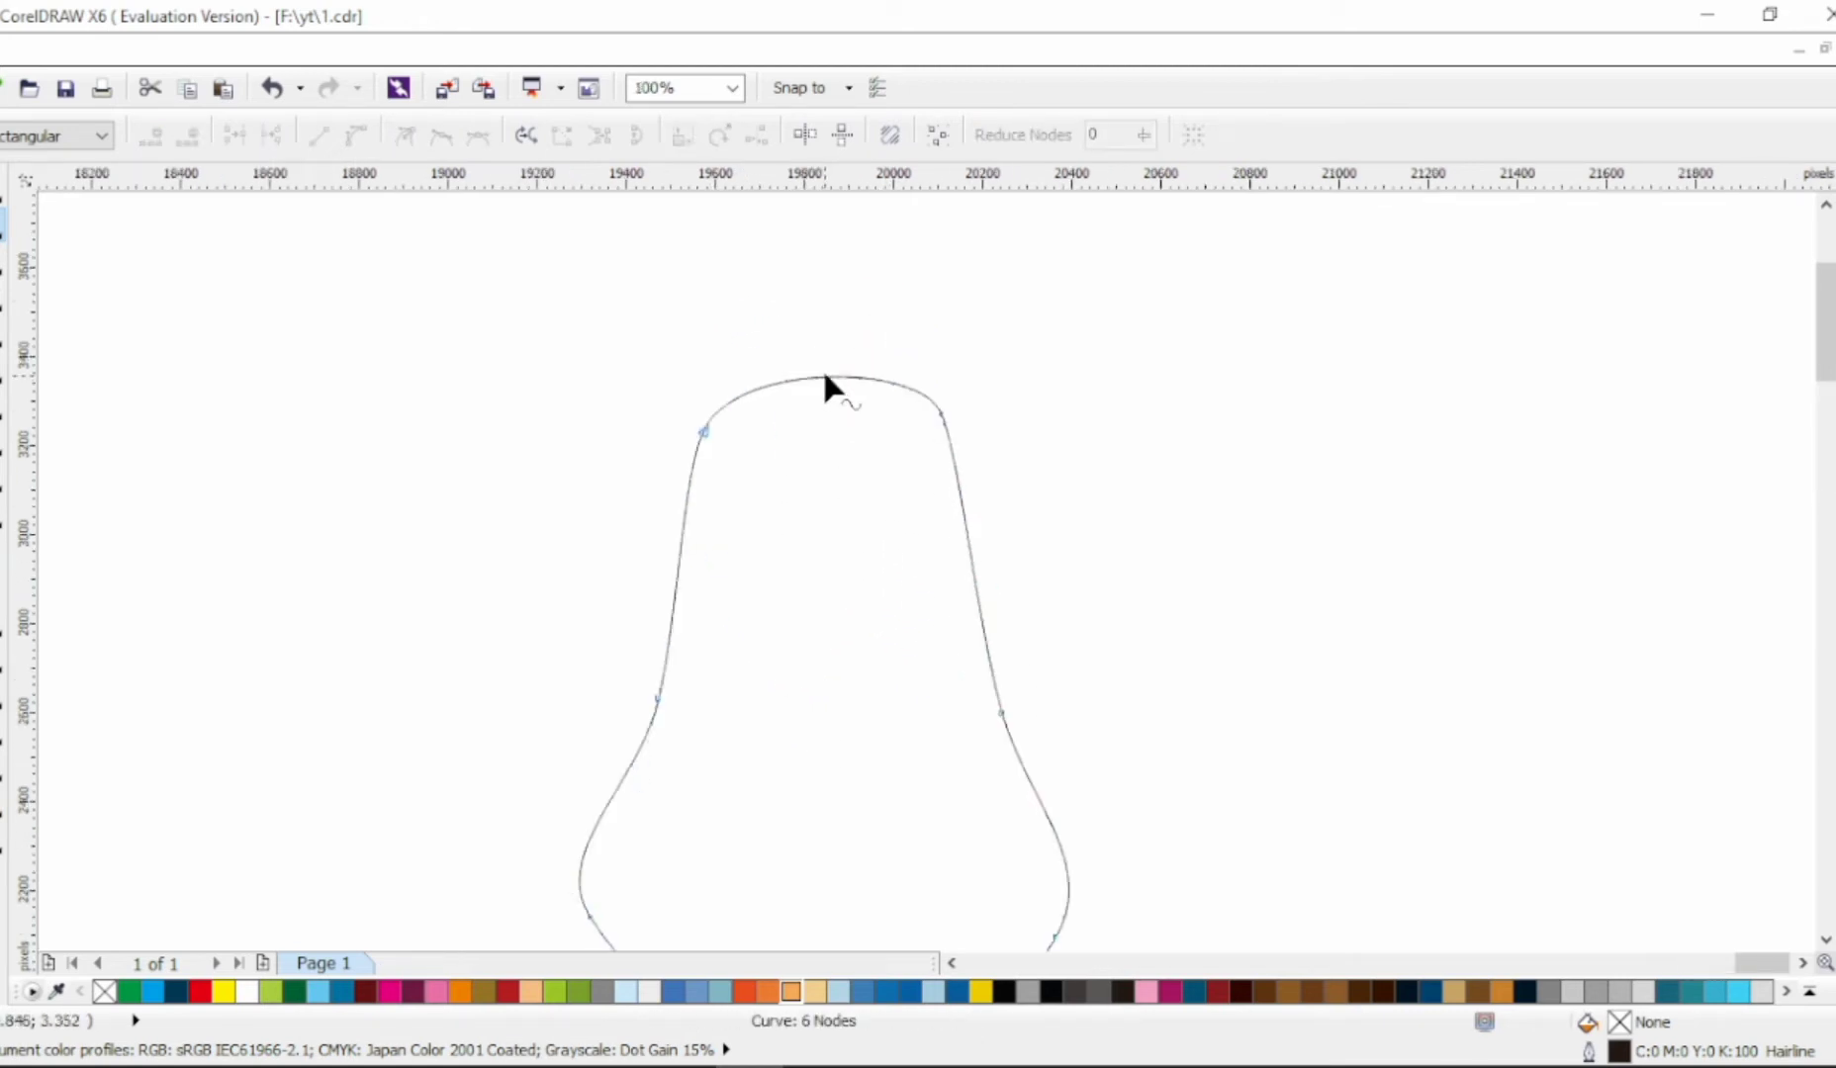
double_click(824, 376)
double_click(849, 377)
drag(827, 378, 911, 401)
click(883, 393)
double_click(877, 380)
scroll(858, 369, up, 1)
double_click(928, 396)
drag(955, 414, 982, 389)
scroll(982, 388, down, 1)
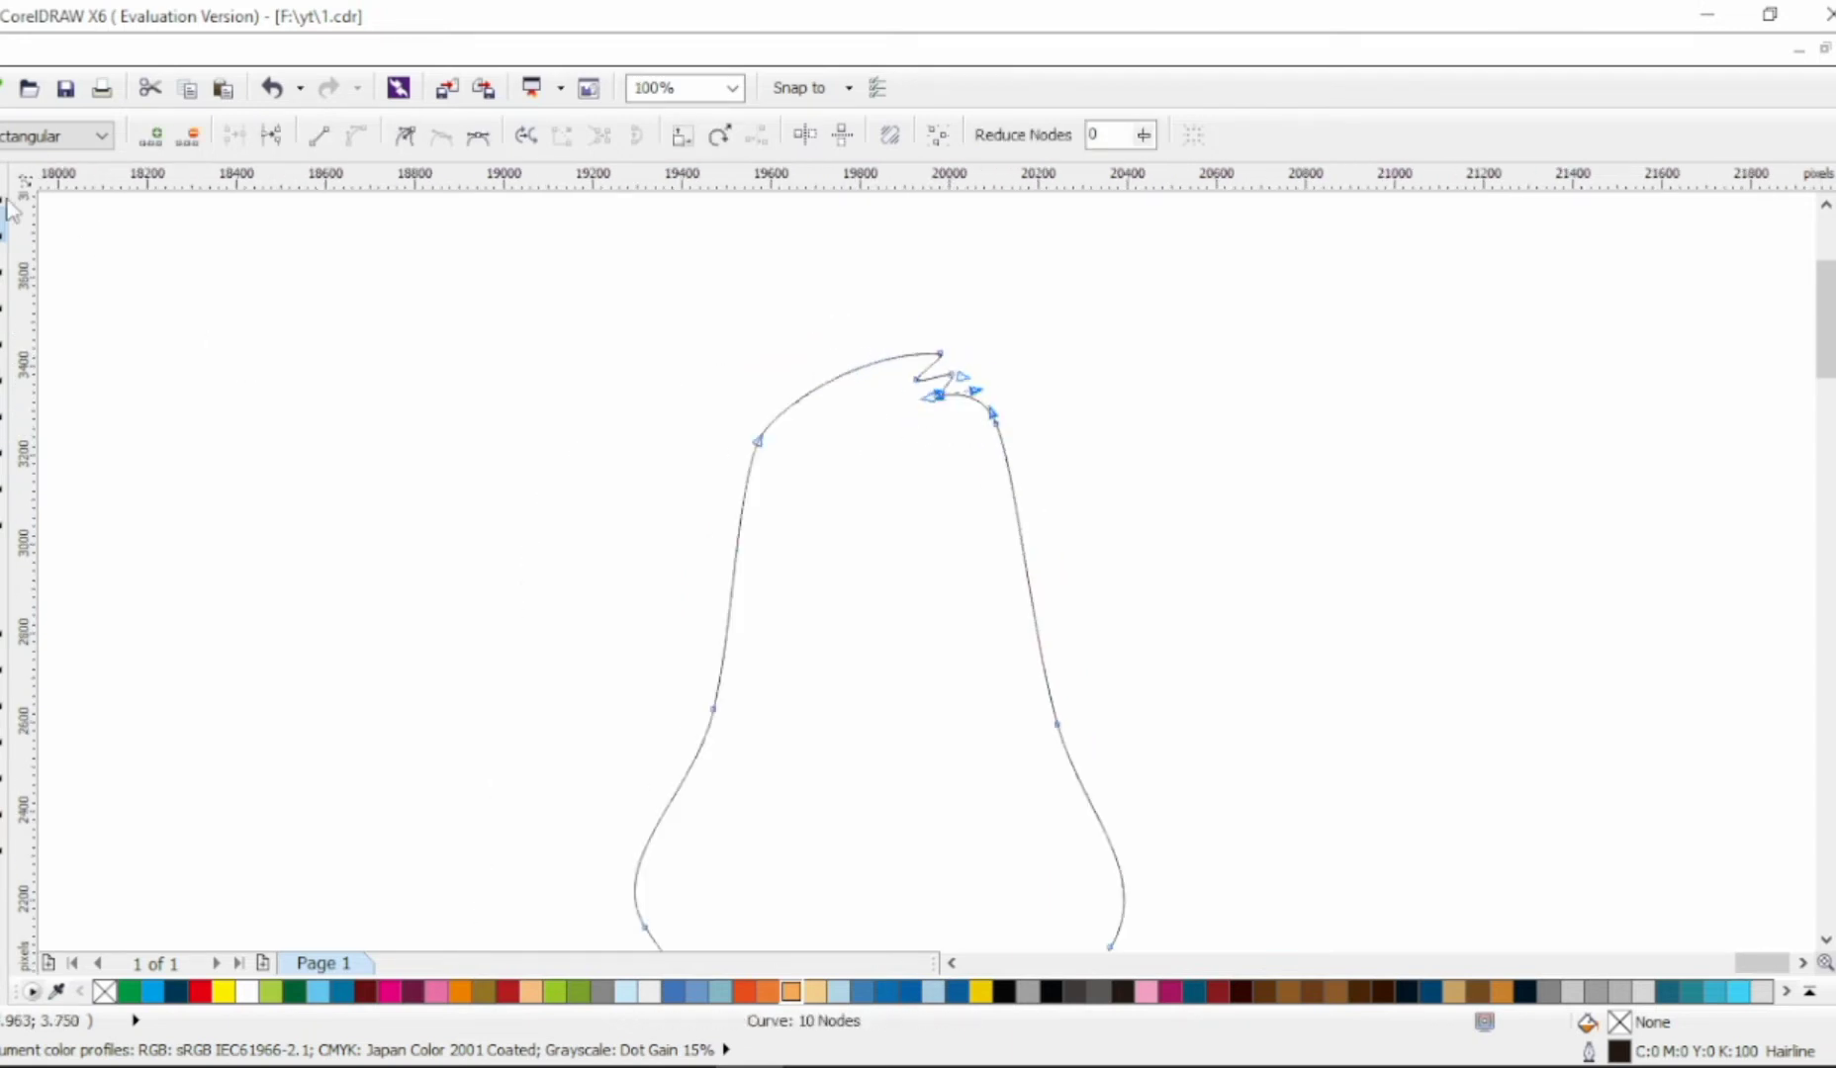
Draw a rough straight-sided closed ear shape that overlaps the upper-left side of the head
click(92, 408)
click(1, 342)
click(755, 454)
click(545, 374)
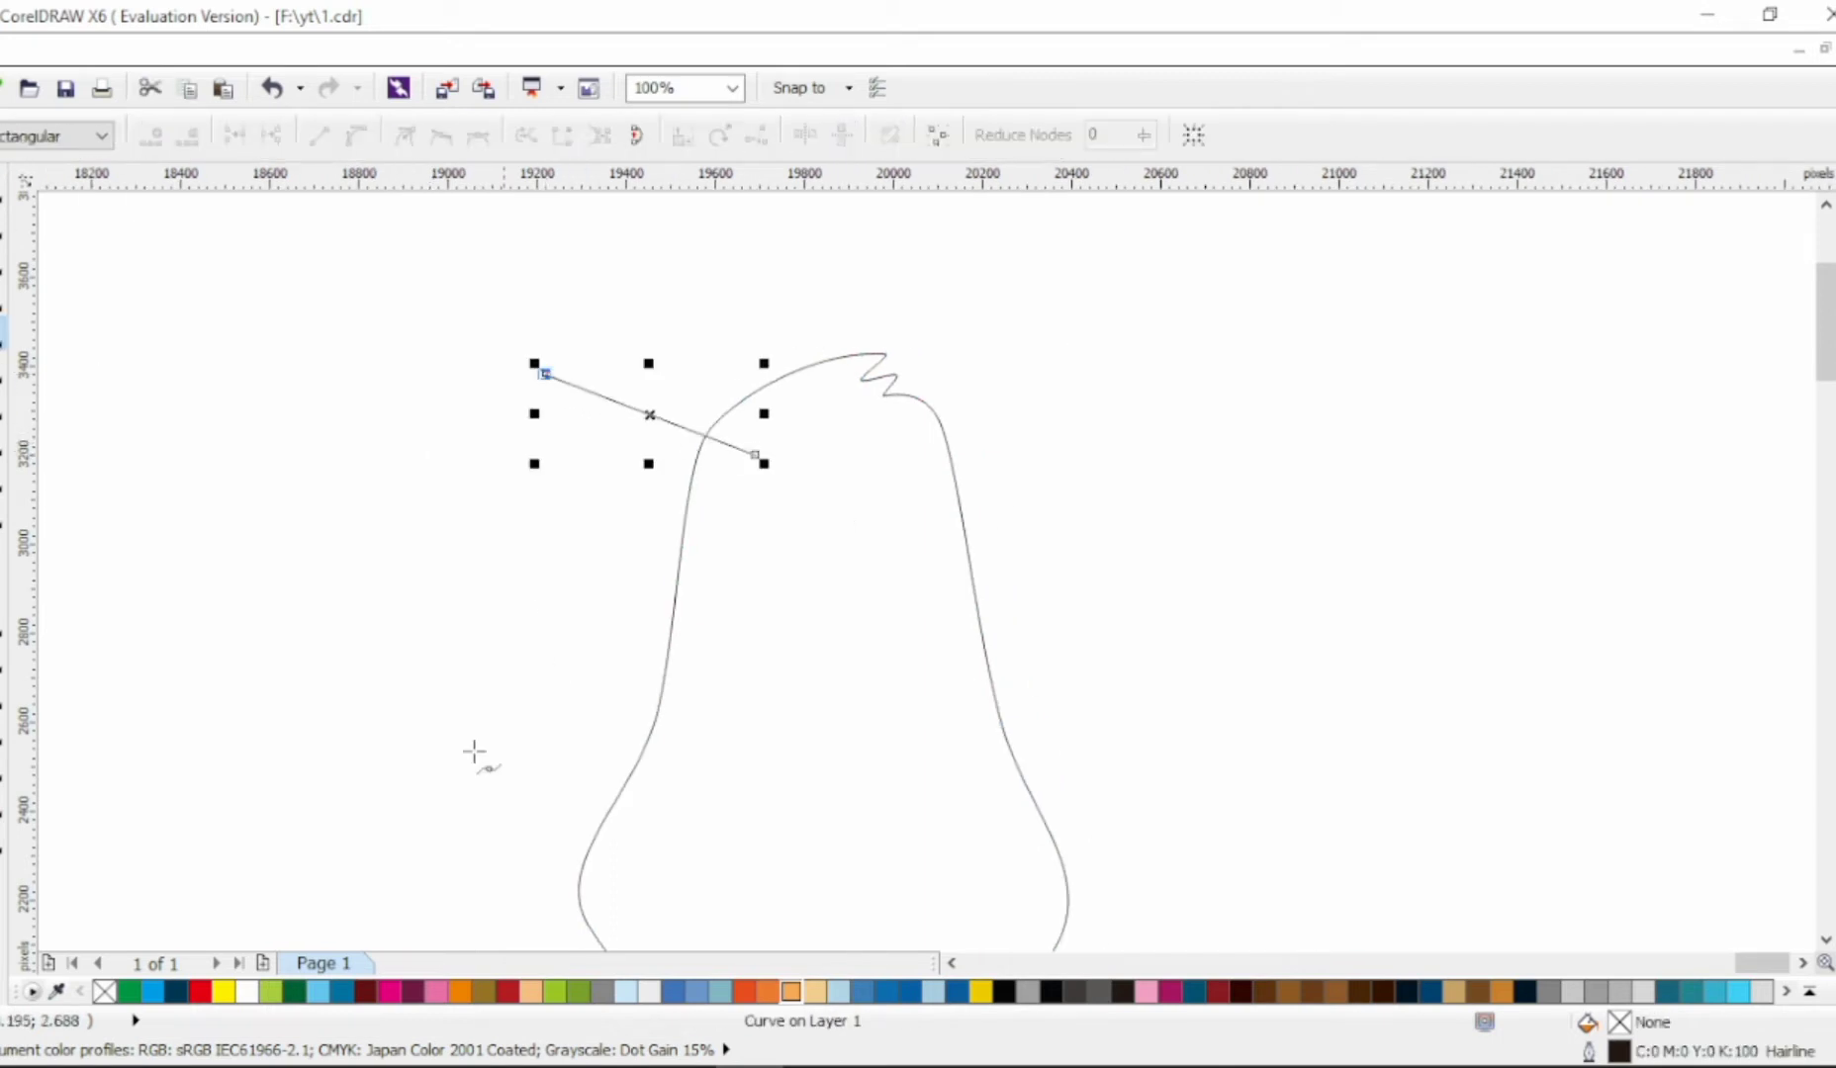
click(514, 733)
click(755, 454)
Convert the ear's segments to curves, smooth its nodes and adjust them into a rounded floppy ear
double_click(3, 222)
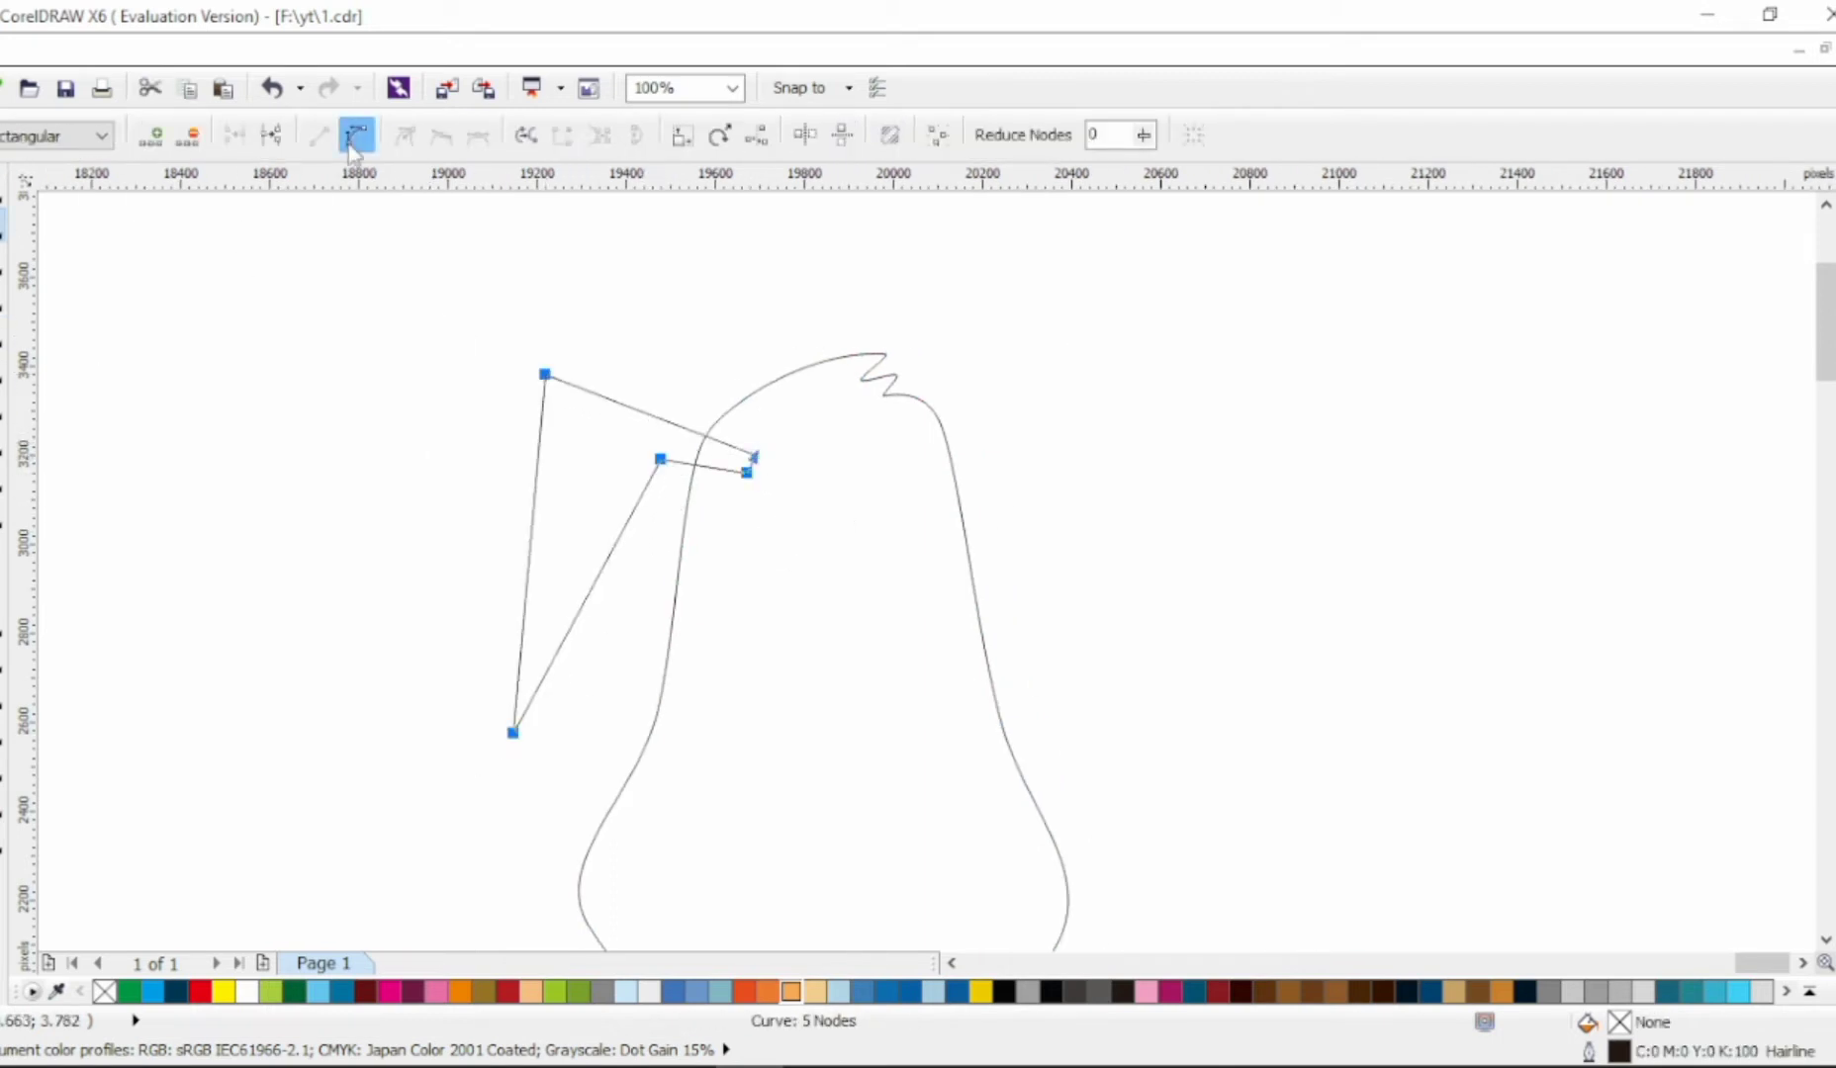
click(356, 136)
drag(697, 776, 489, 246)
click(441, 135)
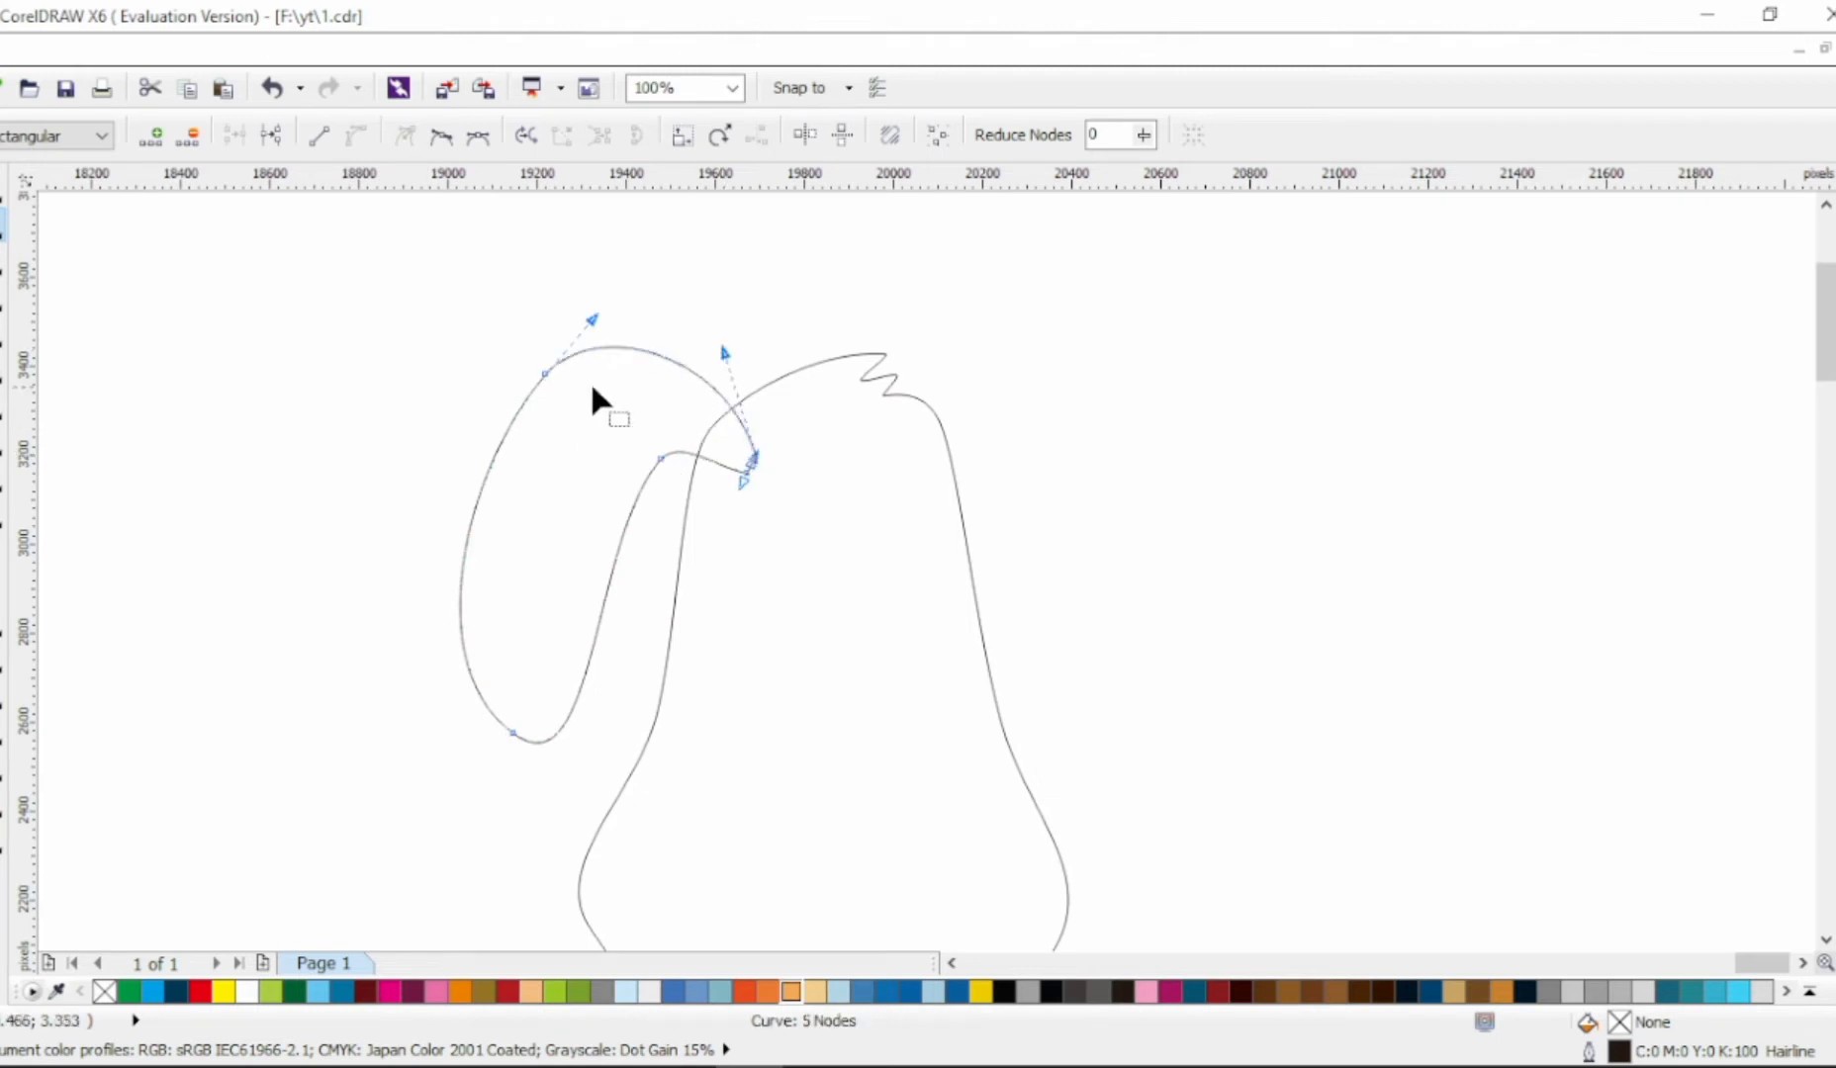
drag(545, 374, 570, 381)
Copy the ear to the right side of the head and mirror it horizontally
drag(660, 458, 1004, 404)
click(724, 439)
click(3, 189)
right_click(936, 418)
click(576, 137)
click(575, 137)
click(1033, 411)
click(573, 136)
scroll(1093, 480, down, 1)
click(1311, 511)
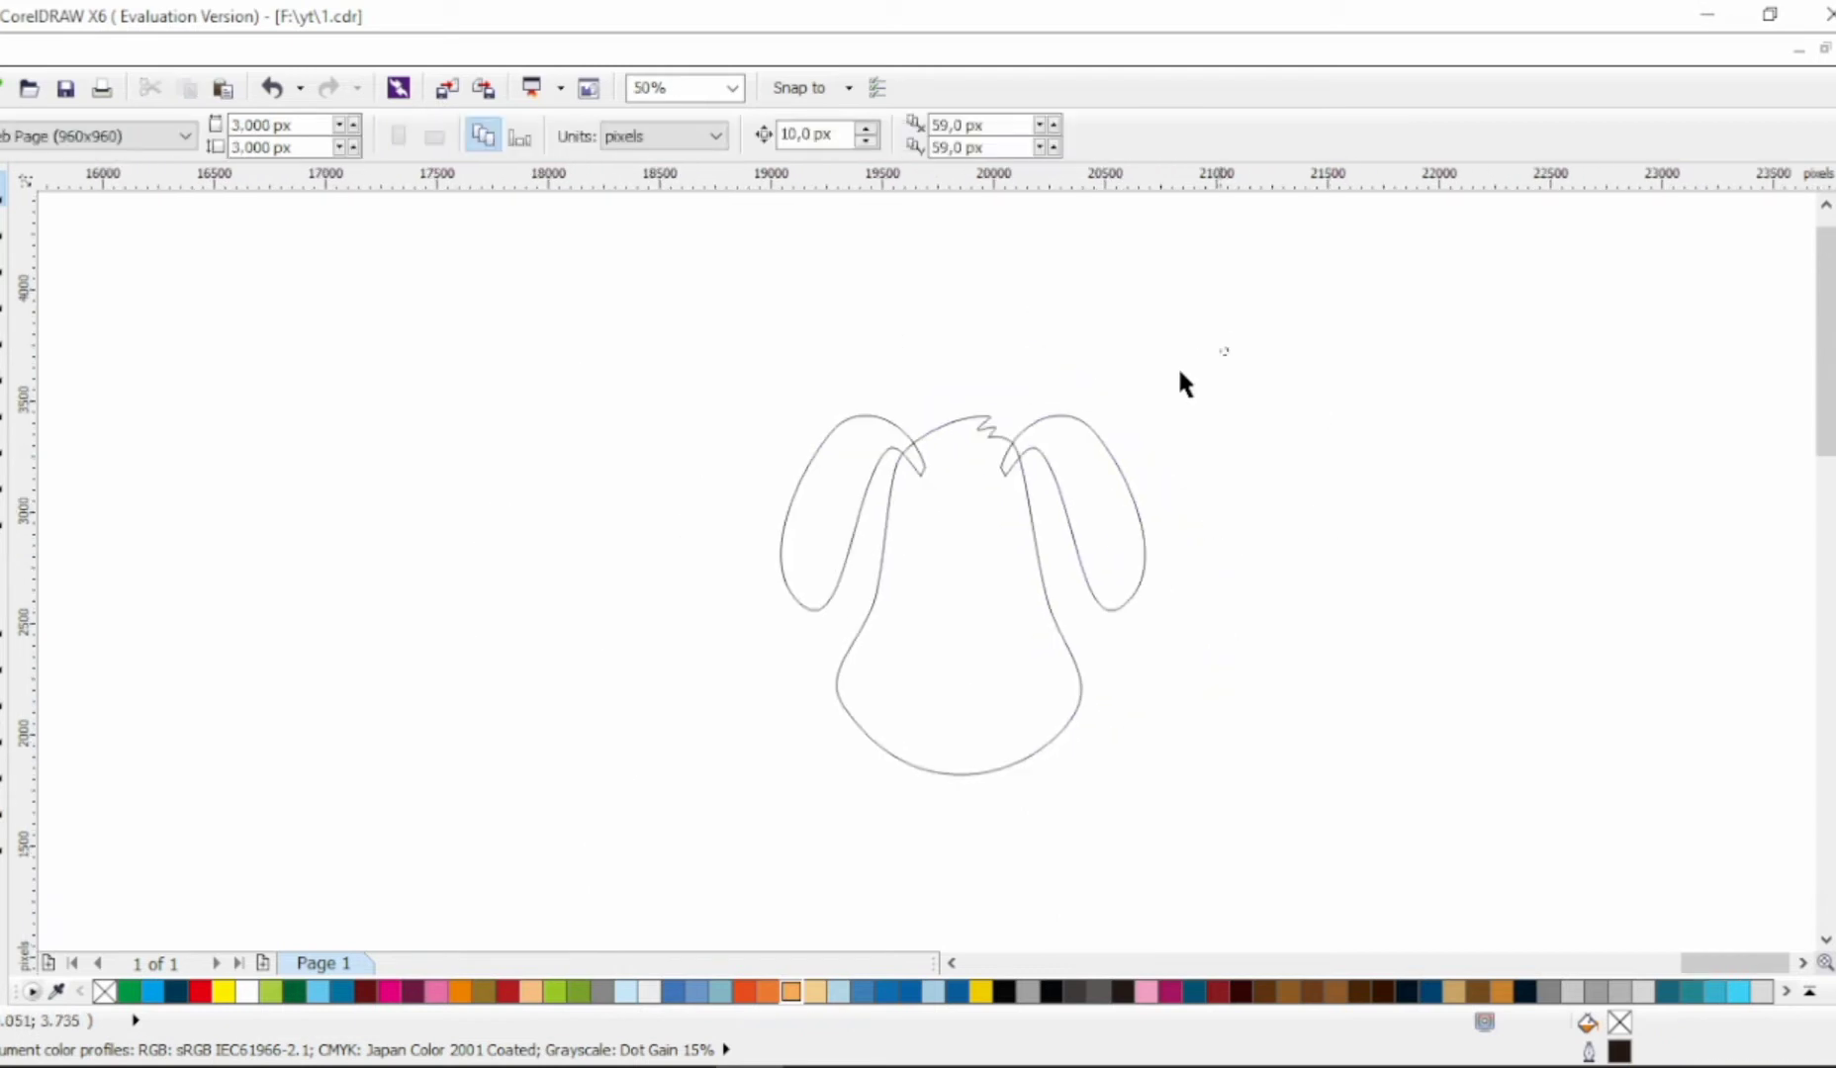
Fill the head and both ears with white and bring the head in front of the ears
drag(1180, 371, 751, 806)
click(1612, 534)
click(1065, 653)
key(shift+Page_Up)
click(1272, 592)
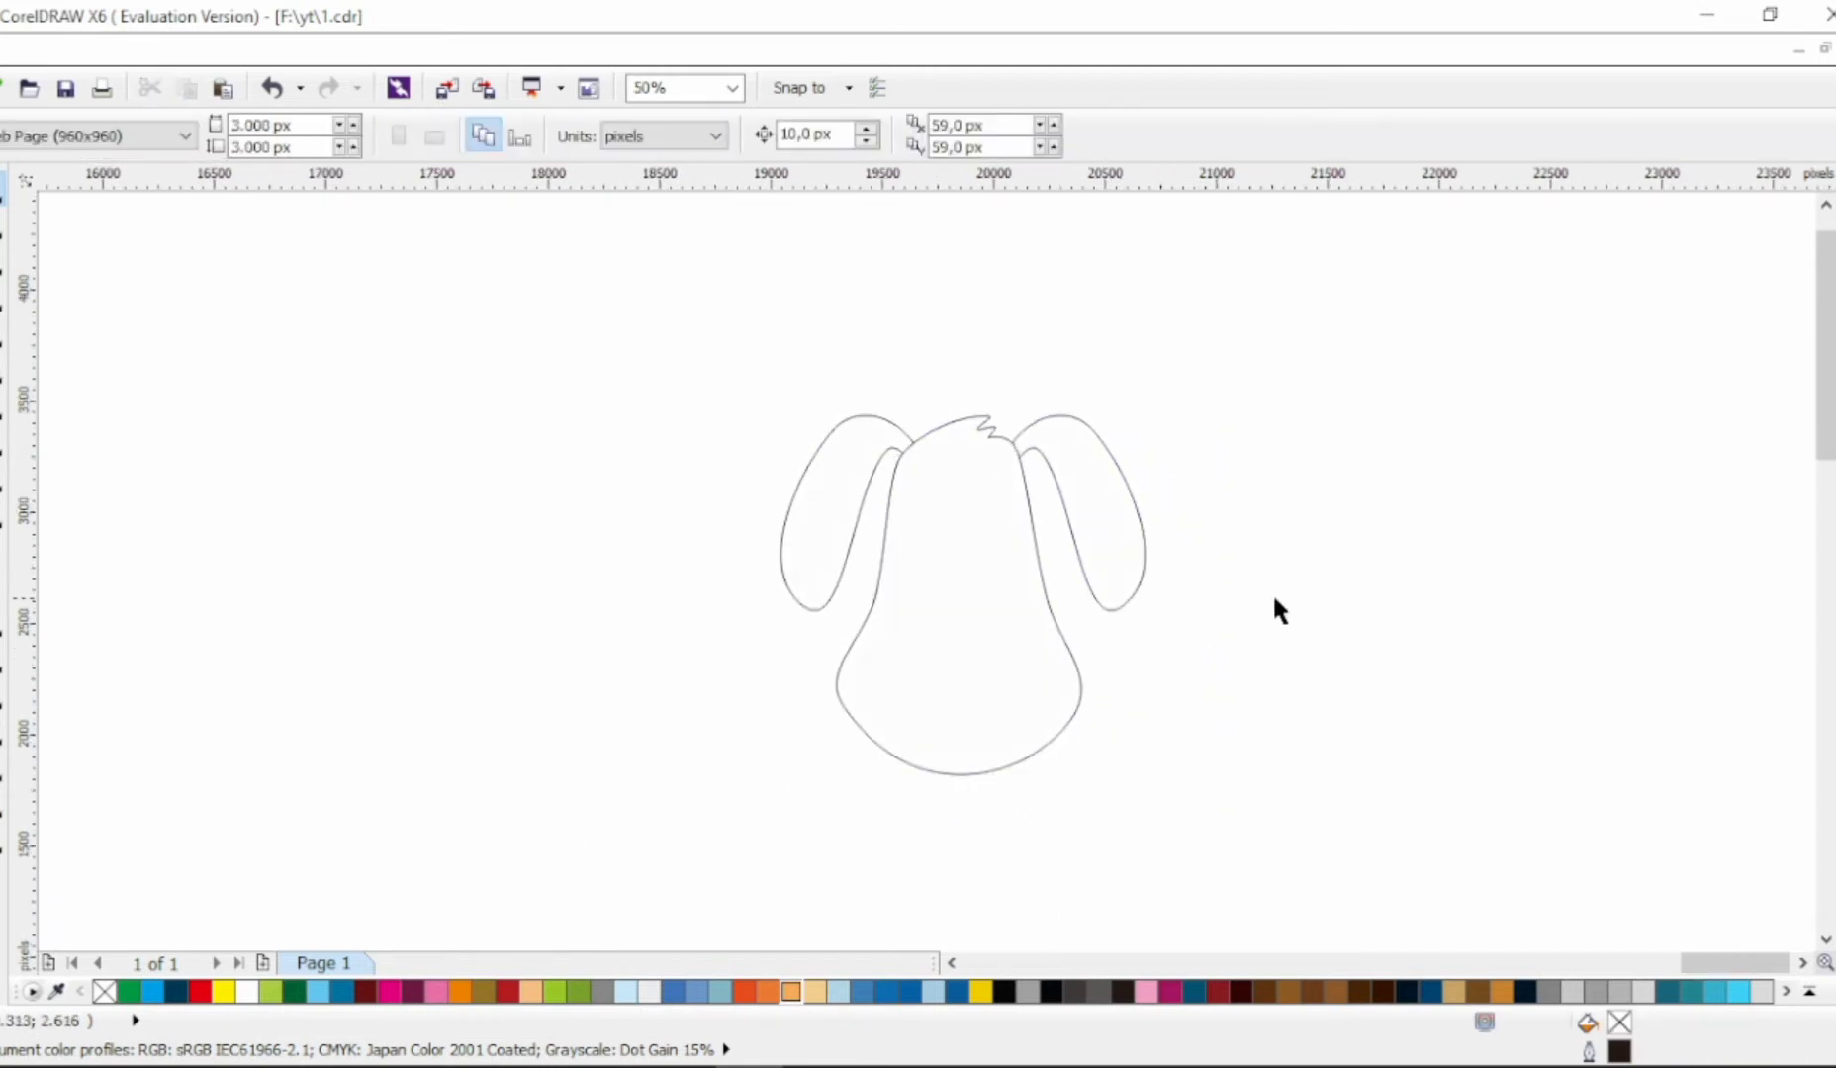
Remove the head's outline and apply a one-step outside contour to it
click(1012, 693)
right_click(104, 991)
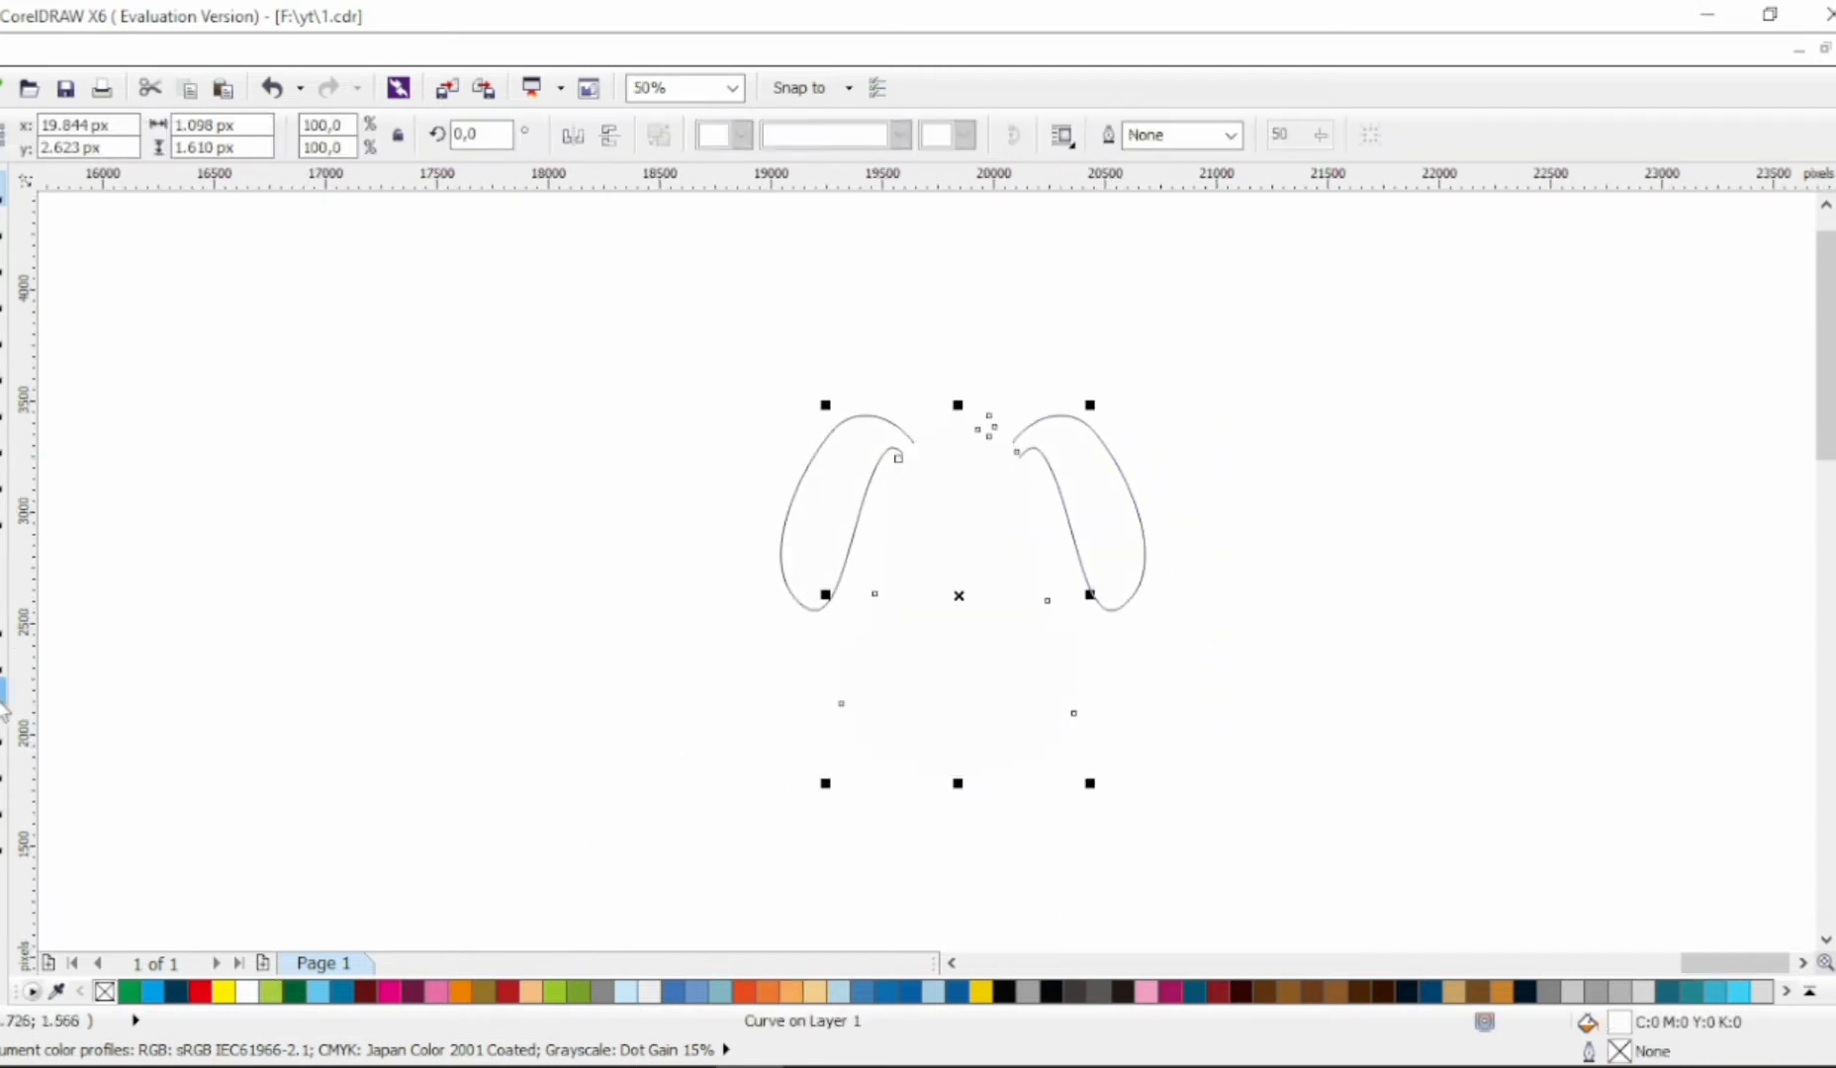
click(4, 692)
click(607, 136)
key(Return)
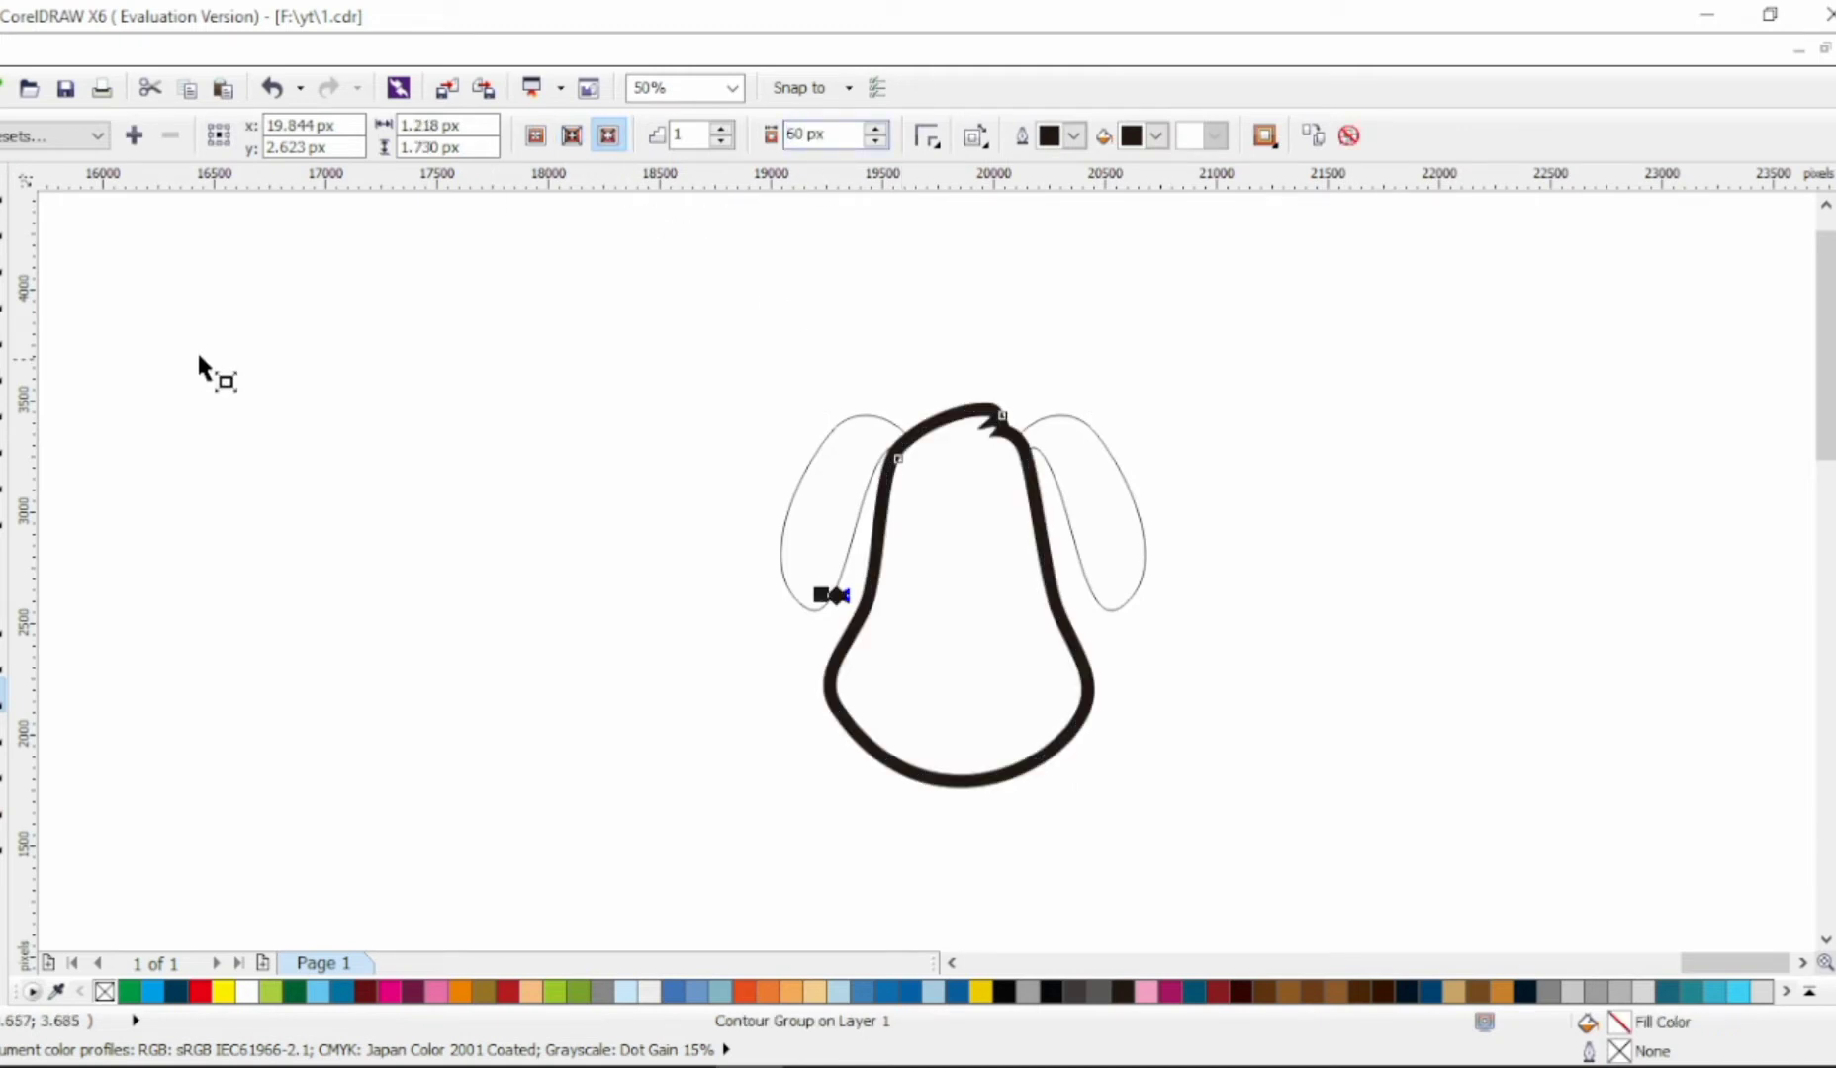
Set the head contour's offset to 50 px
text(59)
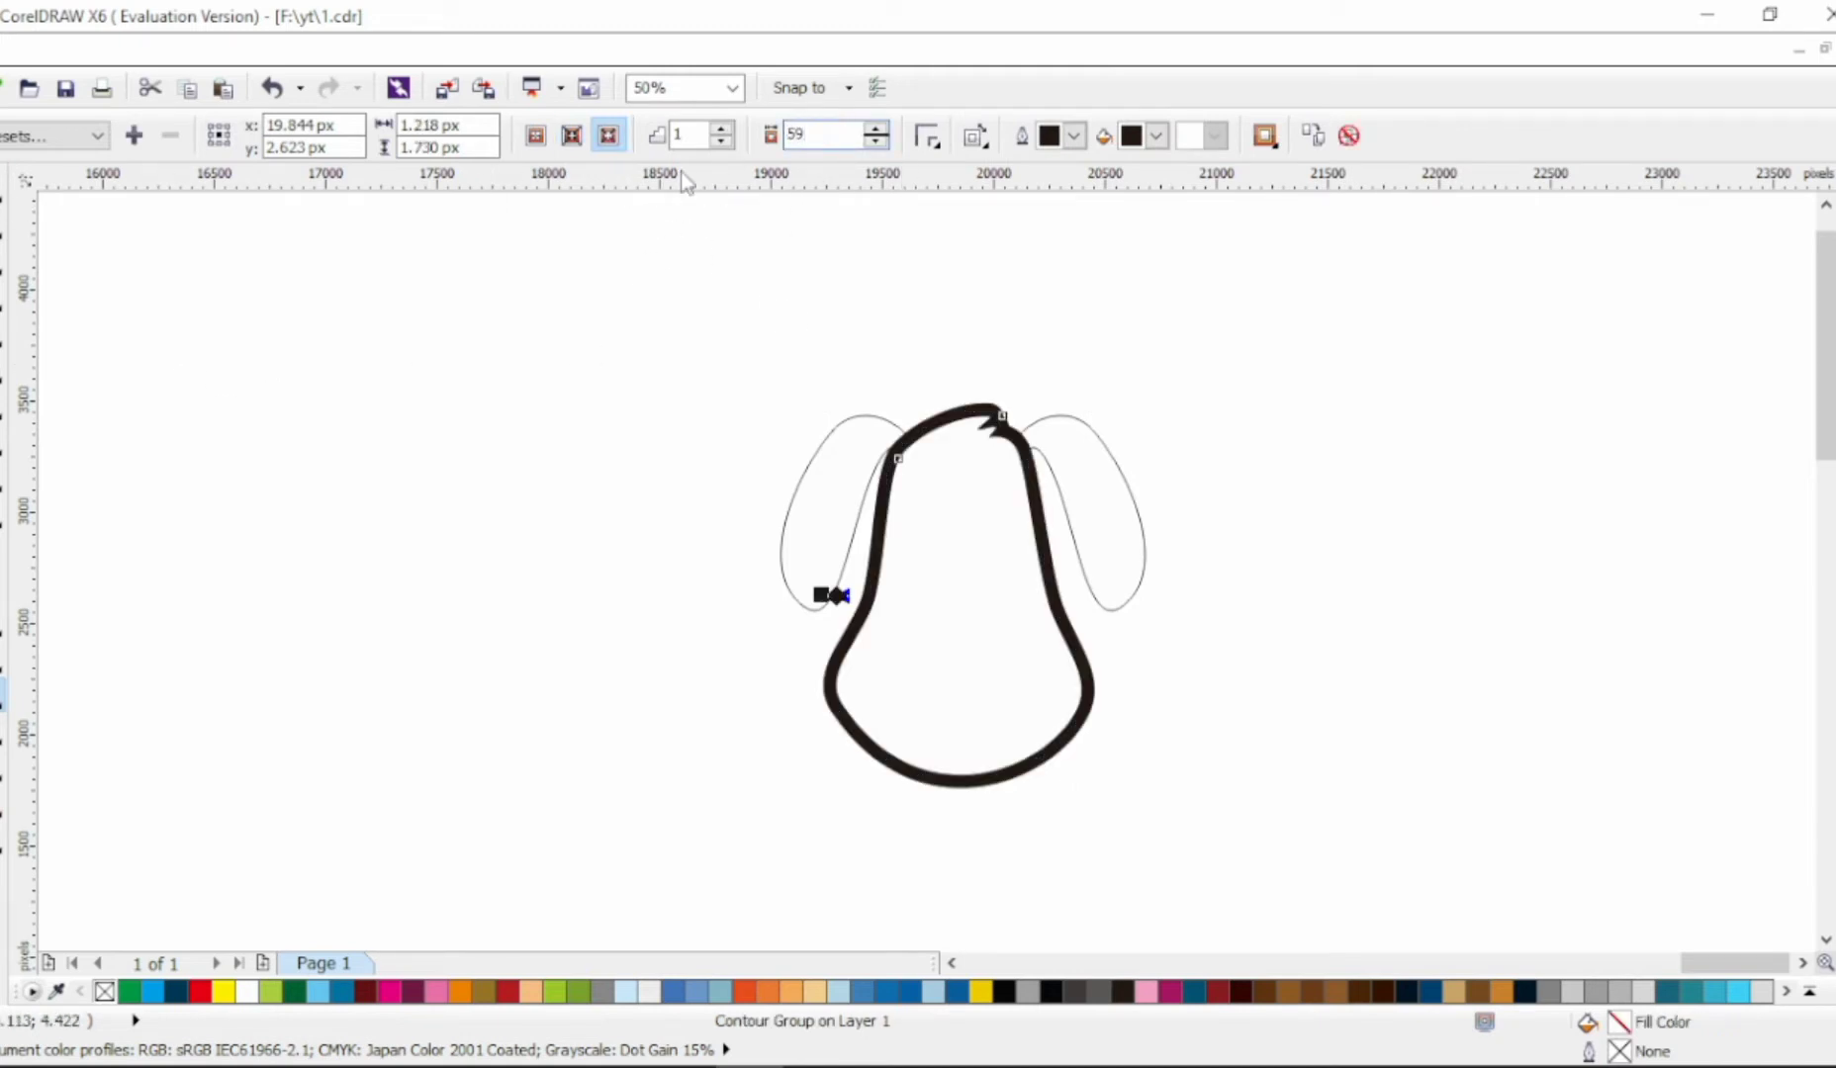
key(BackSpace)
text(0)
key(Return)
click(4, 187)
click(330, 347)
click(1092, 699)
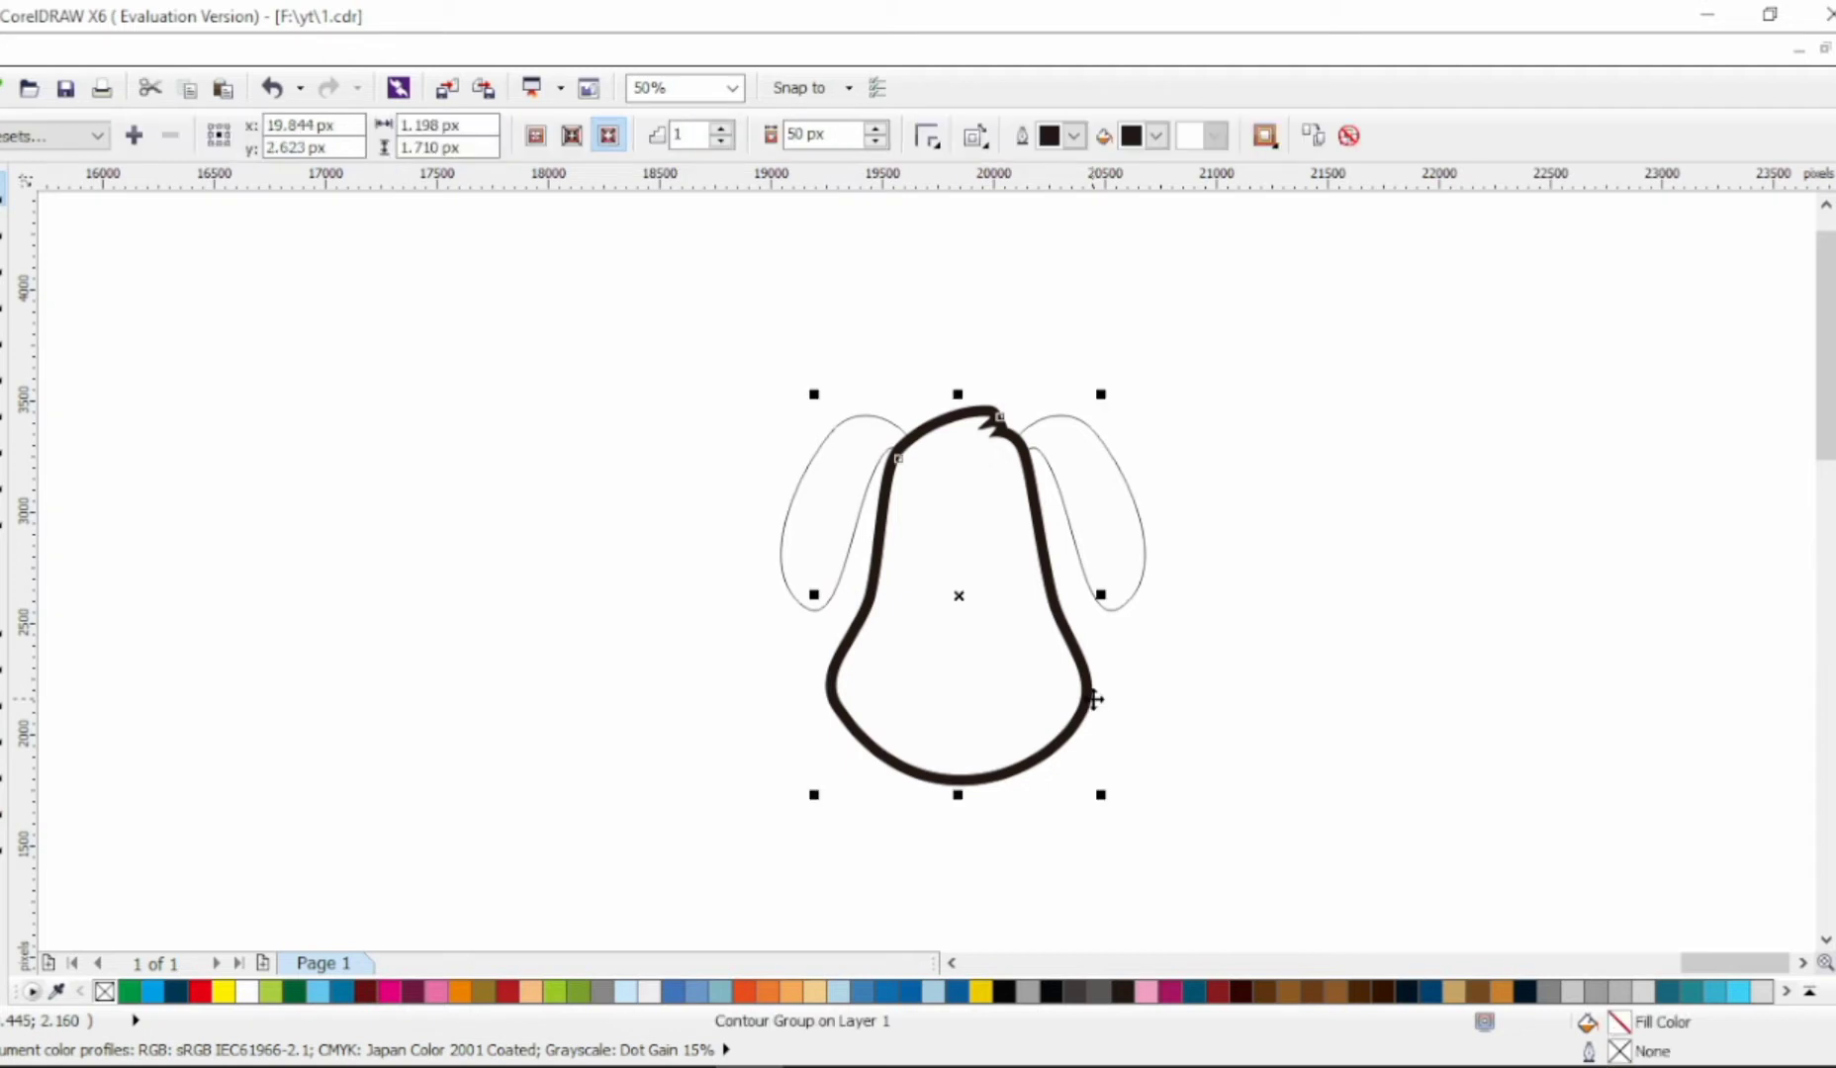
Move the right and left ears slightly outward from the head
click(1148, 643)
scroll(1141, 566, up, 1)
drag(1098, 514, 1129, 510)
drag(551, 397, 514, 399)
drag(1098, 514, 1090, 516)
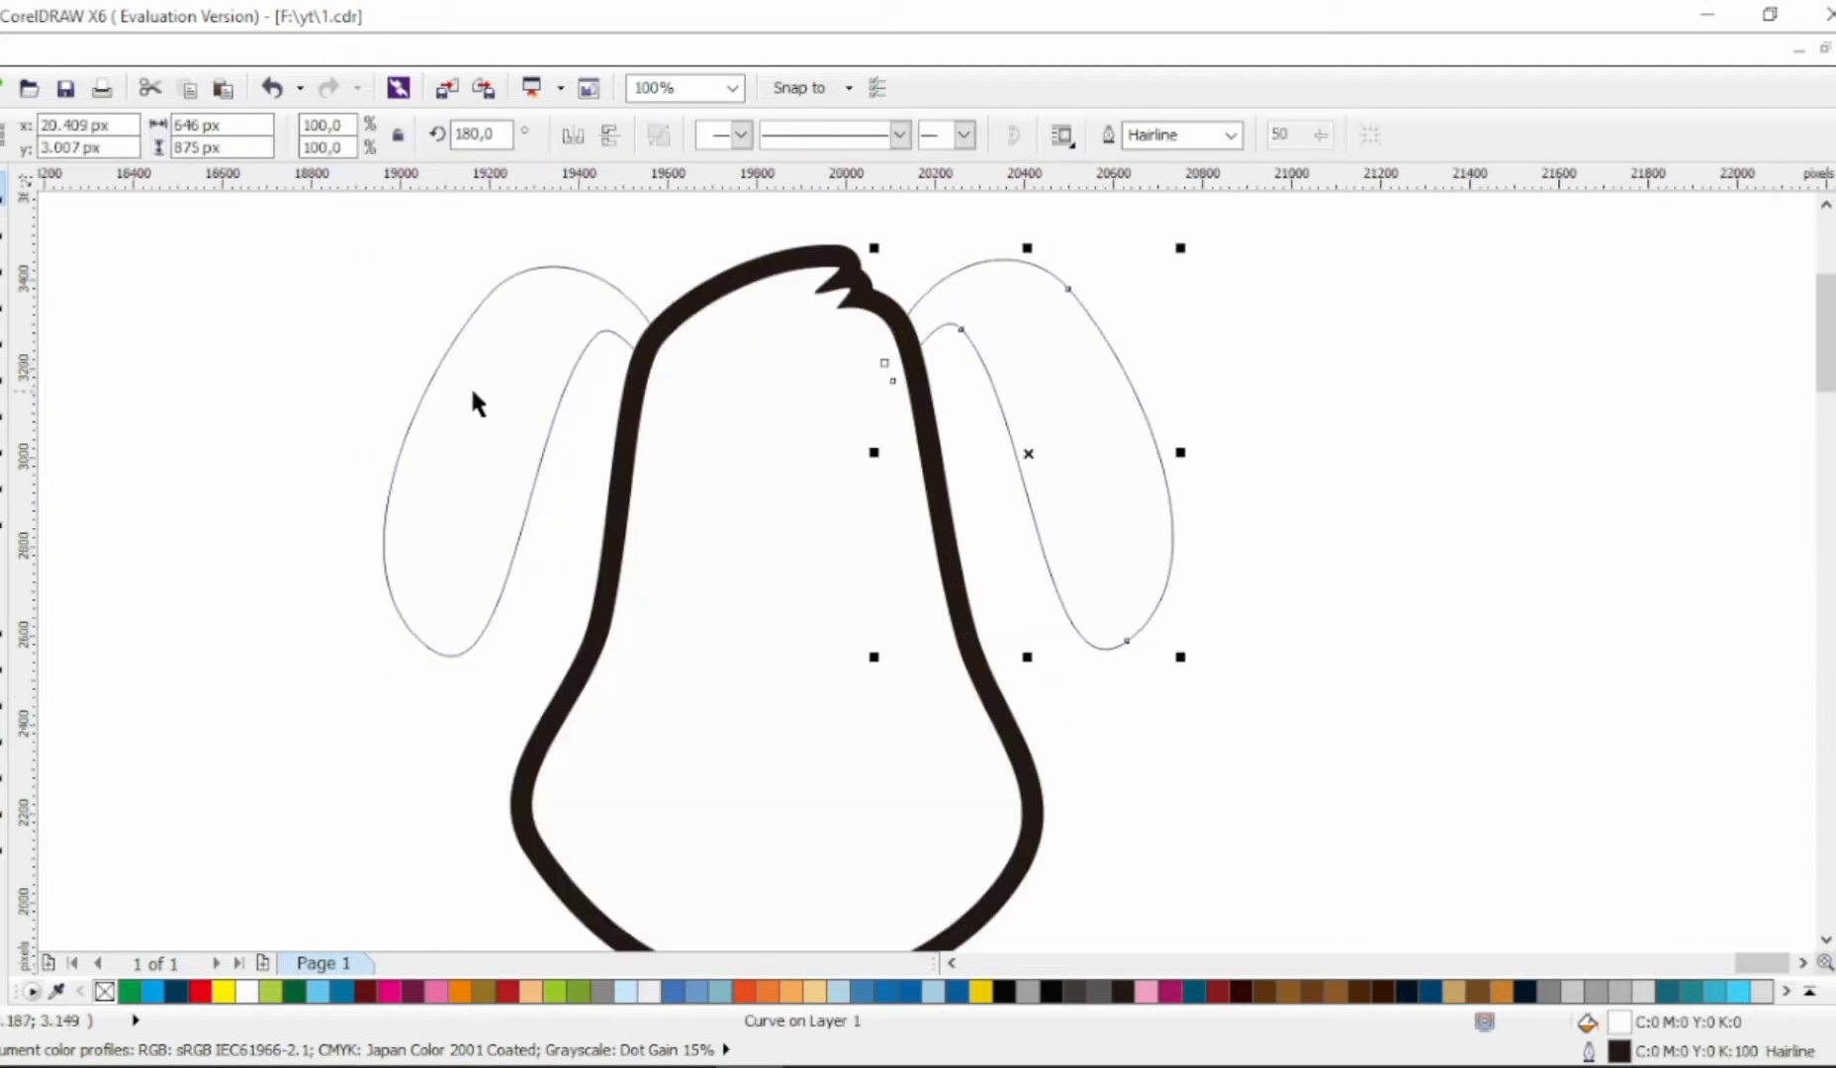
Fill both ears with black
shift+click(473, 393)
click(1124, 991)
scroll(1150, 408, down, 1)
click(1249, 421)
Draw a downward-pointing triangle for the nose in the middle of the muzzle
scroll(1117, 599, up, 1)
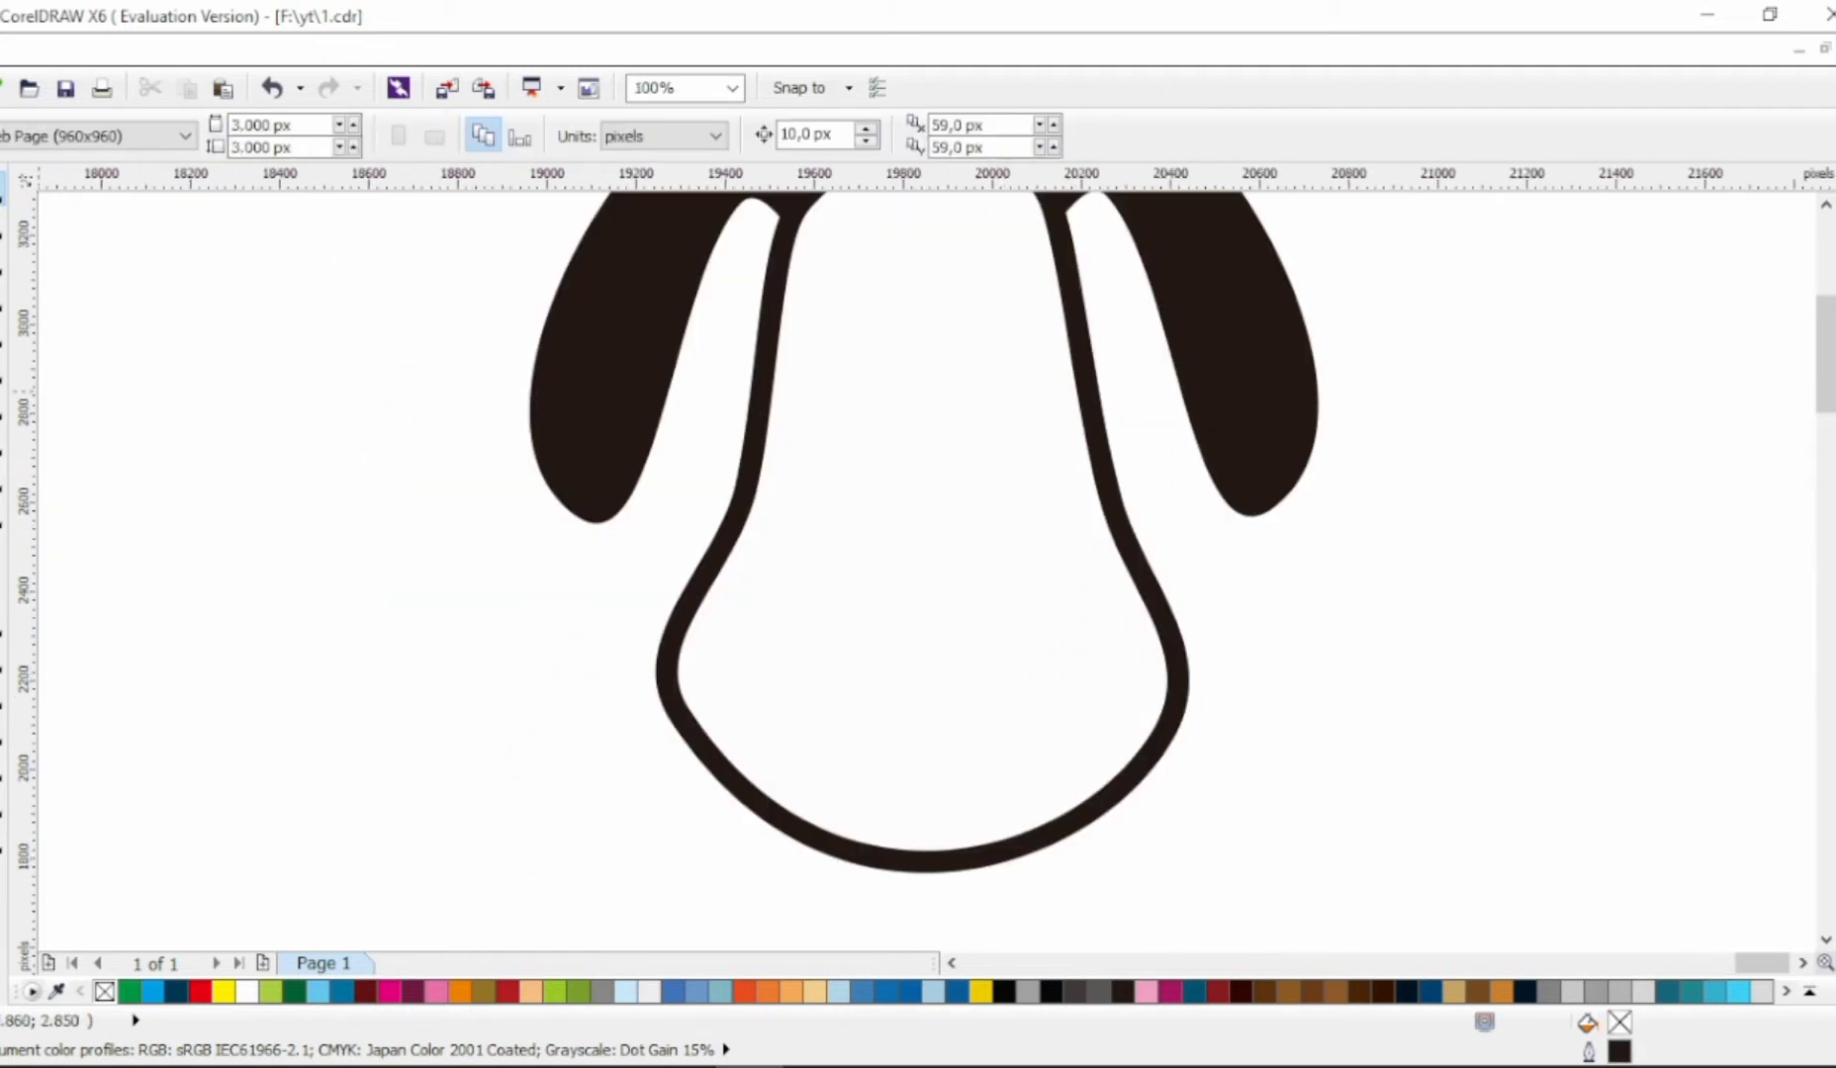
key(F5)
click(1020, 553)
click(915, 644)
click(851, 552)
key(F10)
key(ctrl+a)
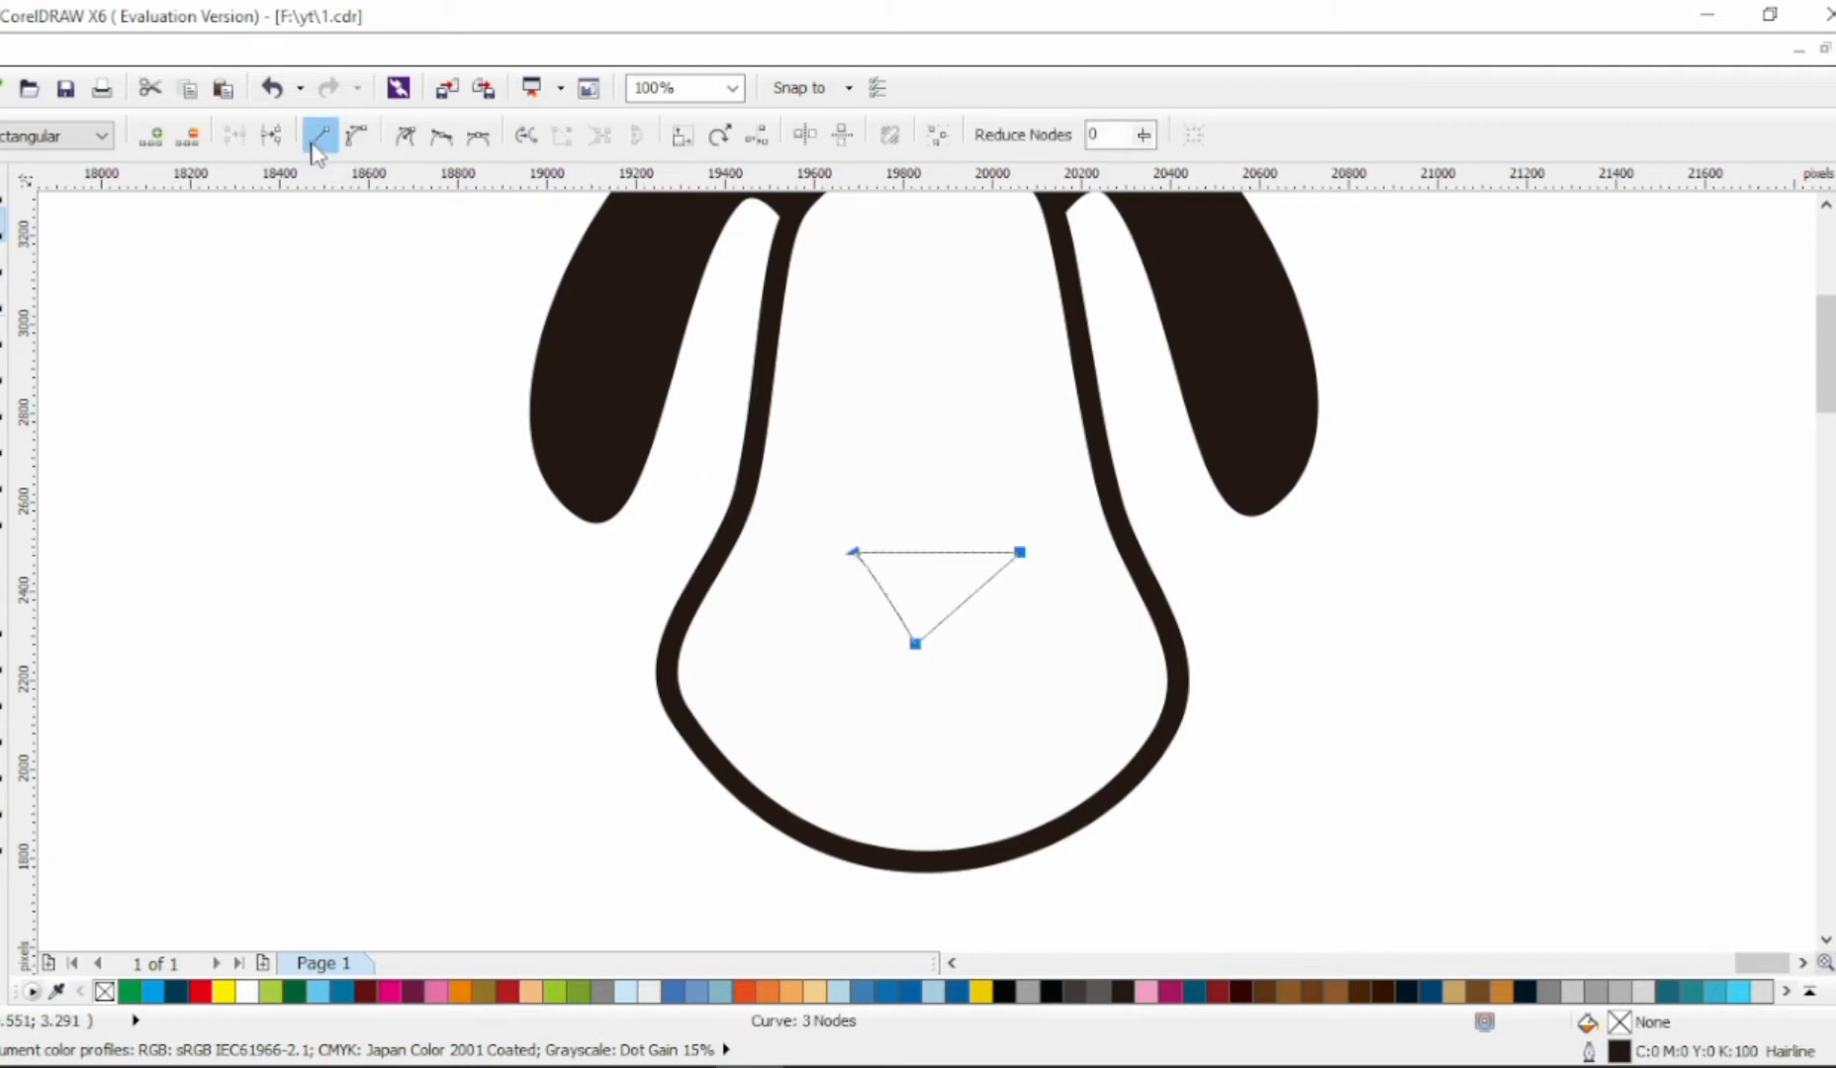
Convert the nose triangle's sides to curves, smooth its nodes and shape it into a wide rounded nose
click(354, 136)
click(441, 136)
drag(850, 554, 828, 553)
drag(951, 500, 1026, 587)
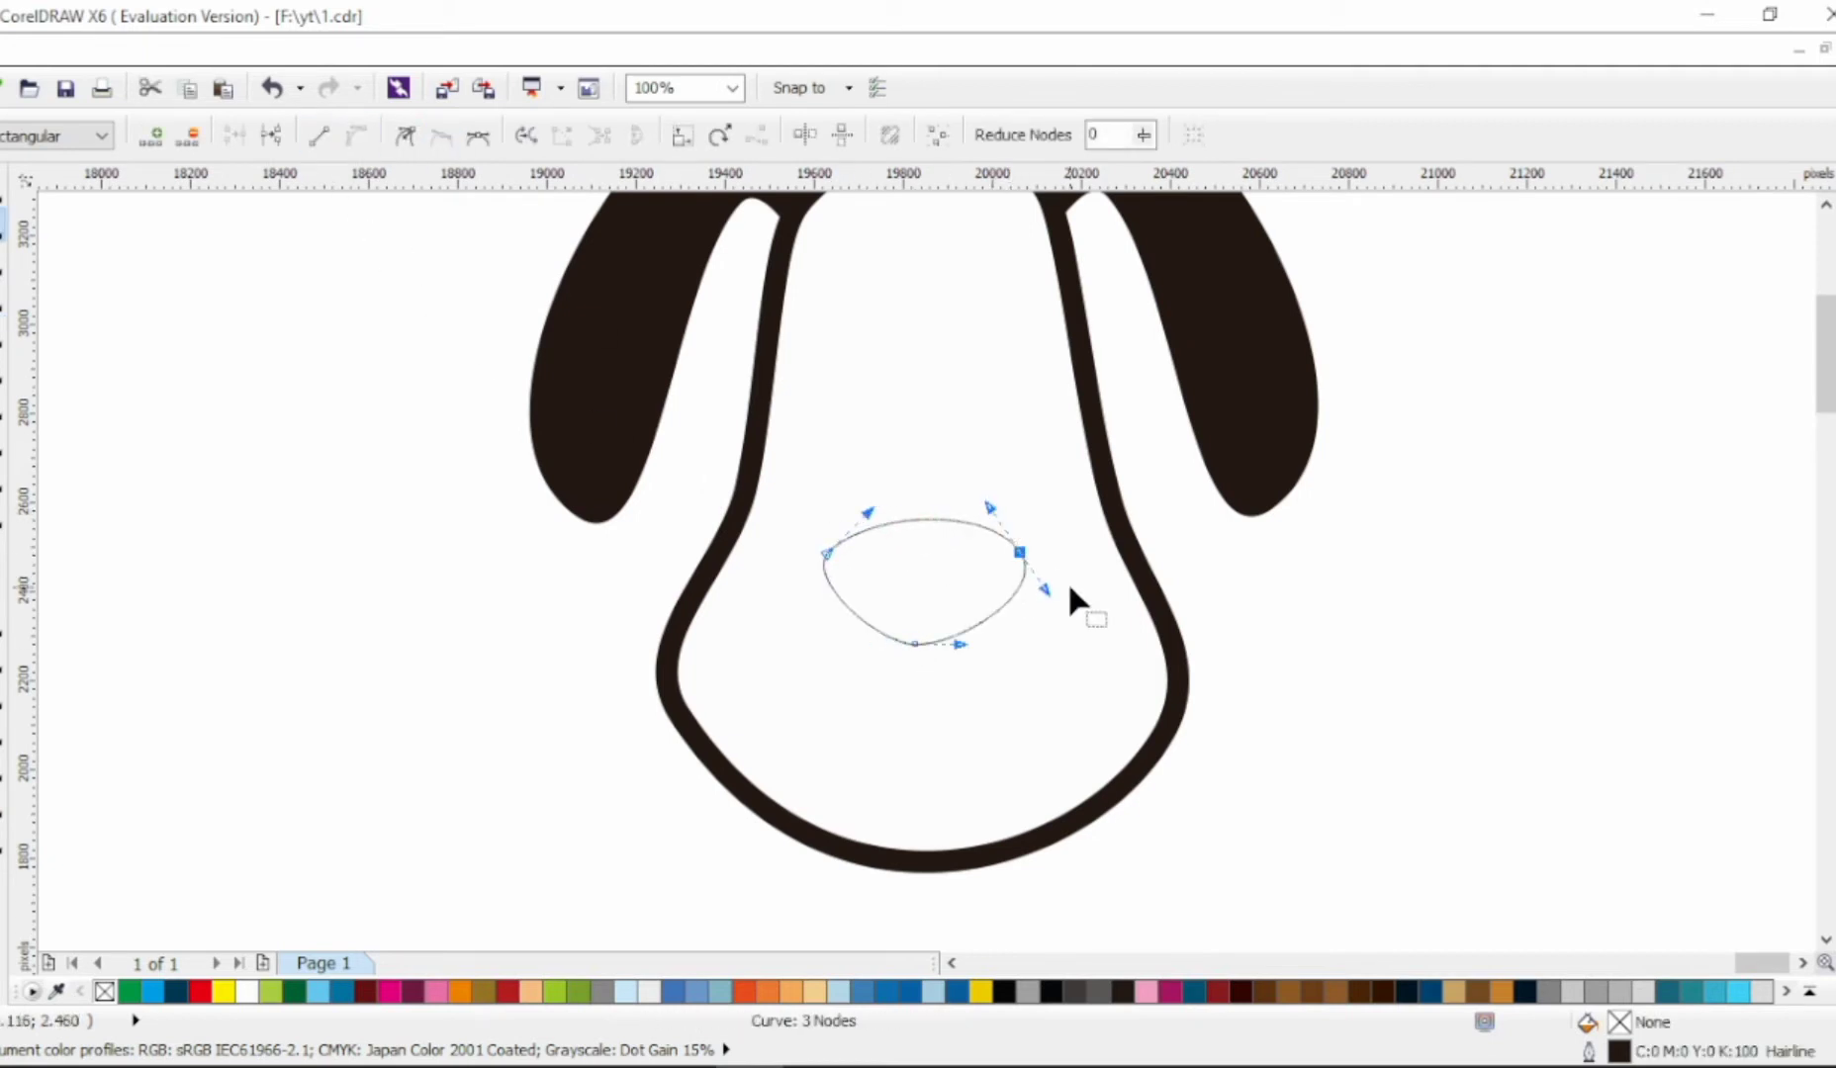
drag(1057, 520, 1034, 563)
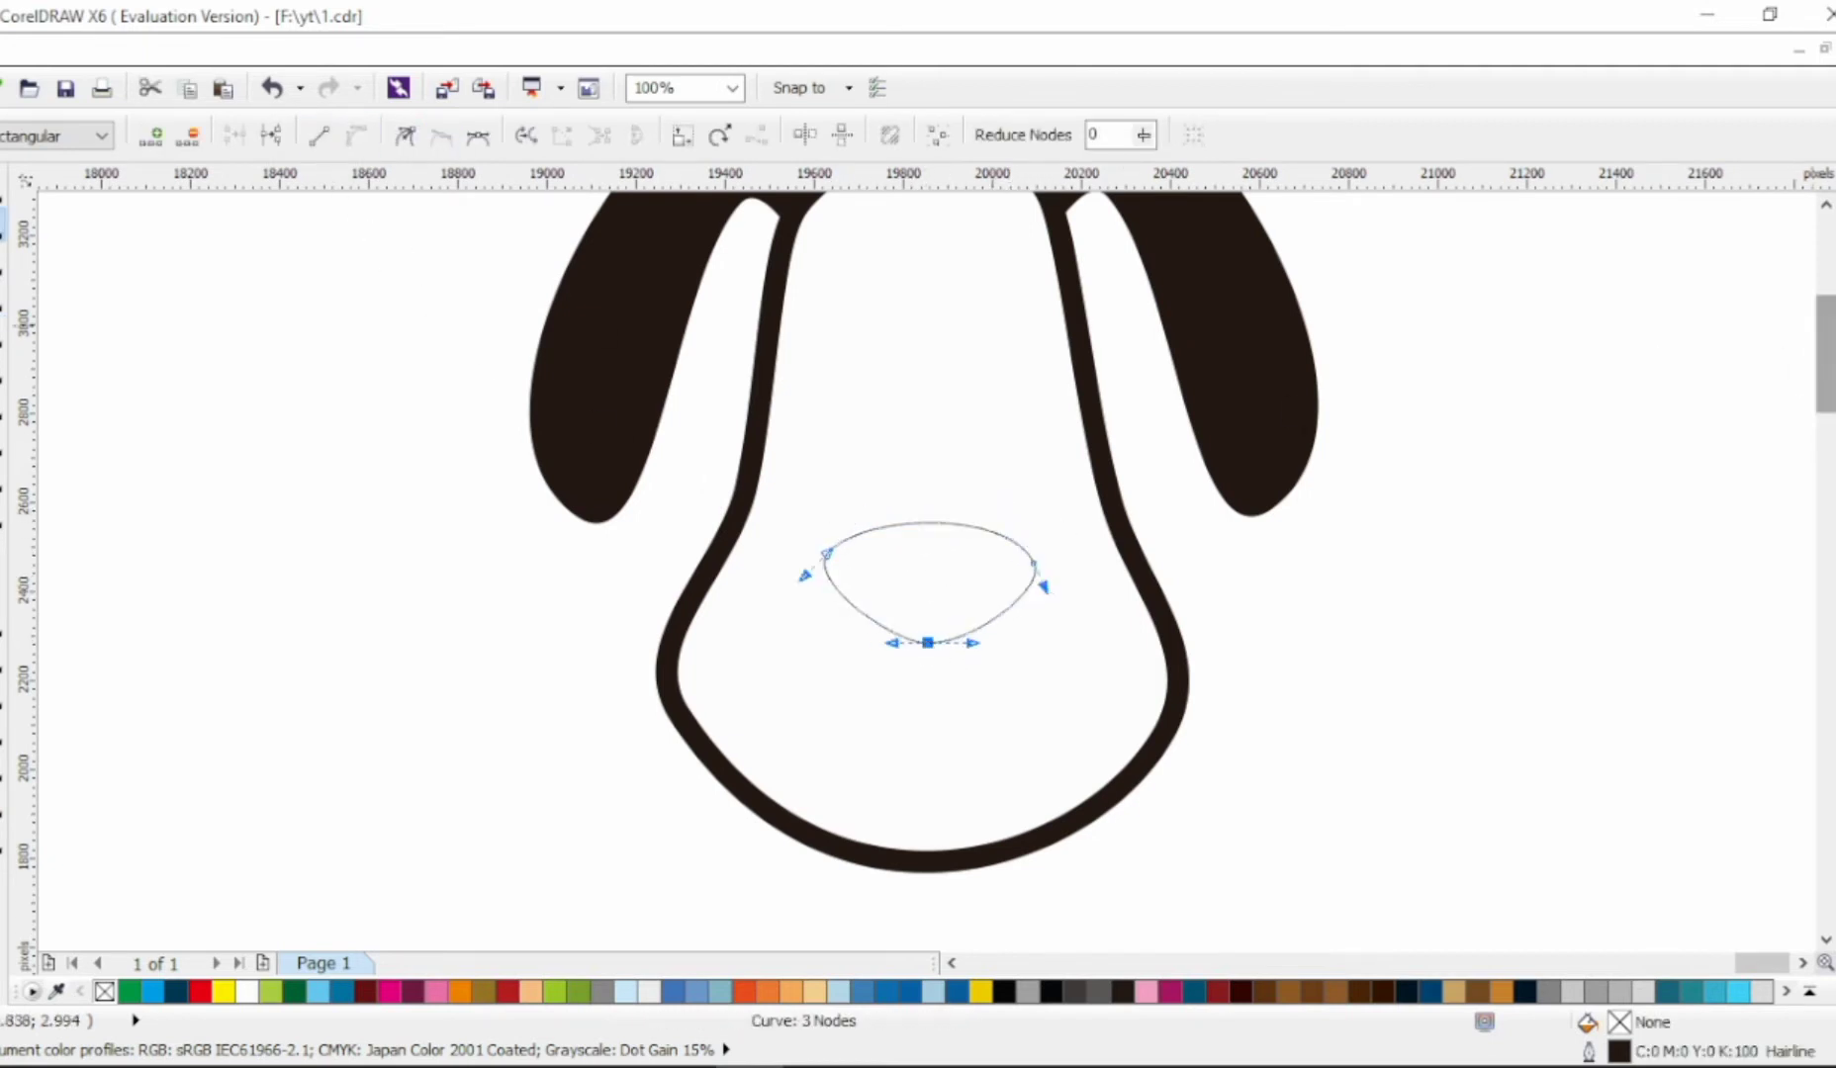
Fill the nose with black and remove its outline
click(1835, 302)
right_click(1835, 278)
click(5, 185)
click(292, 406)
Draw a curved highlight on the nose's upper-left area, filled white with no outline
click(5, 327)
scroll(927, 576, up, 1)
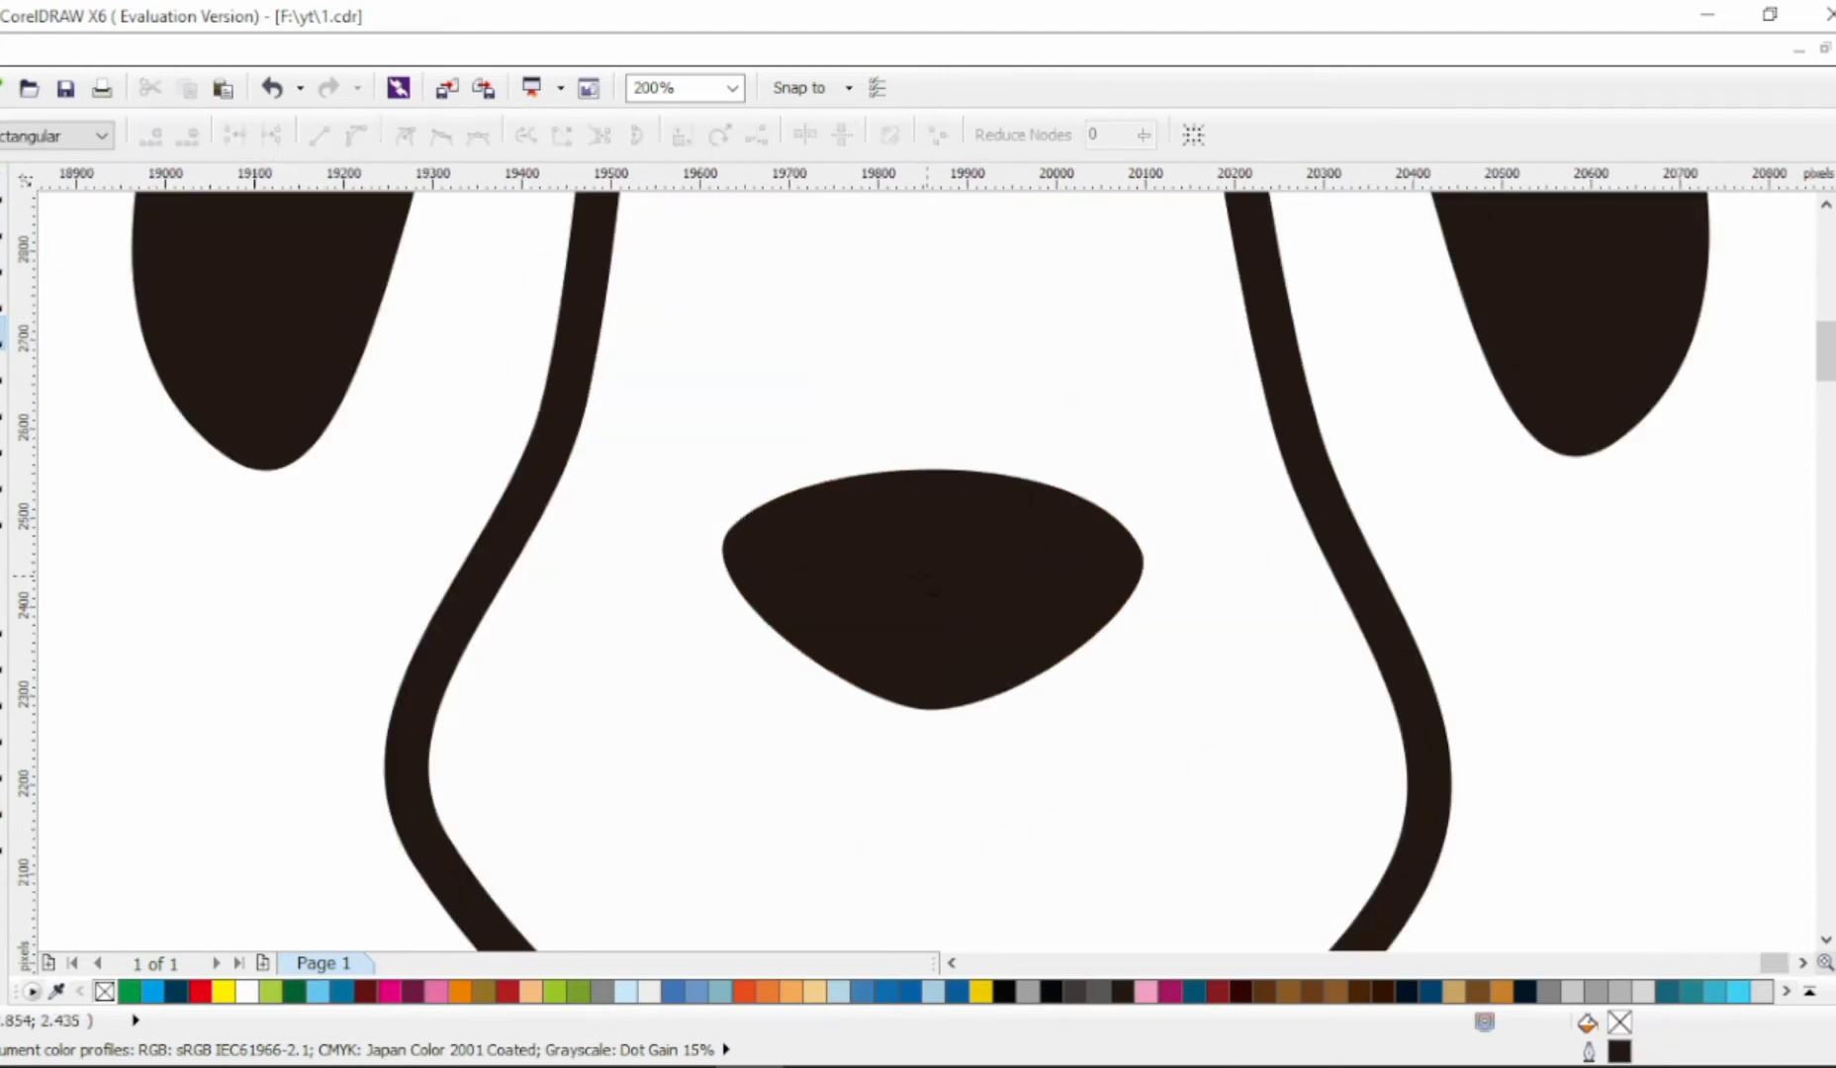
click(808, 556)
click(951, 500)
drag(434, 243, 1009, 603)
drag(866, 535, 819, 535)
double_click(885, 554)
click(1828, 332)
right_click(1835, 278)
Select the nose with its highlight and shift both slightly left to center them on the muzzle
click(5, 185)
scroll(823, 531, down, 1)
click(1211, 583)
scroll(1195, 577, right, 1)
drag(1179, 482, 660, 684)
drag(832, 549, 825, 549)
click(1082, 569)
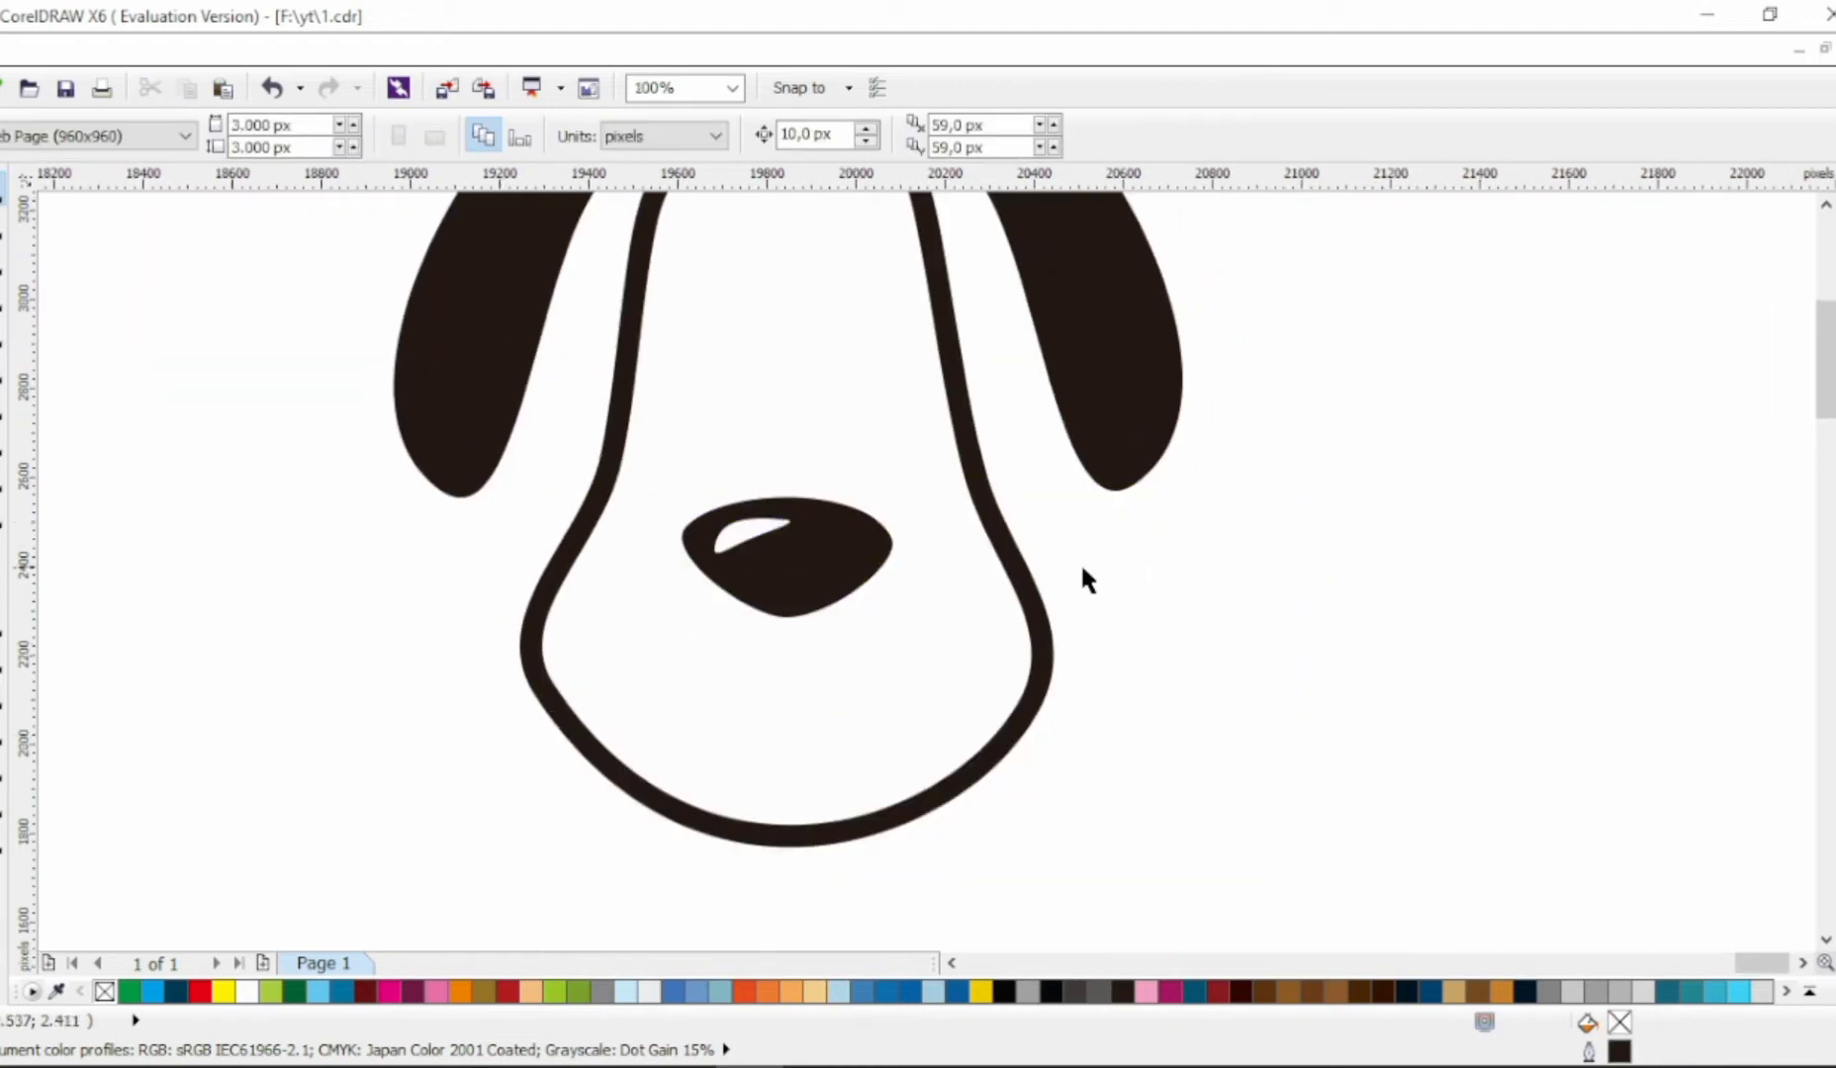
Draw a line across the muzzle below the nose and bend it down into a smile about 725 px wide
click(5, 333)
click(952, 634)
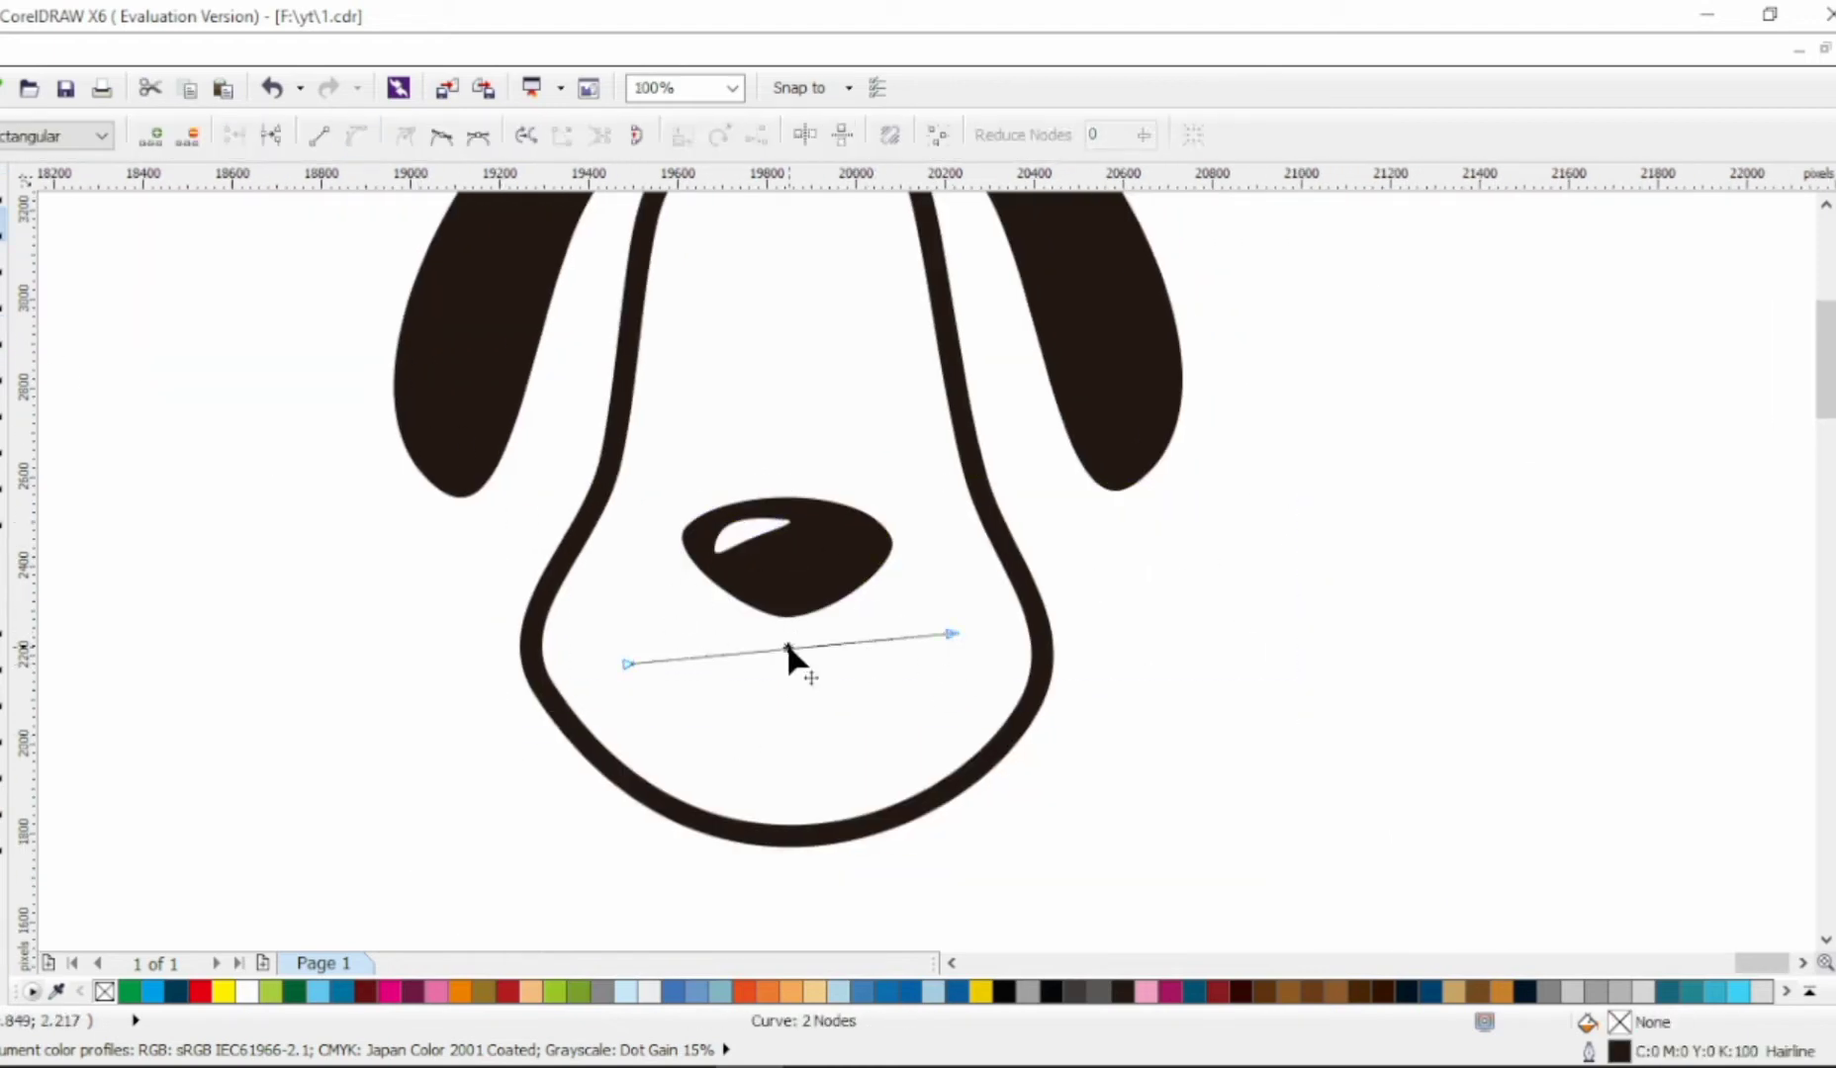
drag(784, 638, 771, 851)
key(space)
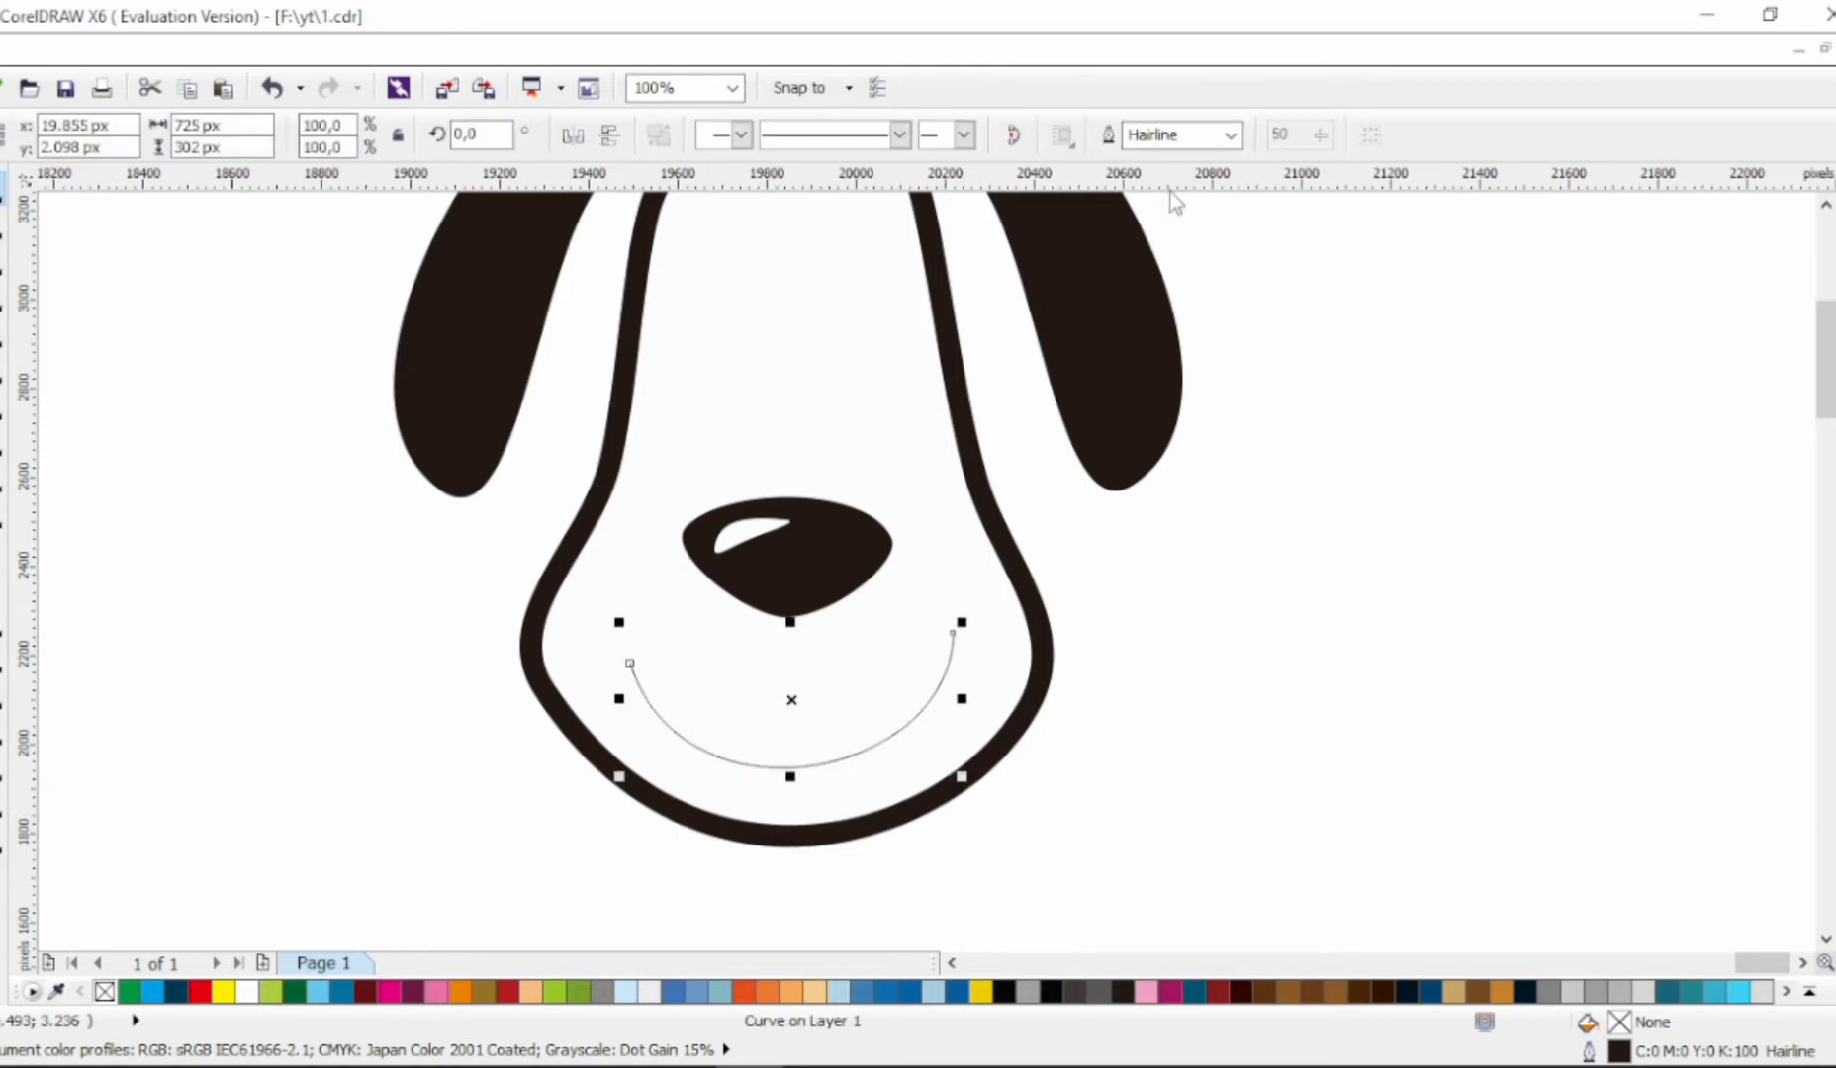
Thicken the smile's outline with a preset width and convert it to an editable shape
click(1229, 134)
click(1172, 397)
key(F10)
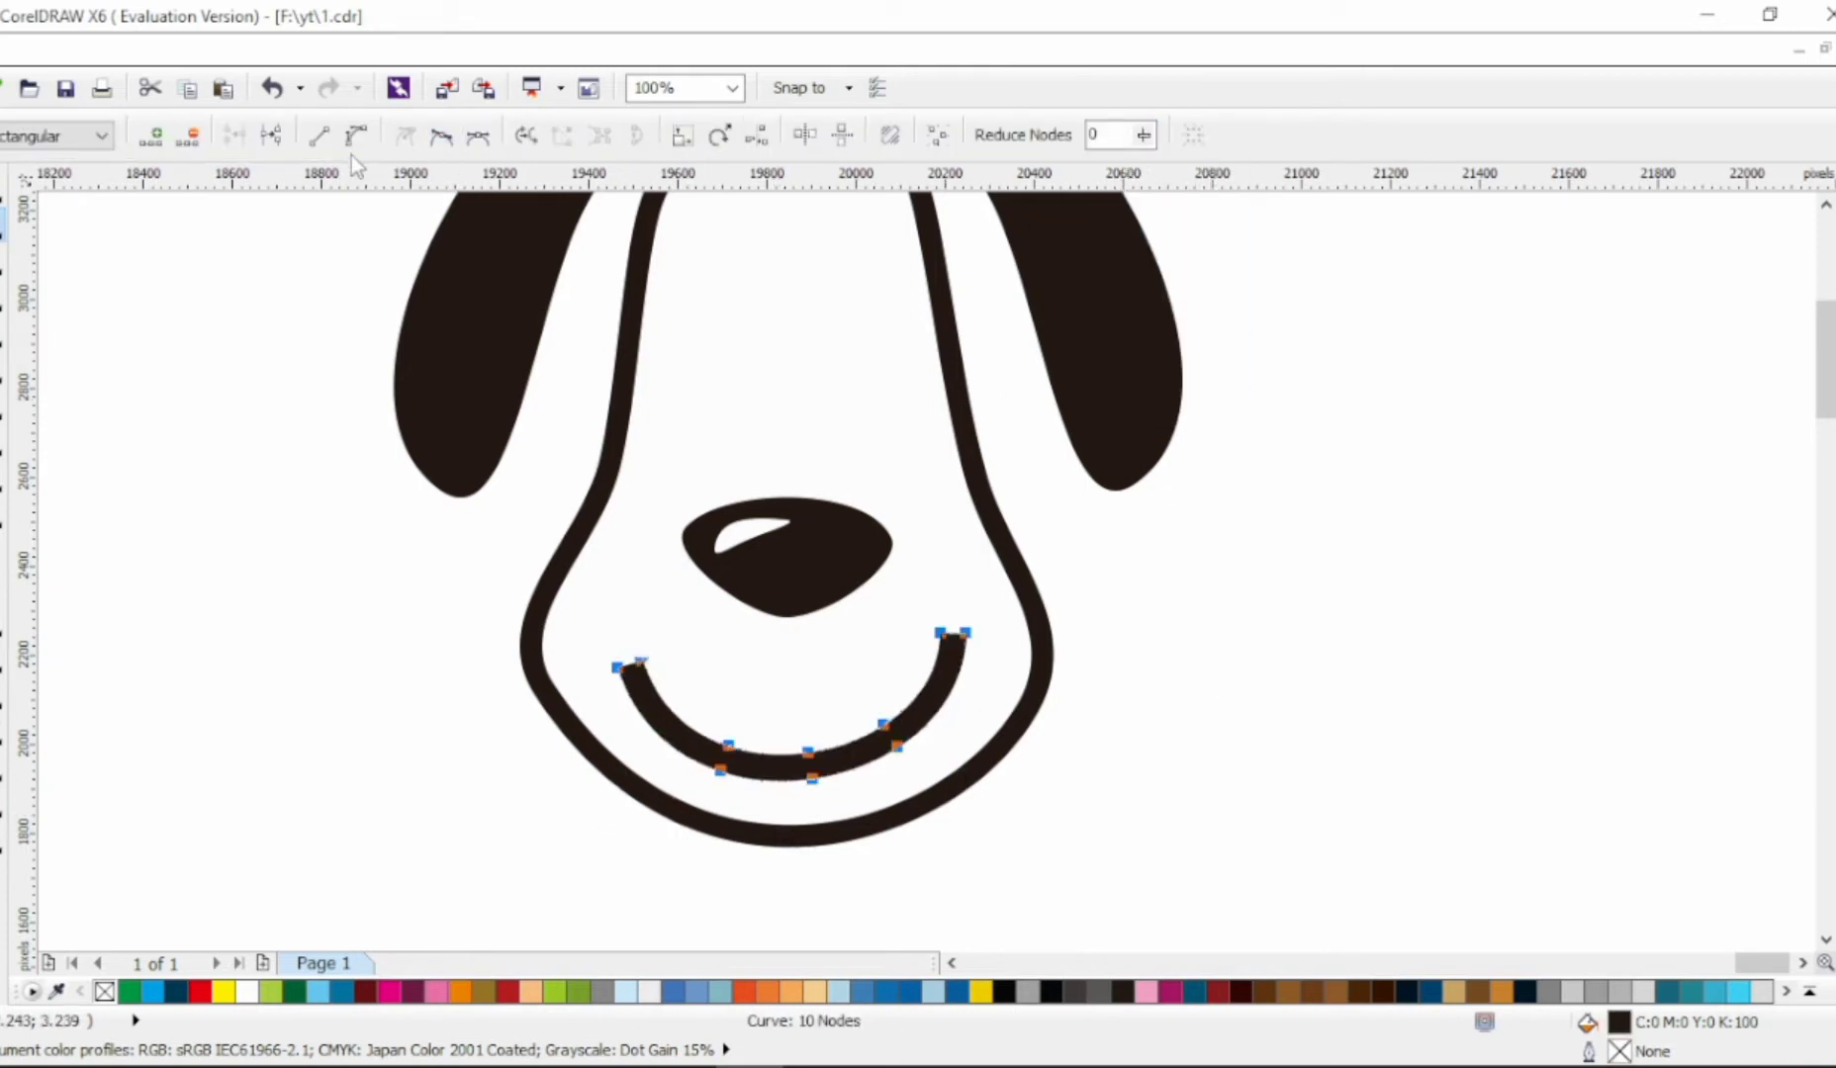
Round off both square ends of the smile by adding nodes and deleting the corner nodes
scroll(673, 727, up, 1)
double_click(579, 636)
drag(556, 572, 624, 607)
key(Delete)
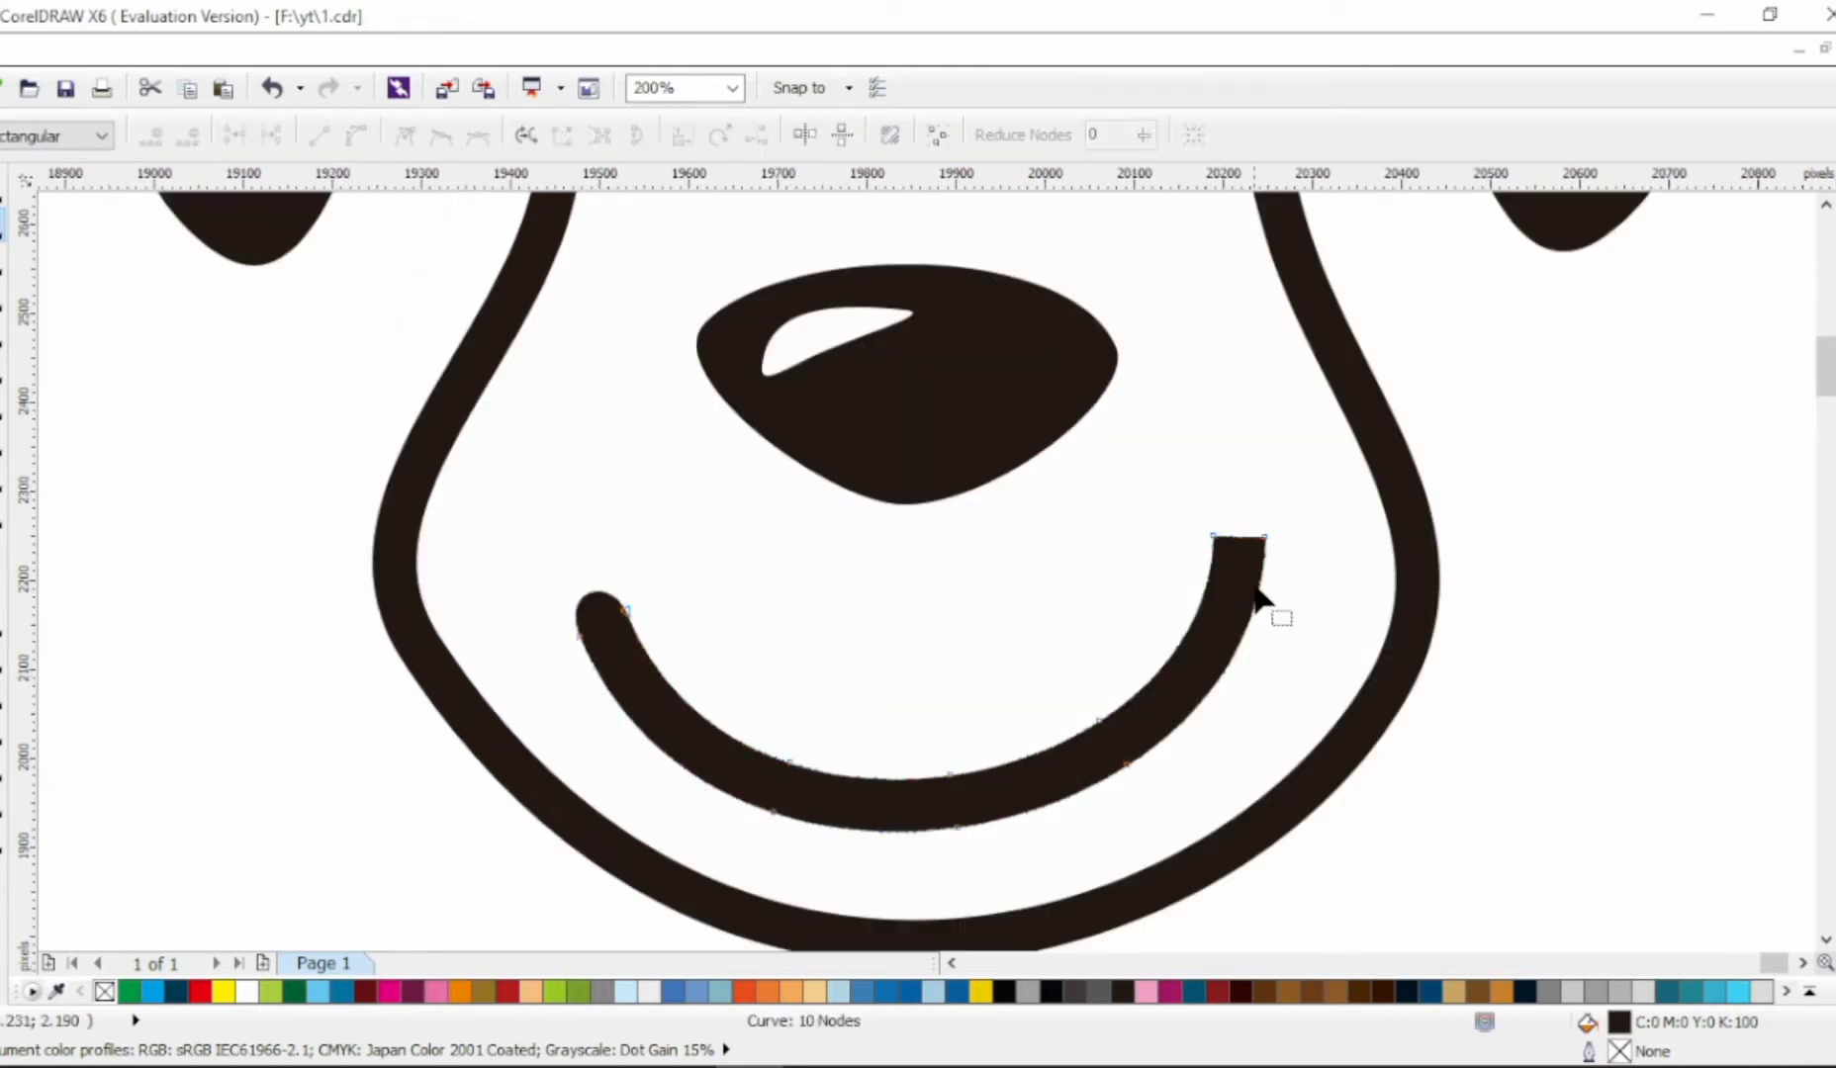
double_click(1213, 572)
drag(1175, 555, 1175, 558)
key(Delete)
Narrow both ends of the smile and delete the surplus nodes along its edges
drag(1261, 571, 1240, 594)
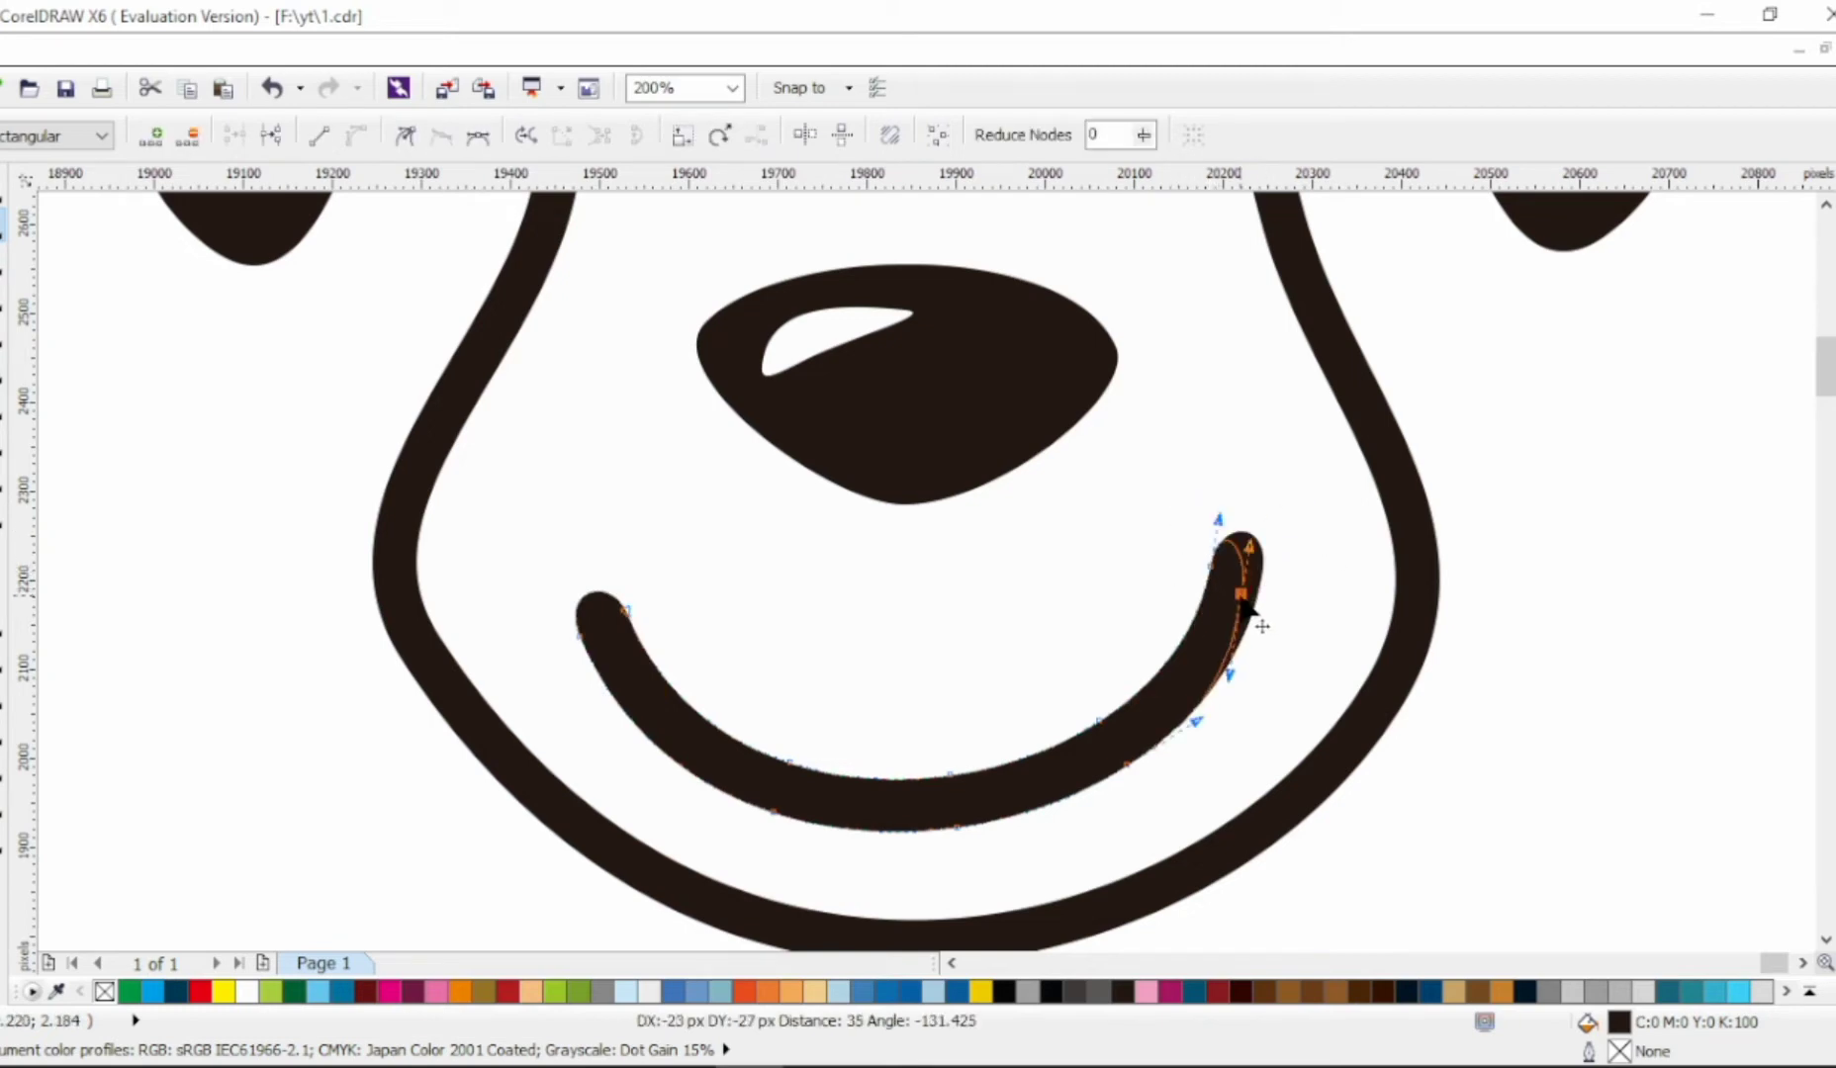
drag(580, 636, 607, 648)
drag(742, 732, 827, 840)
key(Delete)
drag(1061, 699, 1159, 791)
key(Delete)
Reshape the smile's inner edge so that the stroke has an even, slim thickness
click(960, 788)
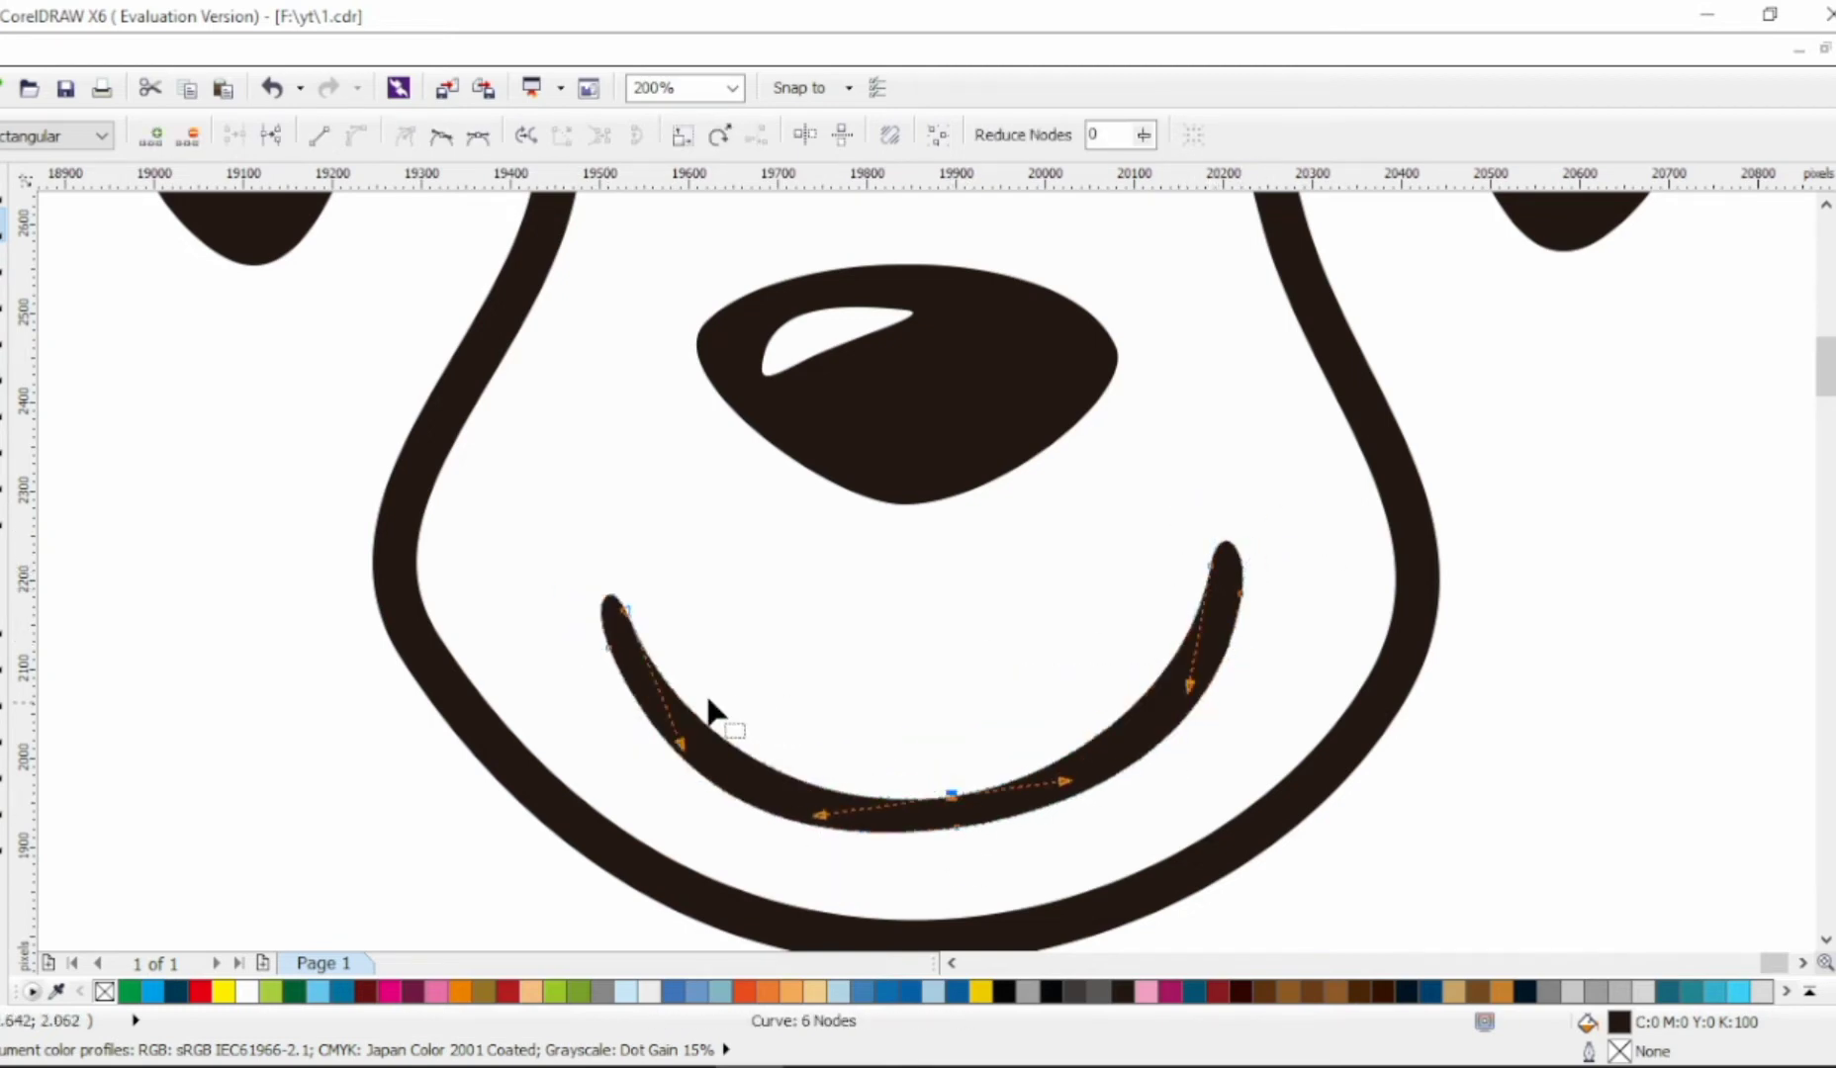
click(1211, 707)
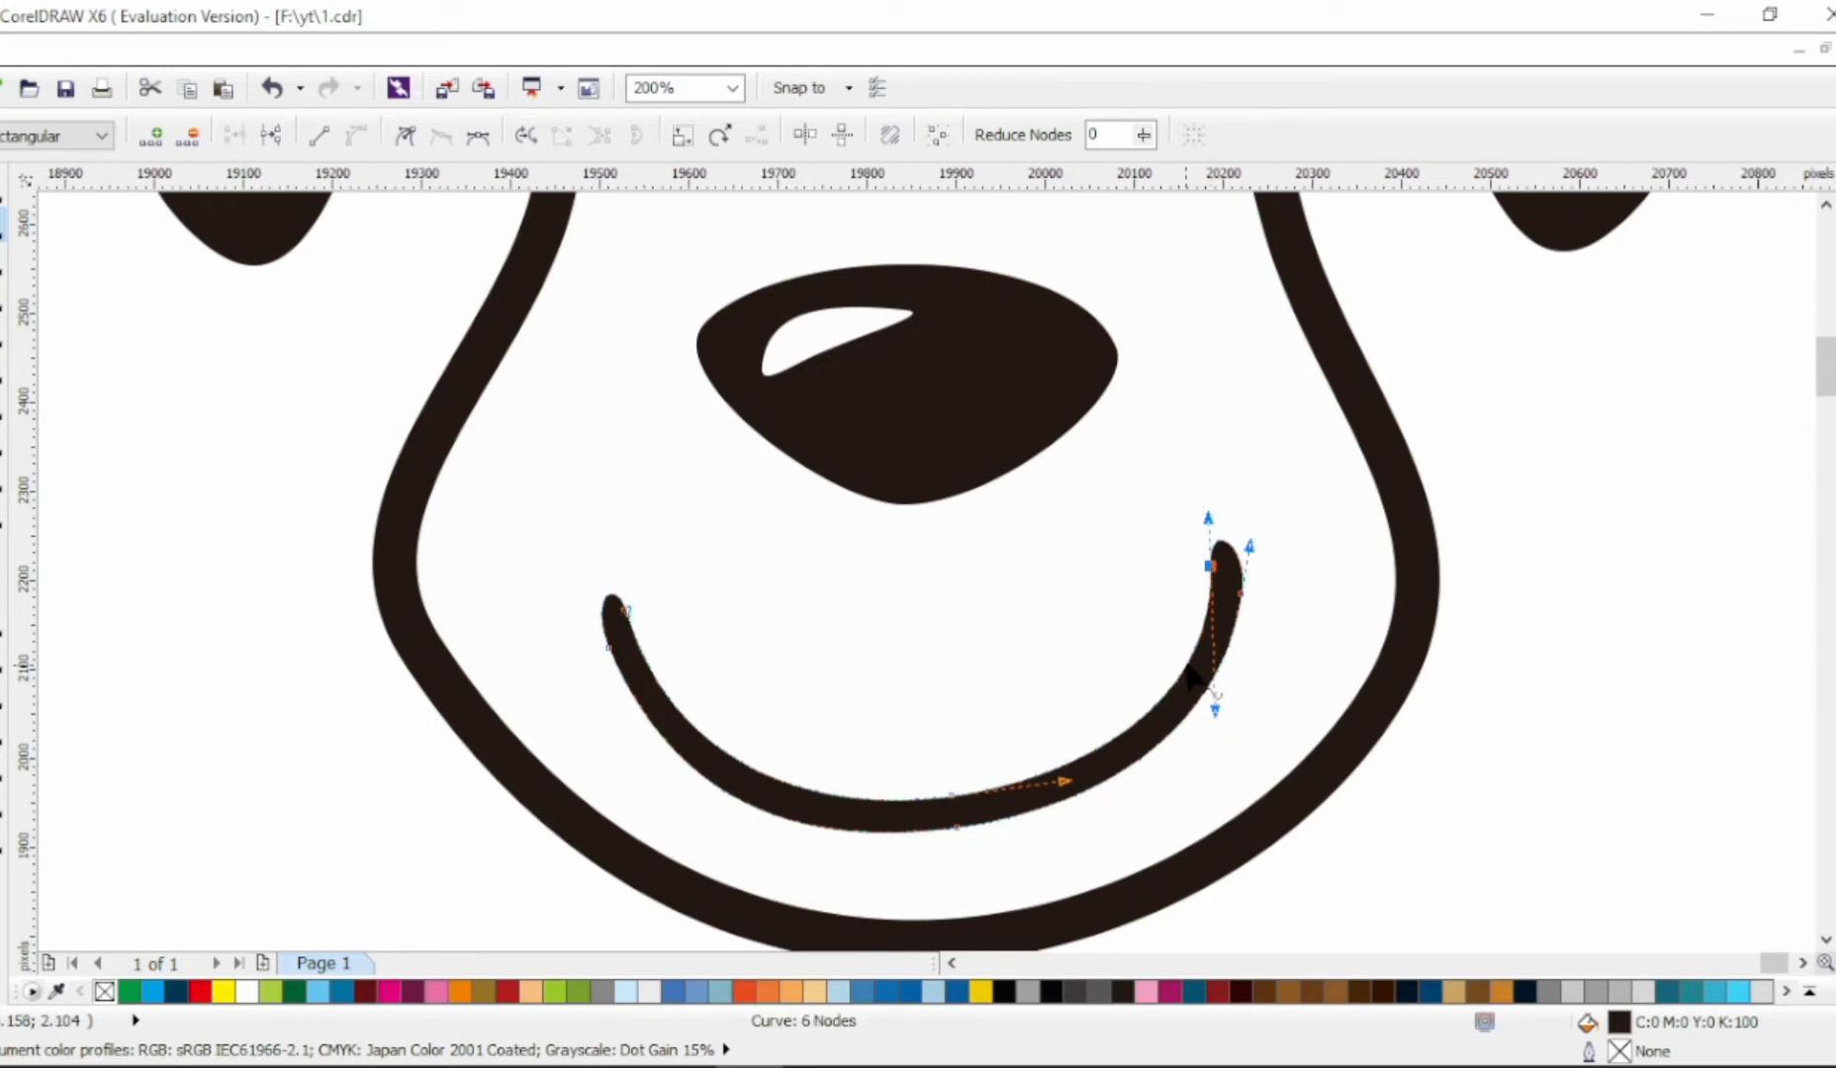
click(4, 188)
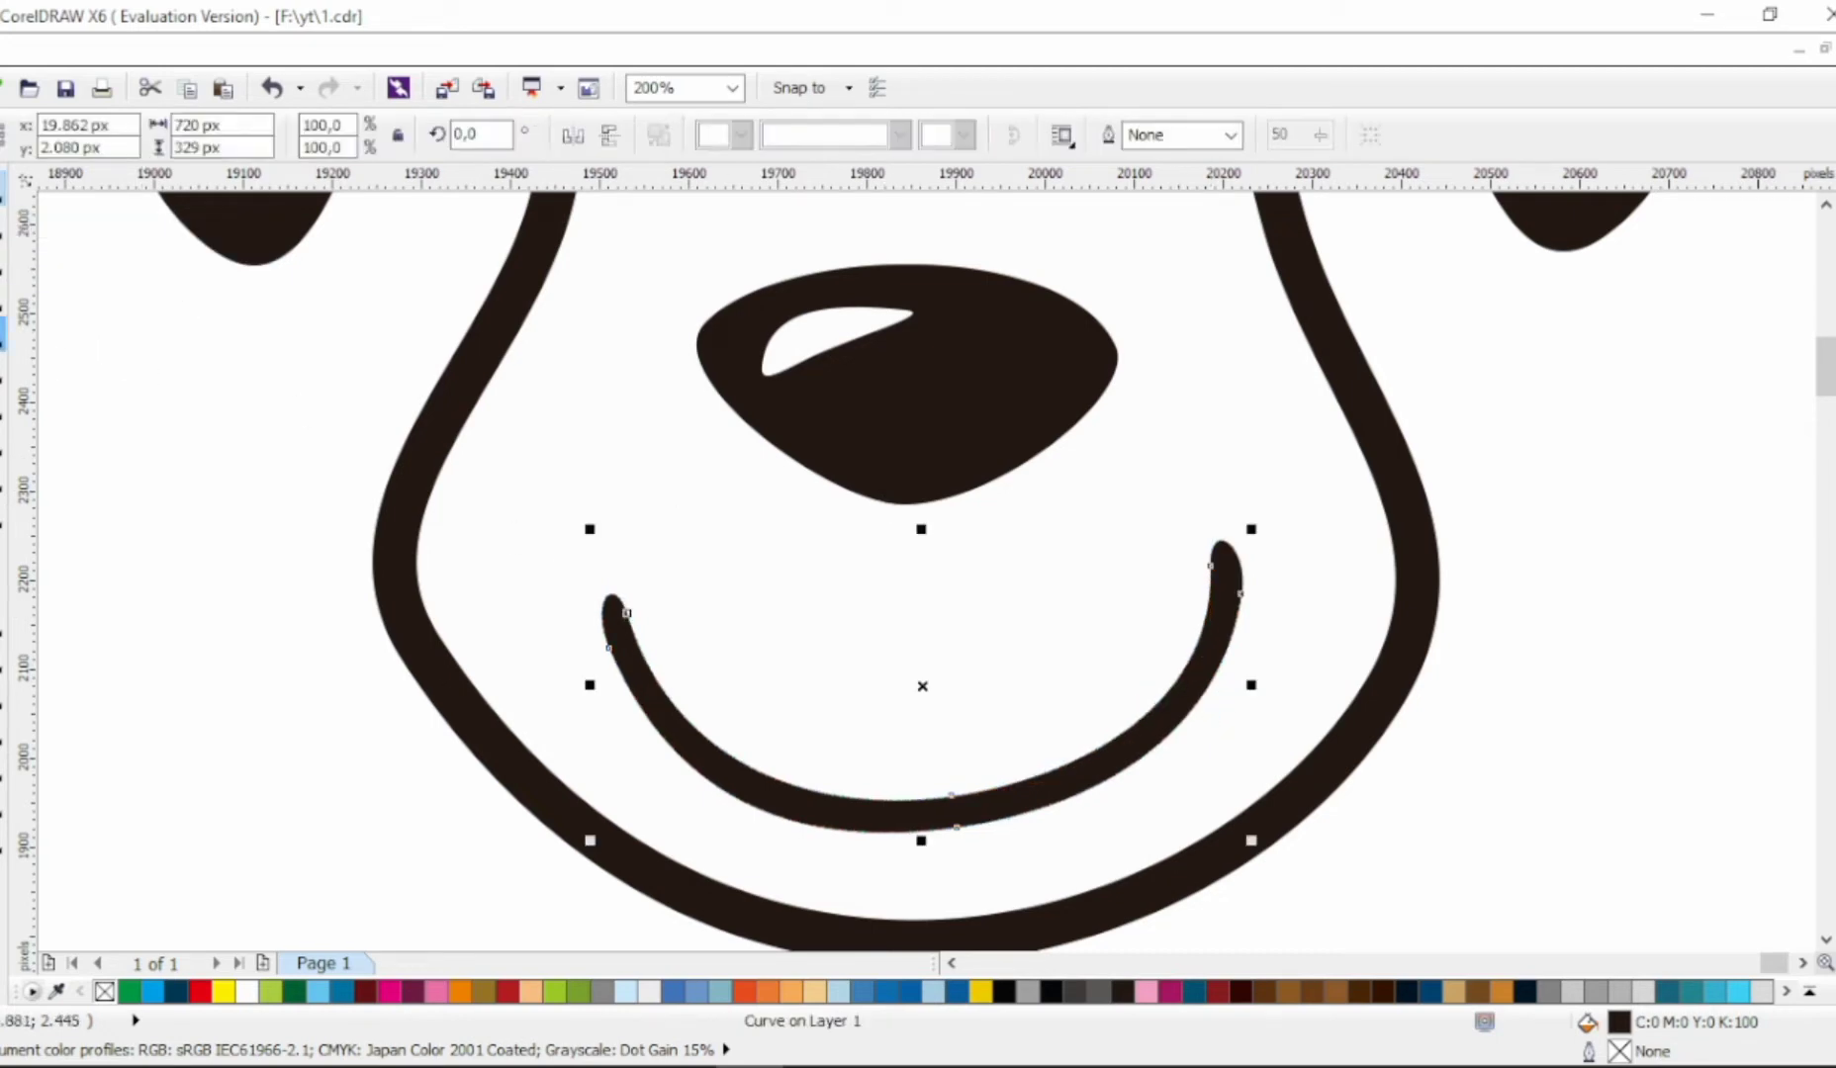
Draw a vertical line from the nose to the smile, shift its lower end right and bow it left
click(59, 332)
click(910, 471)
ctrl+click(915, 814)
click(4, 223)
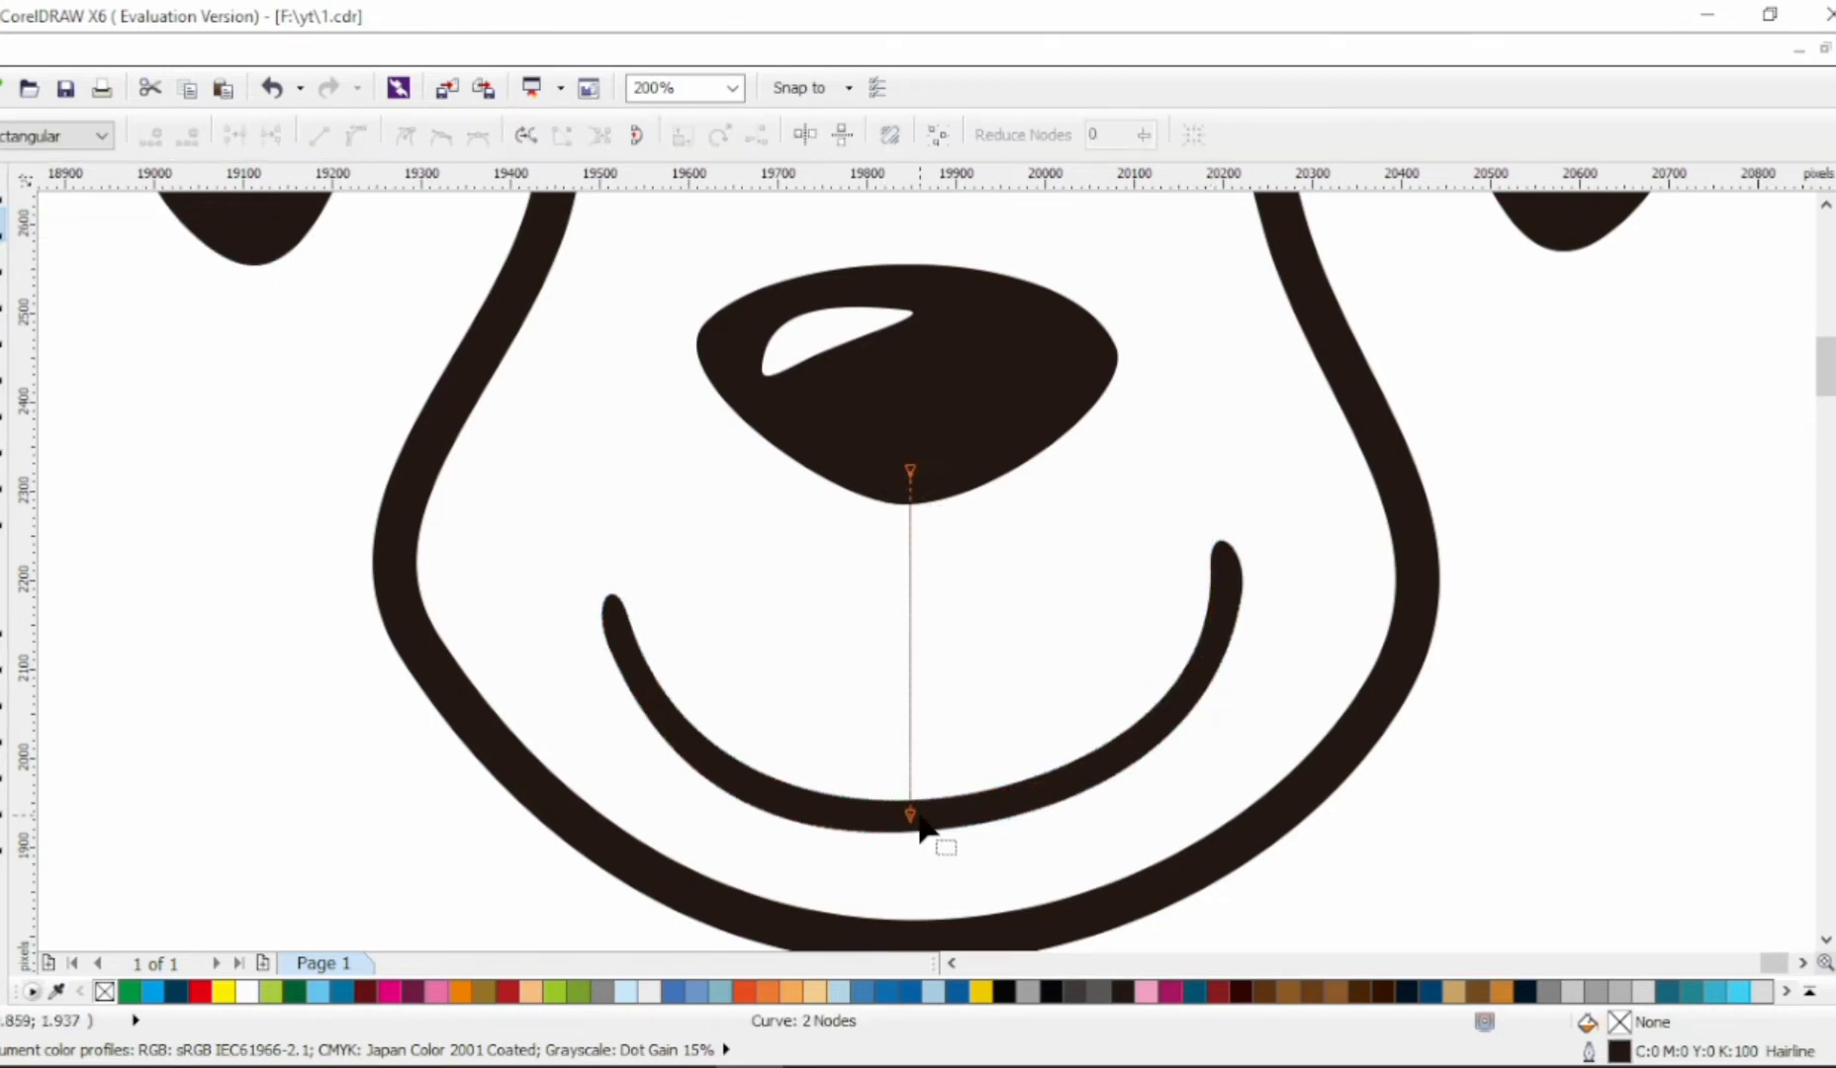
drag(919, 818, 951, 813)
drag(930, 648, 896, 638)
click(4, 188)
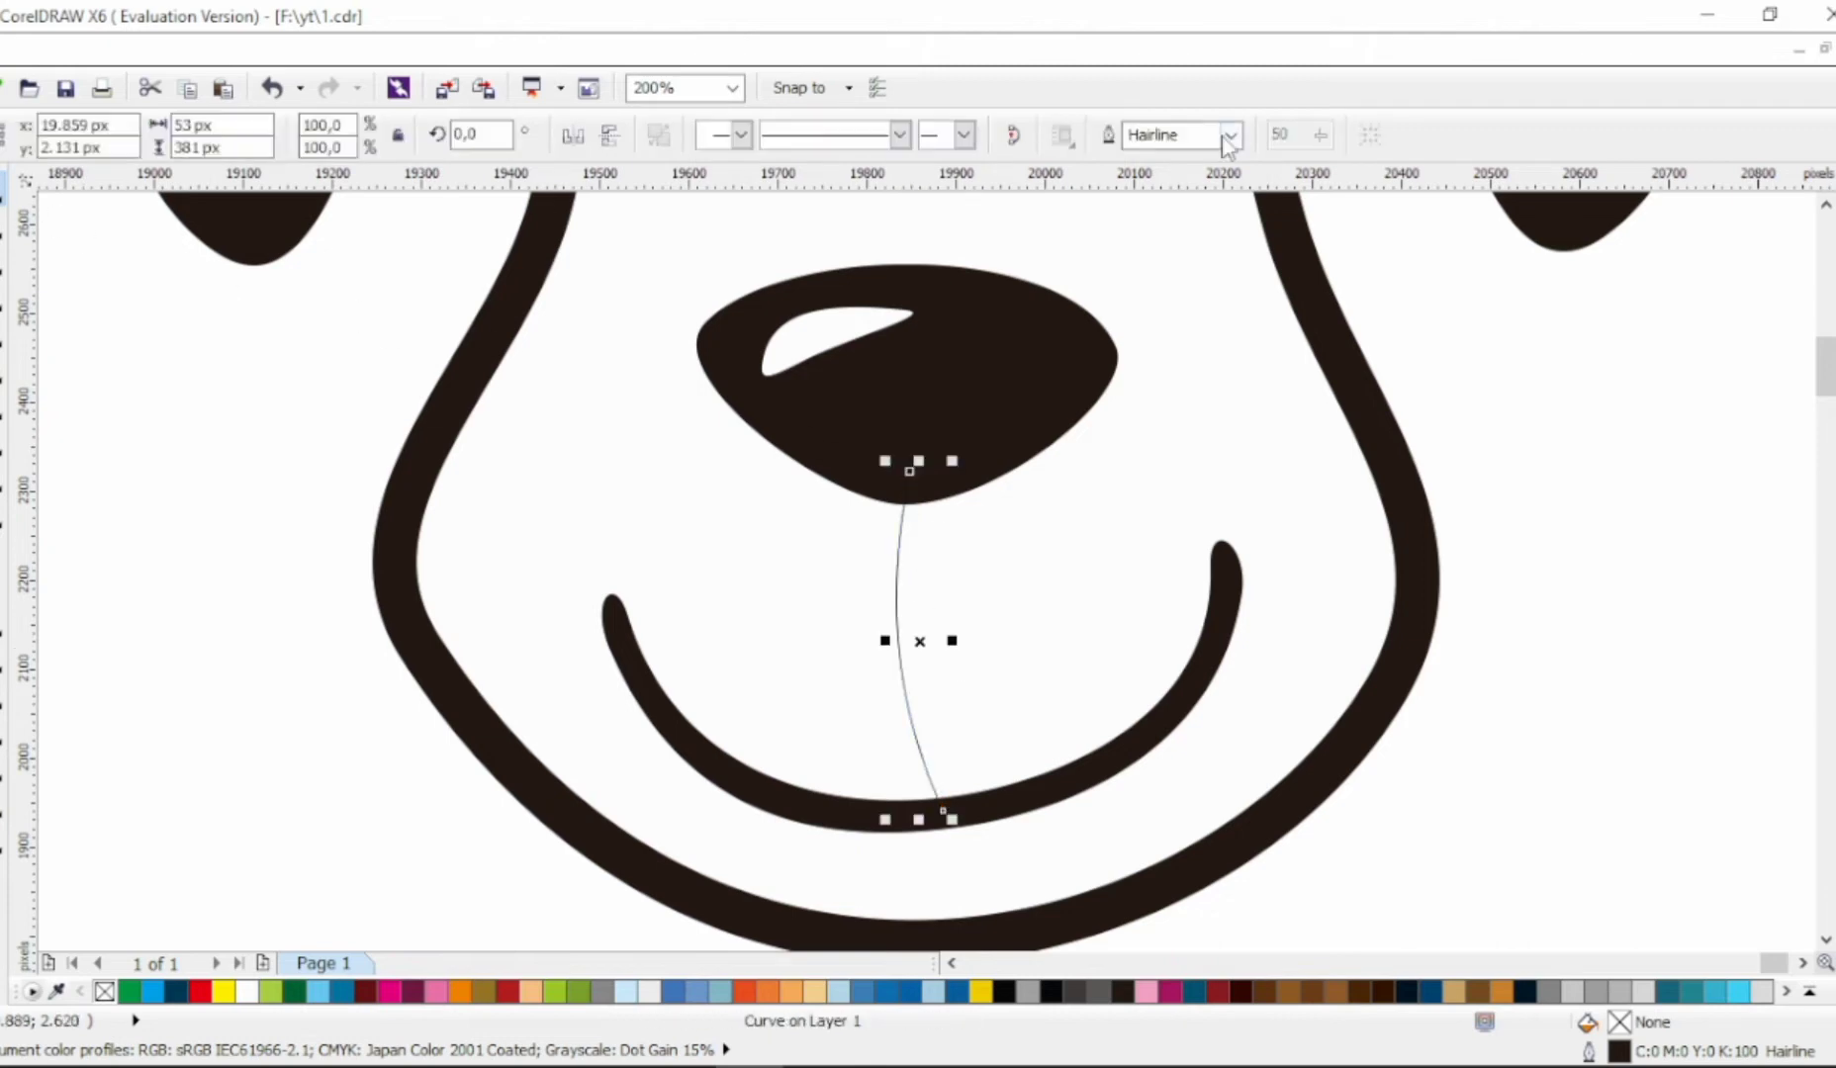
Thicken the line between nose and smile, trying 4,0 mm and settling on the next thinner preset
click(1231, 135)
click(1147, 304)
click(1232, 135)
click(1185, 377)
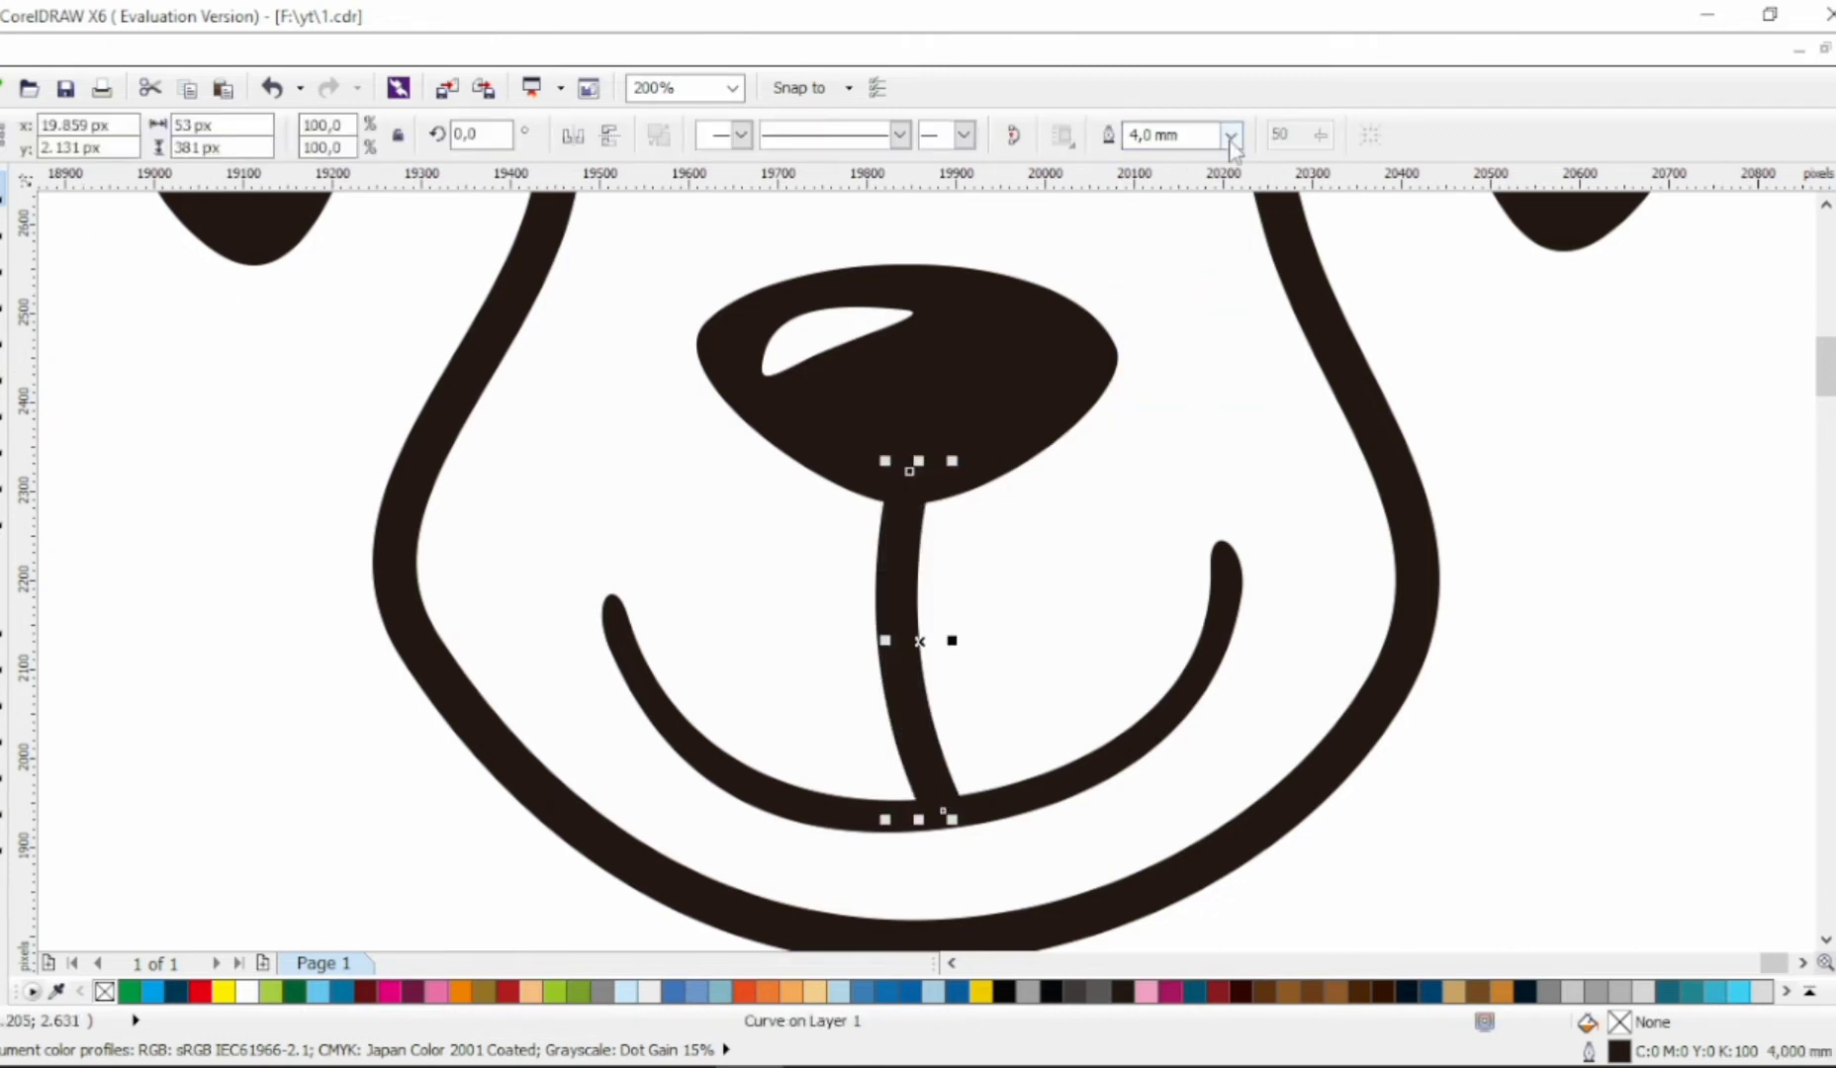
click(1233, 136)
click(1185, 353)
Draw a black, outline-free ellipse about 122 by 159 px as the left eye and duplicate it up and left
key(F7)
scroll(1255, 462, down, 2)
scroll(1320, 348, up, 1)
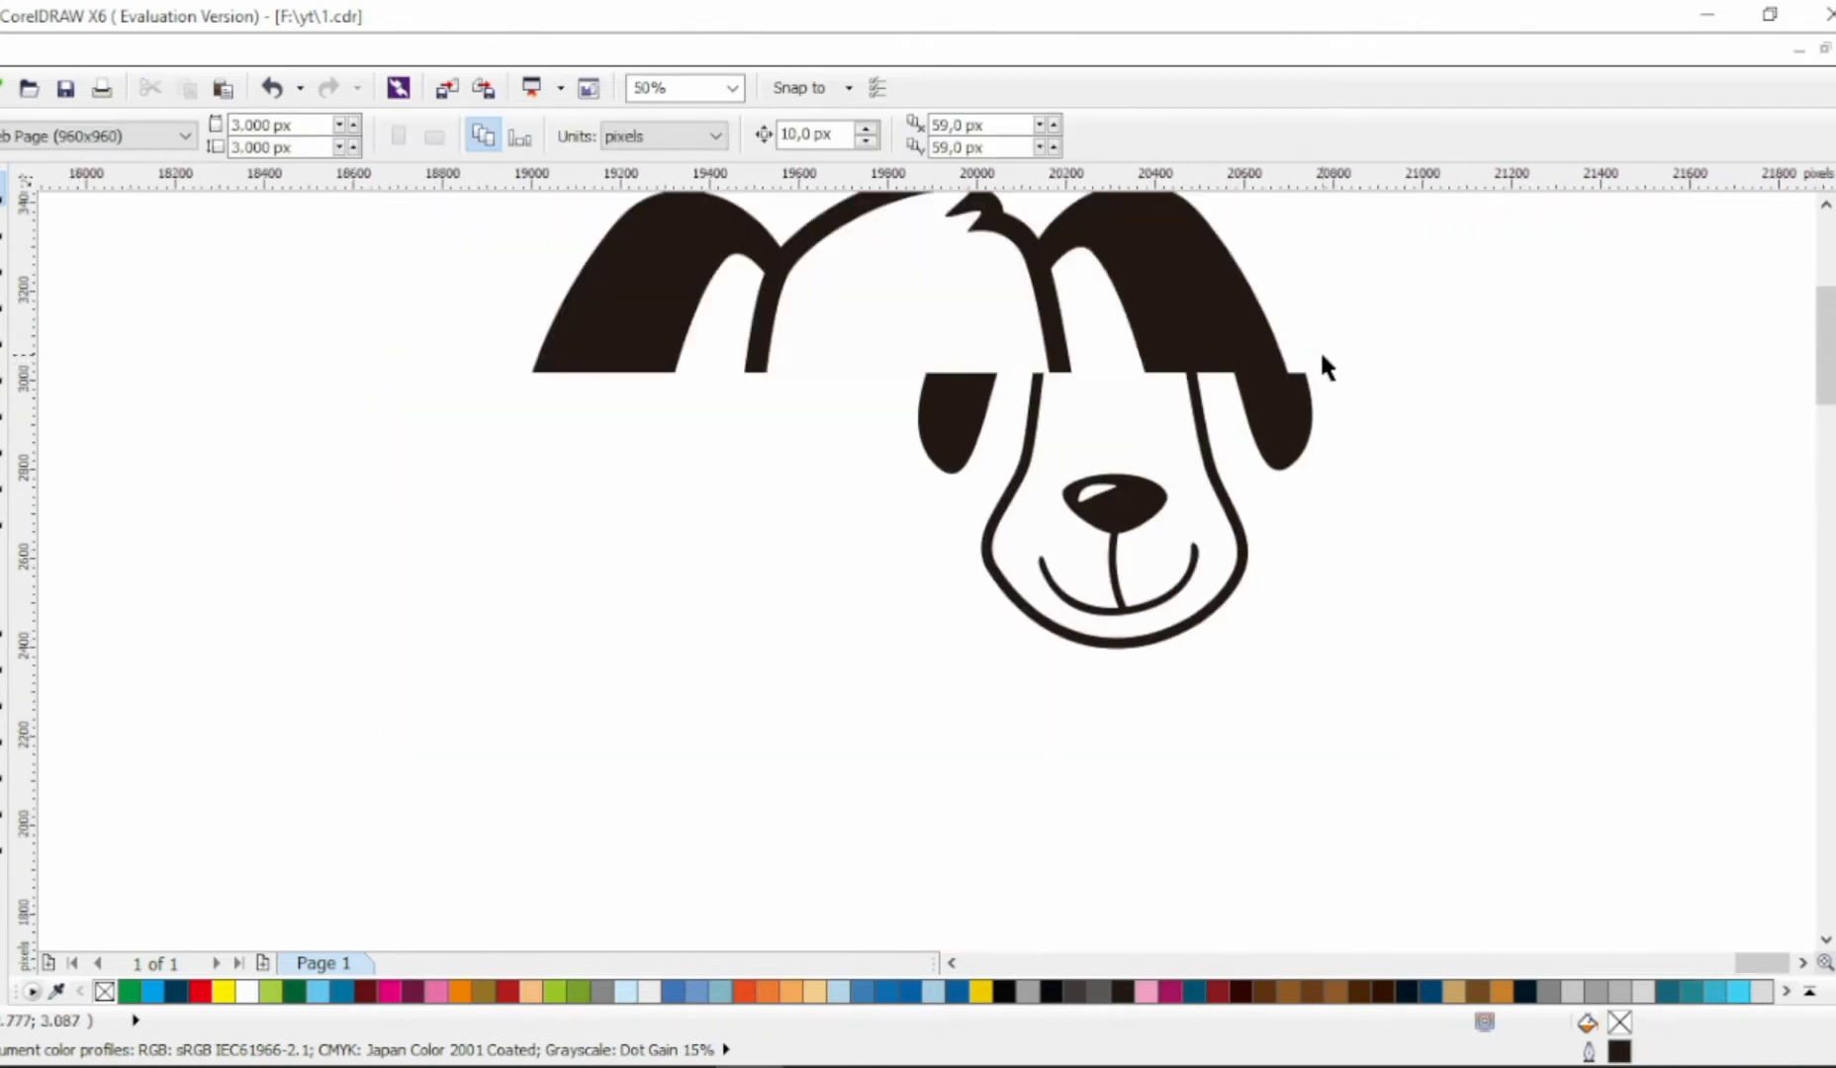
mouse_move(817, 425)
mouse_down()
mouse_move(873, 495)
mouse_move(749, 415)
mouse_up()
click(1835, 212)
right_click(1834, 190)
key(Escape)
scroll(891, 465, up, 1)
right_click(749, 415)
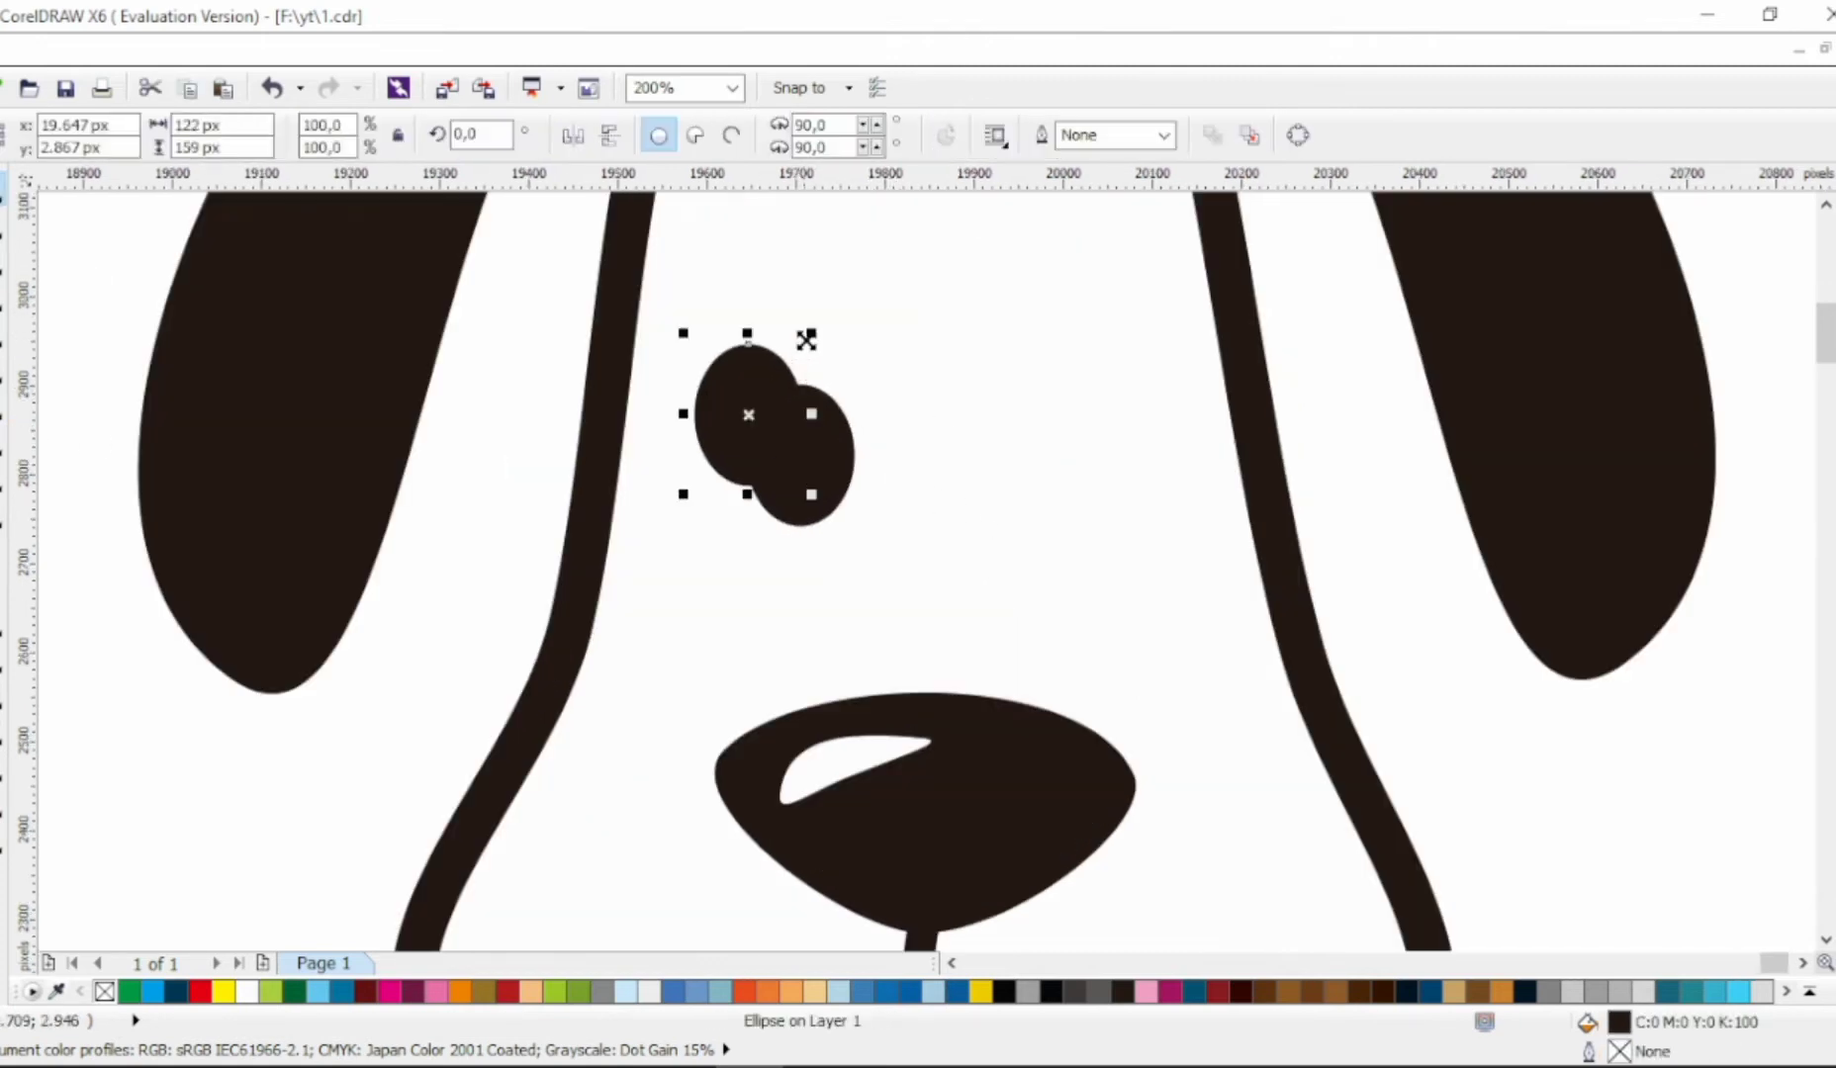
Turn the duplicate ellipse into a small white highlight on the eye and copy the finished eye to the right
drag(811, 336, 1060, 472)
shift+click(829, 470)
right_click(1060, 472)
scroll(1403, 588, down, 1)
click(1568, 656)
Draw a short slanted Bézier shape above the left eye and bend it into a tapered, arched eyebrow
click(5, 329)
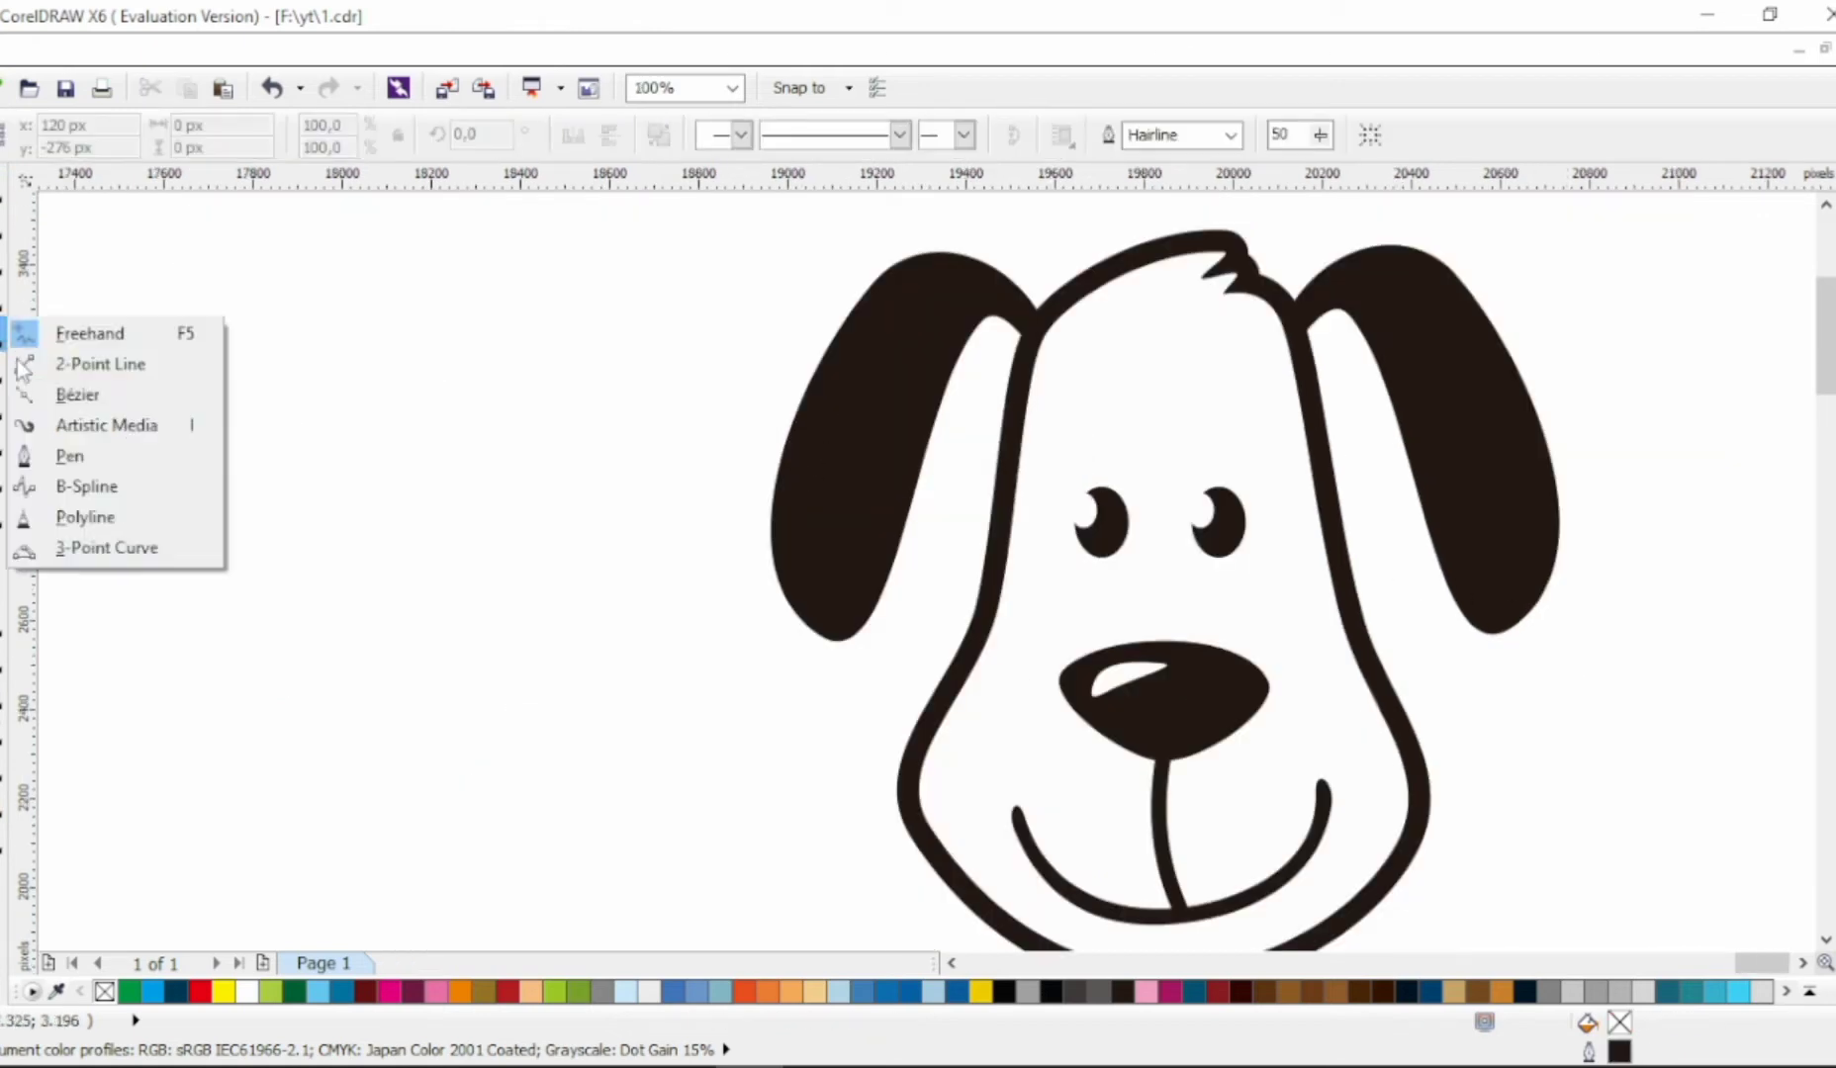
click(79, 395)
scroll(1165, 400, up, 1)
click(1050, 391)
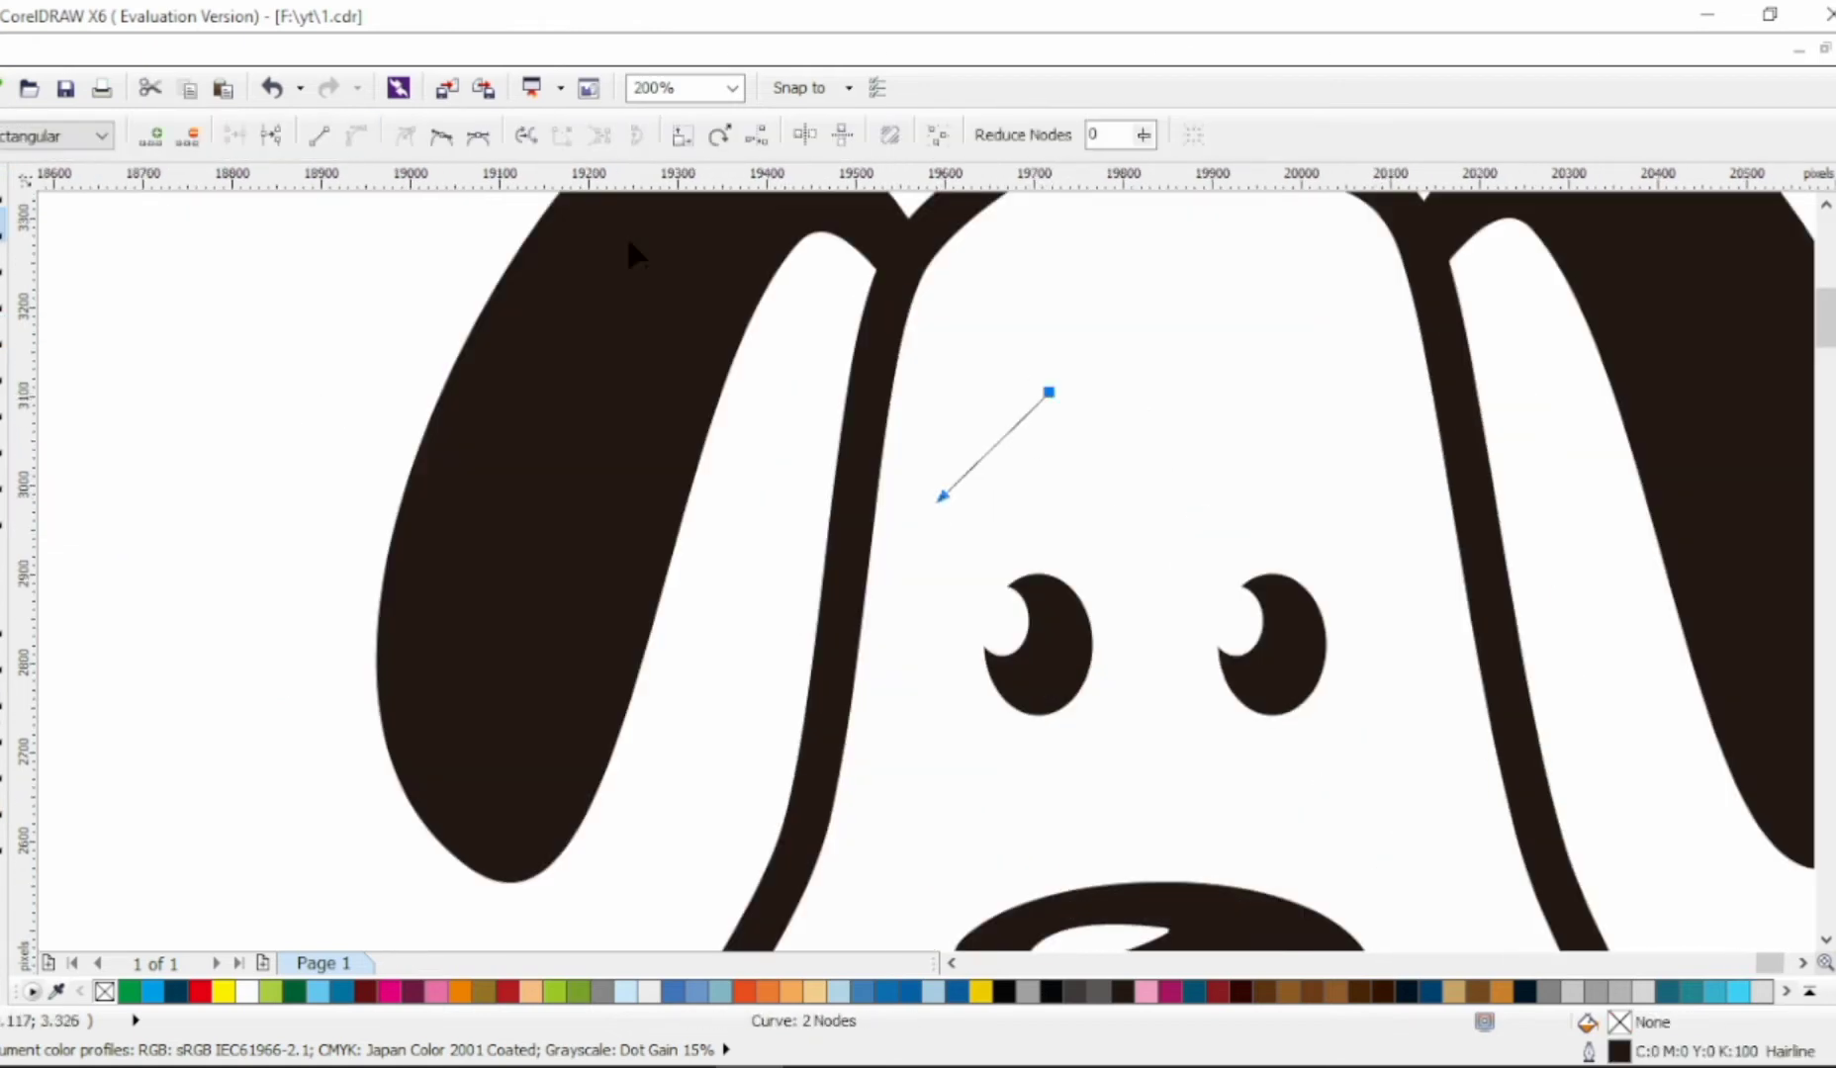
click(989, 432)
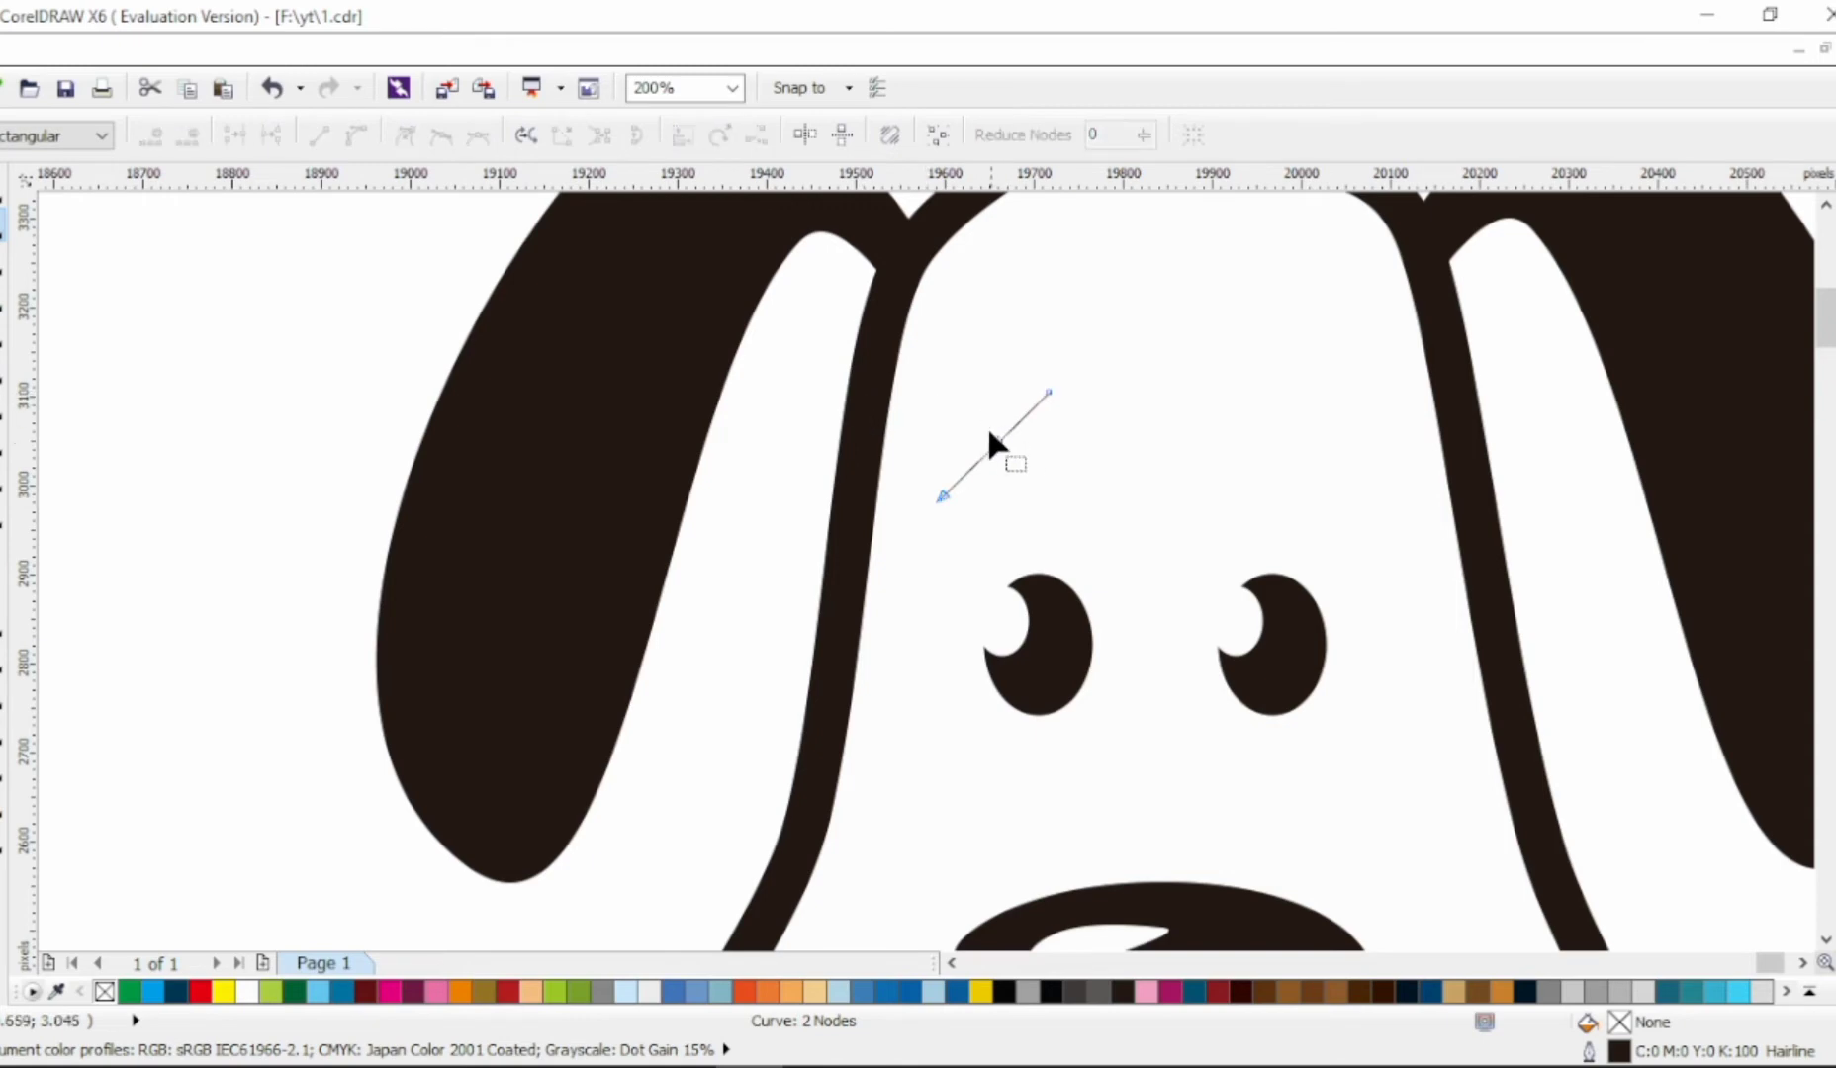
drag(1005, 434, 989, 401)
double_click(997, 473)
drag(997, 473, 936, 434)
click(1049, 391)
drag(1050, 393, 1051, 402)
drag(983, 378, 1006, 358)
Make the eyebrow solid black without an outline and place a horizontally mirrored copy above the right eye
drag(986, 447, 1303, 416)
click(4, 185)
click(1833, 319)
right_click(1832, 297)
right_click(1248, 422)
click(572, 135)
scroll(1225, 430, down, 2)
click(1491, 623)
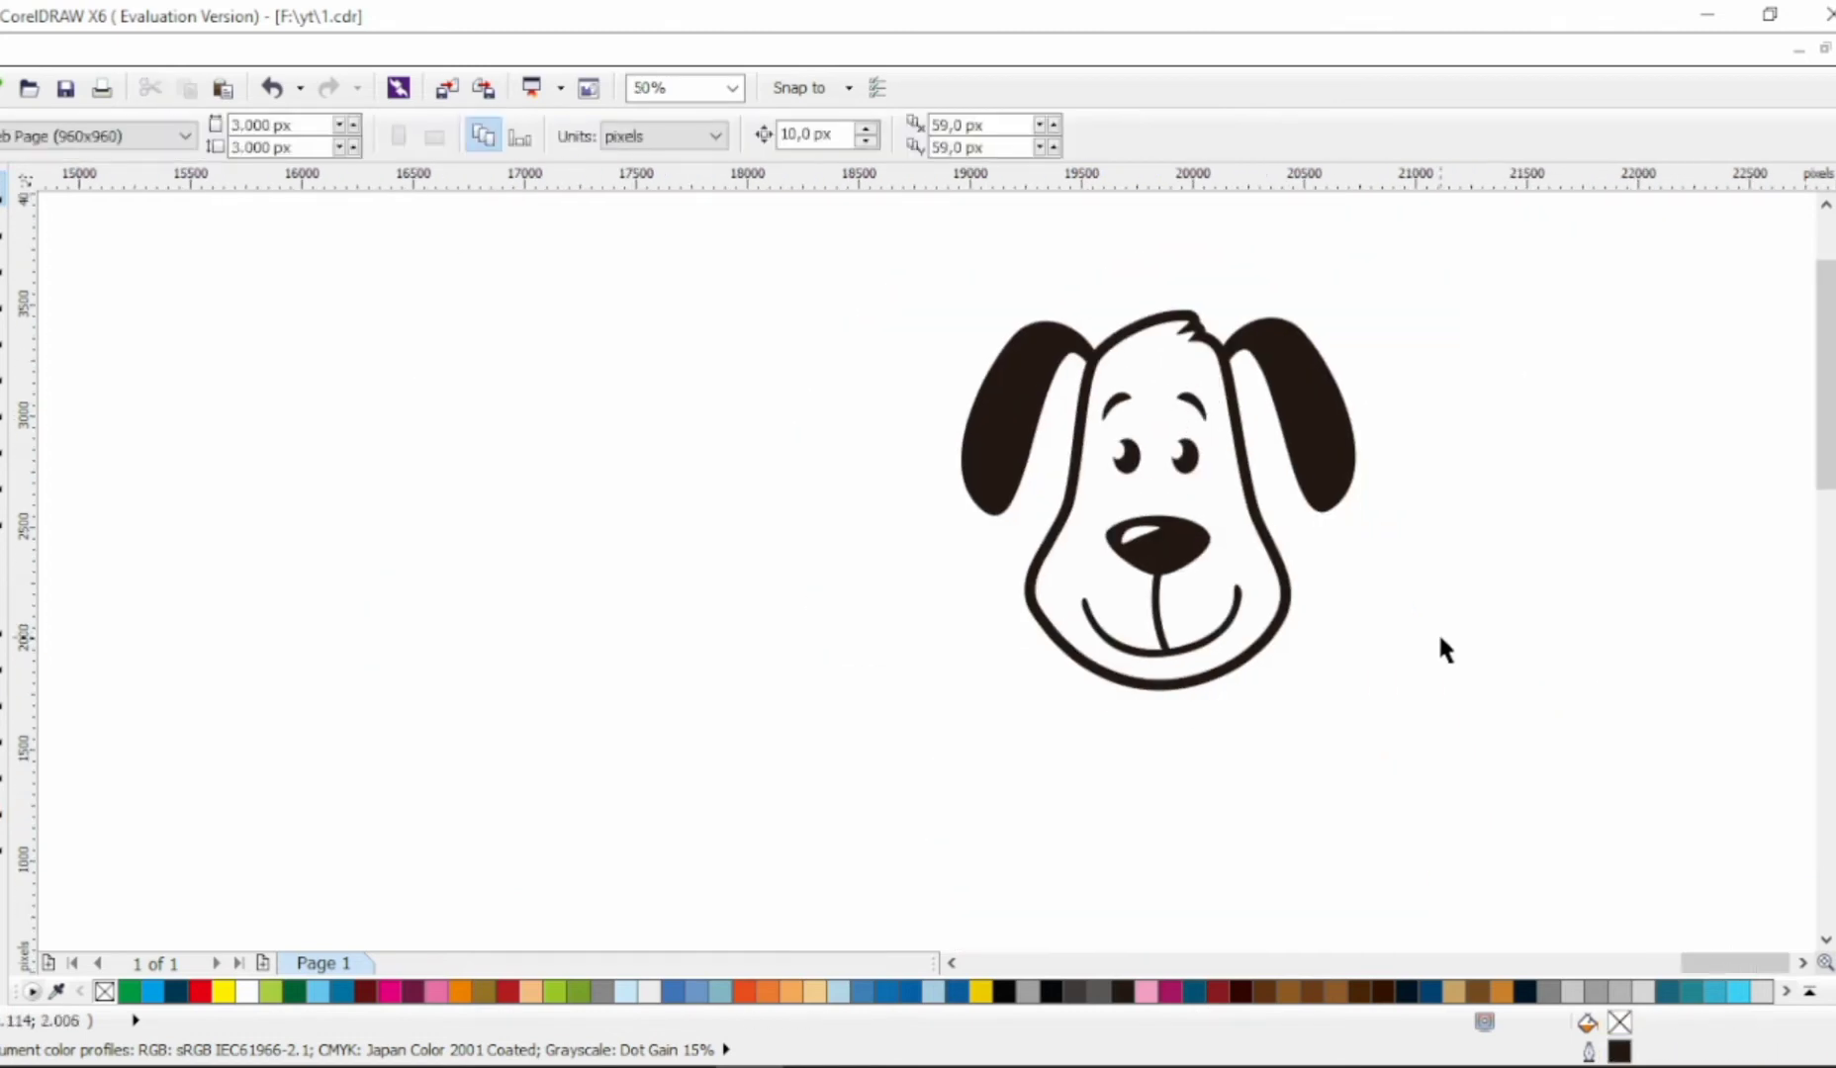
Draw a closed five-point Bézier outline for a bone end, from the smile's left end across the face outline
scroll(1248, 623, up, 1)
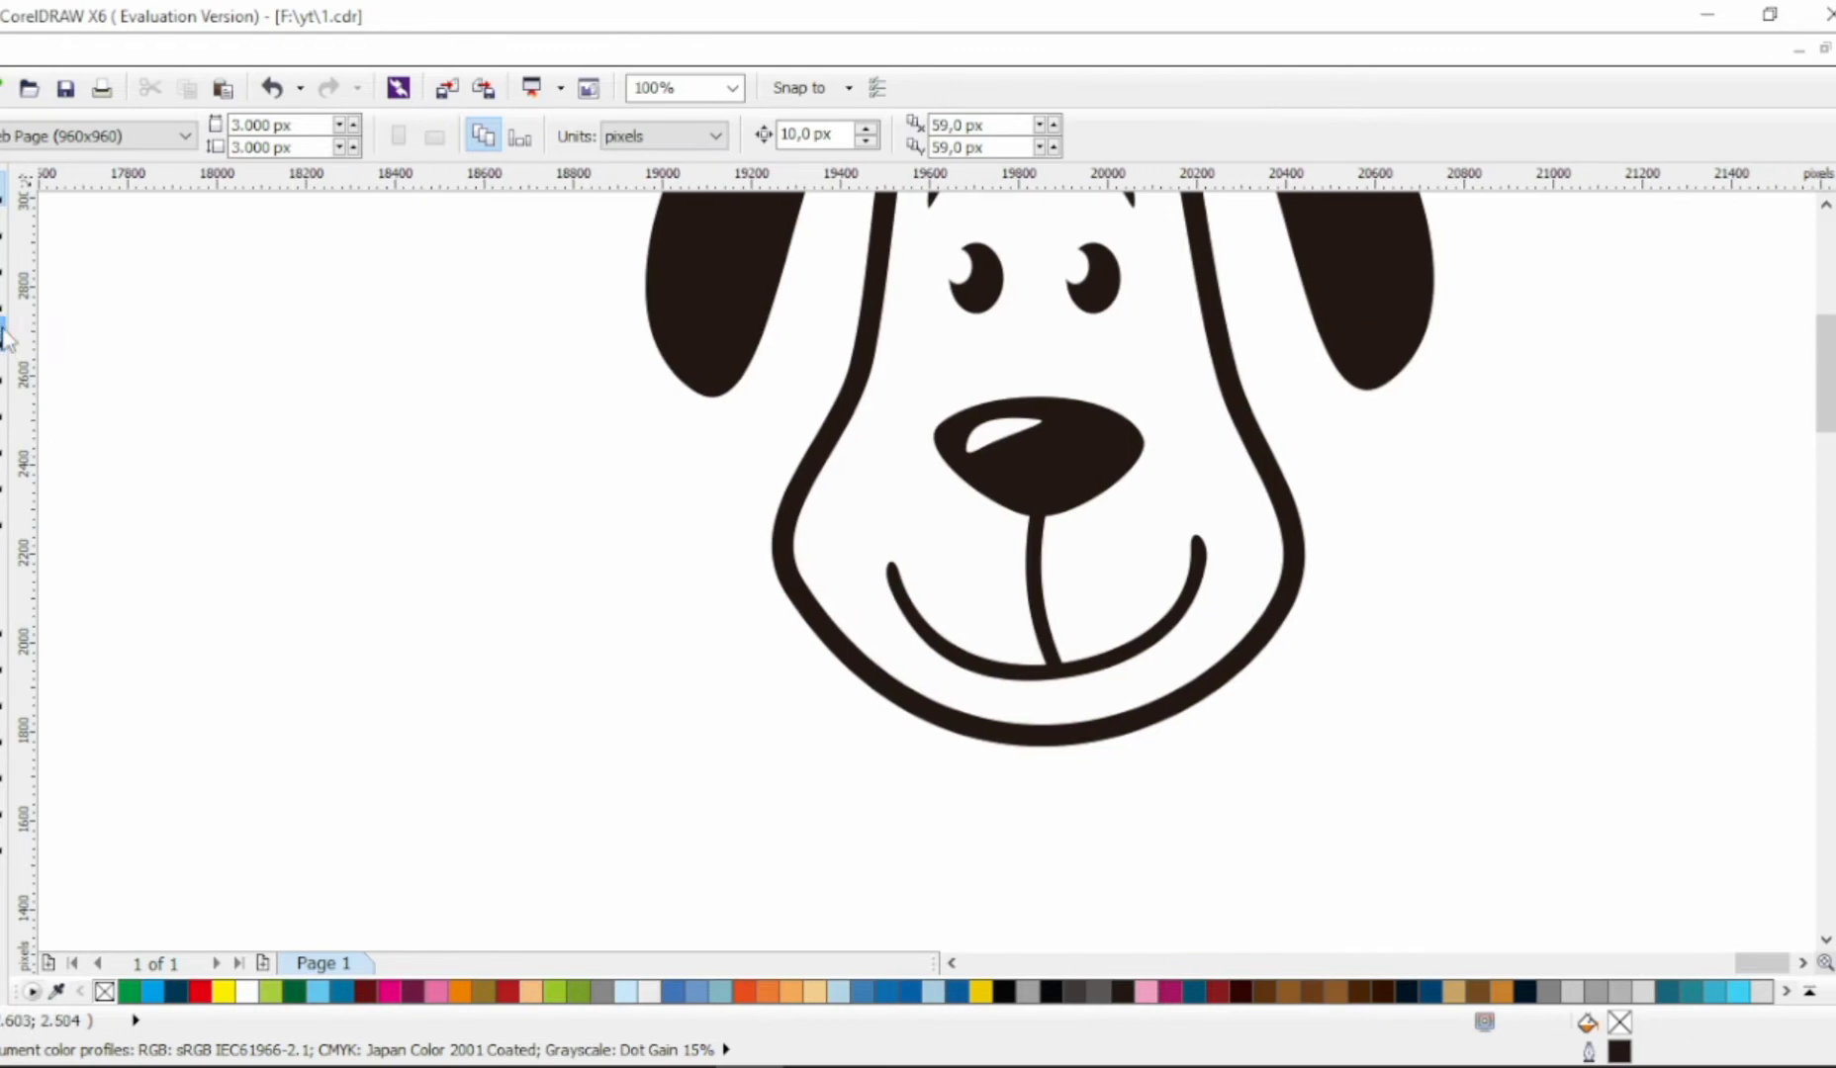
click(5, 332)
scroll(846, 613, up, 1)
click(972, 590)
click(853, 574)
click(772, 613)
click(871, 635)
click(997, 618)
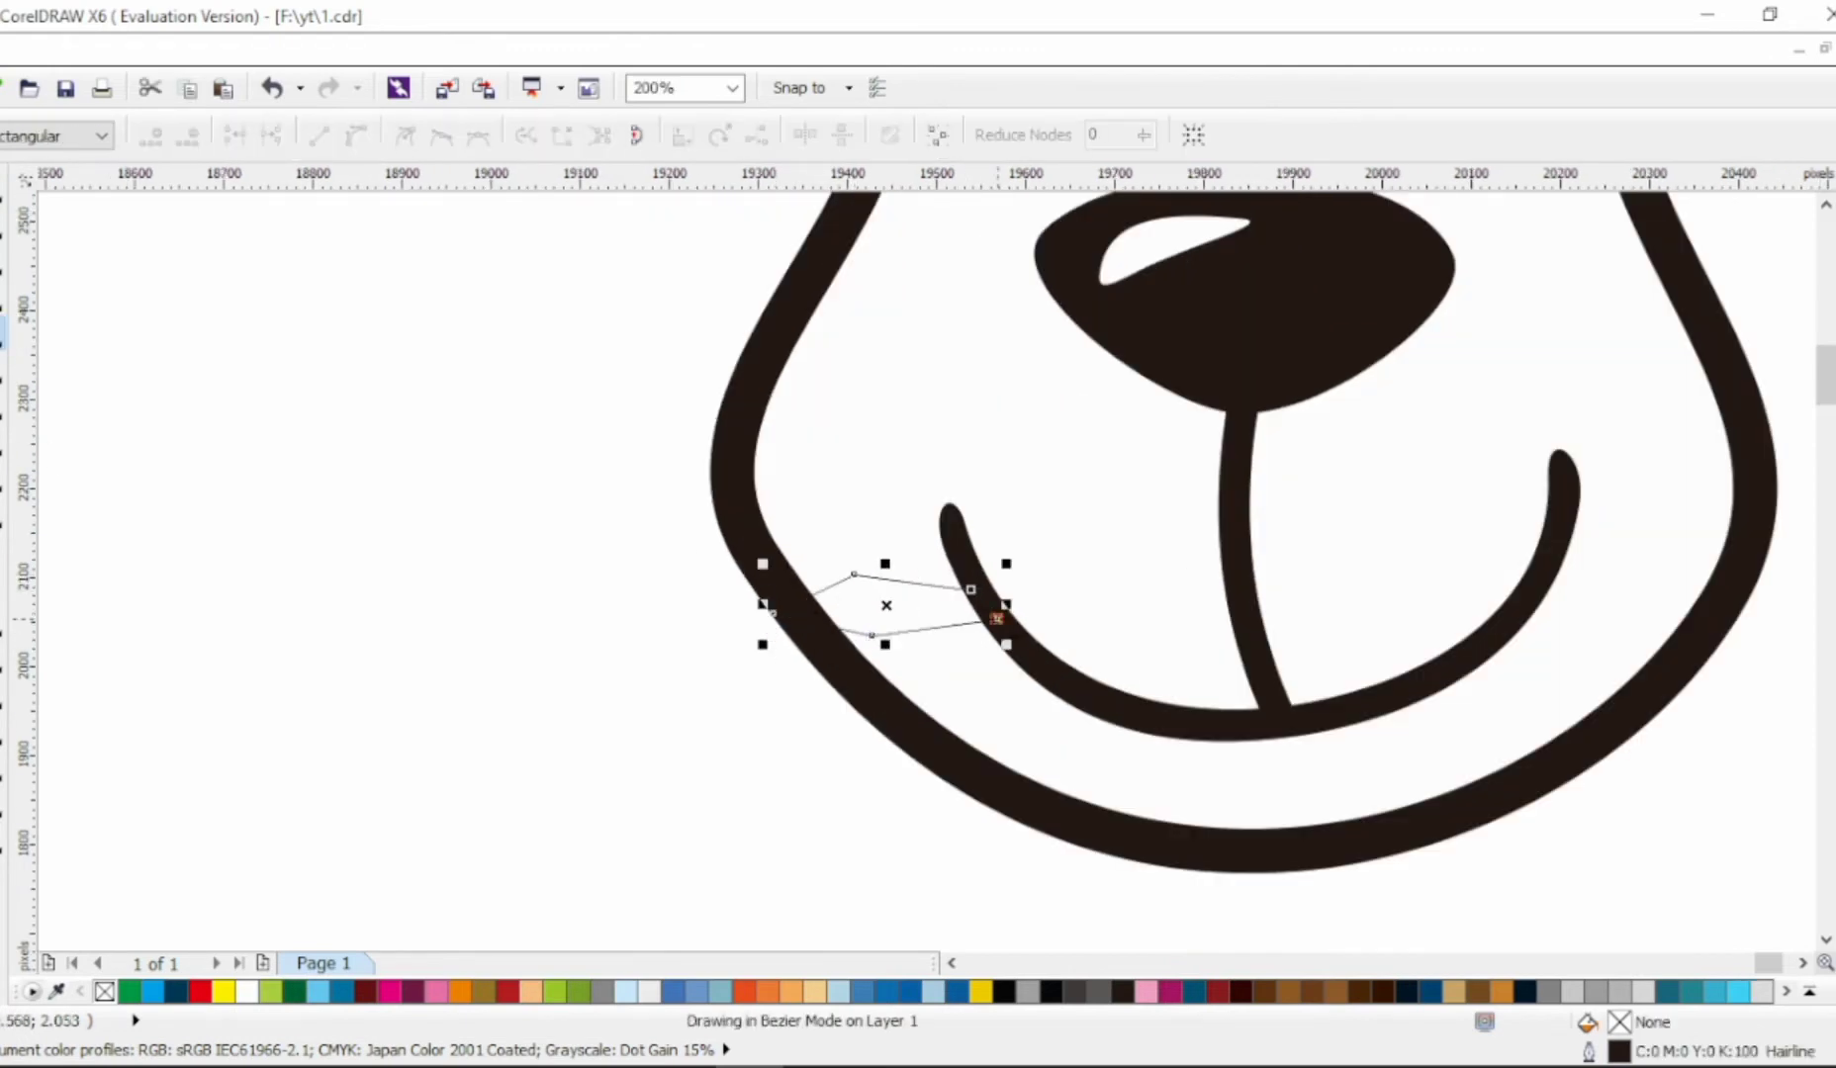
click(972, 590)
Convert the bone end's segments to curves and bulge its two outer segments outward past the face outline
key(F10)
key(ctrl+a)
click(866, 651)
drag(970, 590, 968, 569)
key(ctrl+a)
click(358, 135)
drag(825, 587, 719, 507)
drag(818, 624, 740, 704)
Adjust the curve handles to round the bone end's upper and lower lobes, about 313 by 309 px overall
click(854, 573)
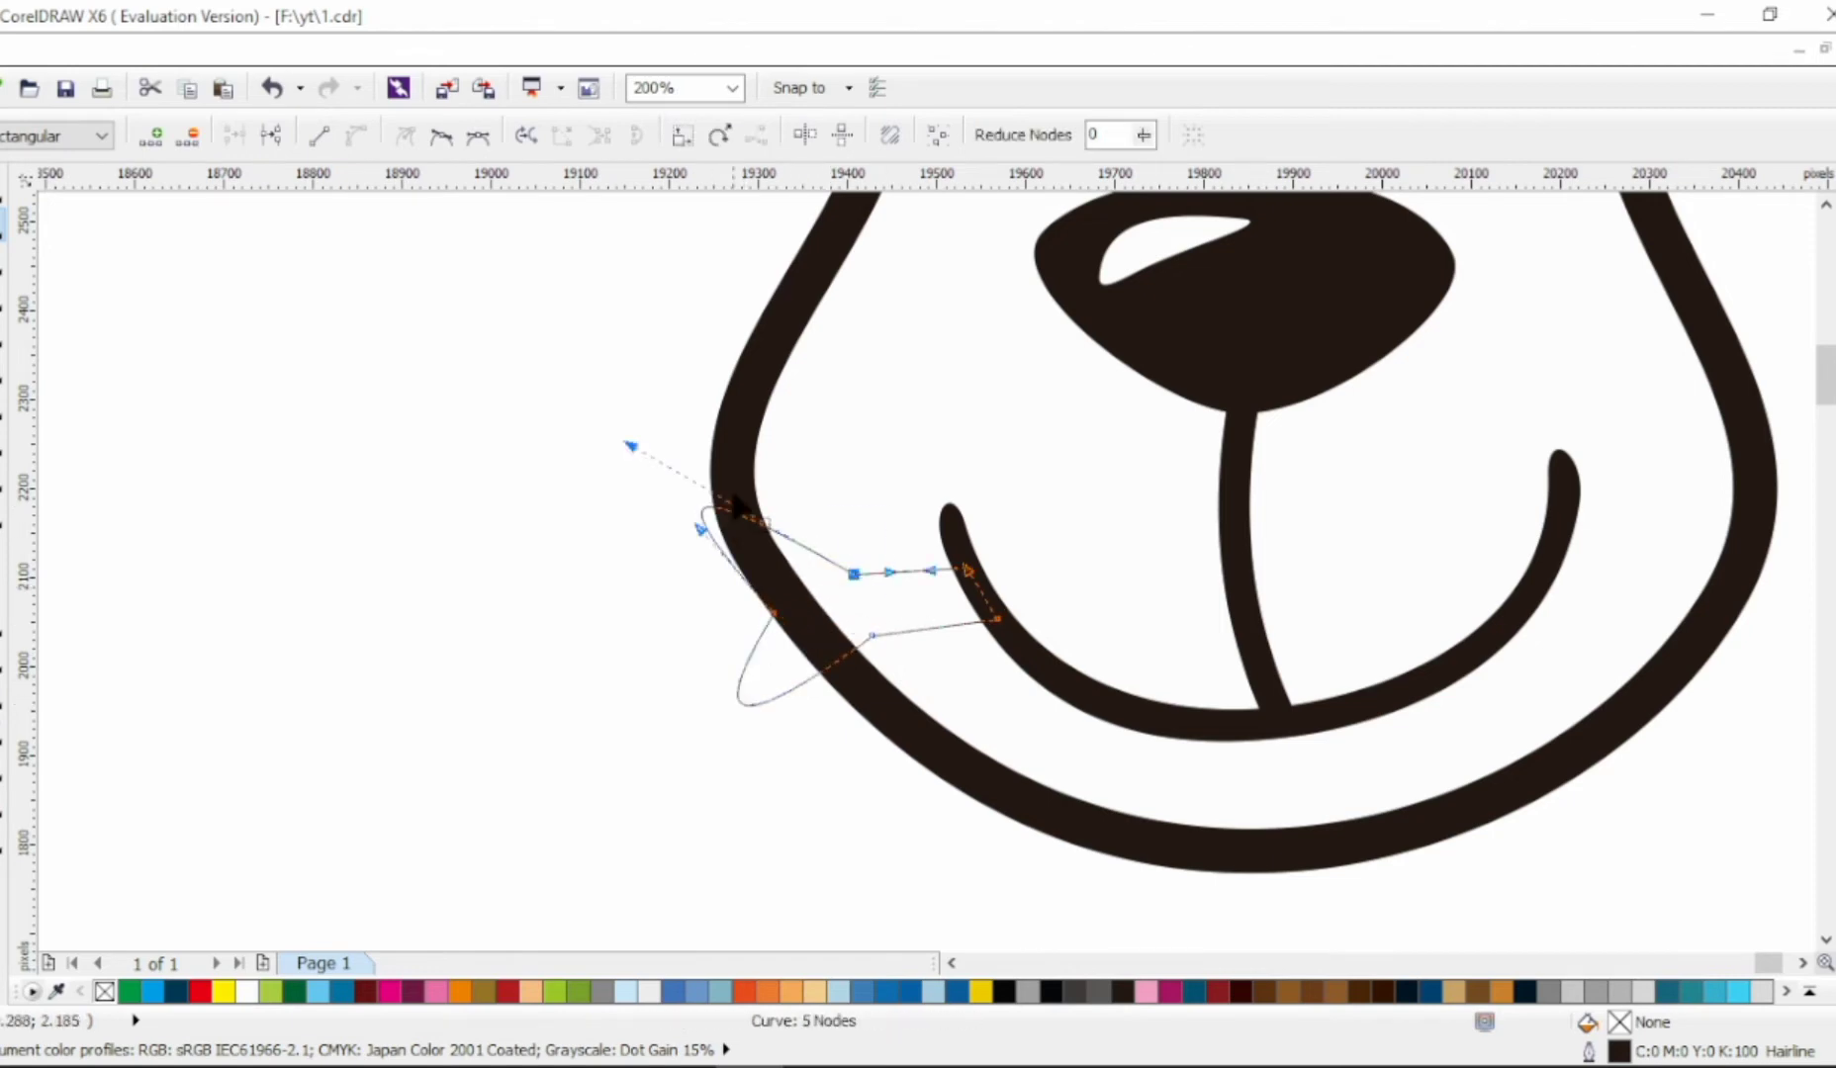
drag(630, 442, 859, 372)
drag(700, 529, 611, 504)
drag(701, 738, 861, 863)
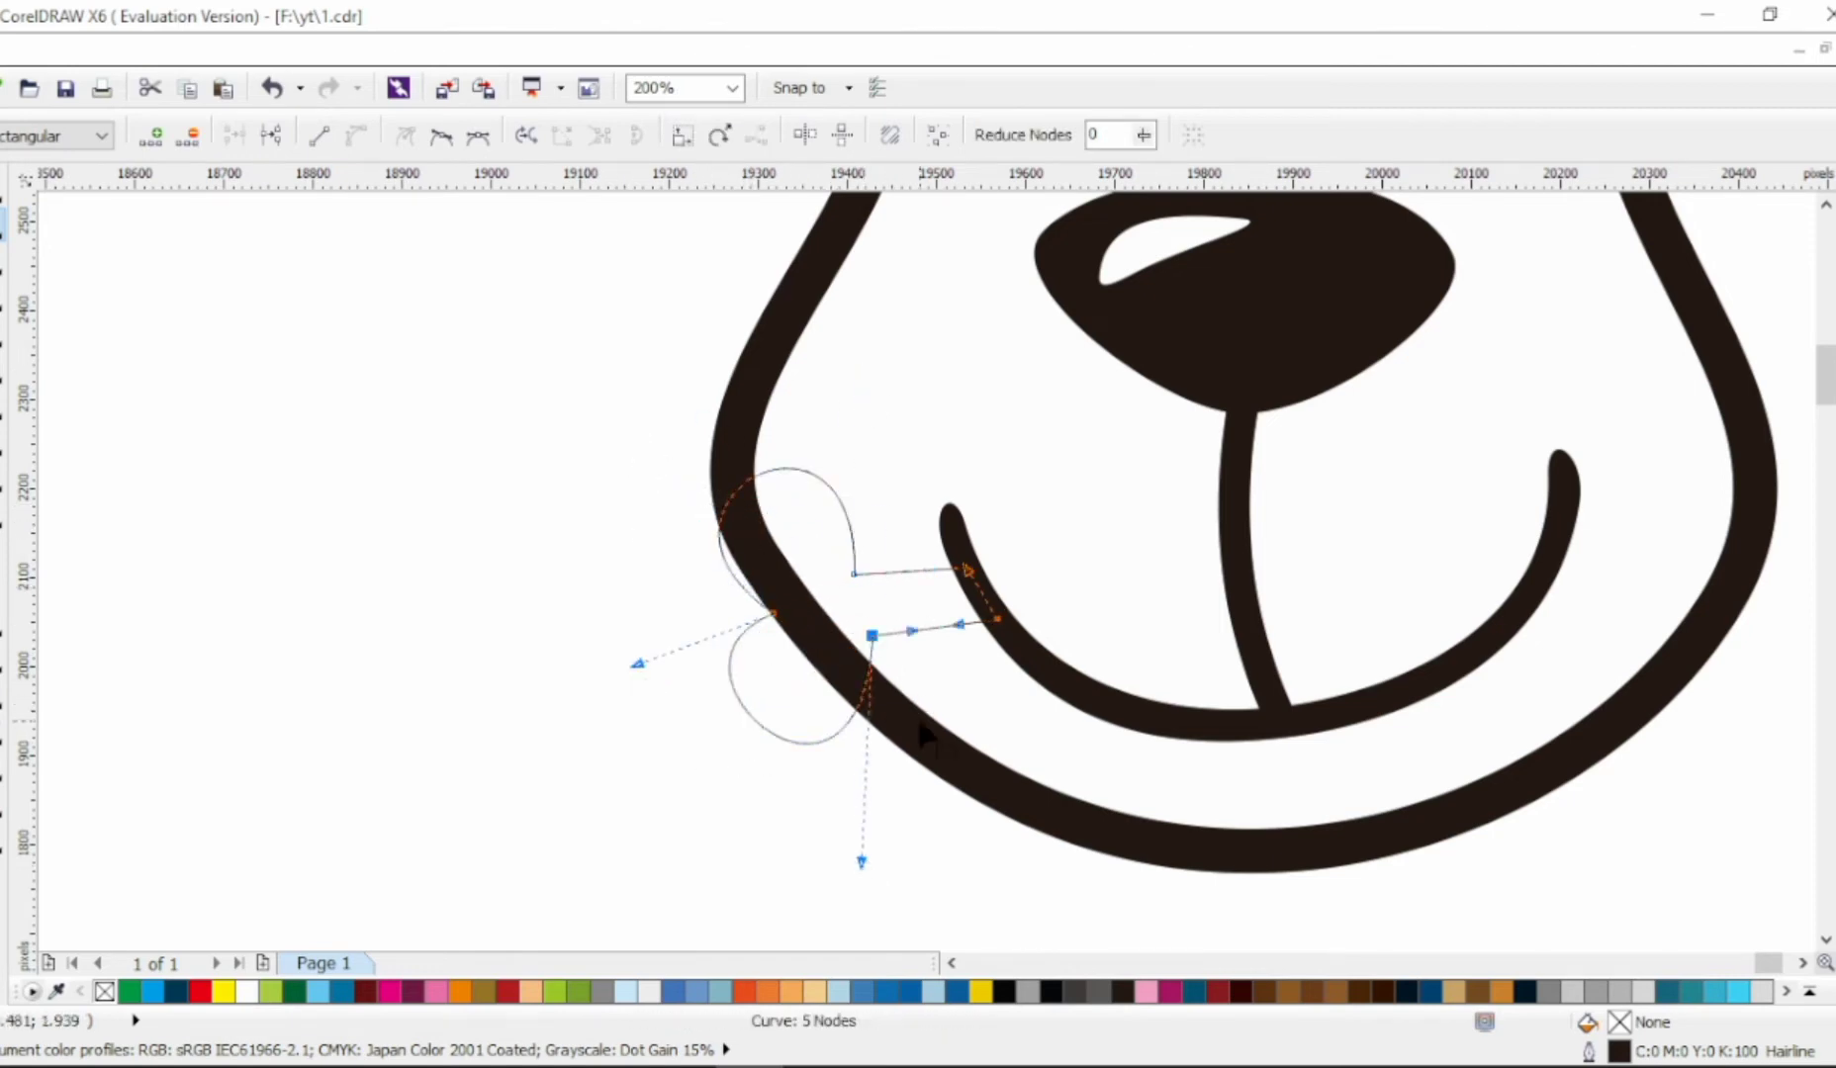
Fill the bone end white without an outline and surround it with a one-step 30 px black outside contour
click(4, 188)
click(246, 991)
right_click(104, 991)
click(4, 694)
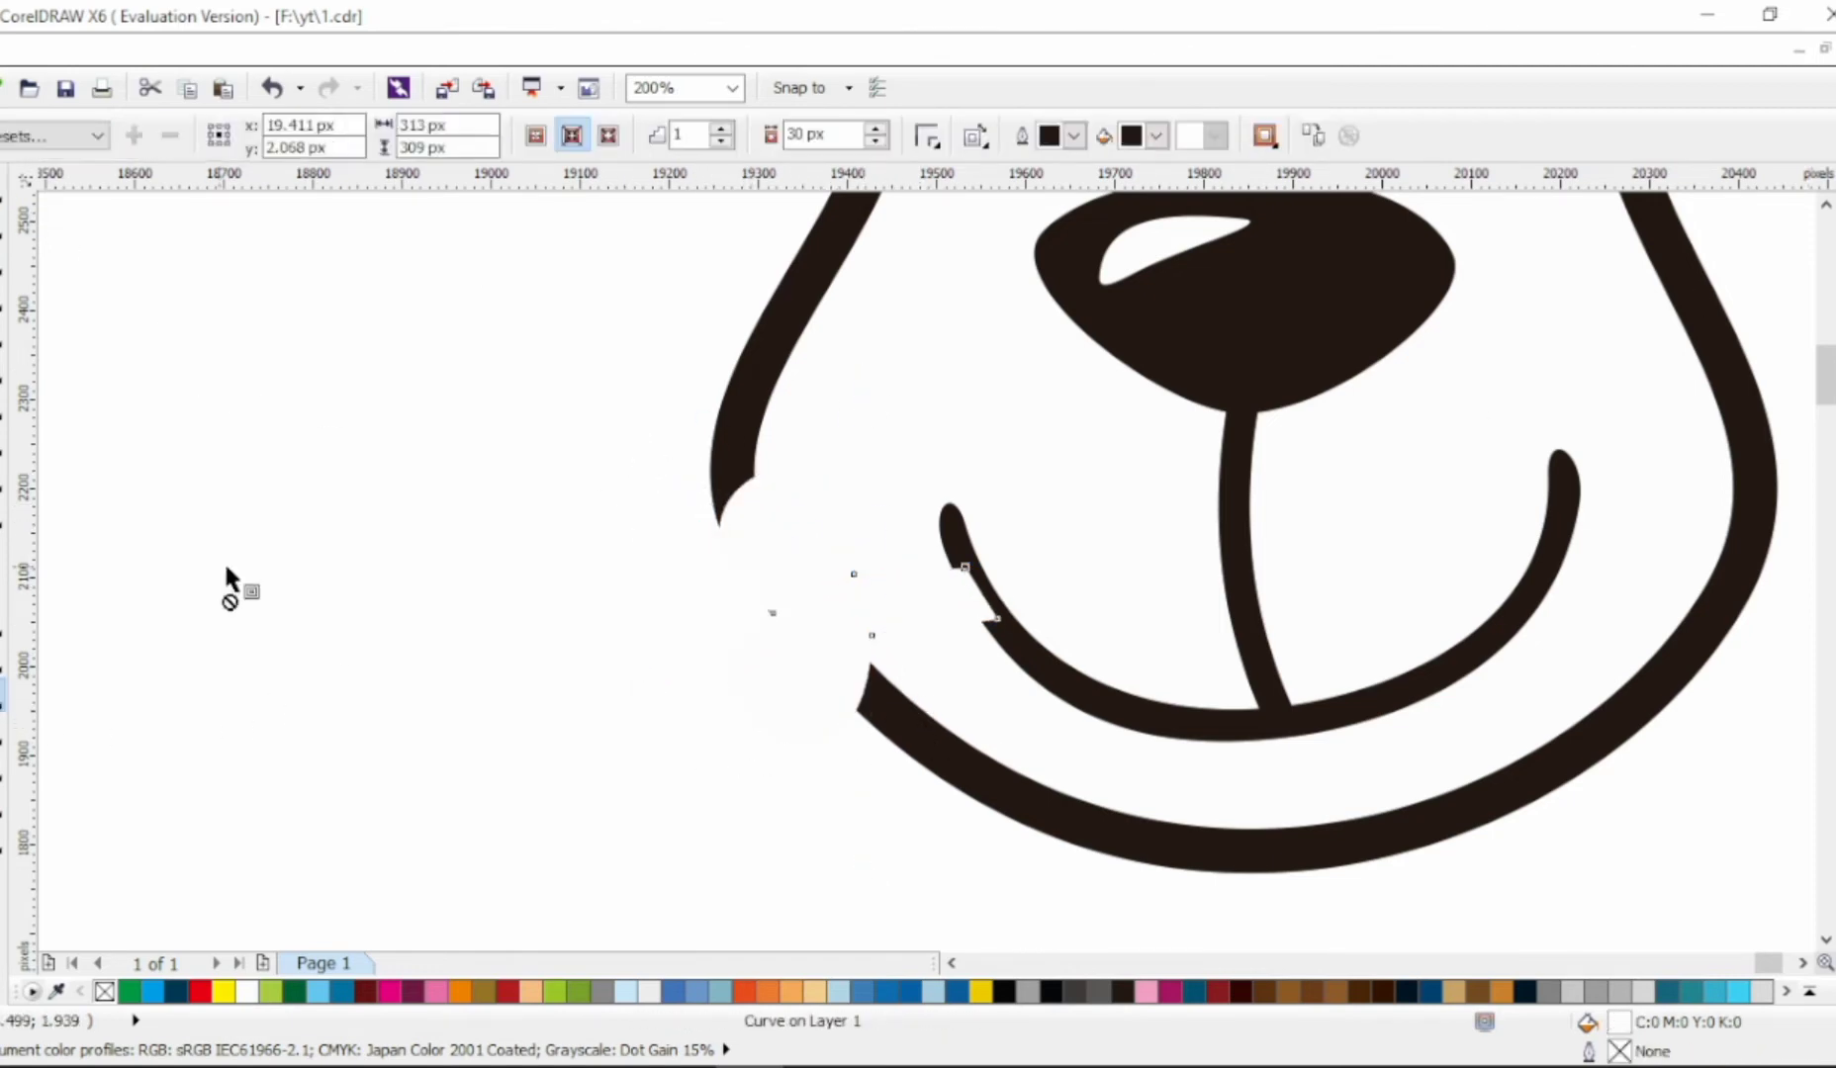
click(608, 139)
key(space)
drag(880, 579, 865, 582)
click(463, 535)
Add a node on the bone end's upper lobe near the notch and try pulling the notch node inward
scroll(297, 537, down, 1)
scroll(562, 635, up, 1)
click(623, 483)
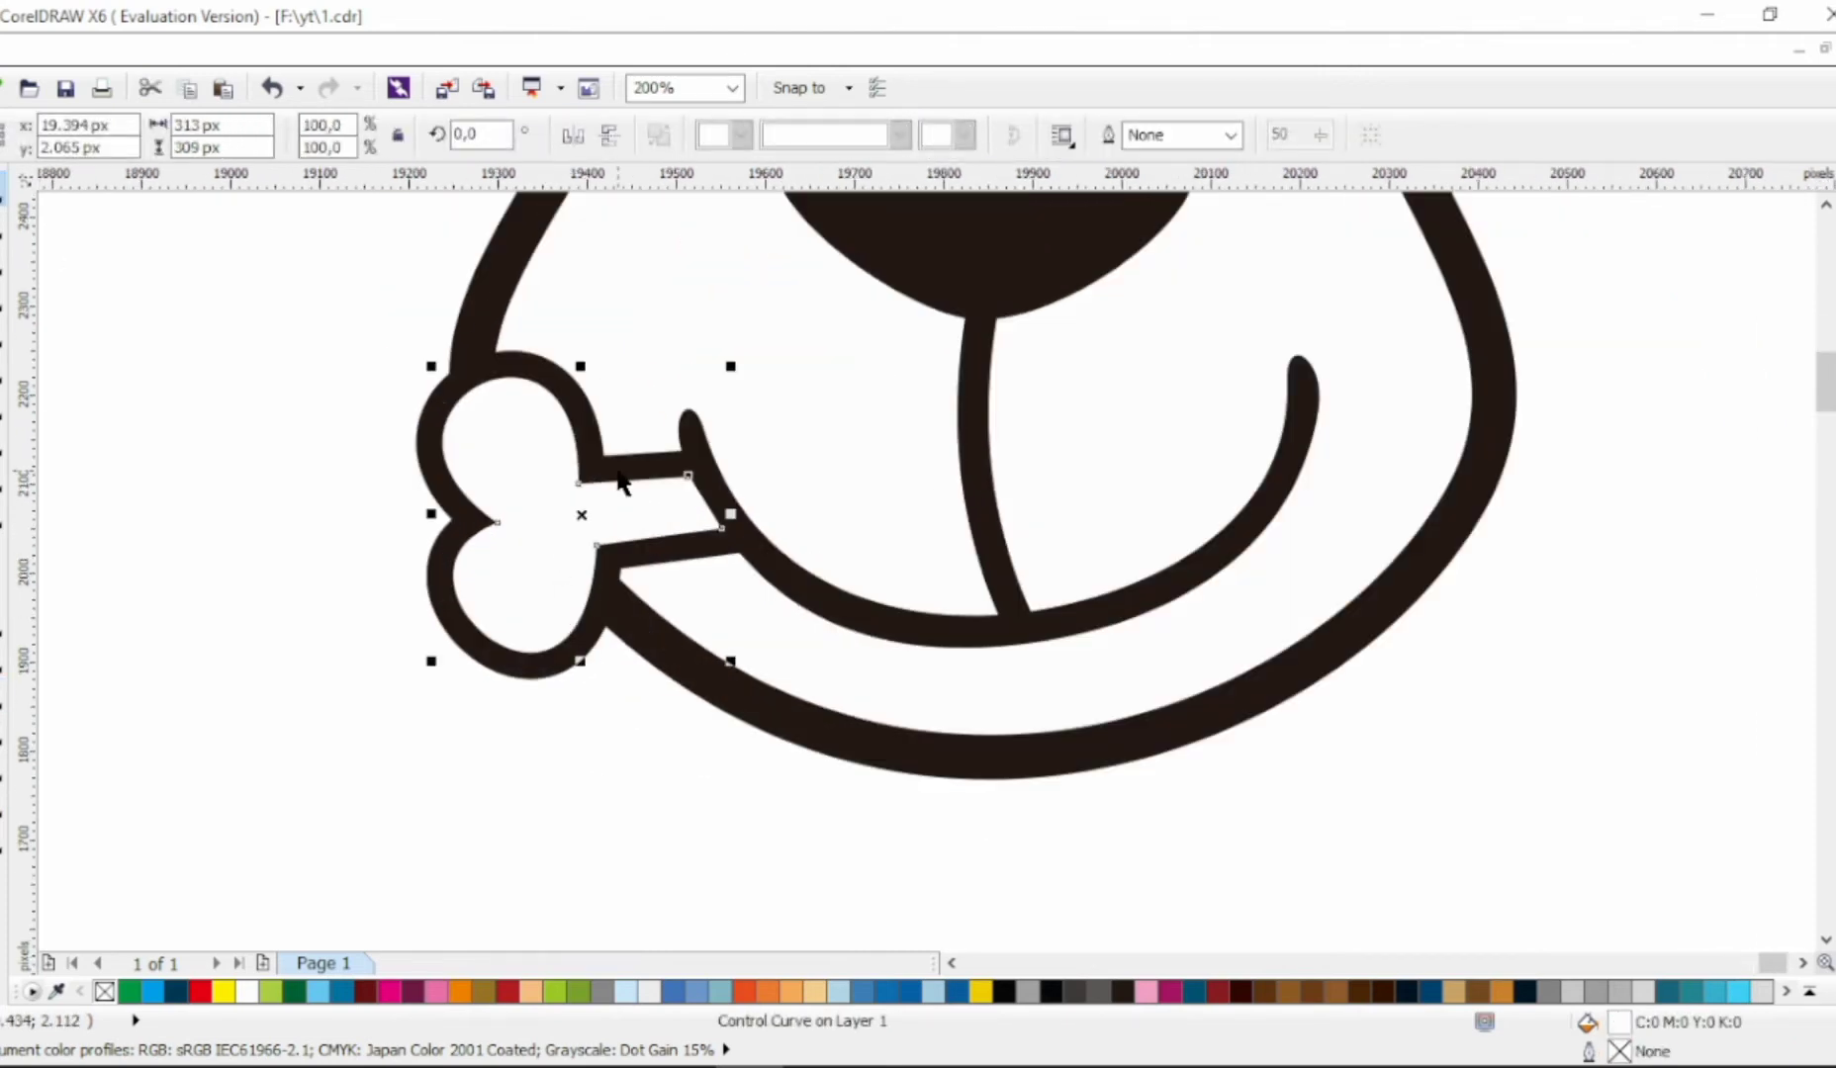
click(618, 471)
key(F10)
scroll(484, 505, up, 1)
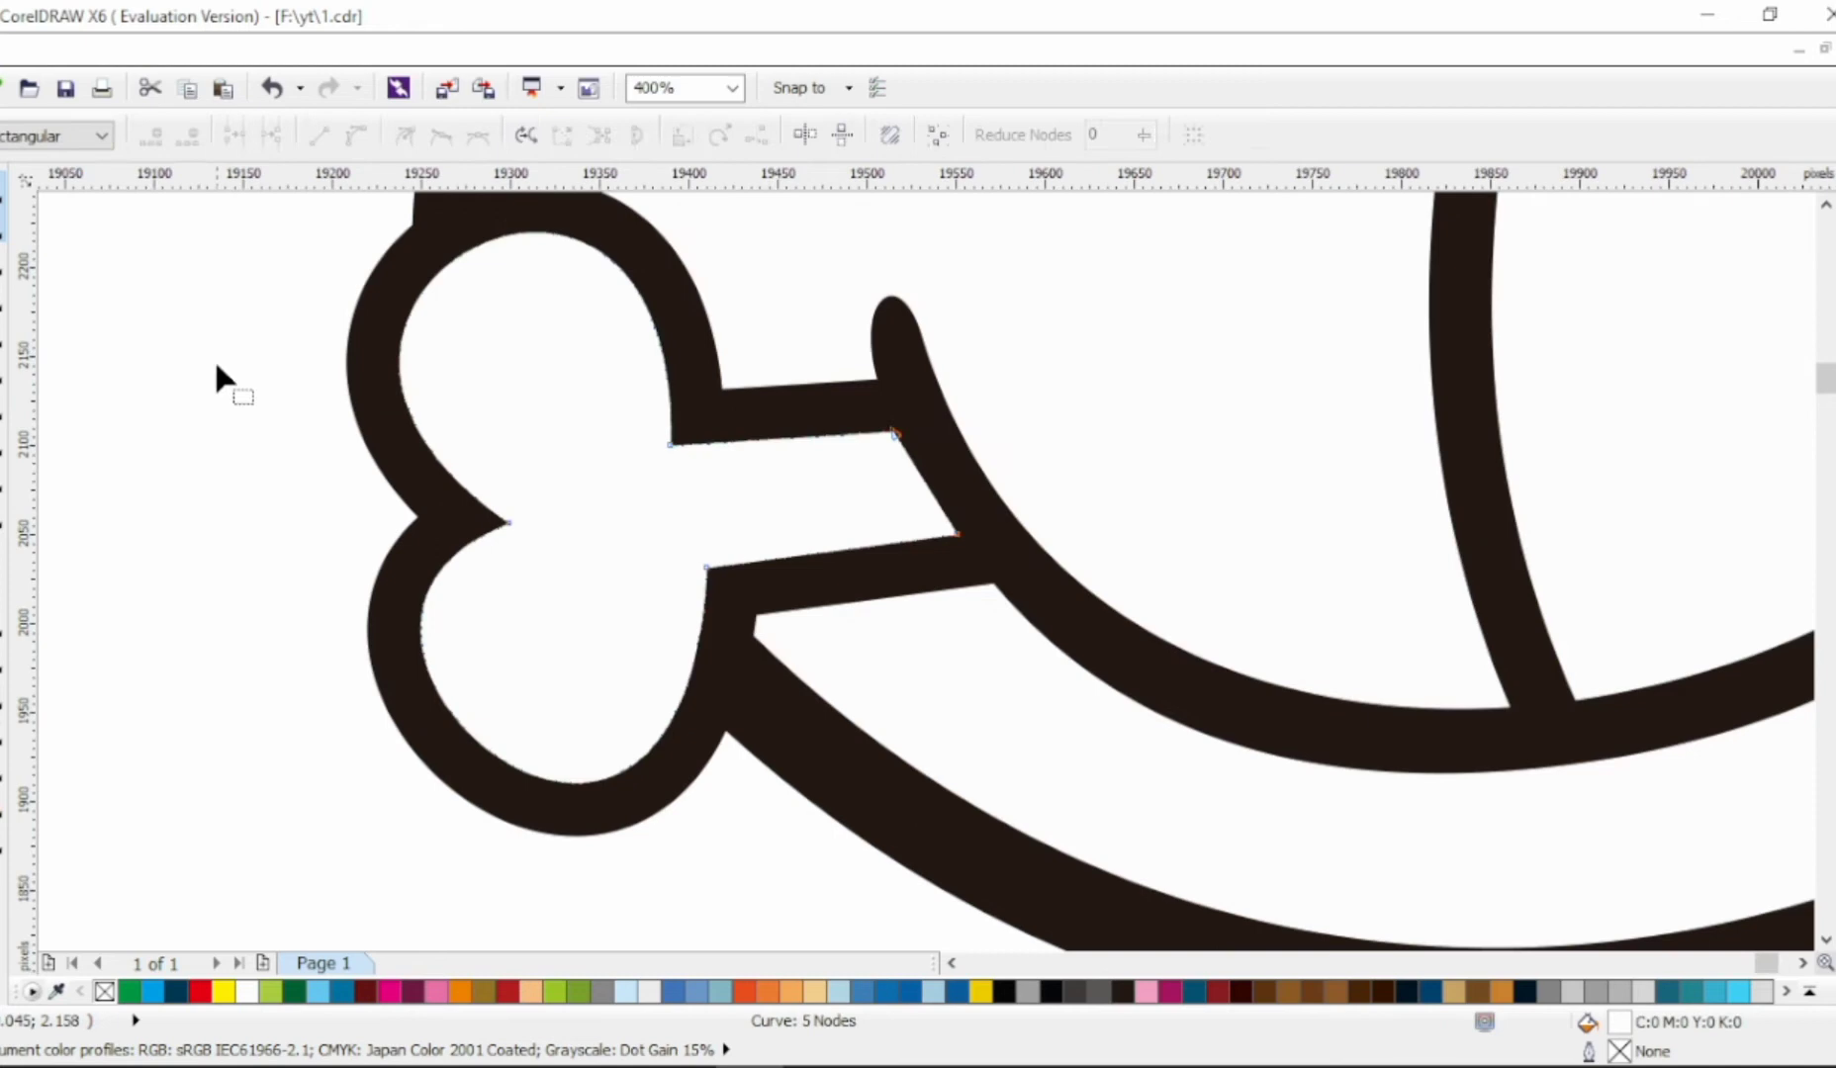
double_click(463, 488)
click(405, 136)
drag(509, 524, 620, 471)
key(ctrl+z)
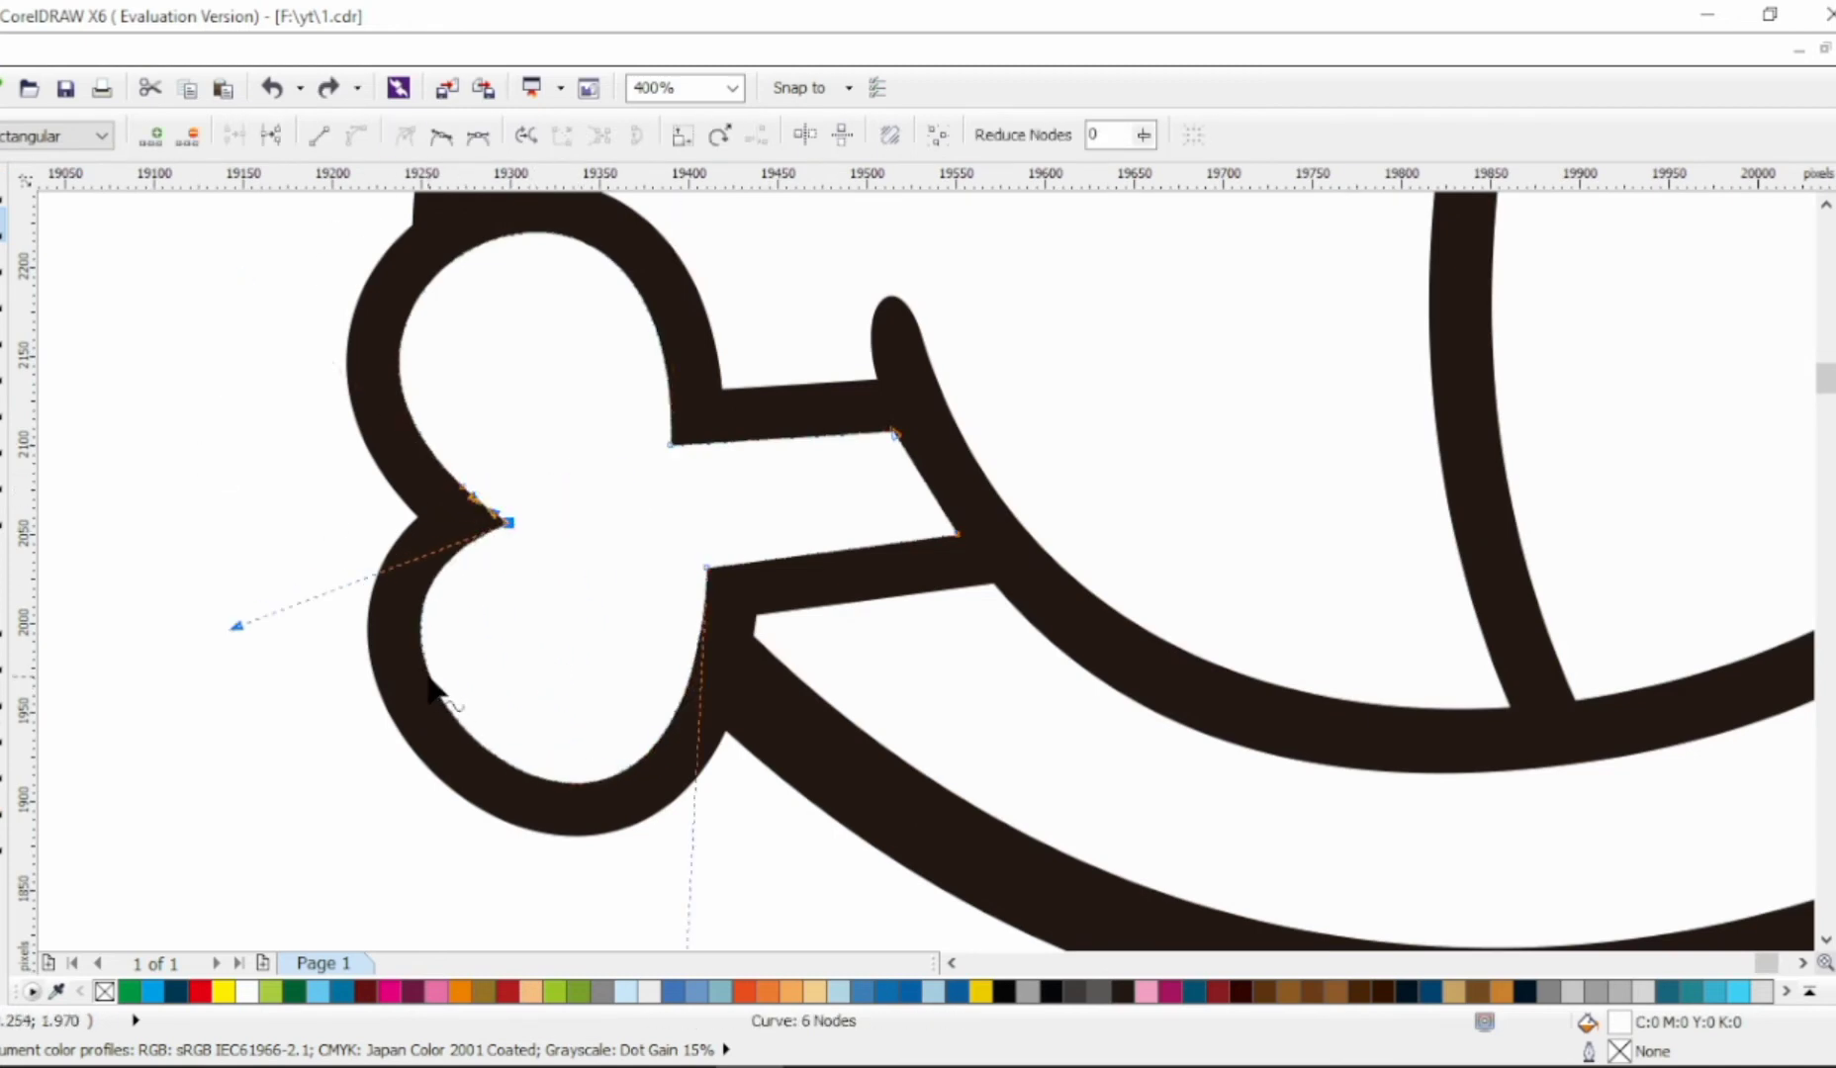
Add a node on the lower lobe and pull the notch inward so the lower lobe overlaps the upper one
double_click(429, 678)
drag(509, 523, 618, 472)
drag(598, 455, 537, 386)
click(615, 472)
drag(533, 503, 471, 477)
click(463, 487)
scroll(463, 483, down, 1)
Copy the bone end with its contour to the smile's right end and mirror the copy horizontally
key(space)
key(Escape)
scroll(550, 451, right, 1)
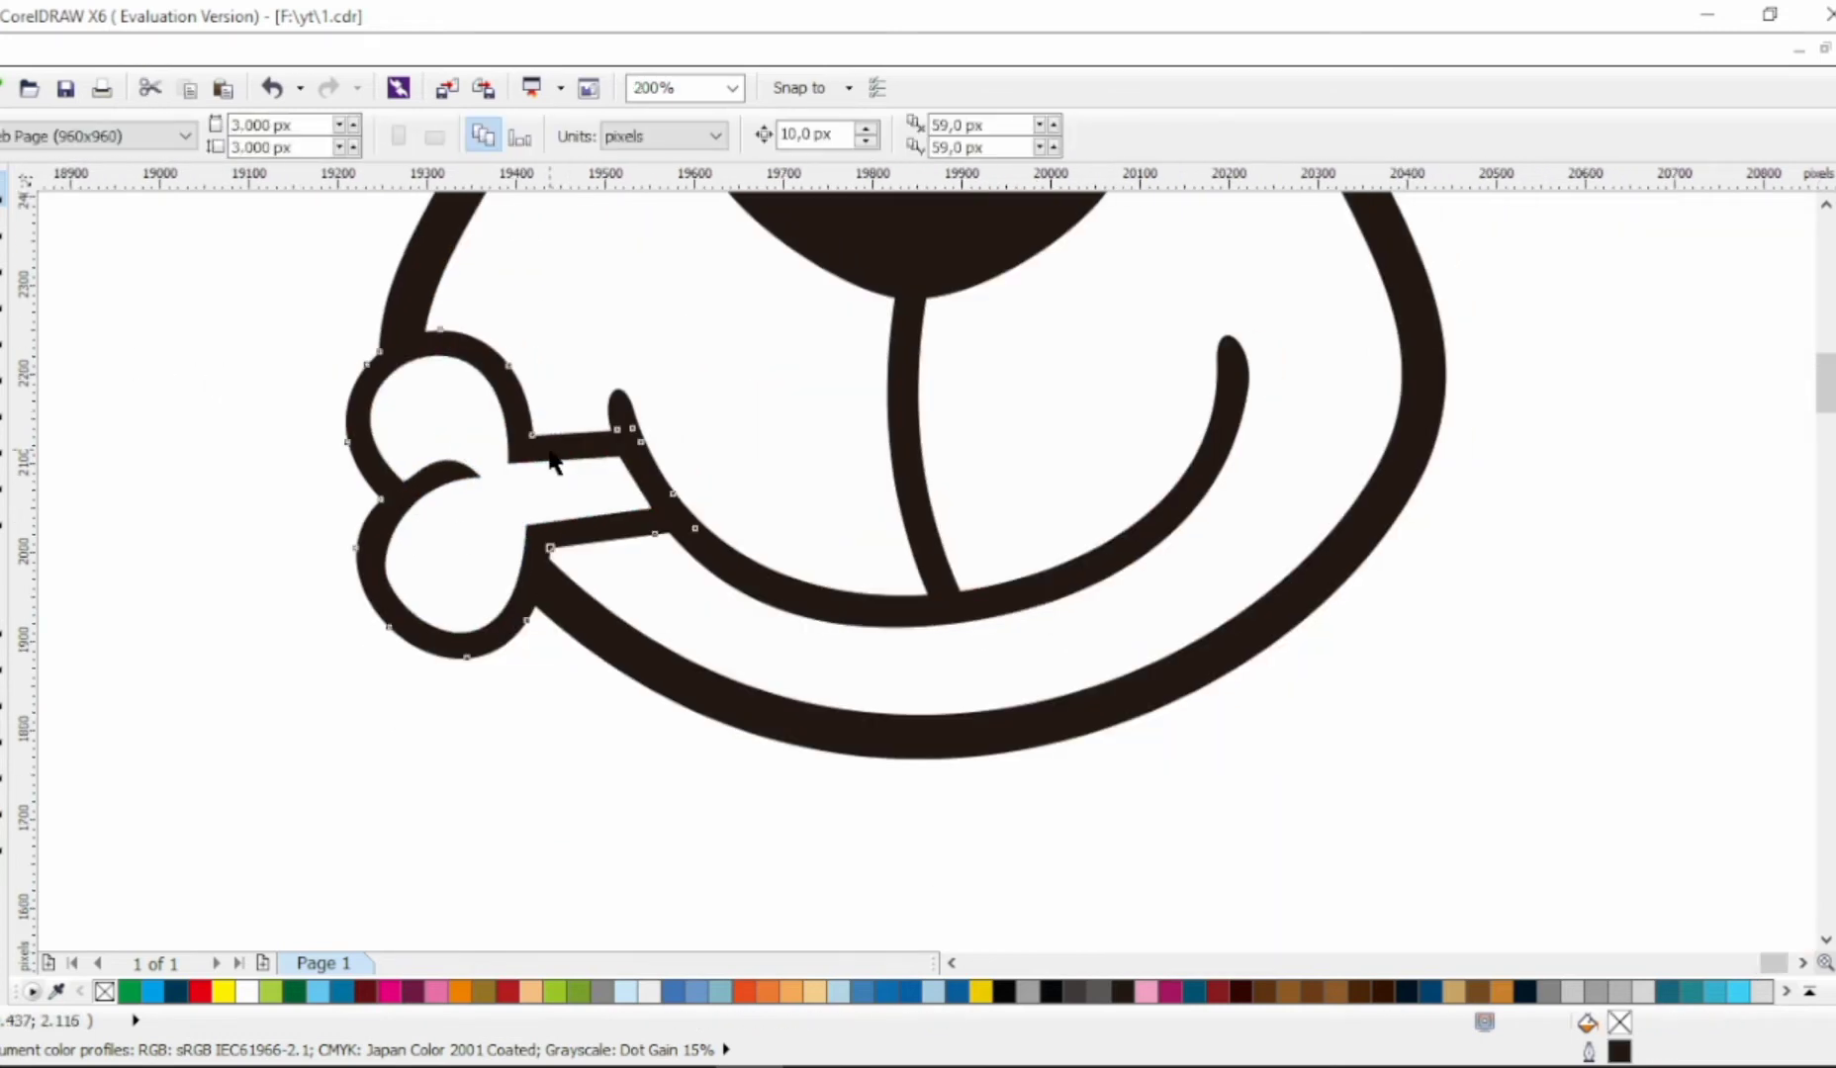
click(563, 489)
shift+click(570, 532)
drag(570, 532, 1384, 532)
right_click(1385, 532)
click(572, 136)
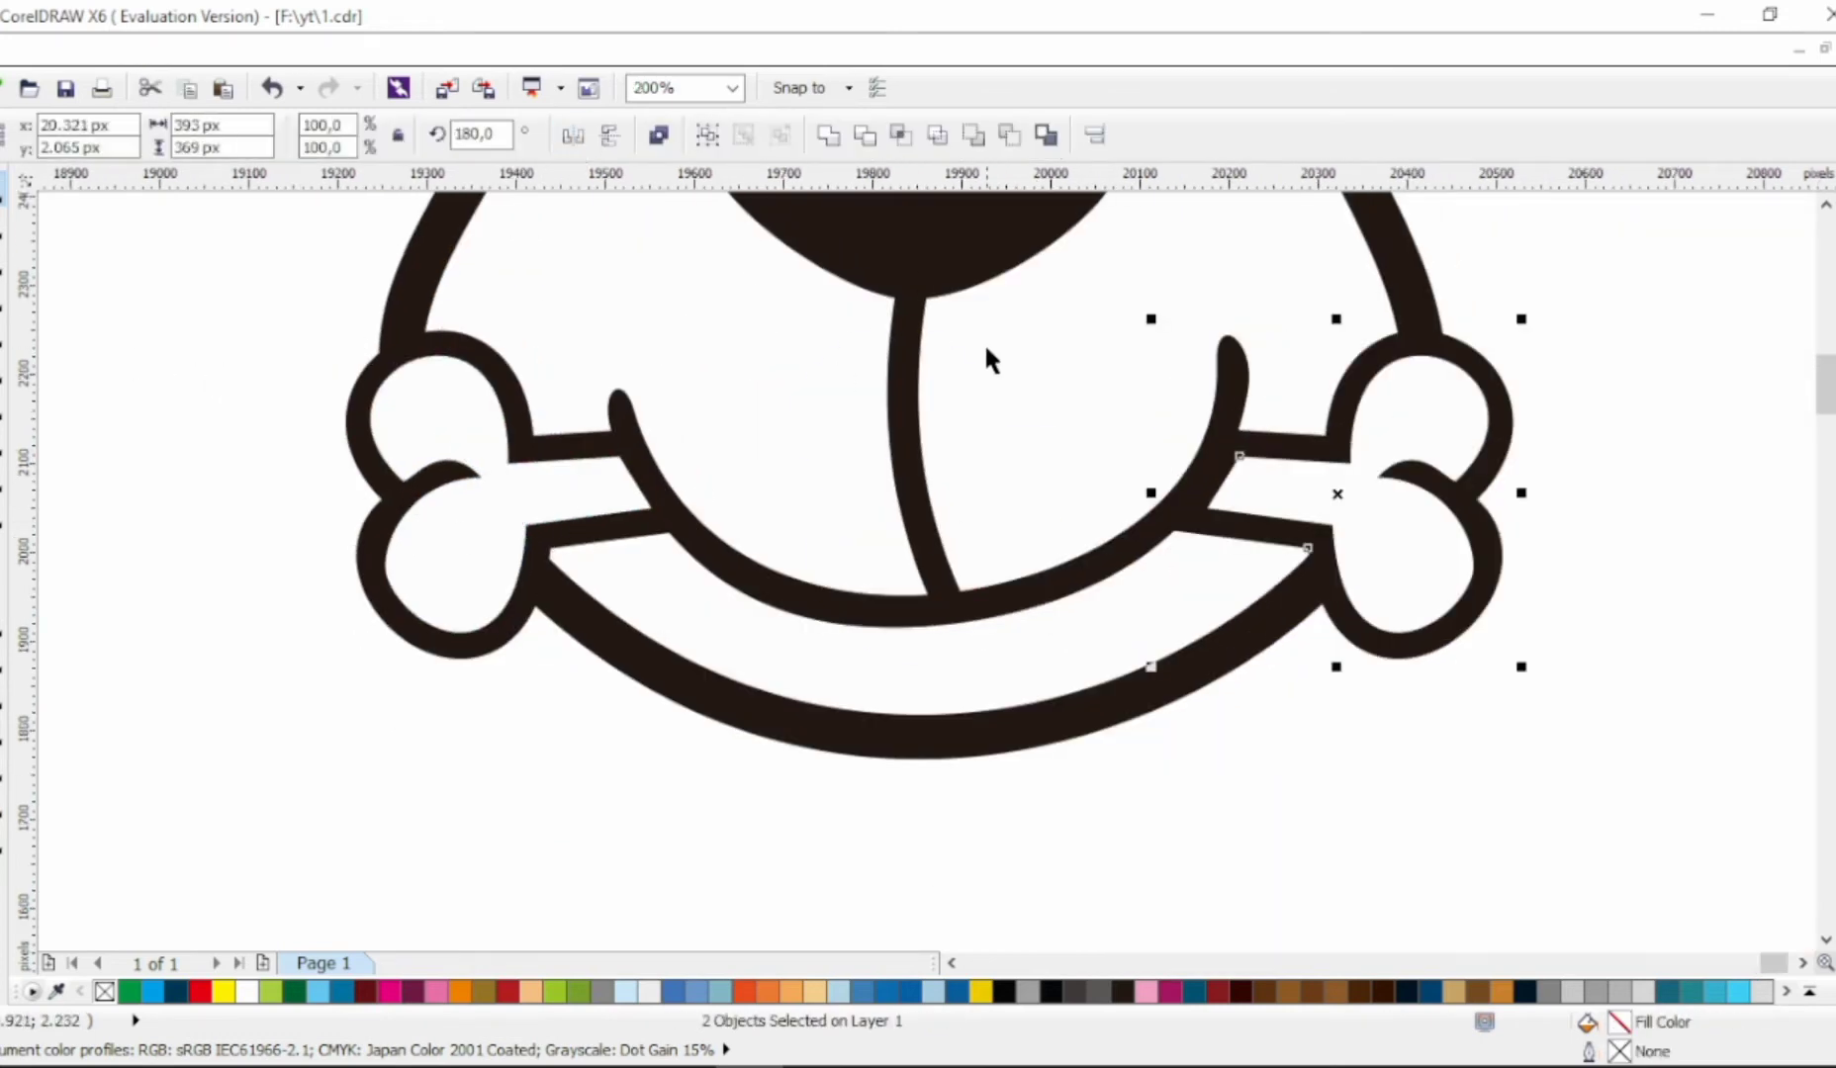
Rotate the right bone end counterclockwise to about 192,1°, then skew and nudge it to fit the smile's end
click(1385, 423)
drag(1523, 494, 1523, 420)
drag(1350, 617, 1374, 614)
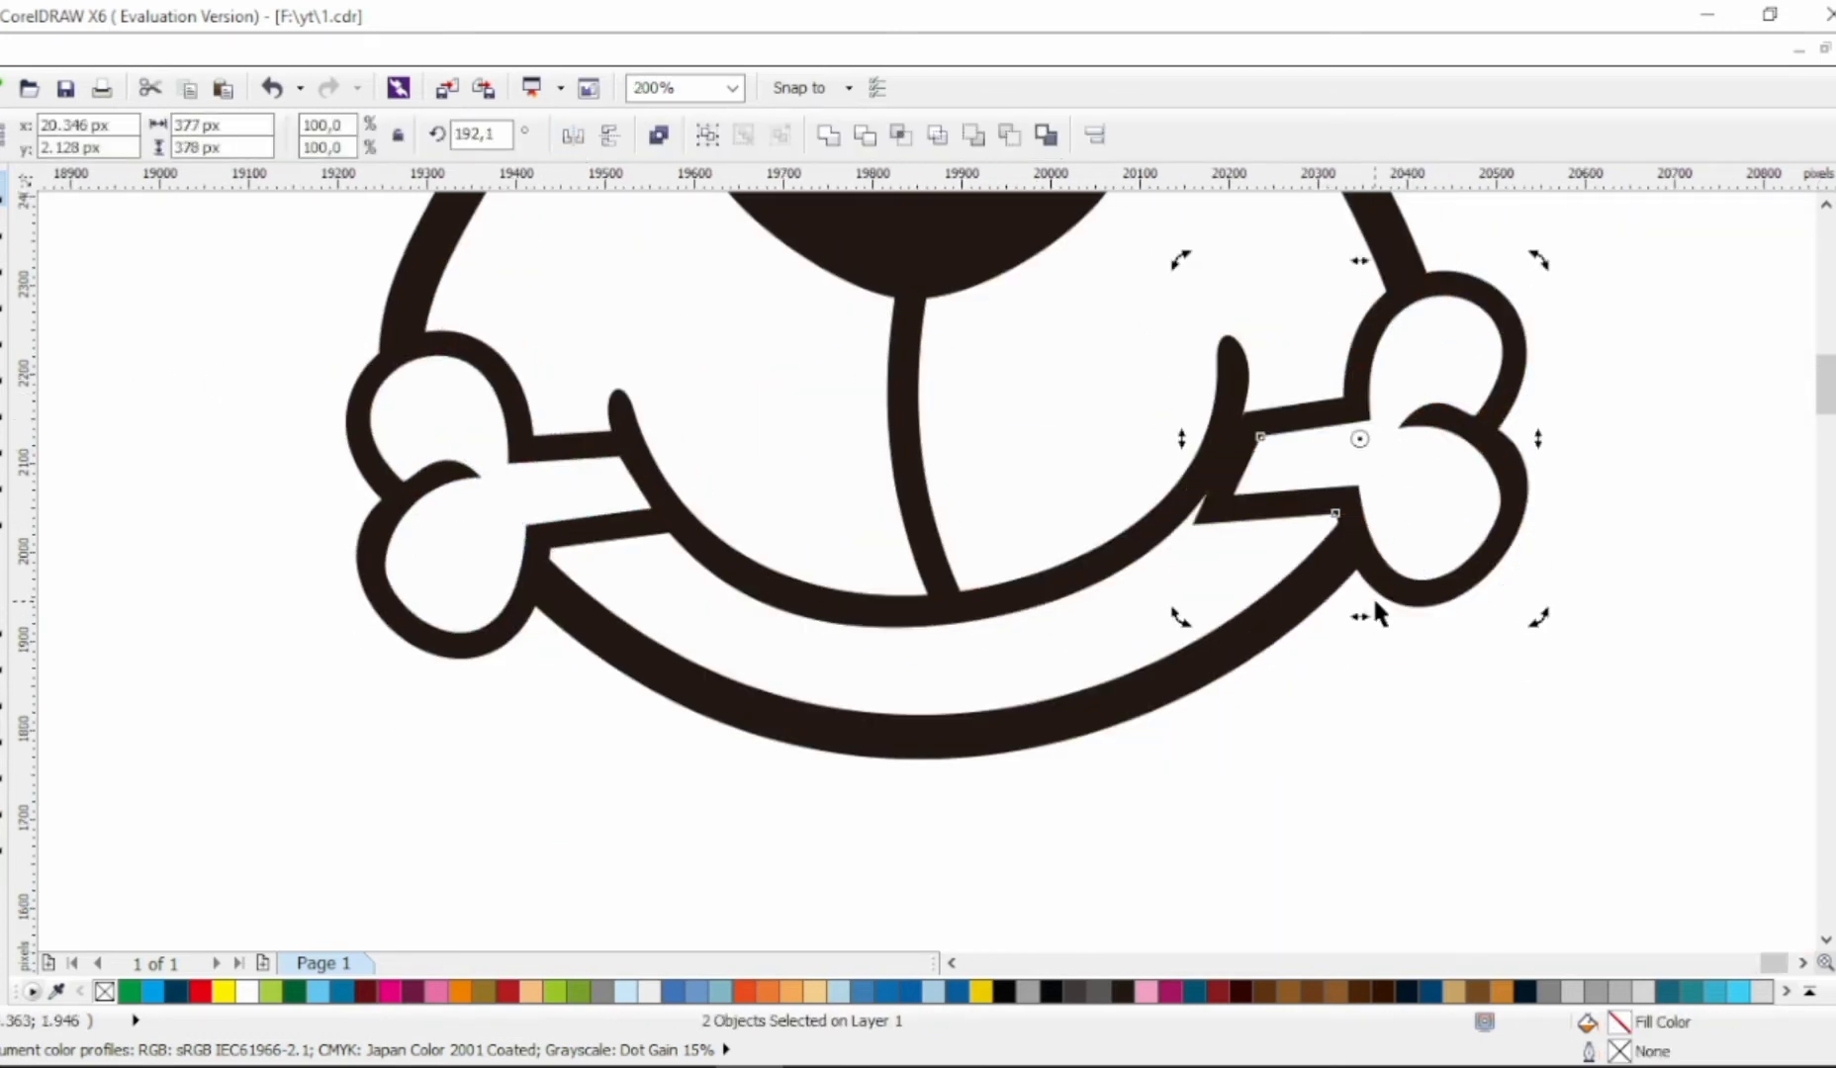
mouse_move(1360, 261)
mouse_down()
mouse_move(1303, 274)
mouse_move(1325, 269)
mouse_up()
drag(1370, 387, 1390, 378)
key(Escape)
scroll(1215, 546, down, 2)
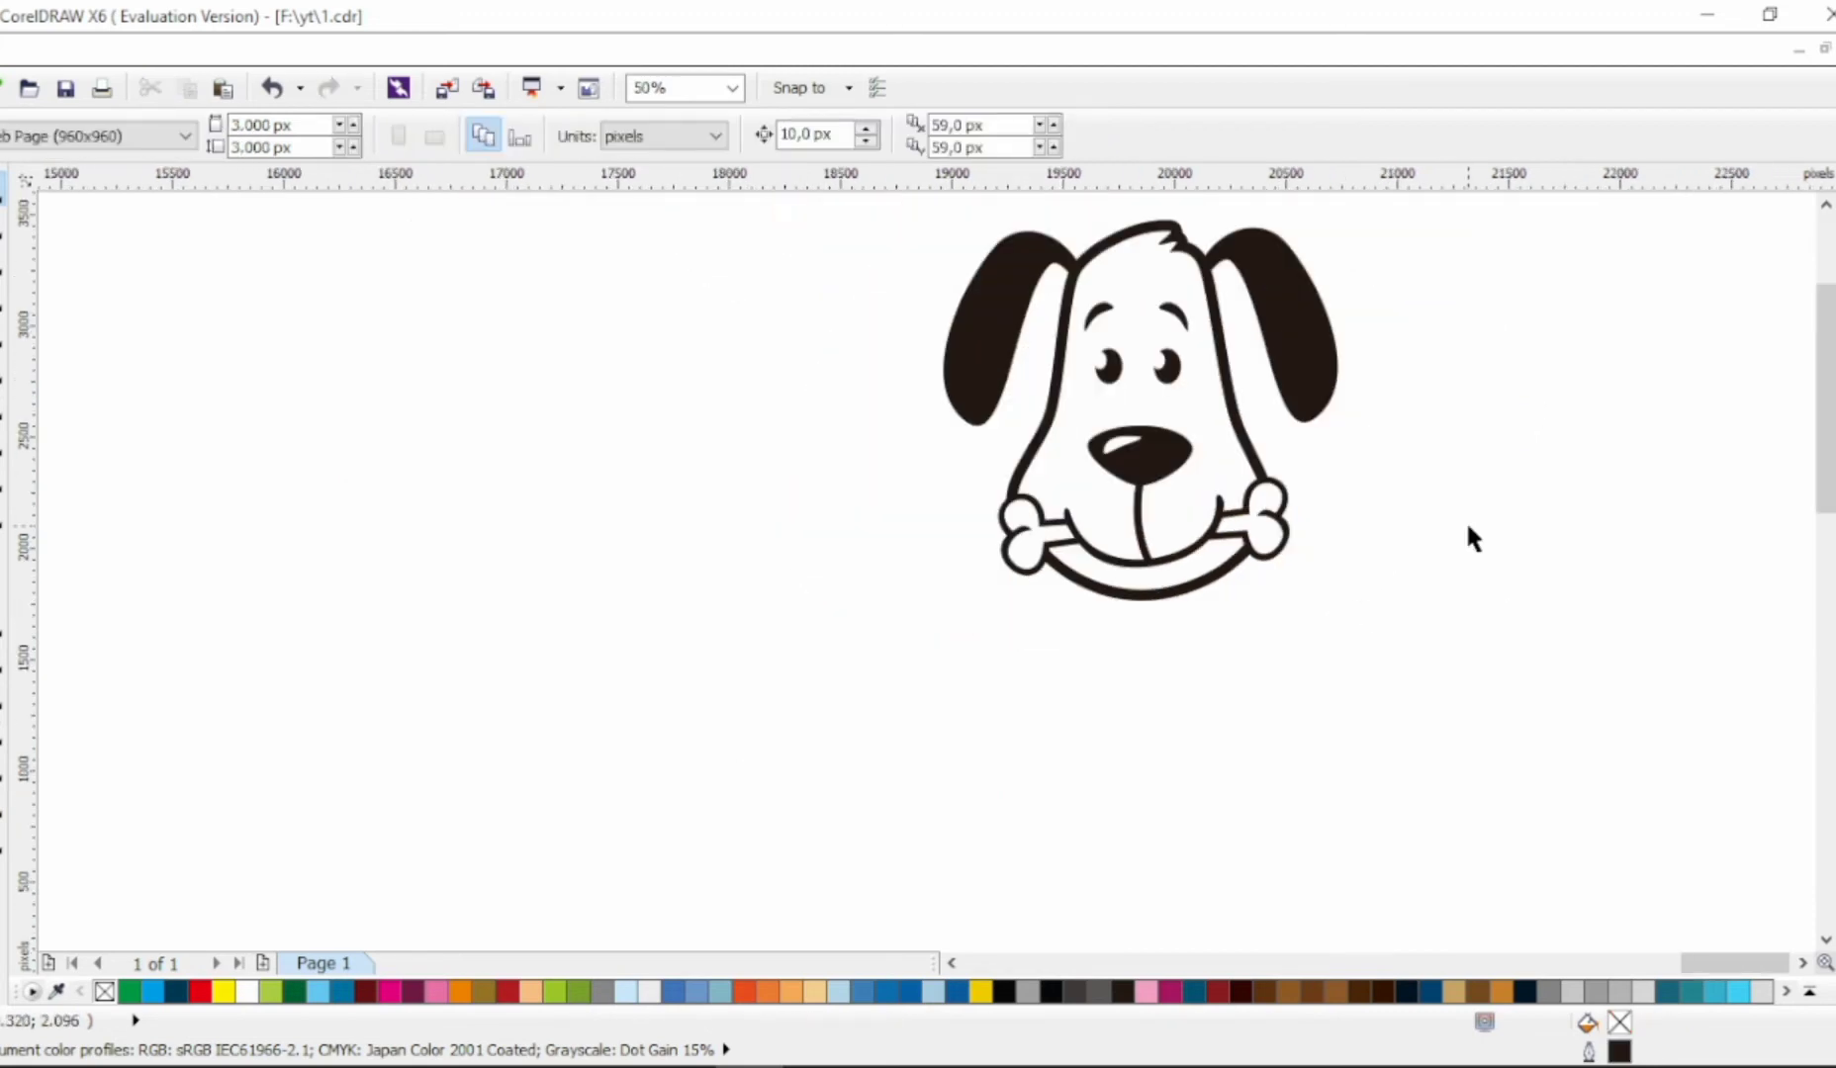
scroll(1467, 528, right, 3)
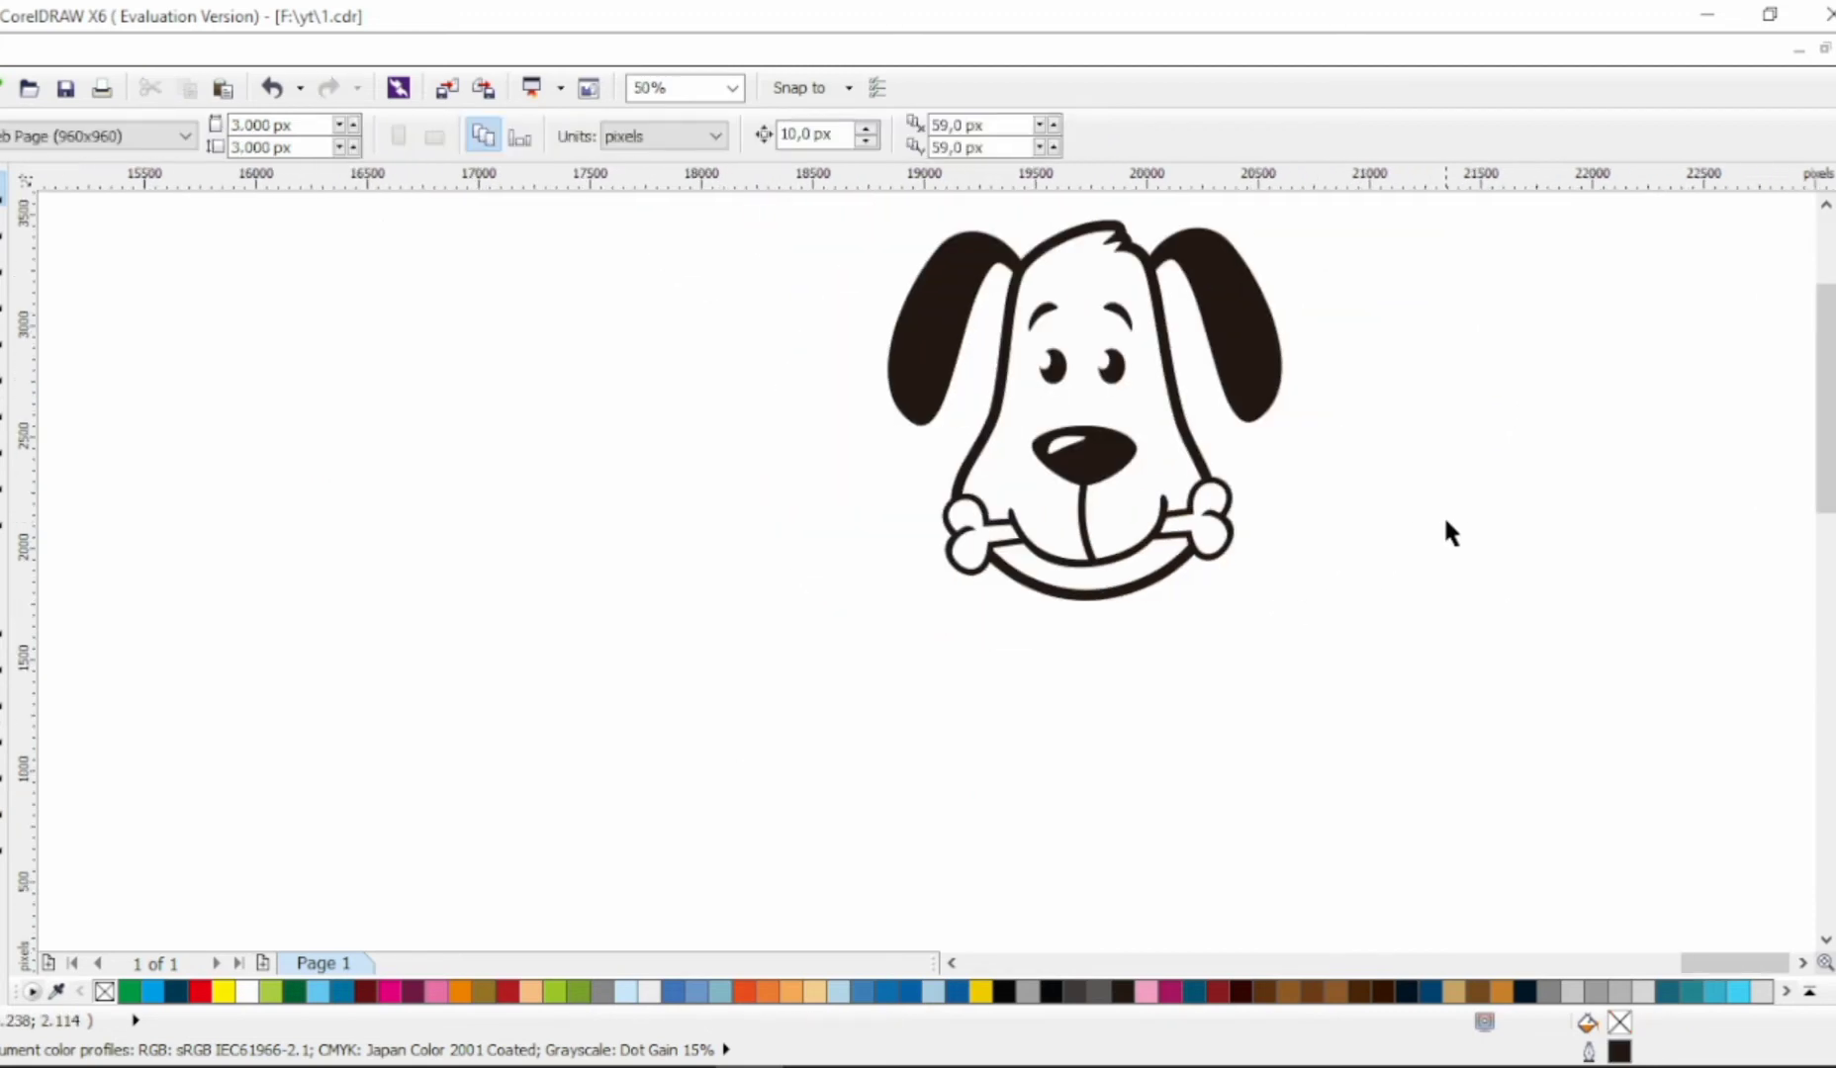
Draw a closed four-point Bézier outline for the dog's body, running from the mouth down below the head
click(5, 334)
scroll(1022, 517, down, 1)
click(838, 760)
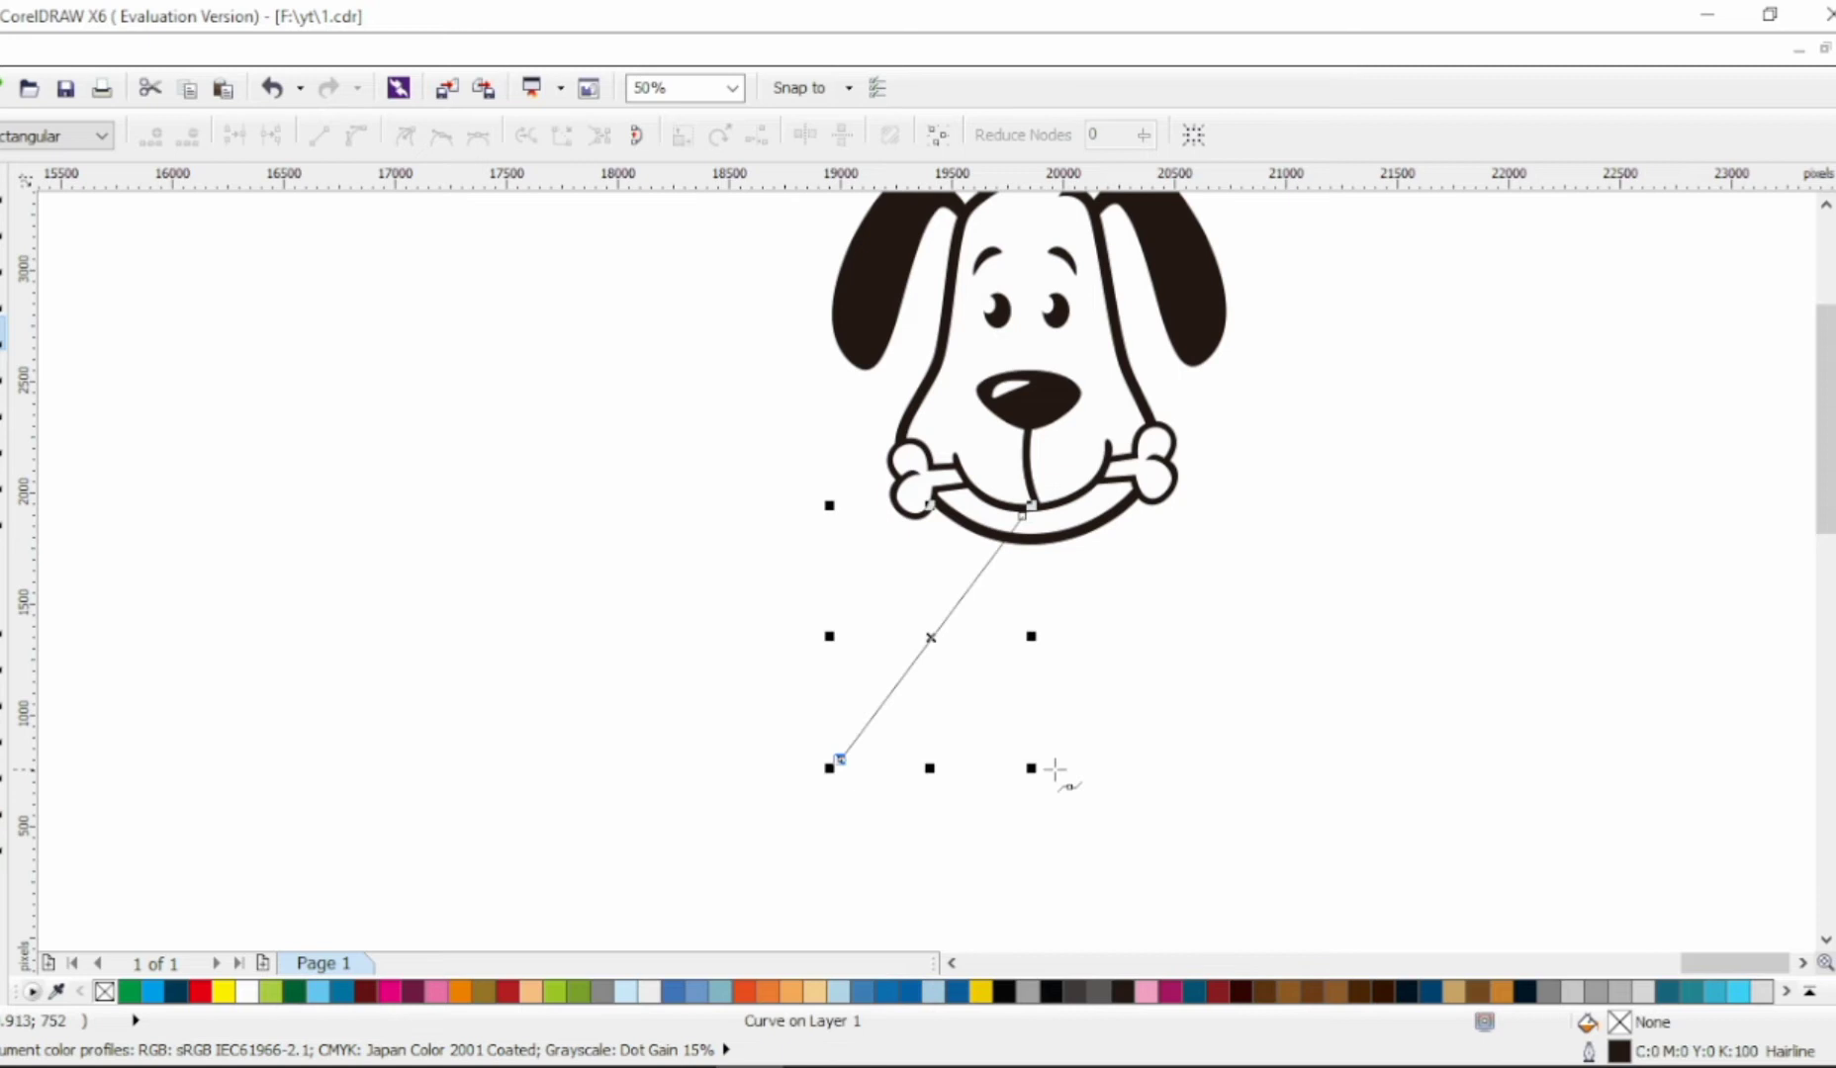
click(989, 816)
click(1057, 521)
key(F10)
scroll(574, 326, down, 1)
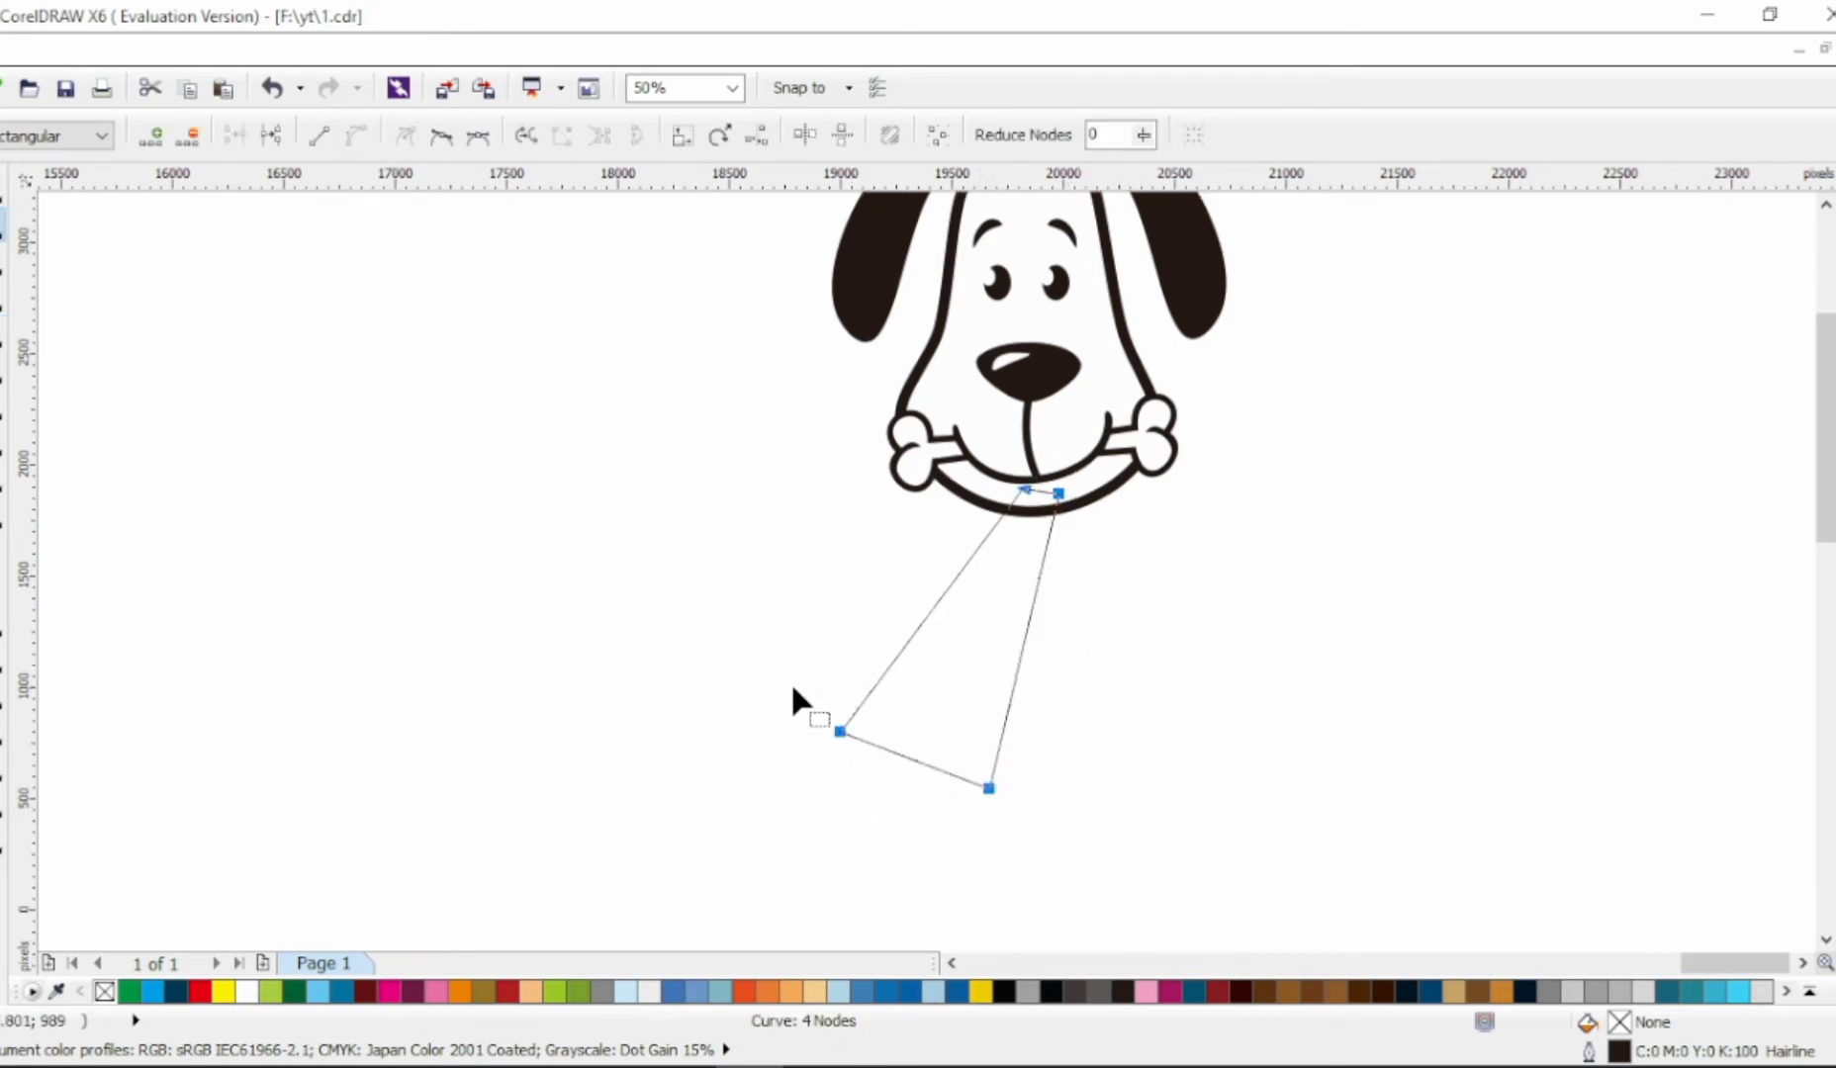
Curve the body outline into a sitting pear shape with a narrow neck and a rounded rear
click(838, 731)
click(441, 136)
drag(1026, 601, 1120, 668)
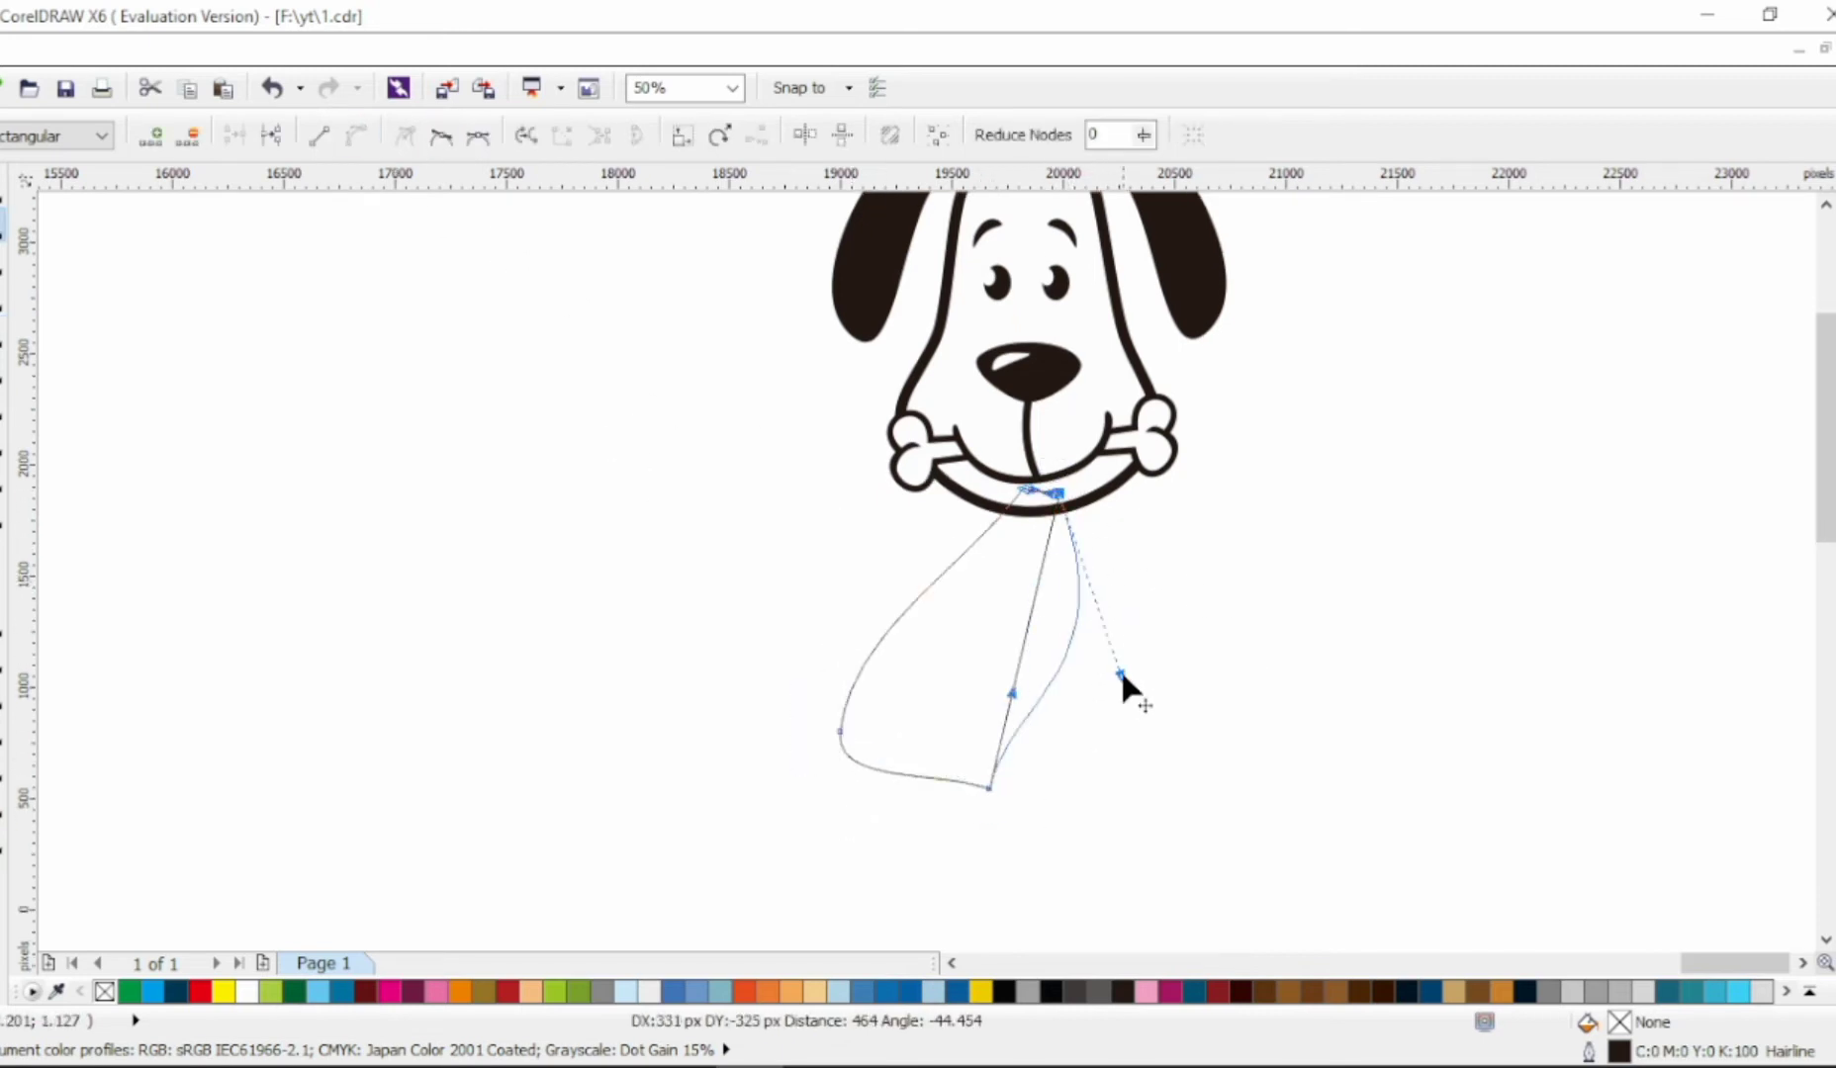
drag(988, 789, 960, 779)
drag(840, 731, 823, 692)
drag(972, 445, 1004, 581)
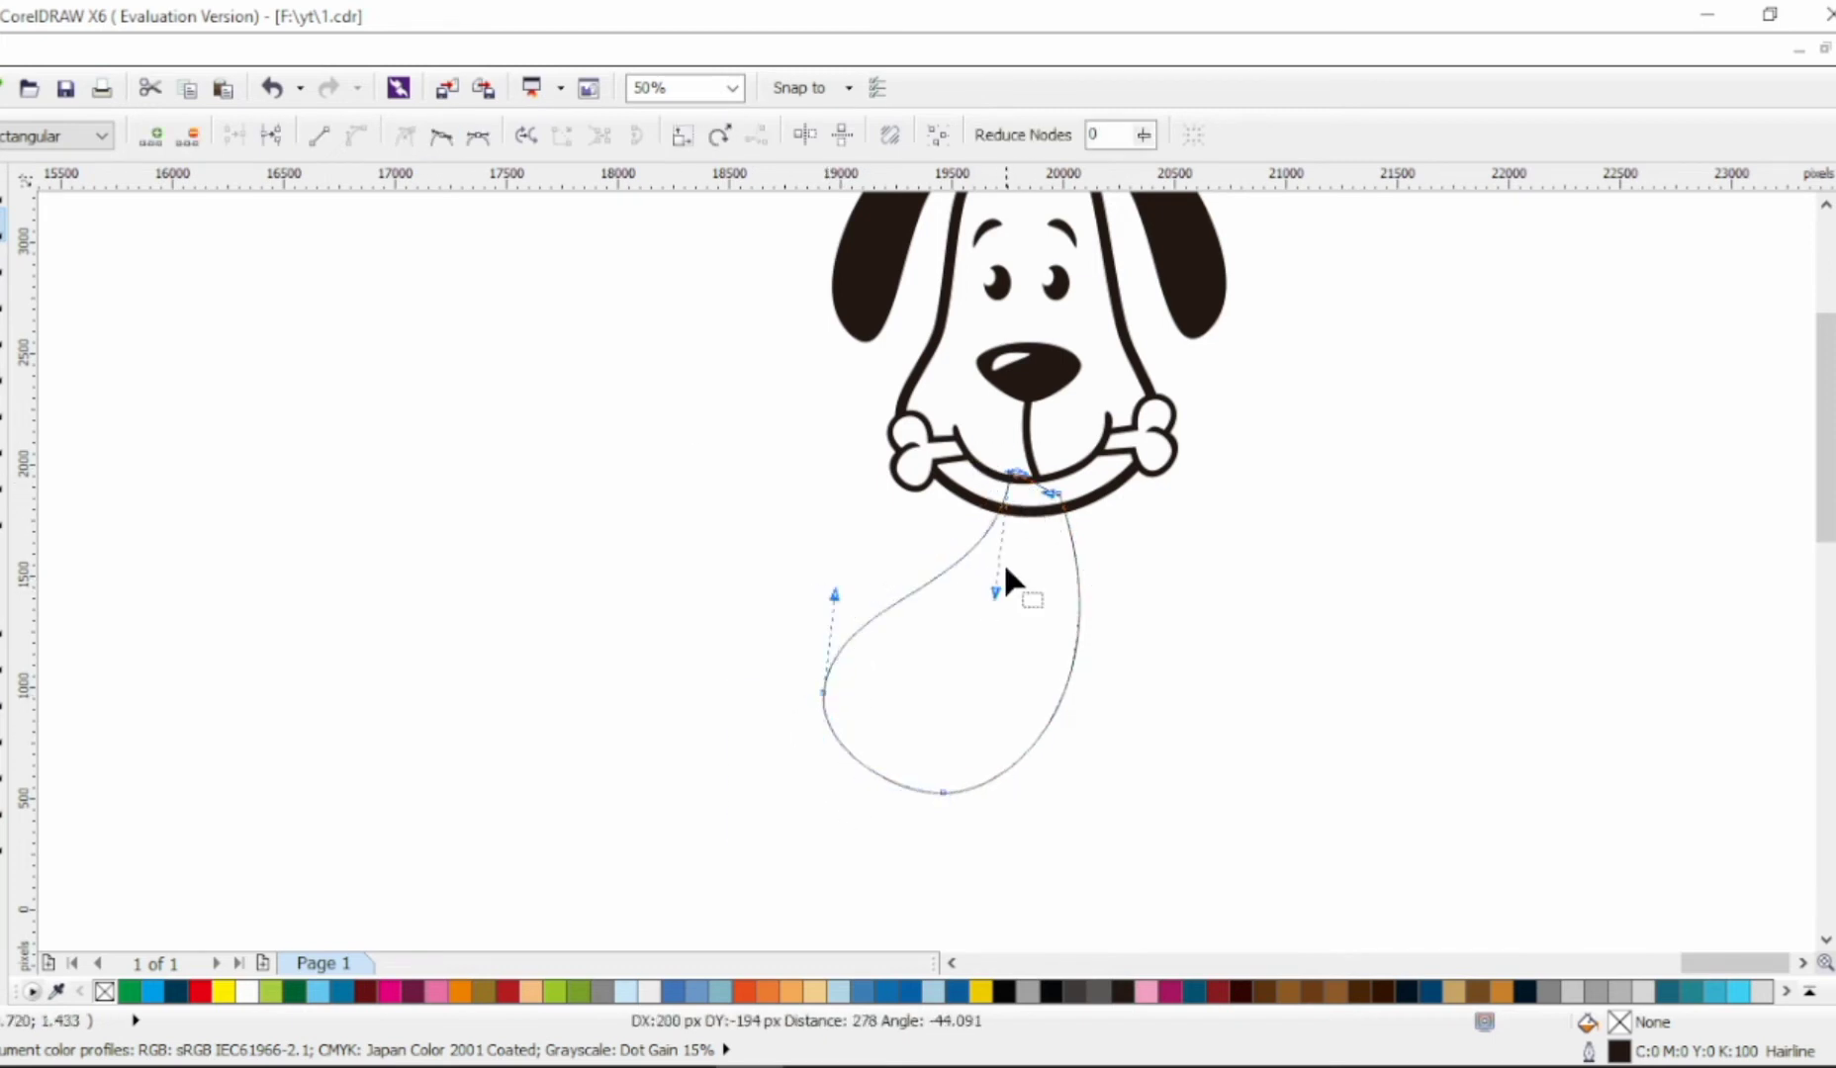
drag(1054, 492, 1107, 666)
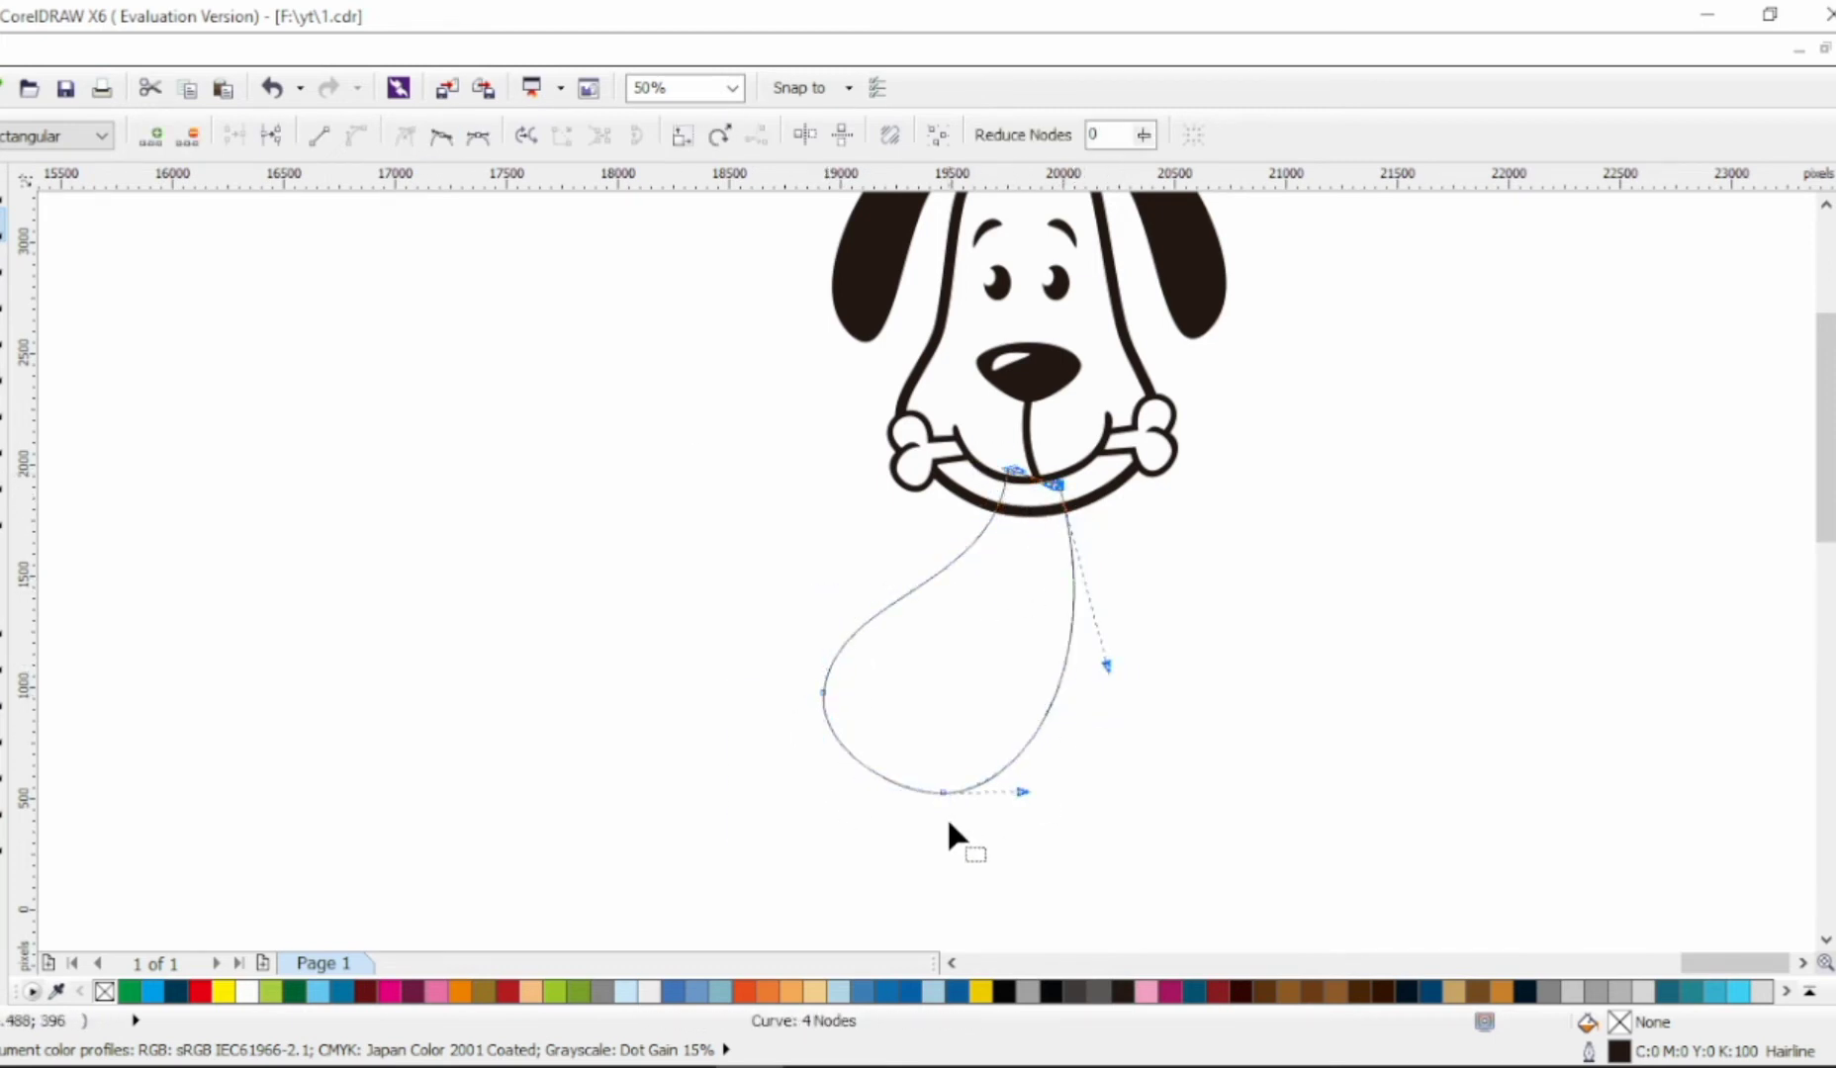
drag(943, 792, 935, 781)
Draw a closed four-point Bézier outline for the hind leg and foot over the lower body
key(F5)
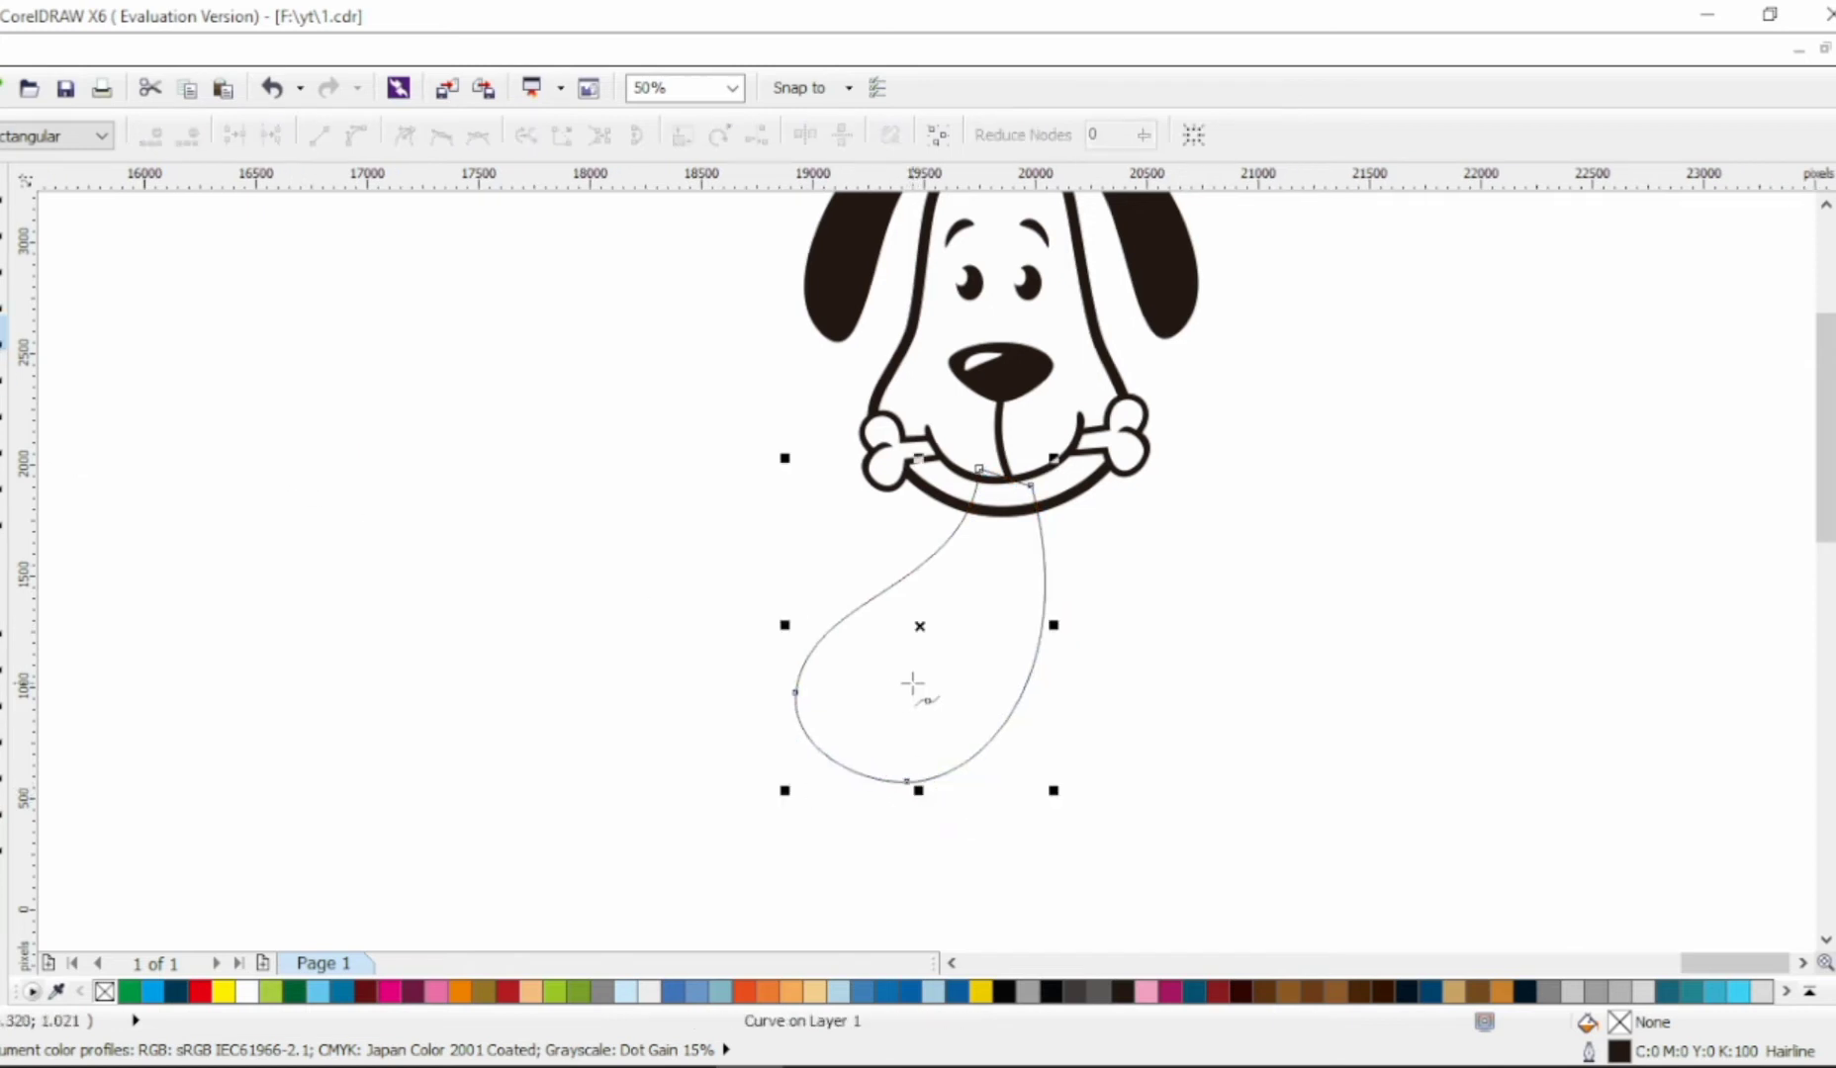
click(881, 634)
double_click(923, 759)
click(964, 819)
click(817, 808)
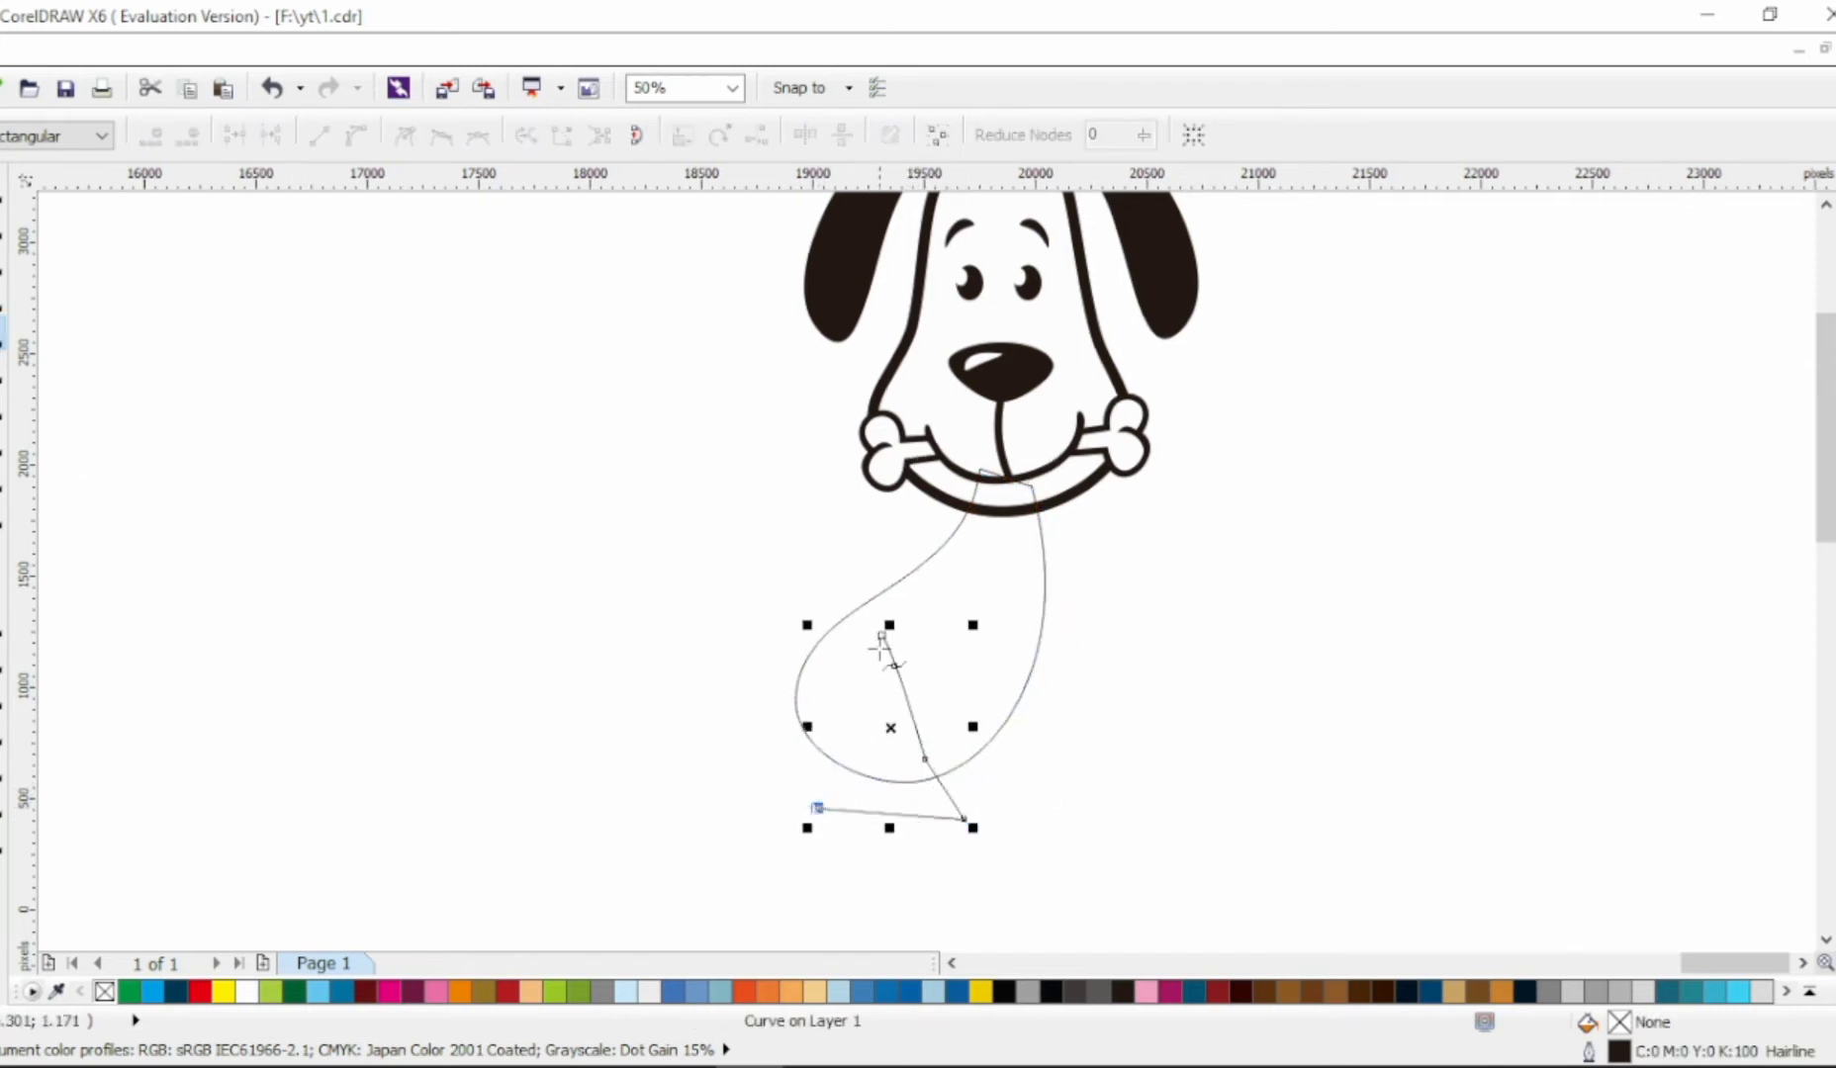
click(882, 638)
Bend the hind leg outline into a rounded thigh with a smooth, flat foot
key(F10)
click(913, 710)
drag(914, 710, 963, 807)
click(436, 134)
drag(839, 760, 799, 789)
click(817, 808)
mouse_move(880, 638)
mouse_down()
mouse_move(888, 664)
mouse_move(946, 619)
mouse_move(877, 658)
mouse_up()
drag(1001, 671, 1011, 681)
key(space)
click(282, 452)
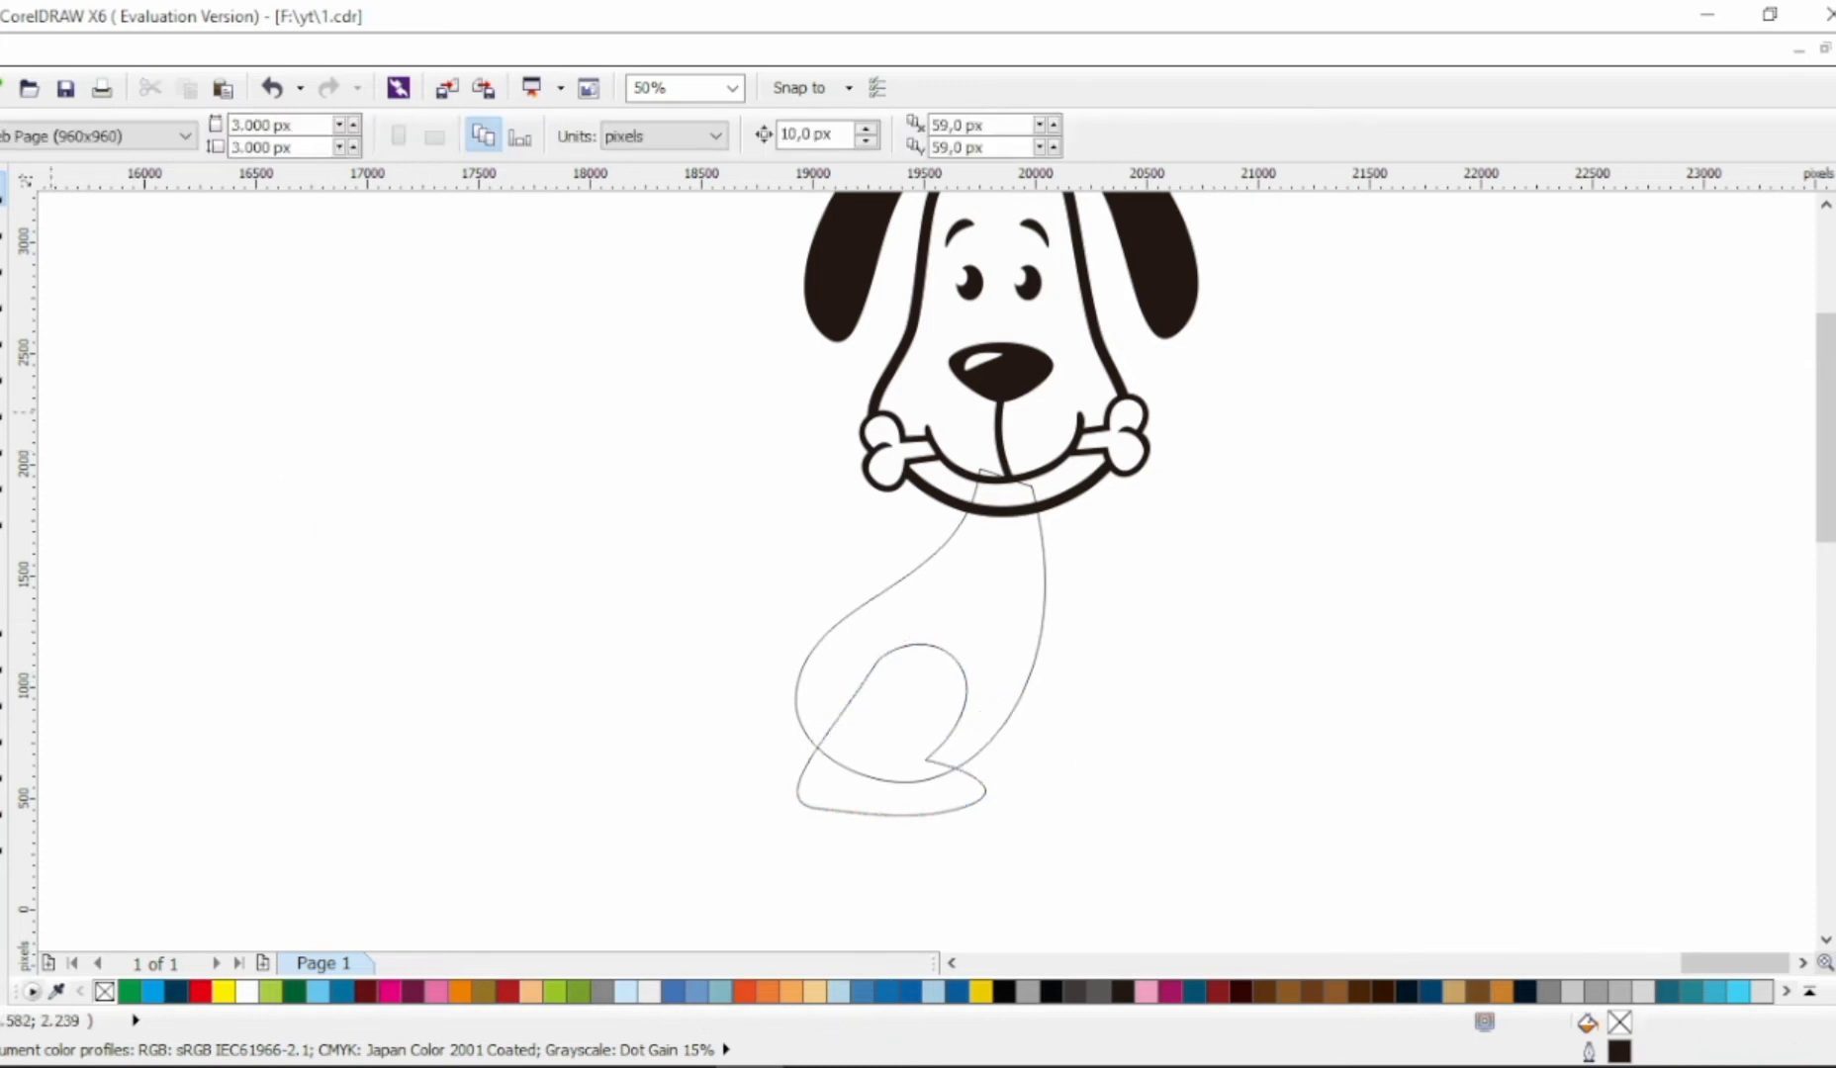
Draw a closed three-point Bézier outline for the tail at the body's rear and lower its tip slightly
click(5, 332)
click(823, 700)
click(764, 601)
click(817, 746)
click(823, 700)
key(F10)
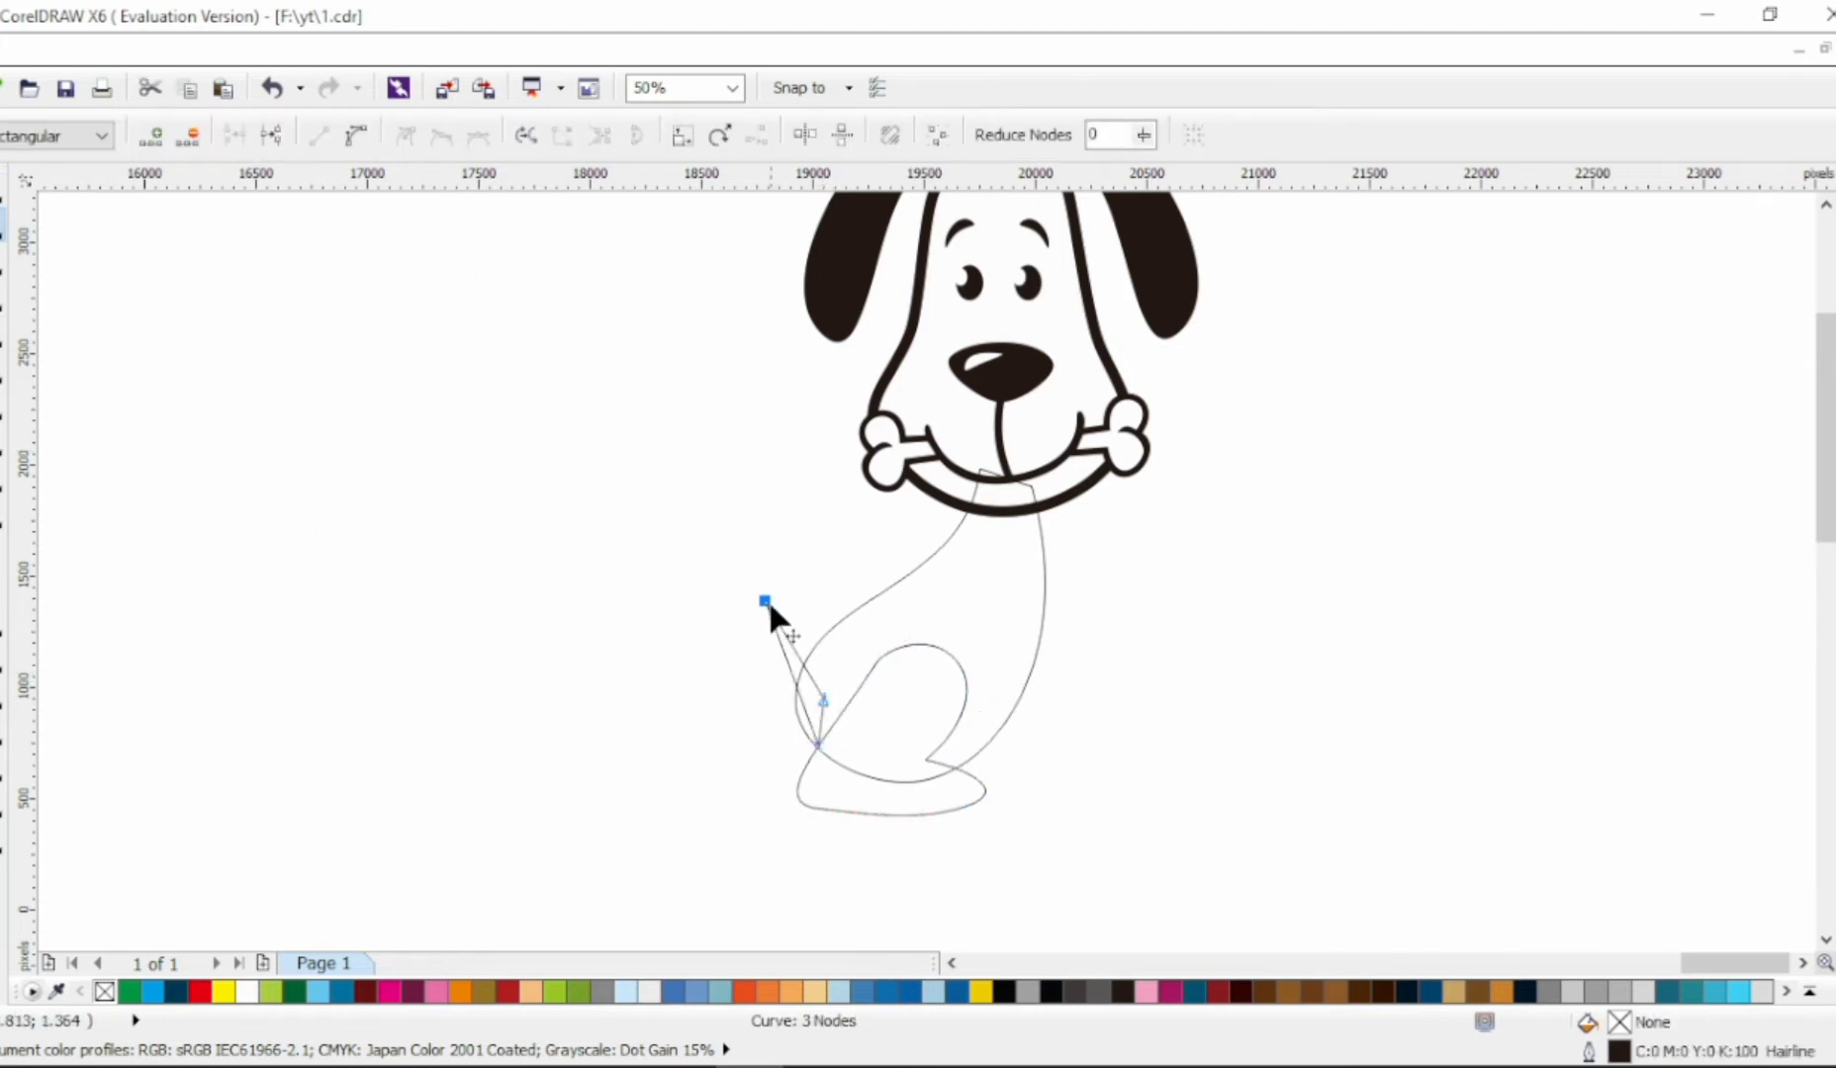
drag(767, 602, 767, 622)
Curve the tail outline into an upturned, pointed hook about 296 by 394 px
click(355, 136)
drag(791, 693, 742, 697)
drag(788, 645, 771, 655)
drag(767, 622, 733, 655)
drag(769, 676, 765, 673)
drag(797, 682, 807, 697)
drag(823, 699, 827, 691)
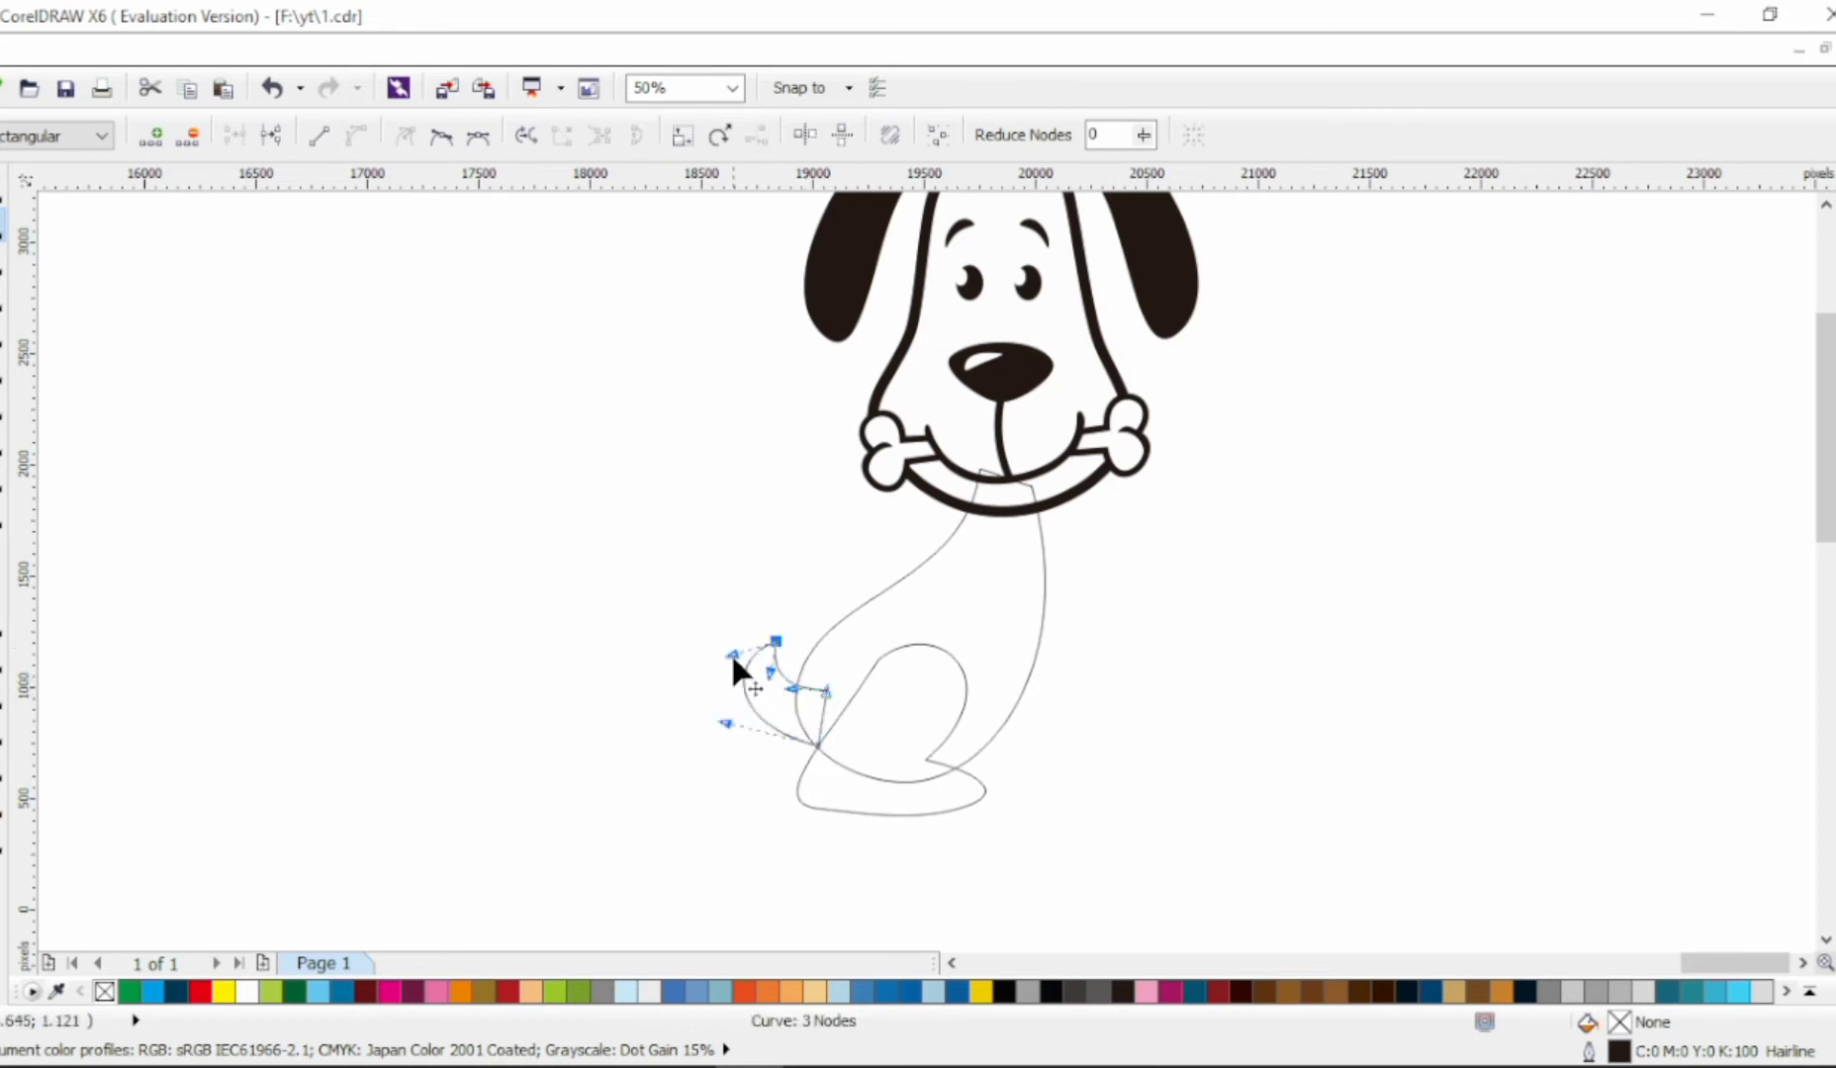
drag(732, 655, 749, 668)
drag(723, 721, 752, 742)
drag(817, 745, 823, 729)
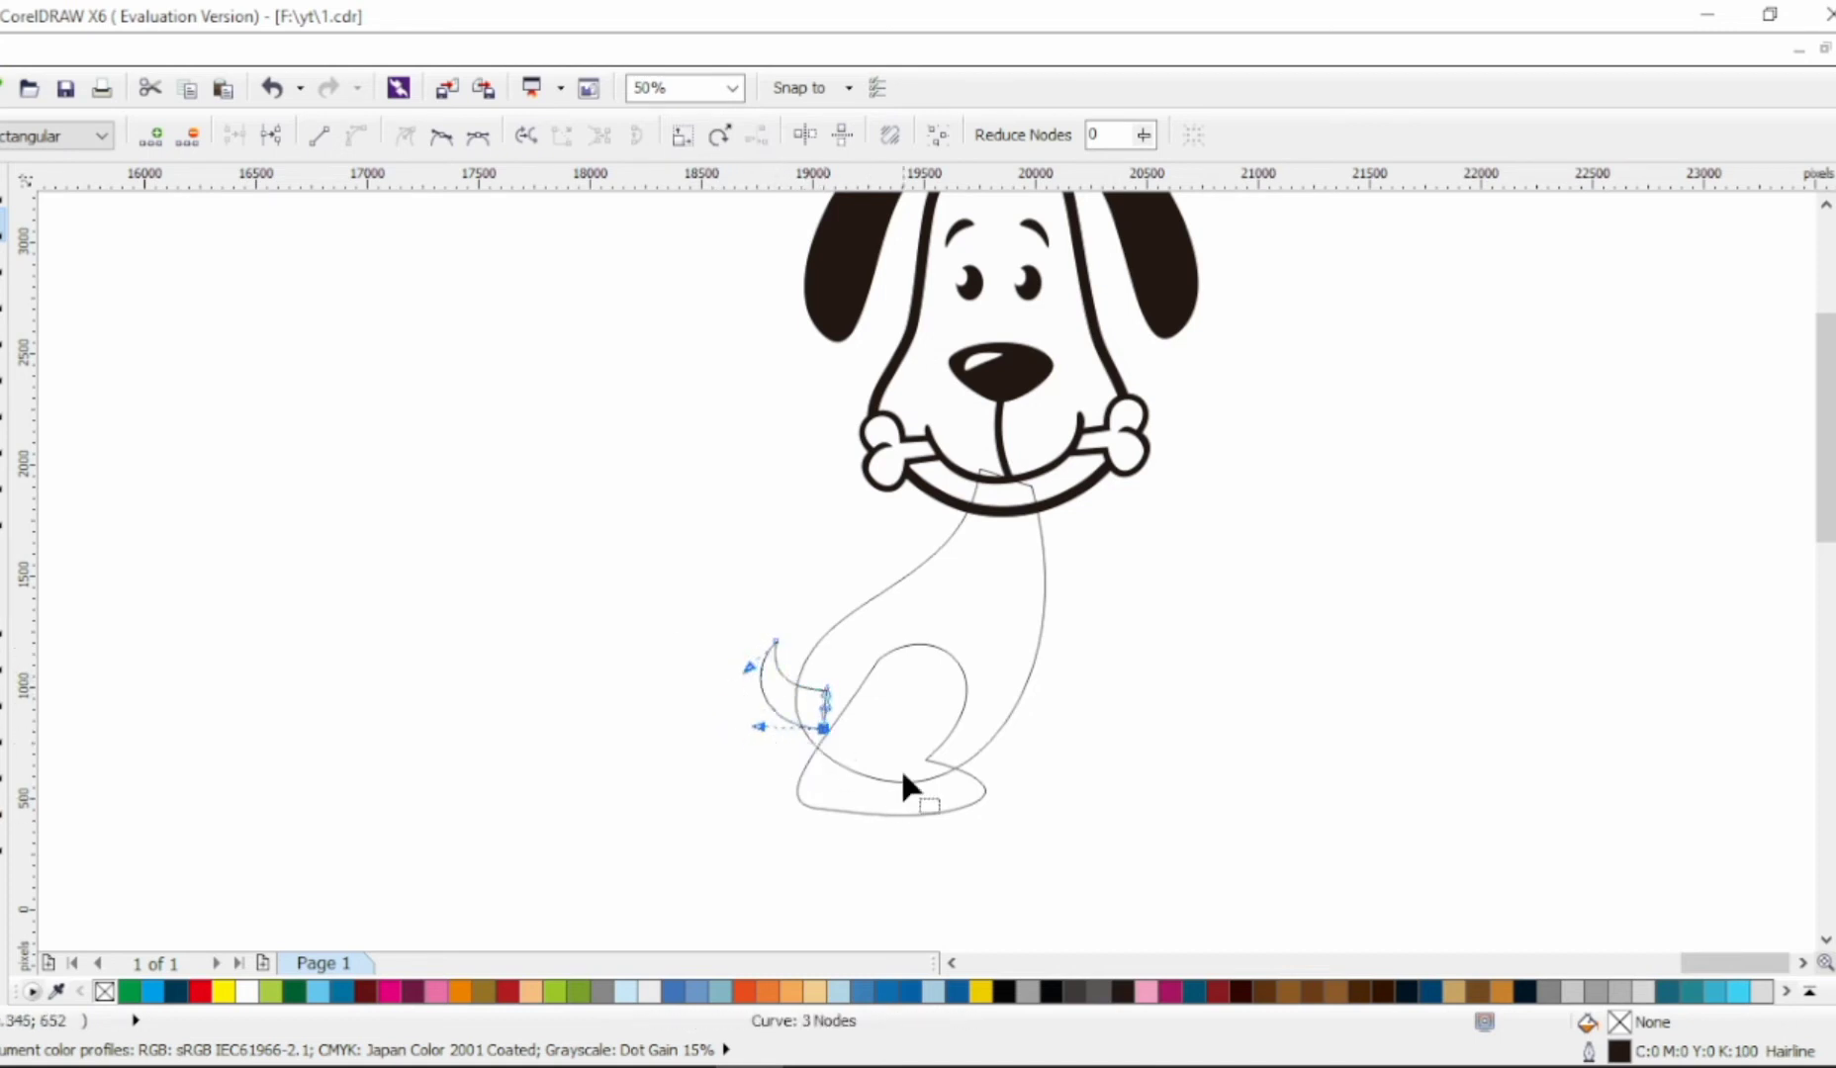
Skew and slightly rescale the hind leg to about 846 by 770 px, moving its foot toward the right
key(space)
click(853, 810)
click(853, 810)
drag(894, 826, 960, 779)
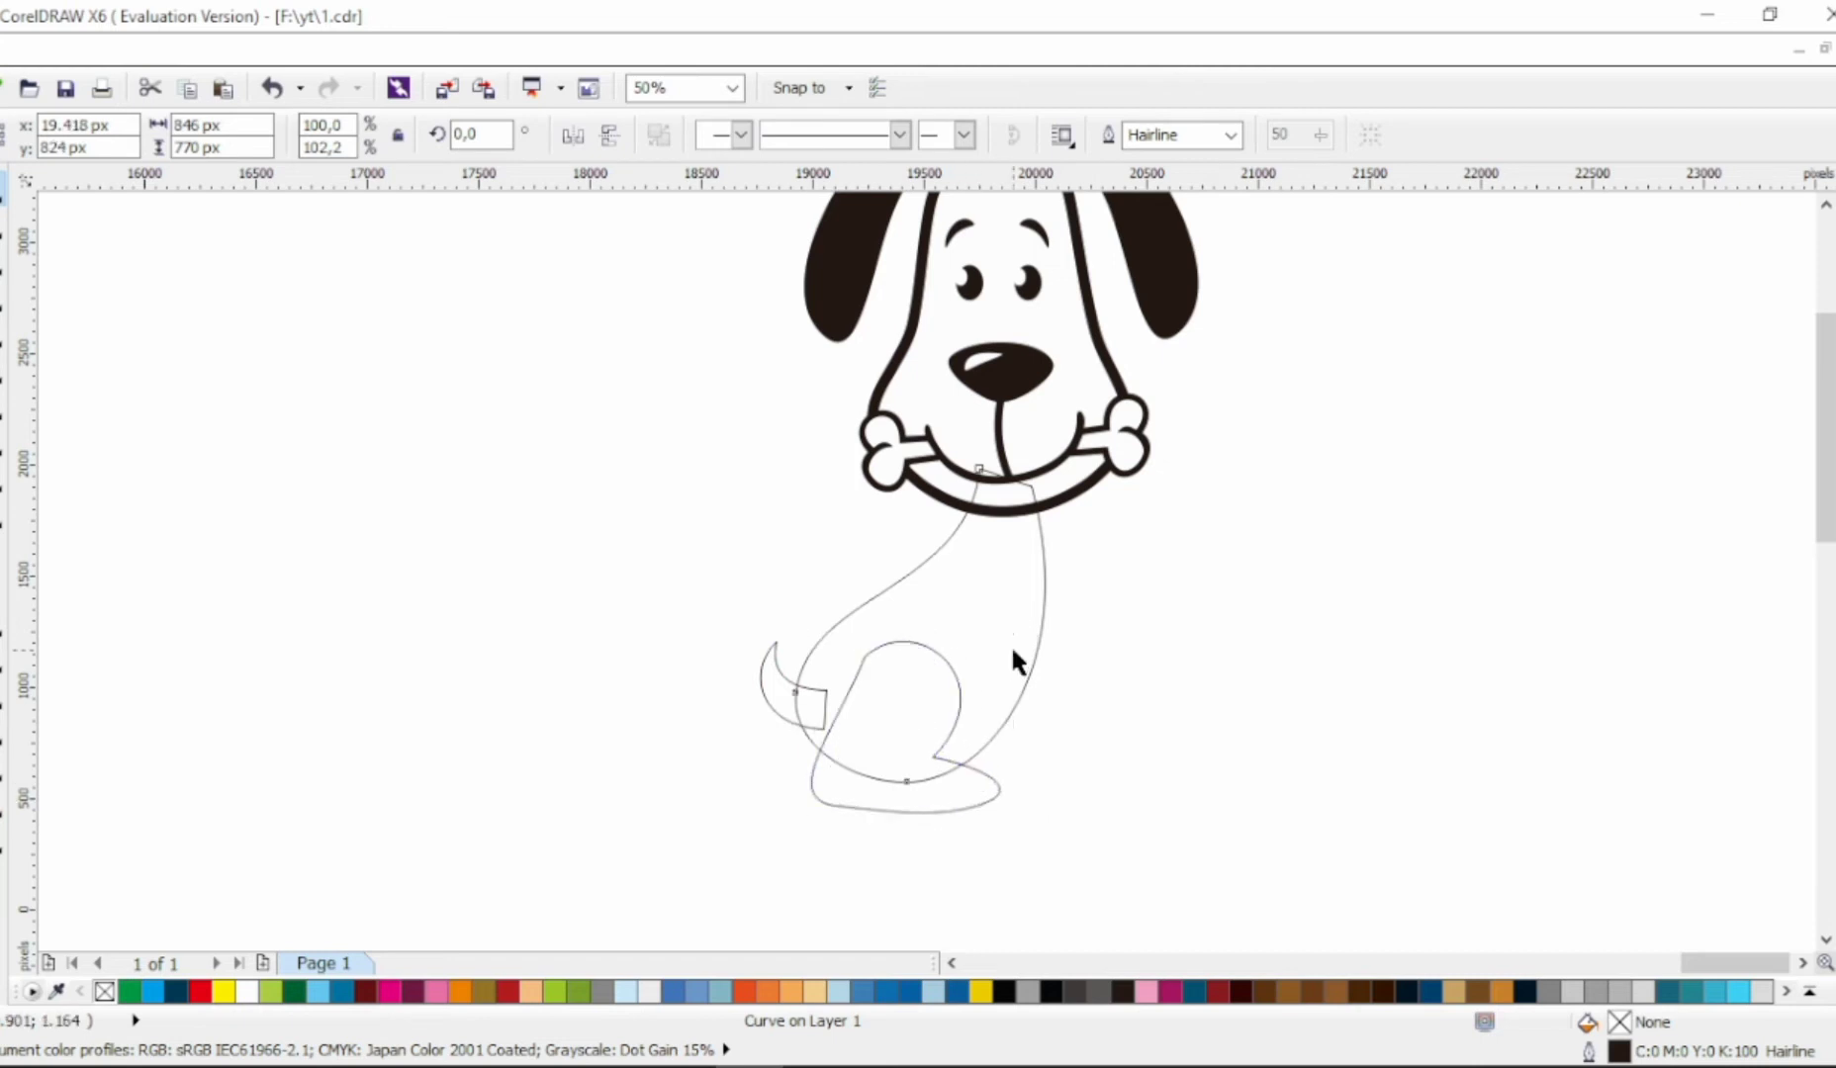
Adjust the body's rear and bottom nodes and handles to make the rump fuller
key(space)
drag(796, 692, 792, 710)
drag(906, 781, 896, 791)
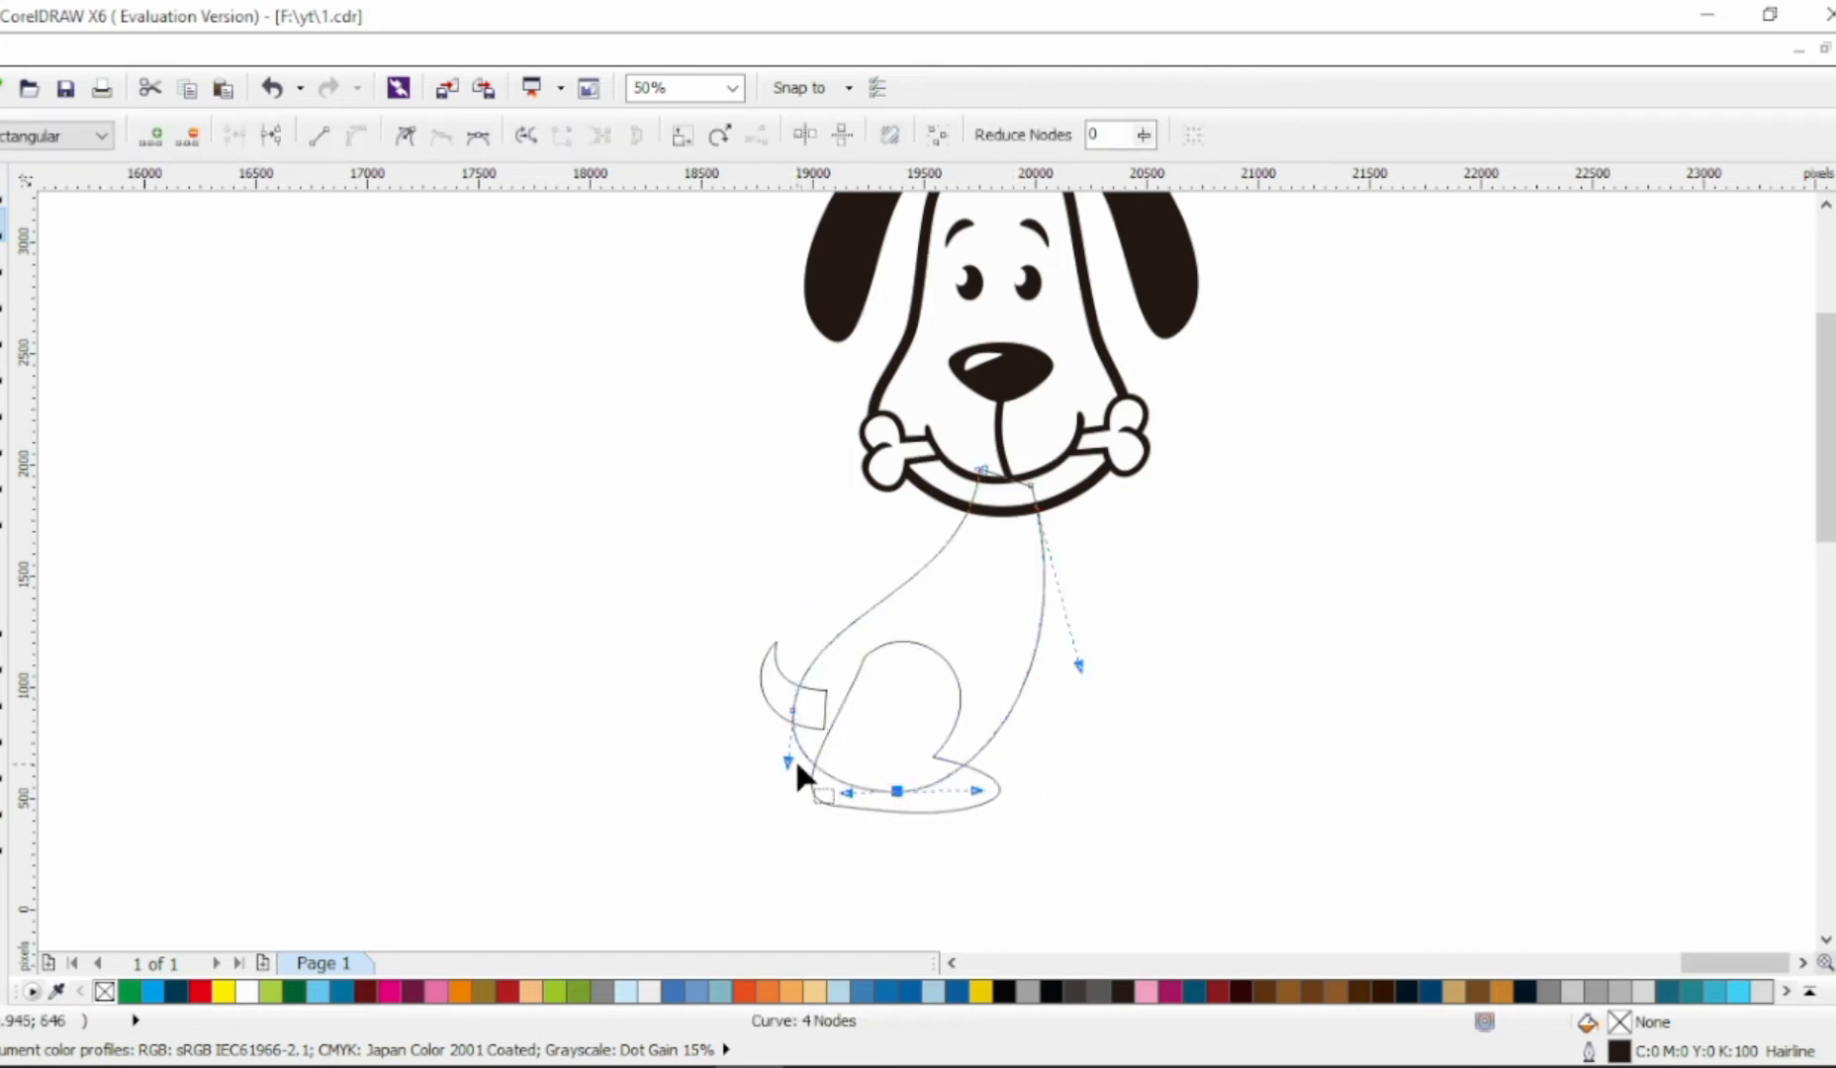
drag(787, 763, 788, 781)
drag(792, 710, 785, 705)
Draw a closed five-point Bézier outline for the front leg, from the chest down to the ground
key(F5)
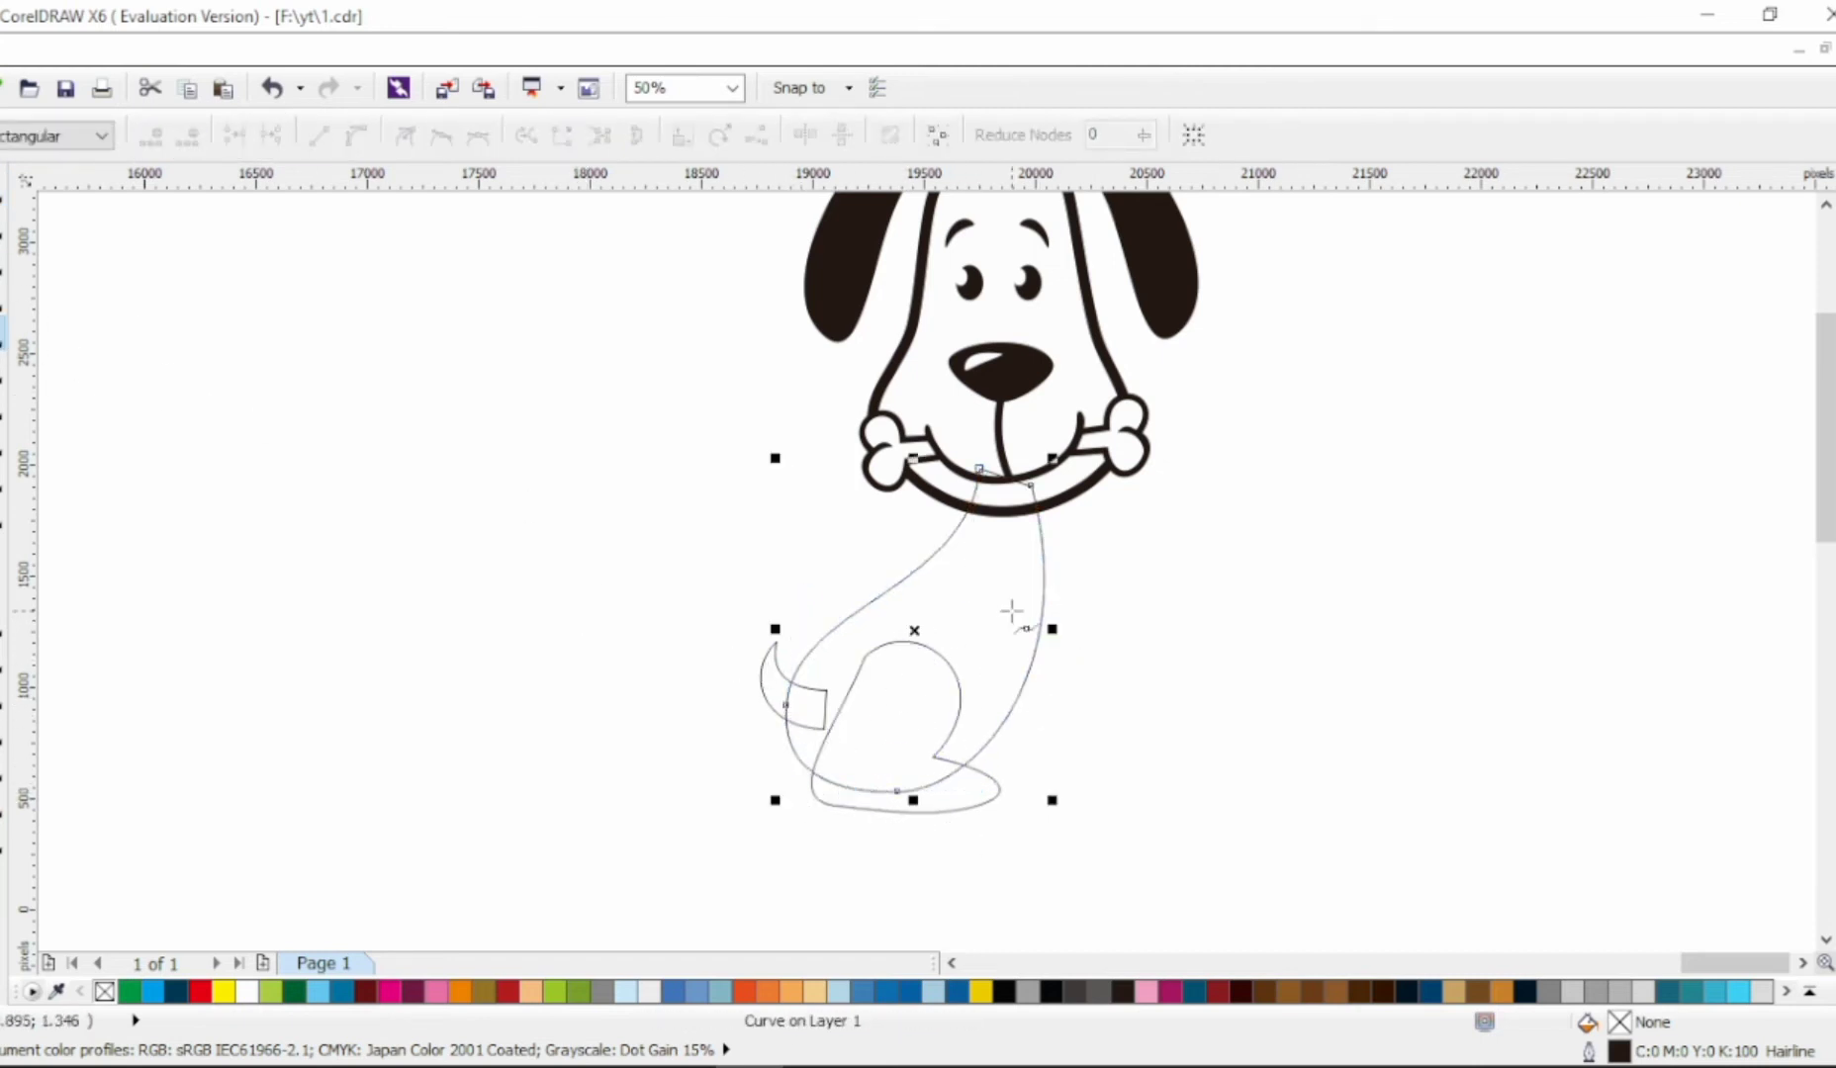
click(1015, 602)
double_click(1073, 757)
click(1130, 799)
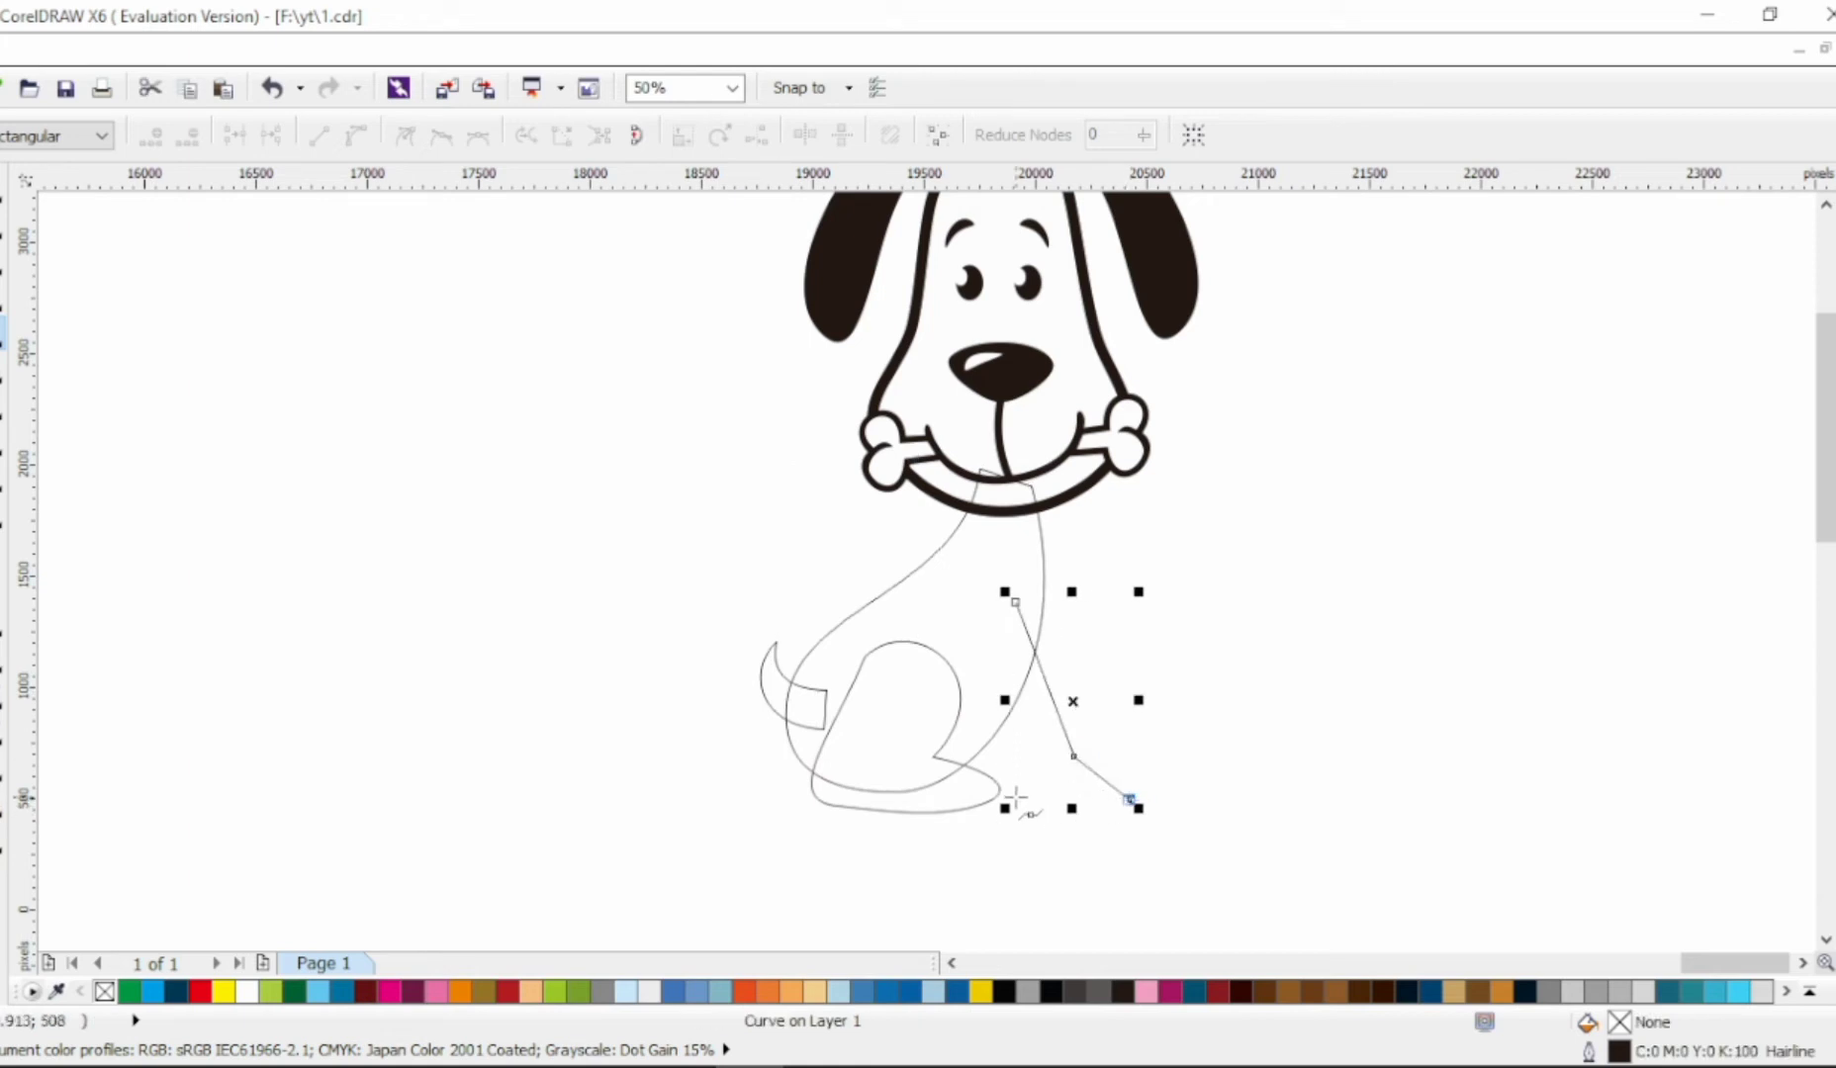
double_click(982, 628)
click(1015, 603)
Curve the front leg's sides and round its paw, about 641 by 884 px overall
key(F10)
drag(1098, 781, 1070, 749)
drag(1139, 730, 1036, 694)
drag(1130, 799, 1112, 796)
drag(1129, 714, 1102, 712)
drag(1004, 717, 989, 718)
Fill the front leg, body, hind leg and tail with white, and select the tail
click(3, 186)
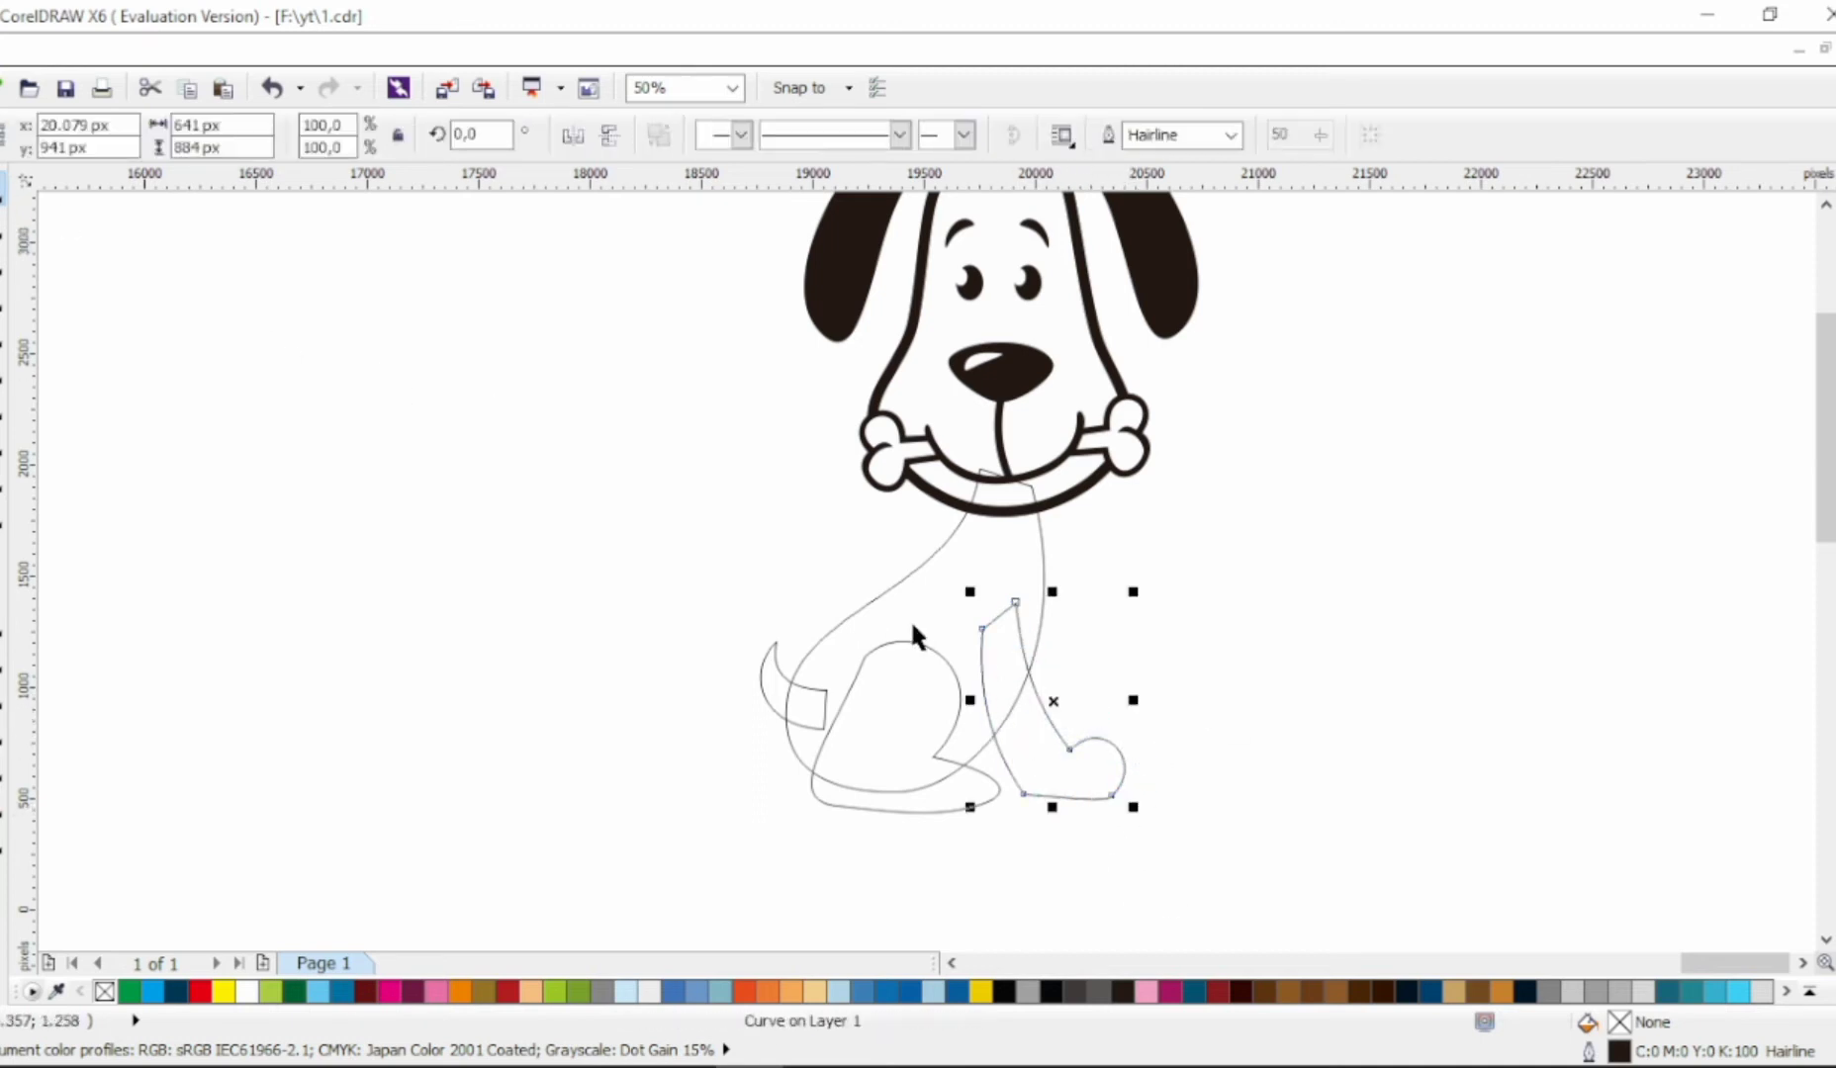
shift+click(911, 623)
shift+click(867, 661)
click(1832, 502)
click(803, 710)
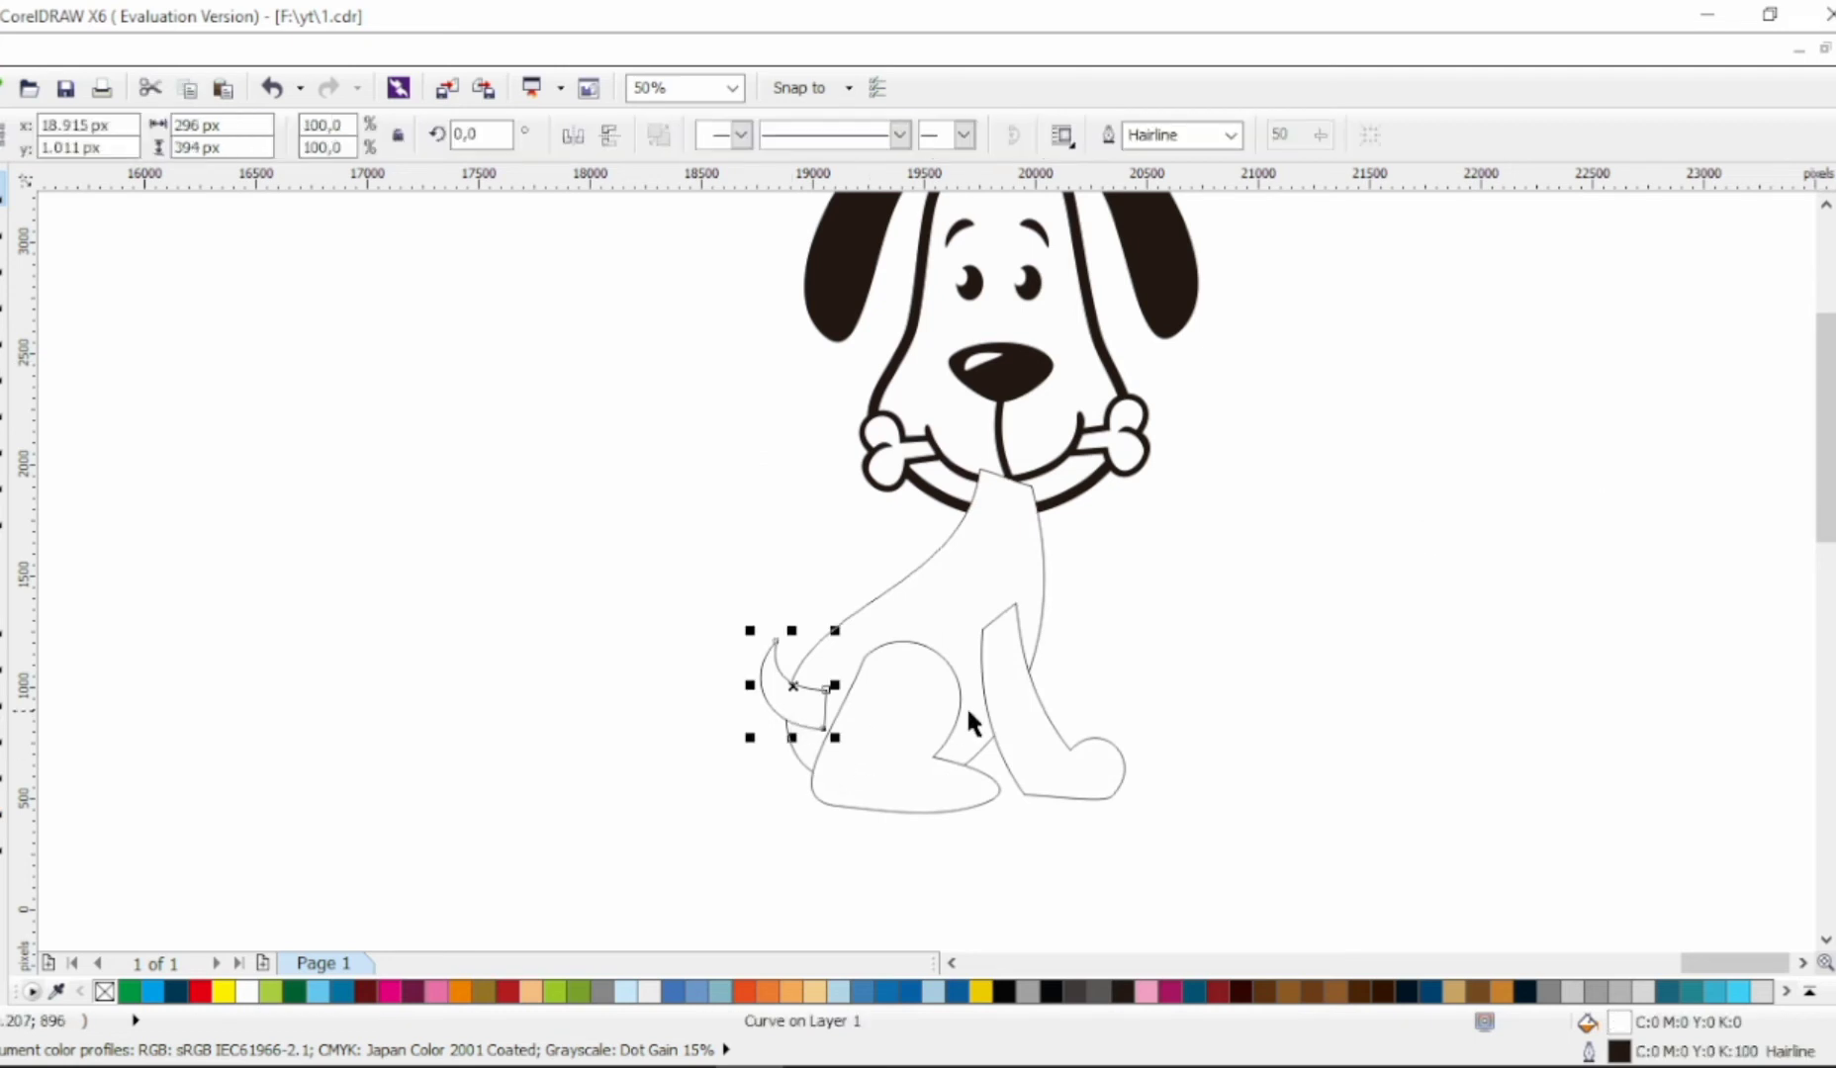
Fill the tail with black, remove its outline and send it behind the body
click(1831, 238)
right_click(1832, 213)
key(shift+Page_Down)
click(1364, 609)
Send the body, legs and tail to the back so they sit behind the head
click(989, 570)
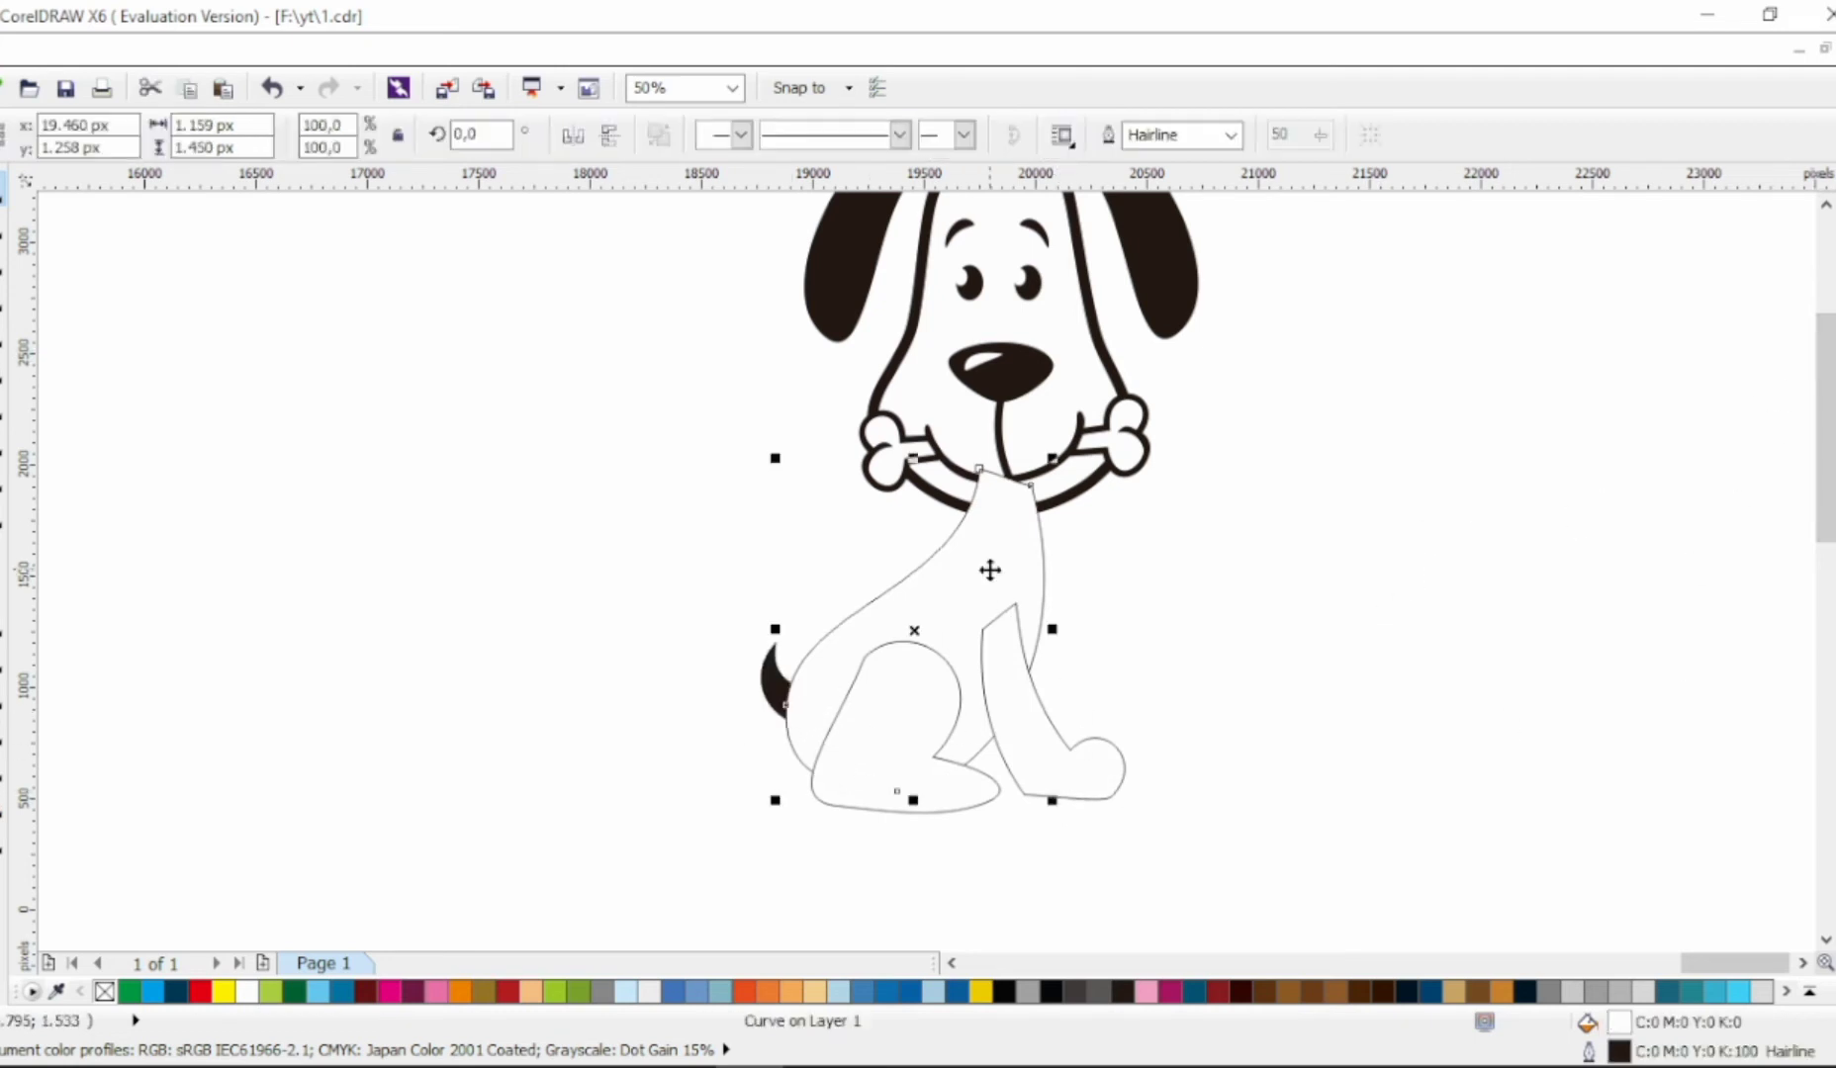
drag(1274, 533, 747, 824)
key(shift+Page_Down)
click(1105, 559)
scroll(1230, 650, up, 3)
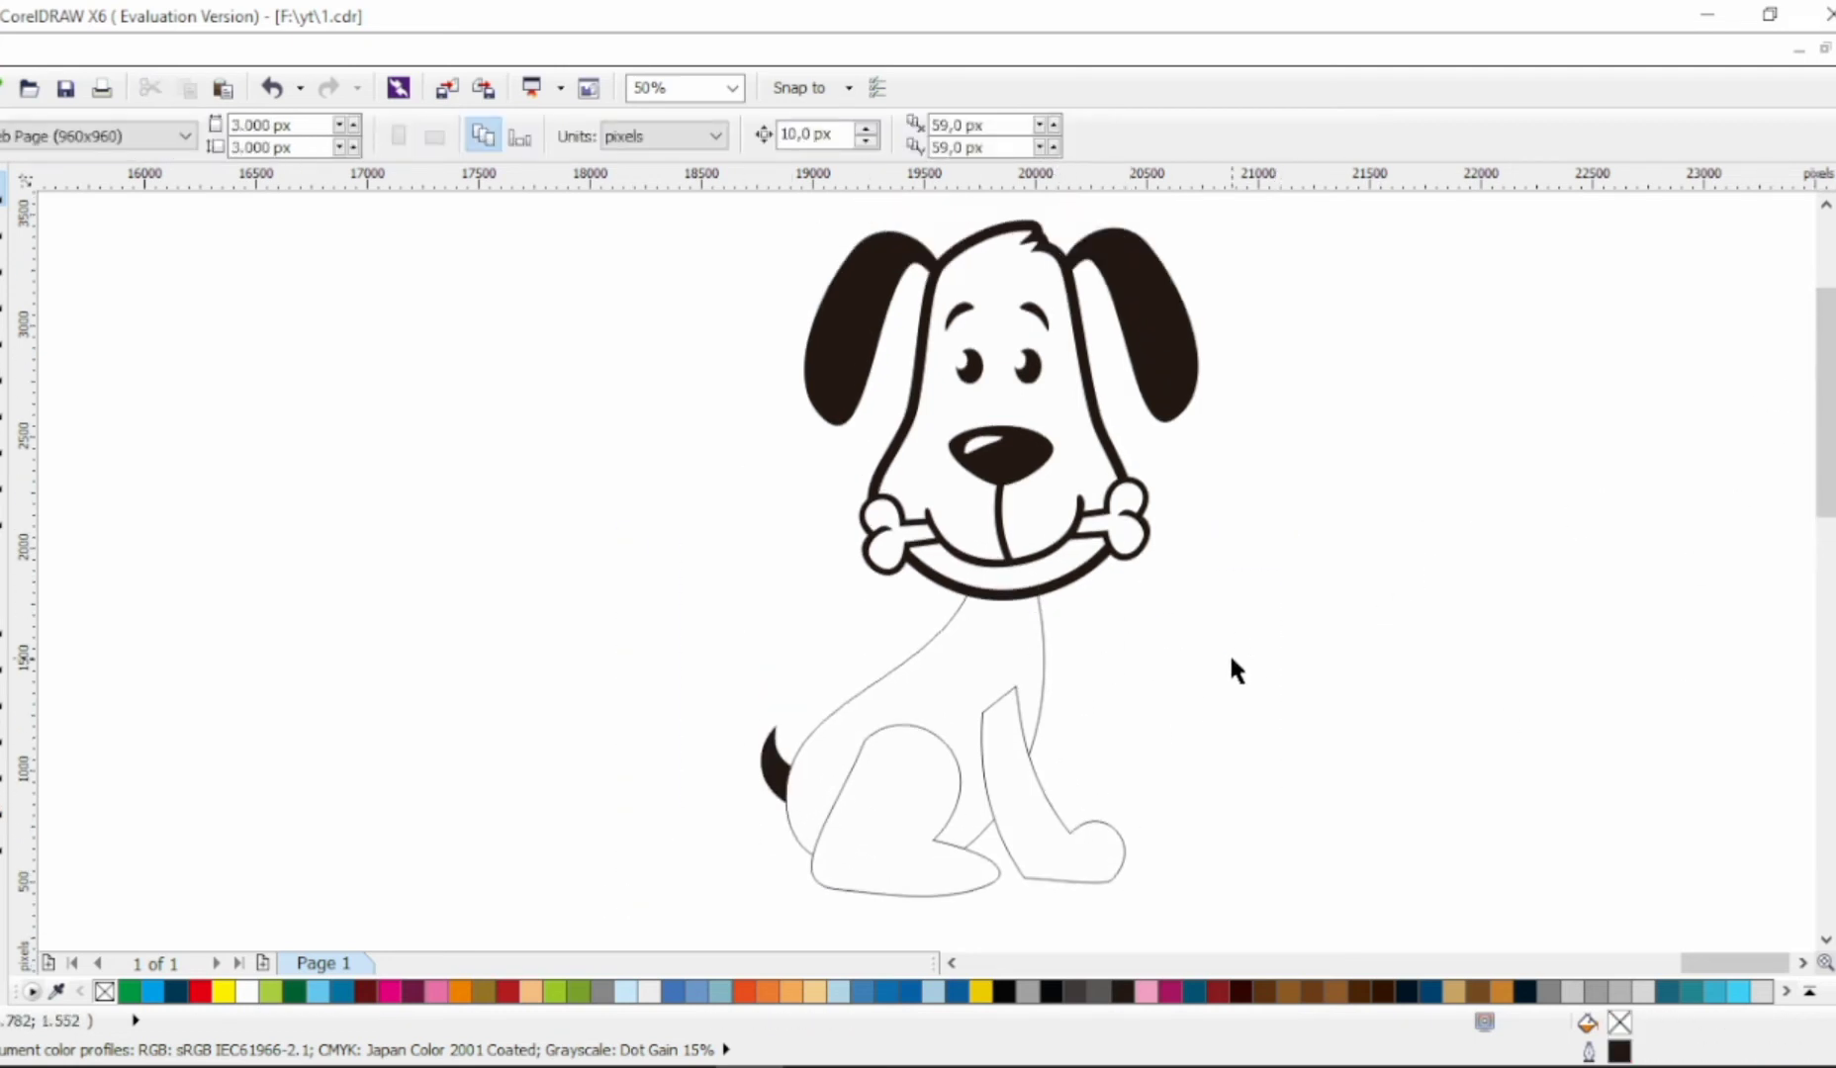
Select the whole head with the bone and shift it slightly to sit over the neck
drag(1229, 653, 751, 238)
drag(1036, 435, 1041, 421)
drag(1049, 541, 1053, 552)
click(1099, 723)
scroll(1098, 723, right, 3)
scroll(1098, 723, down, 2)
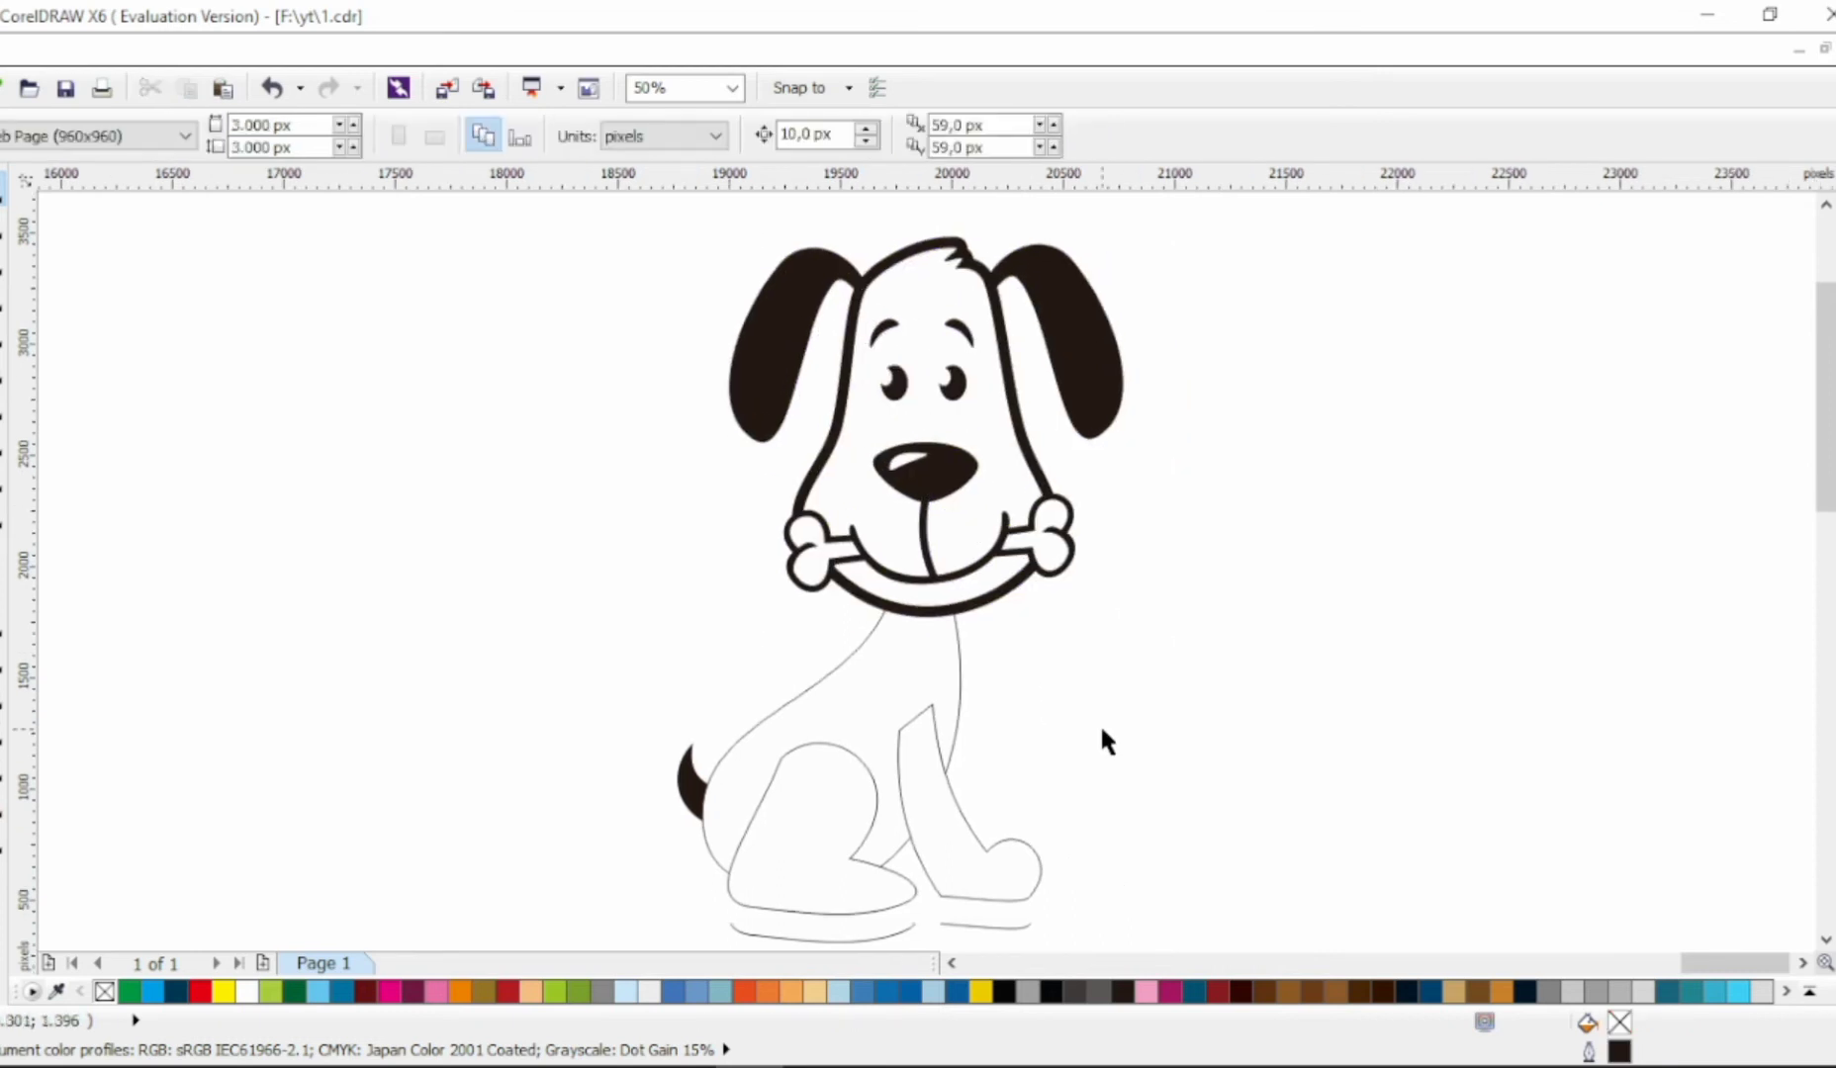
Remove the body's outline and give it a one-step outside contour of 50 px in black
click(944, 643)
right_click(1831, 213)
click(4, 693)
click(607, 135)
text(5)
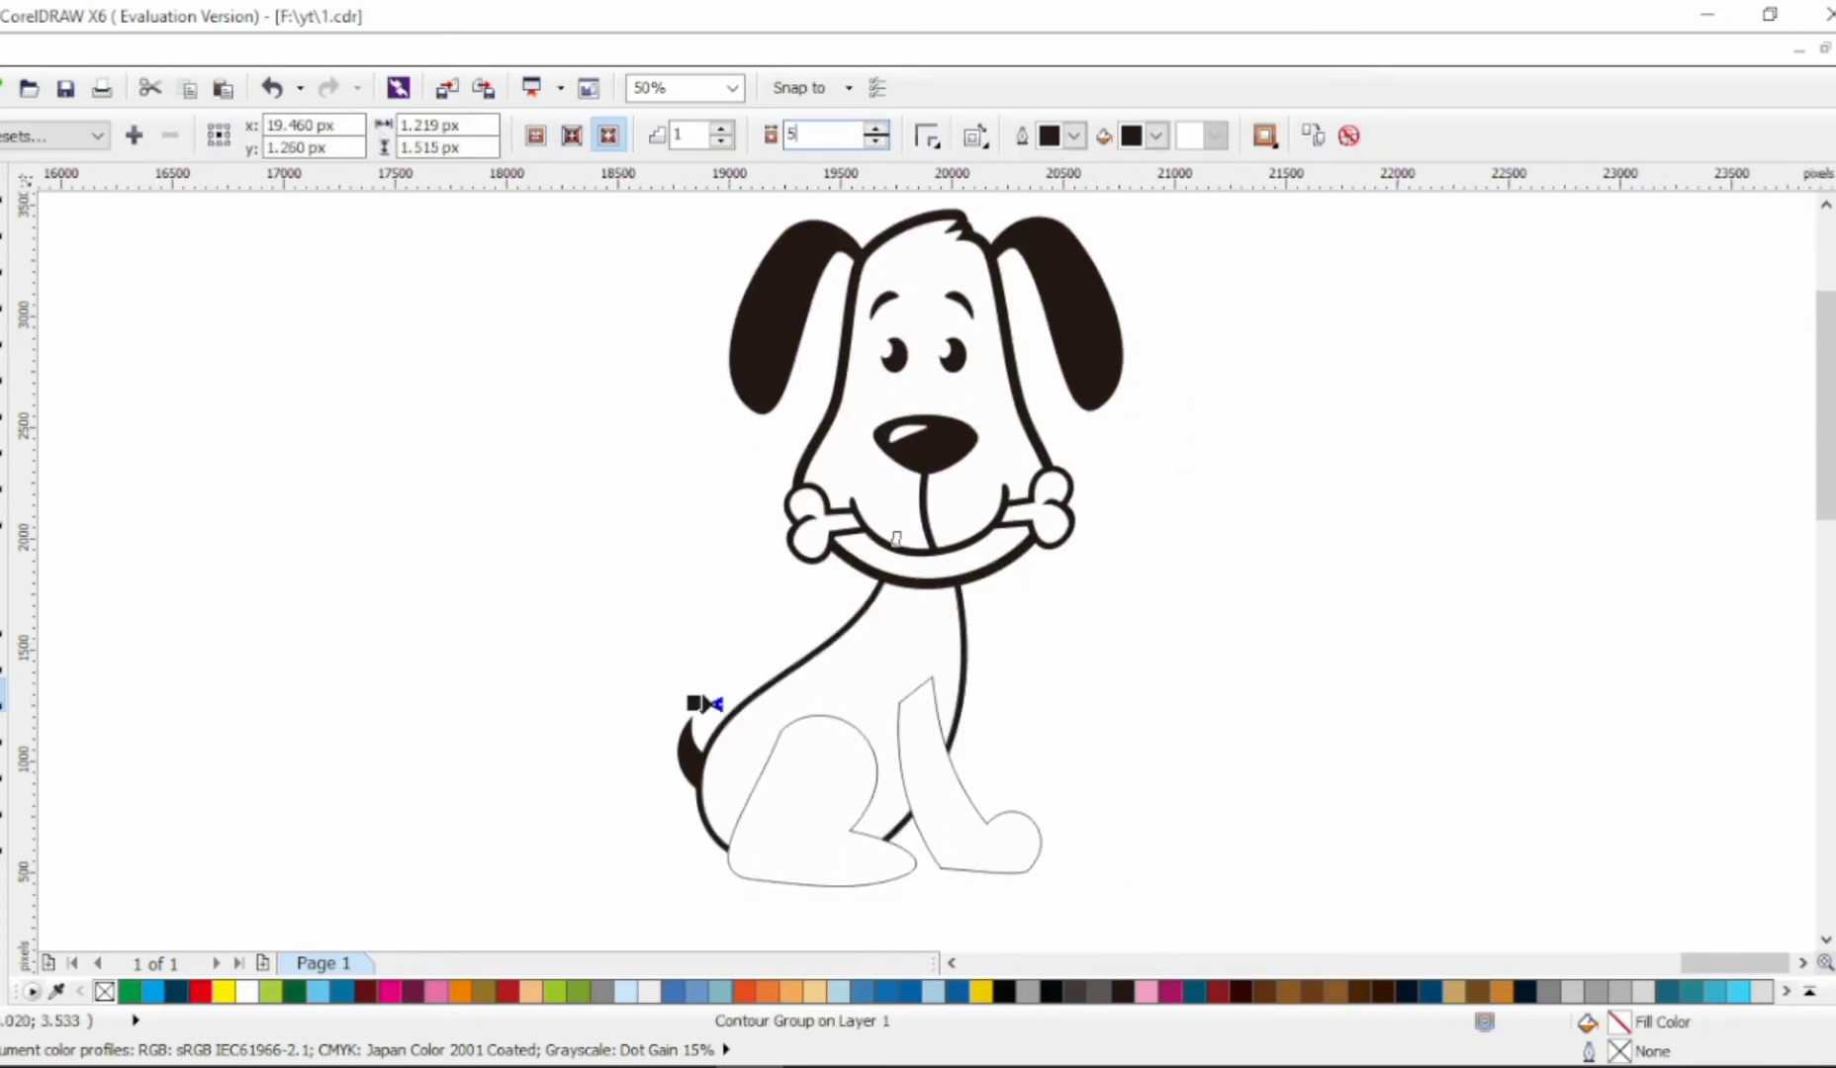
text(0)
key(Return)
Remove the front leg's outline and add a black outside contour around it
click(935, 692)
right_click(1832, 213)
click(607, 135)
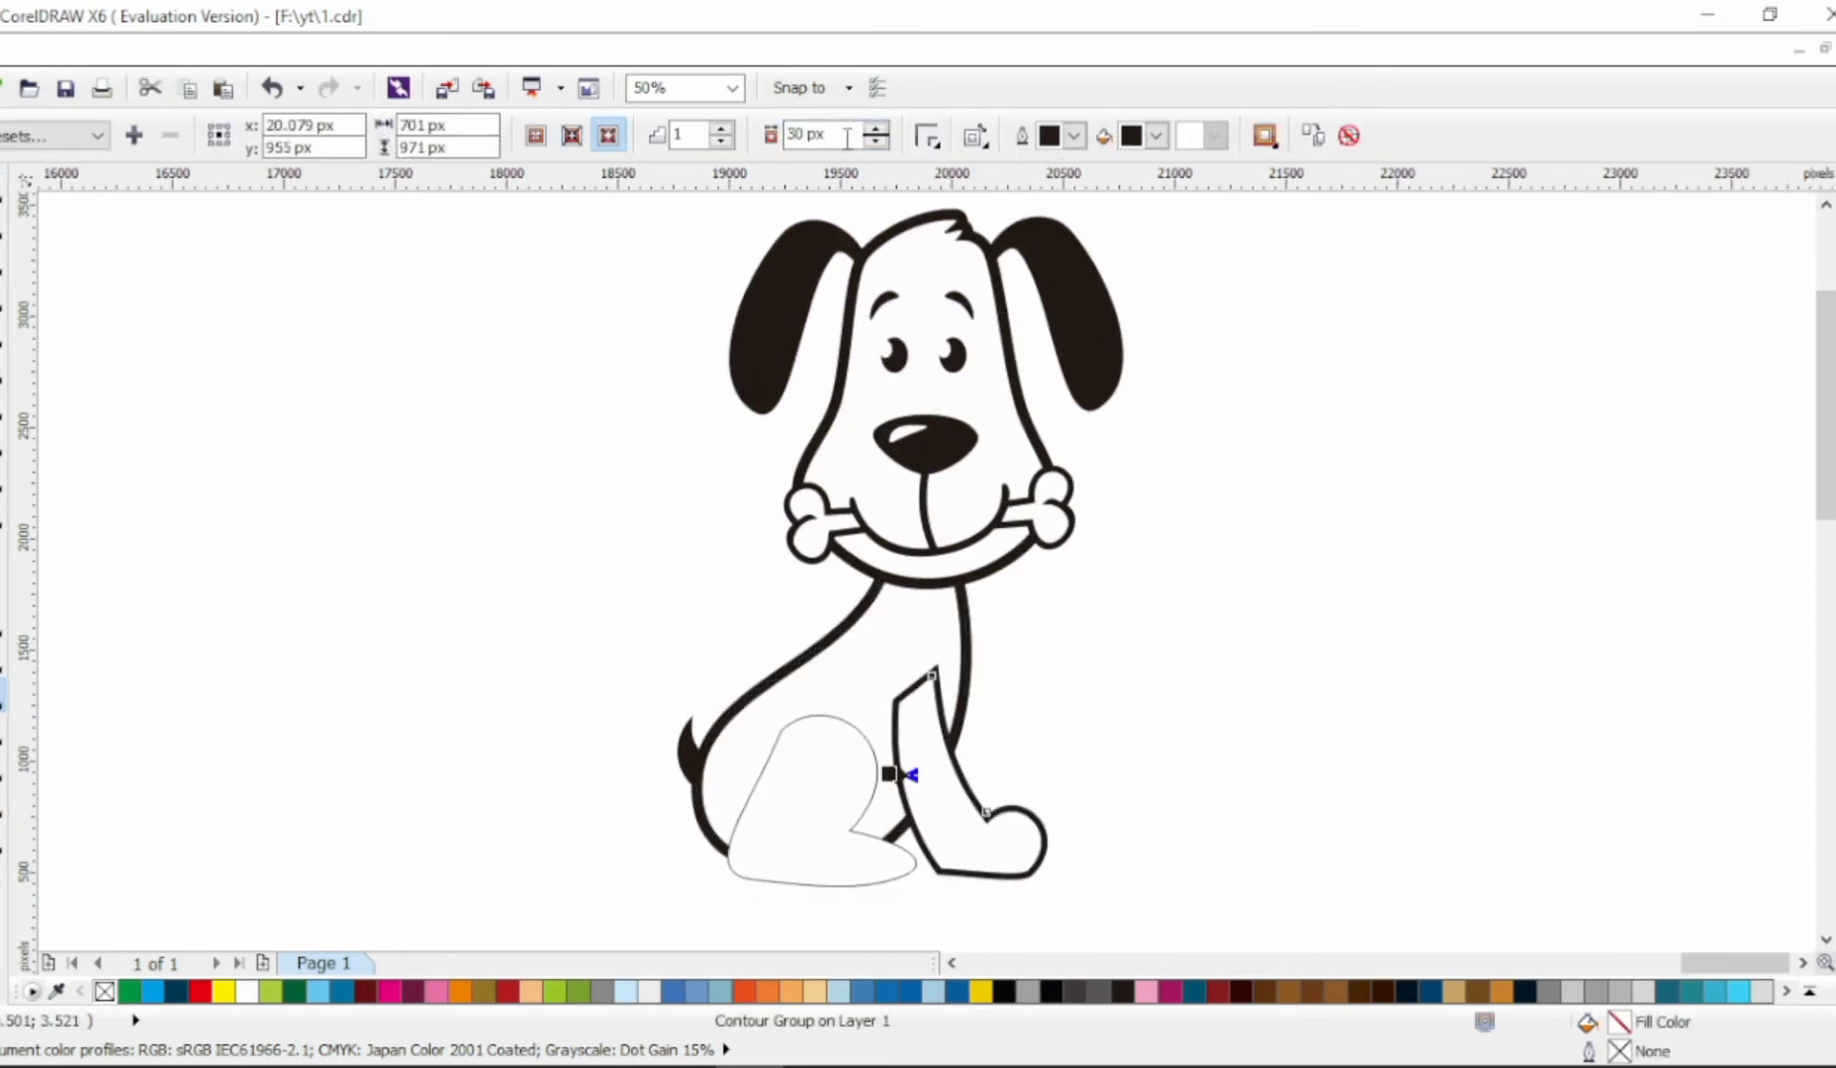
key(Return)
Remove the hind leg's outline and give it a black outside contour of 50 px
click(789, 766)
right_click(1832, 213)
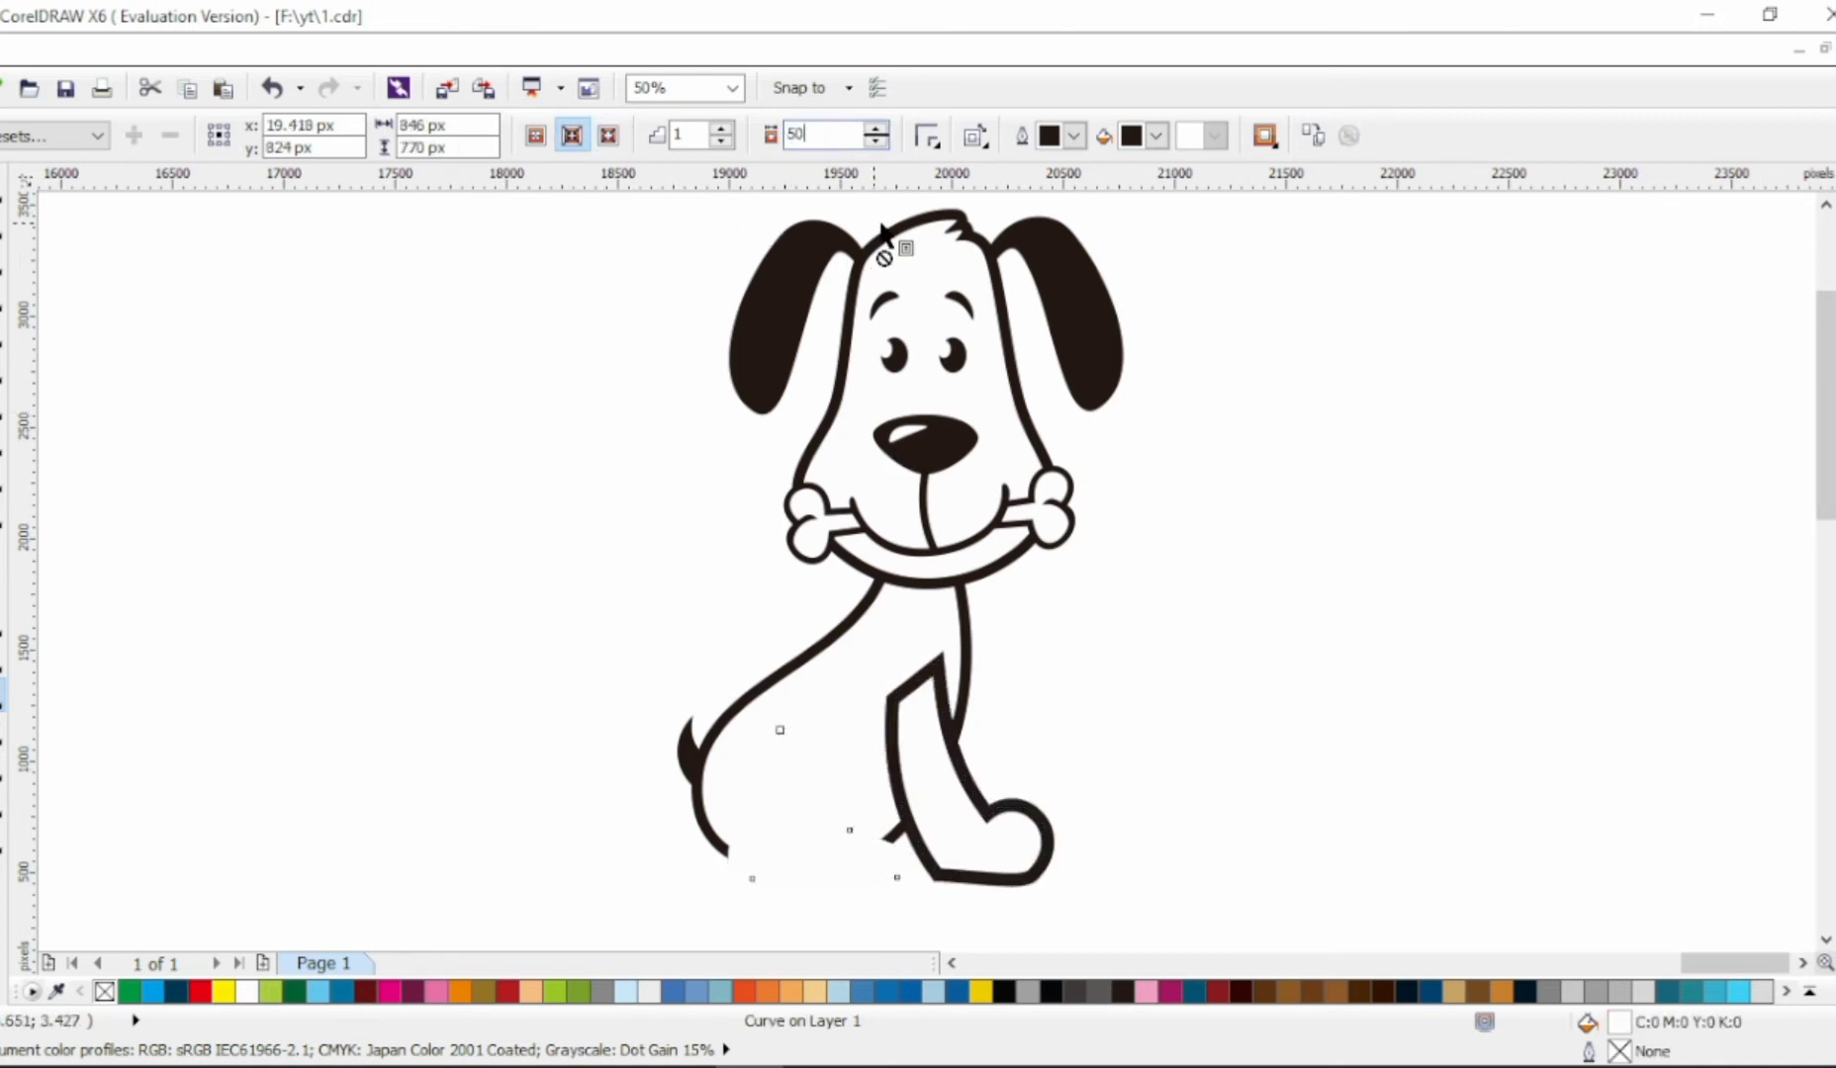
key(Return)
click(608, 136)
text(50)
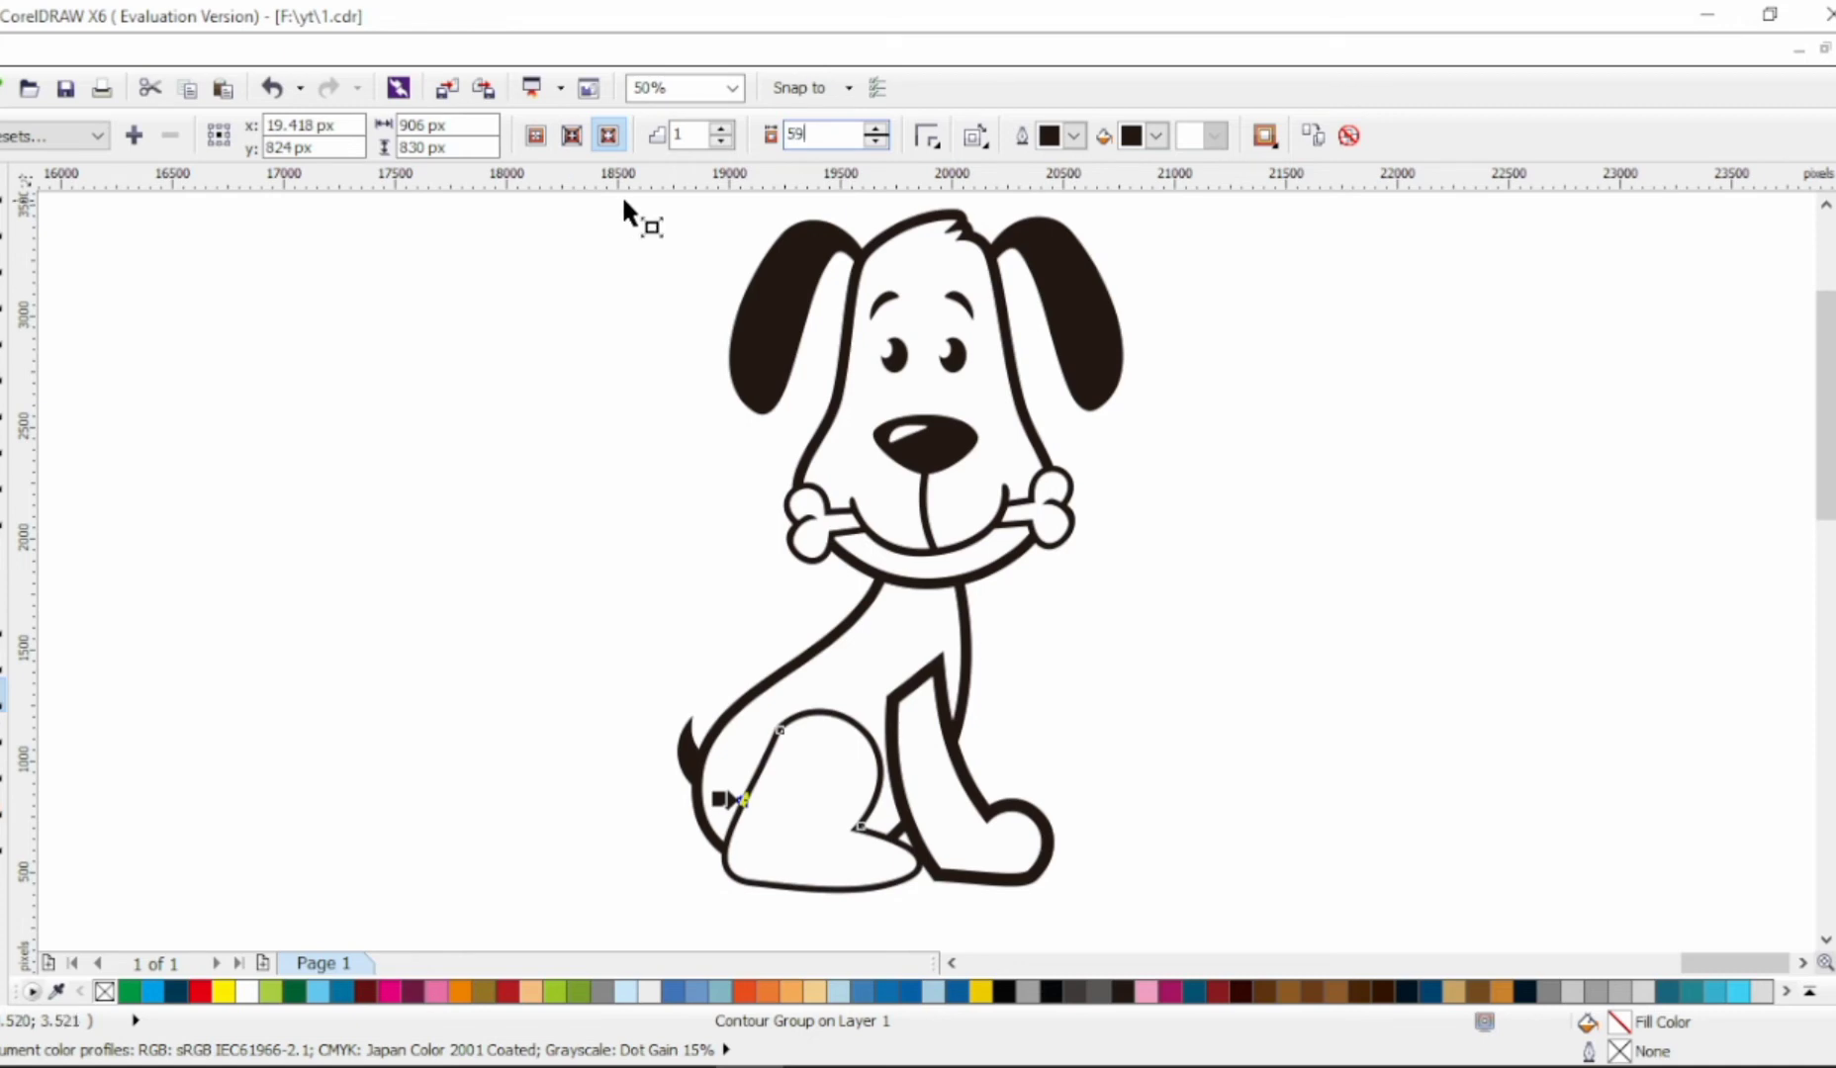
key(Return)
Set the front leg's contour offset to 50 px
click(974, 821)
text(5)
key(Return)
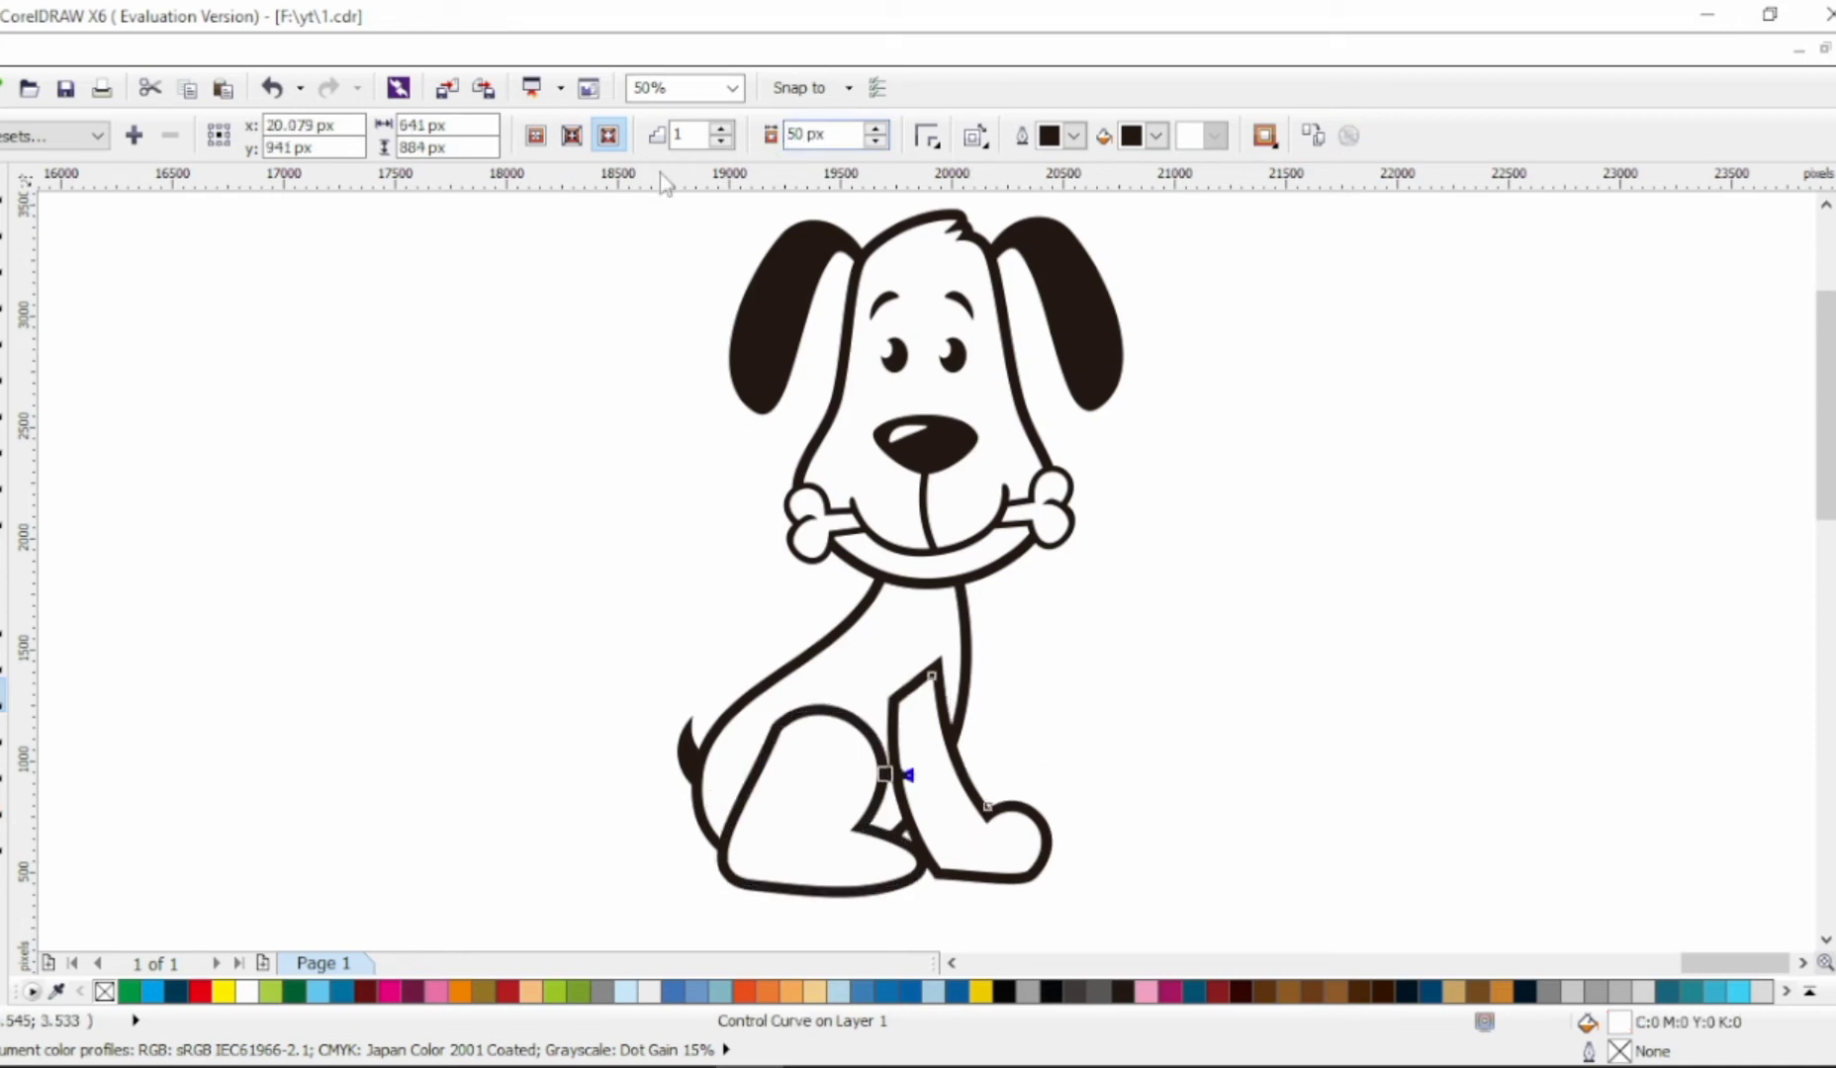
Curve the top edge of the front leg into a rounded end
click(4, 224)
drag(913, 686, 912, 672)
key(space)
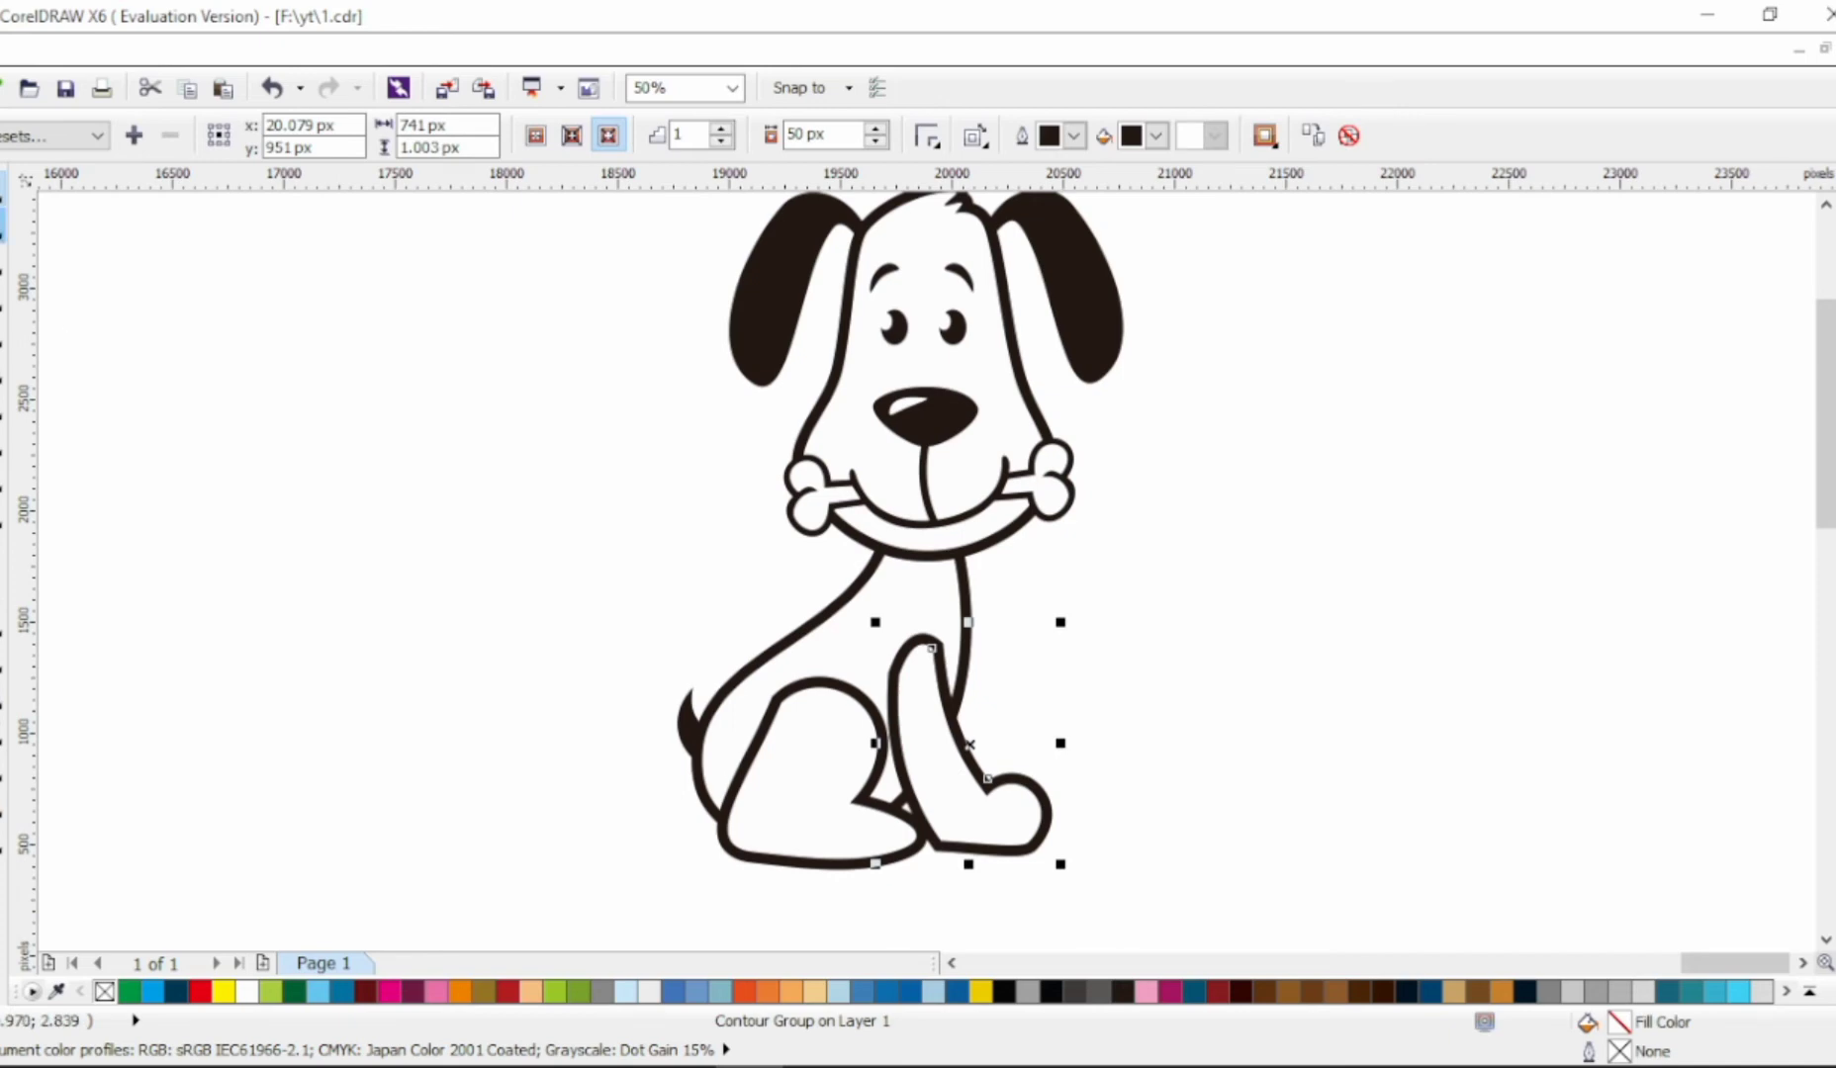
key(space)
Shift the front paw's lower nodes outward and bend the leg's rear edge to clear the hind paw
scroll(1128, 757, up, 2)
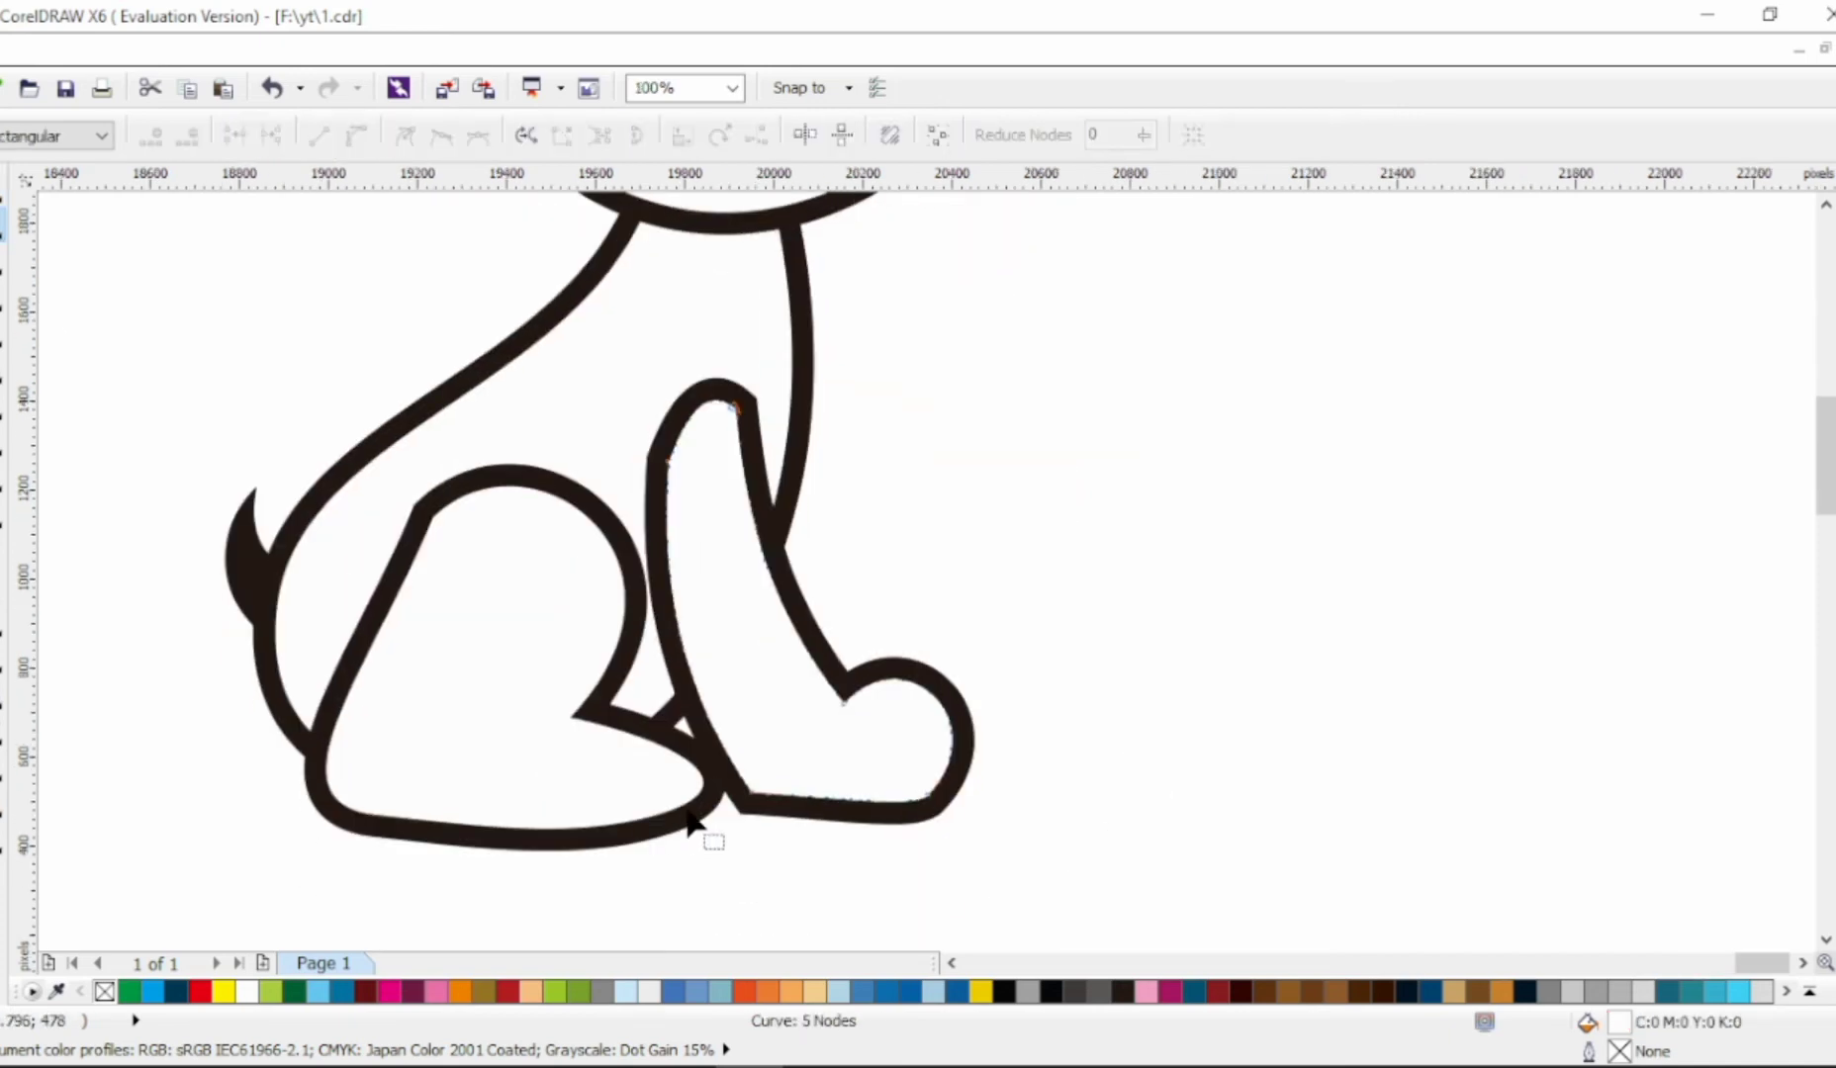
click(937, 816)
drag(903, 638, 926, 646)
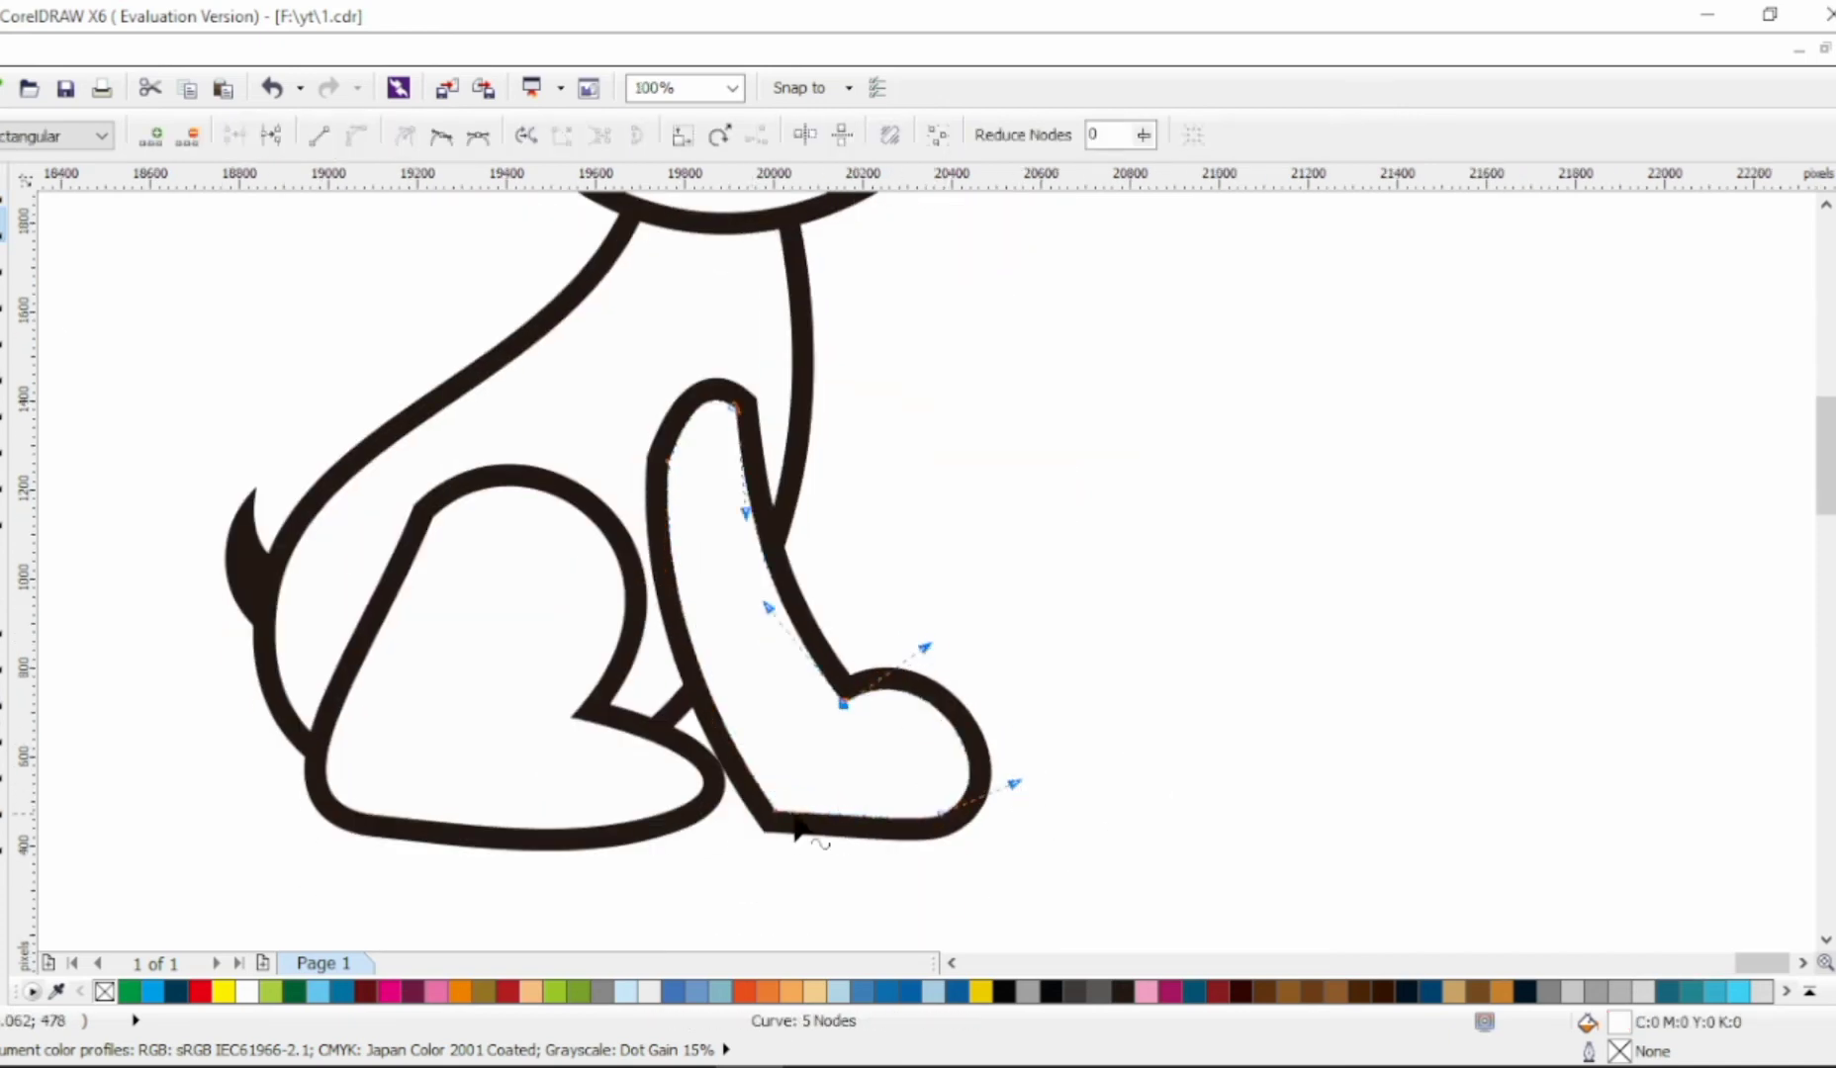
drag(775, 812, 781, 809)
drag(704, 709, 721, 703)
Break apart the contour groups of the front leg, hind leg and body into separate curves
click(4, 188)
click(891, 677)
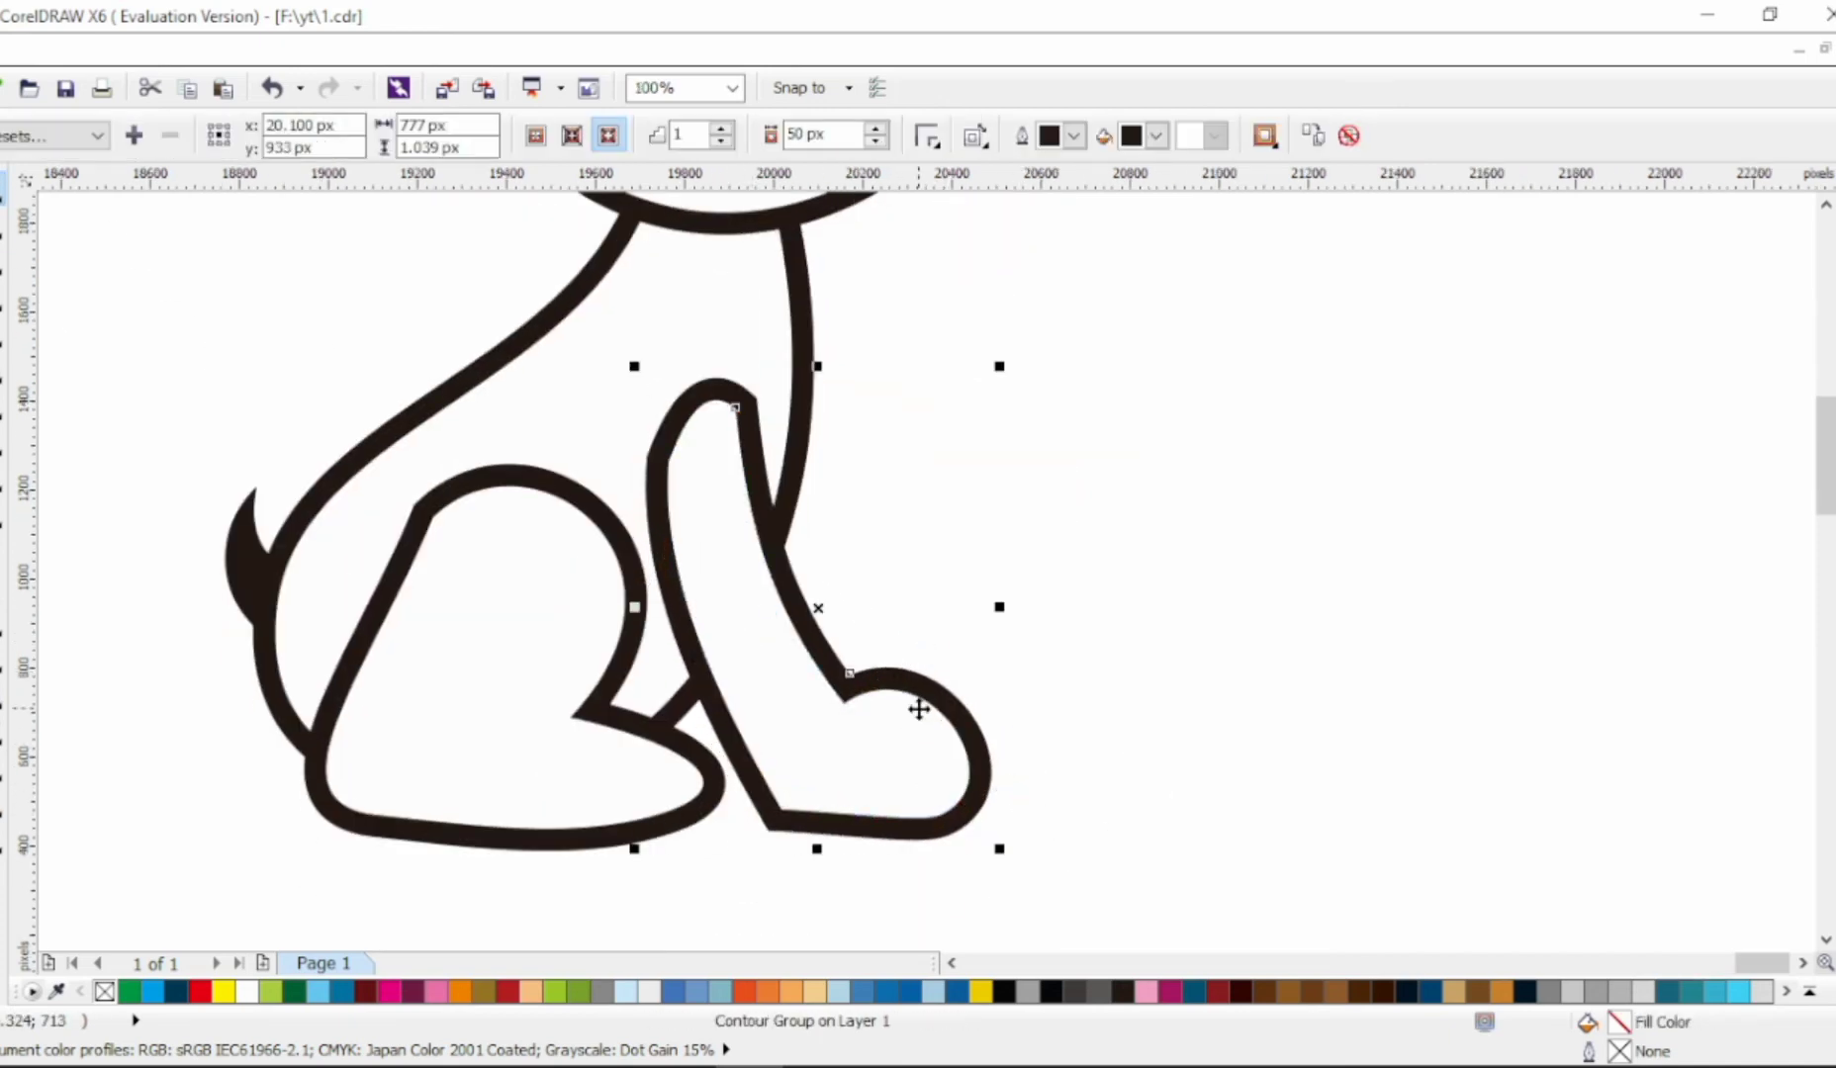
key(ctrl+k)
click(633, 594)
key(ctrl+k)
click(803, 459)
key(ctrl+k)
click(869, 459)
Delete the upper rear nodes of the hind leg's black curve and reshape it into open, tapered thigh and heel lines
click(638, 594)
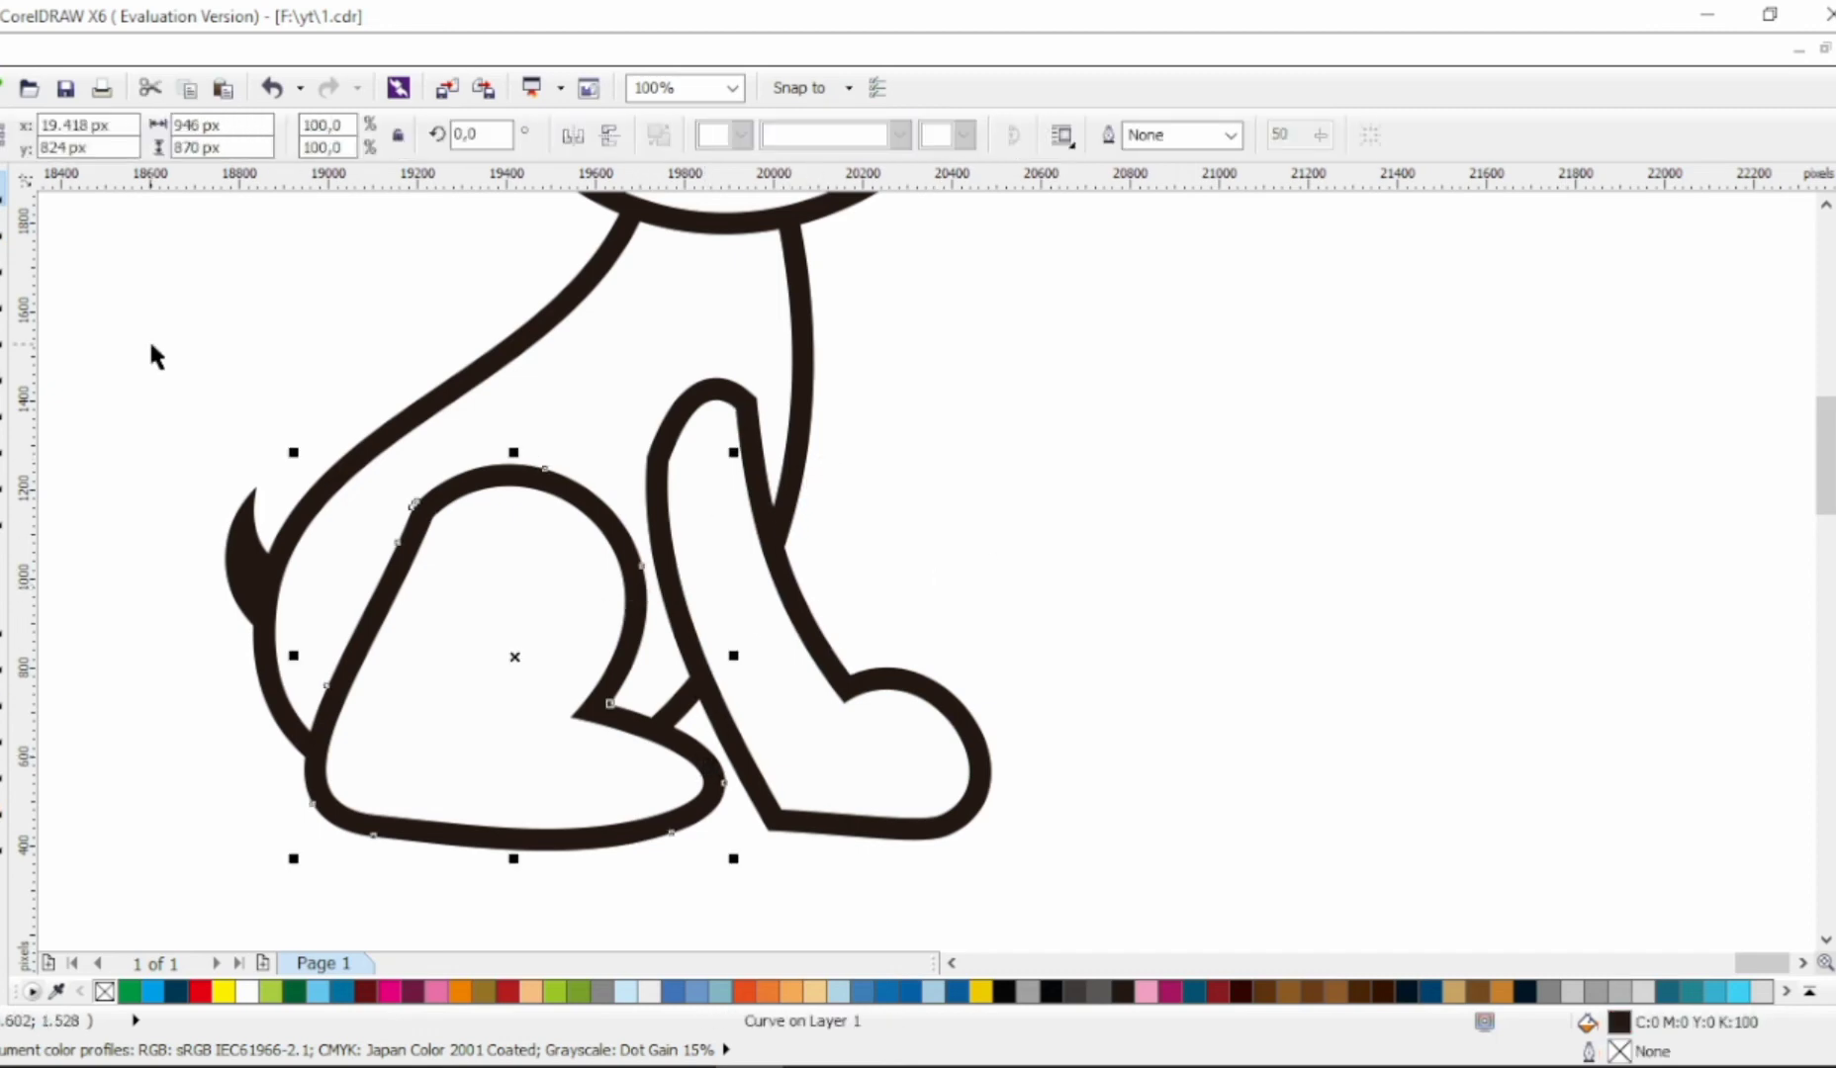
key(F10)
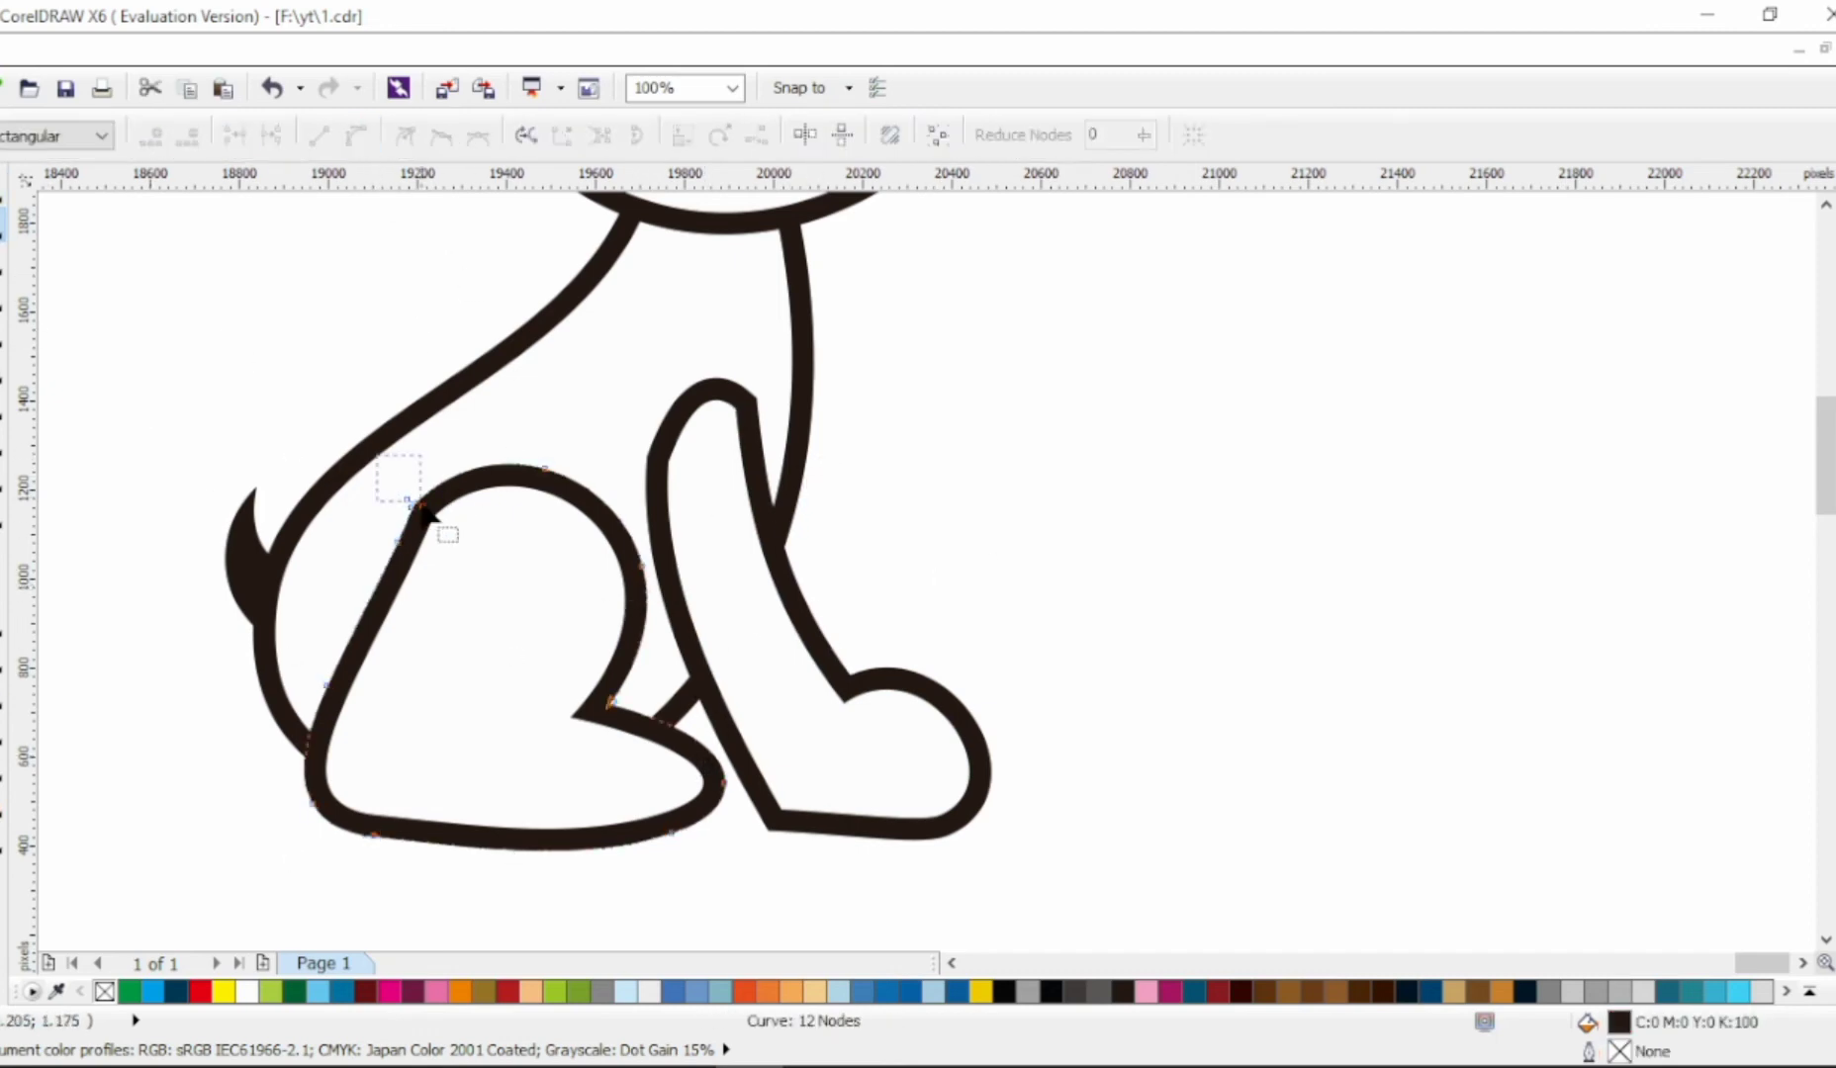
drag(371, 497, 445, 619)
key(Delete)
mouse_move(328, 686)
mouse_down()
mouse_move(380, 706)
mouse_move(316, 697)
mouse_up()
drag(566, 542, 564, 465)
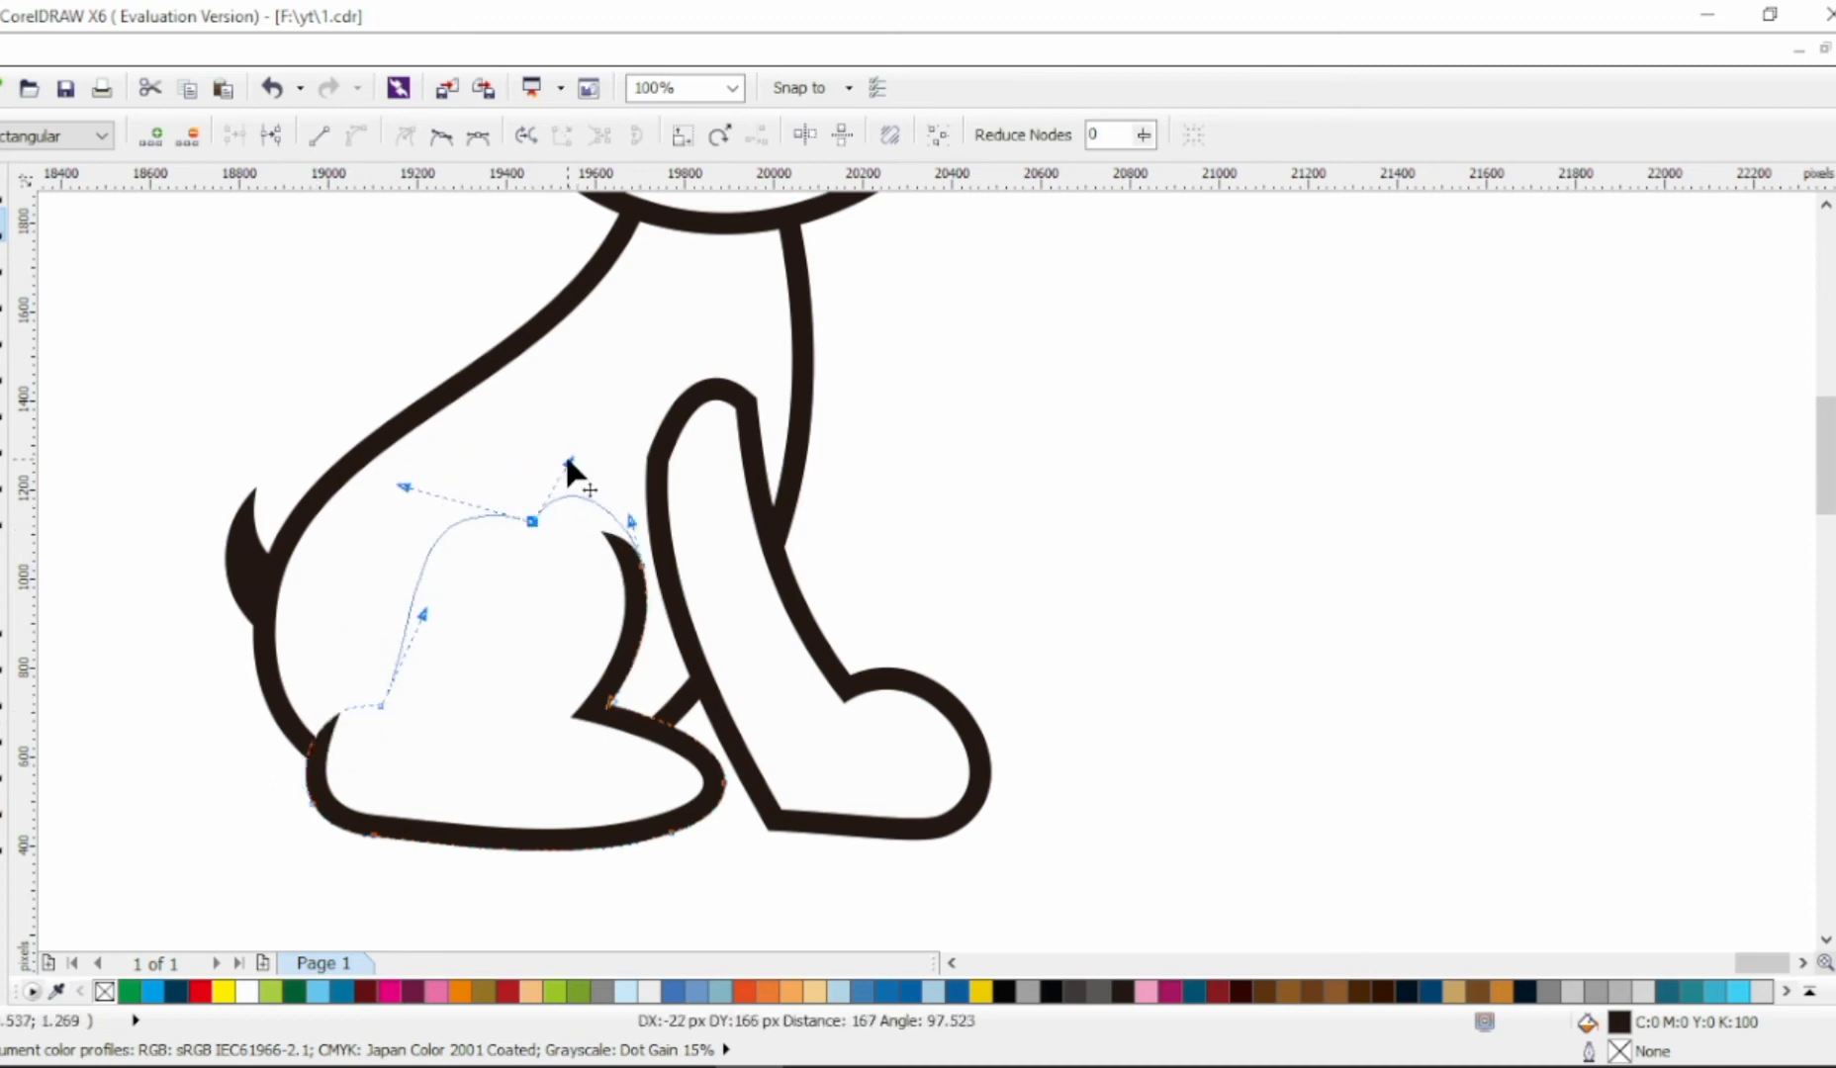
Add a node on each side of the front leg's black curve and delete the nodes around its top
click(677, 478)
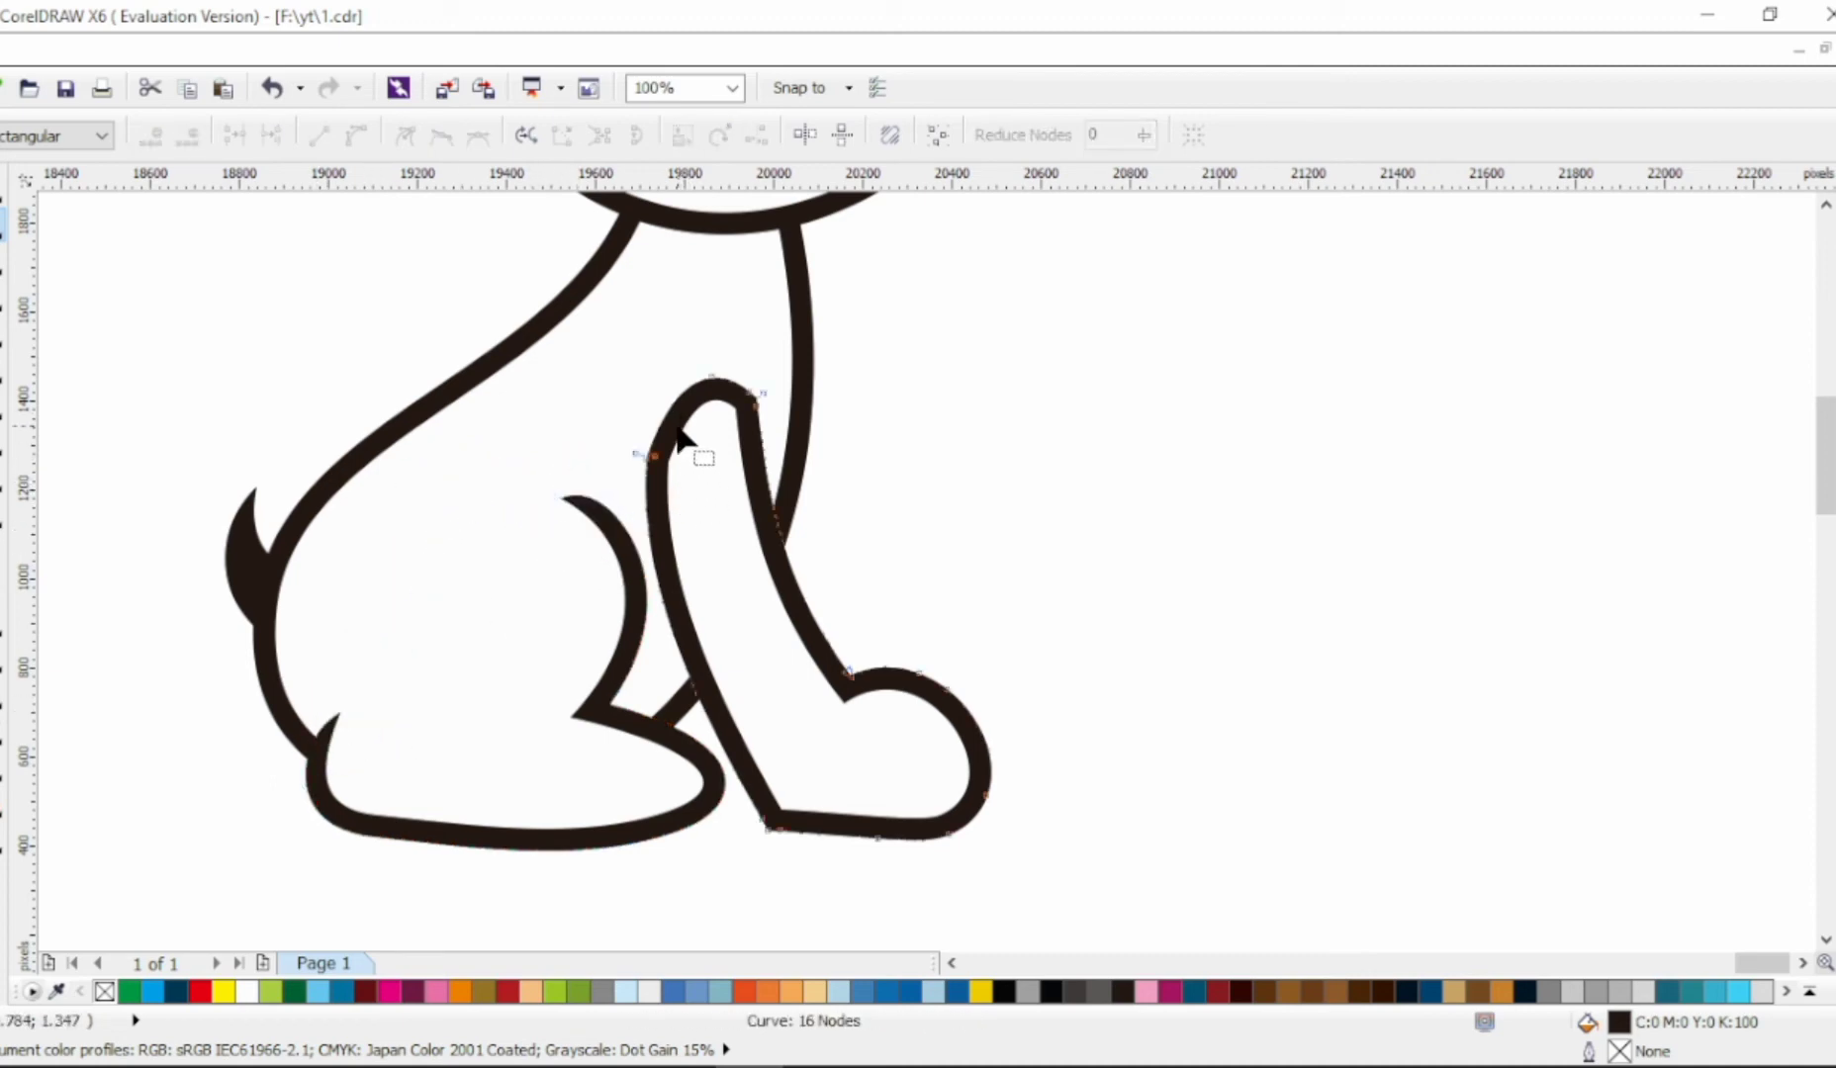
double_click(649, 525)
double_click(763, 467)
drag(616, 320, 820, 490)
key(Delete)
key(ctrl+z)
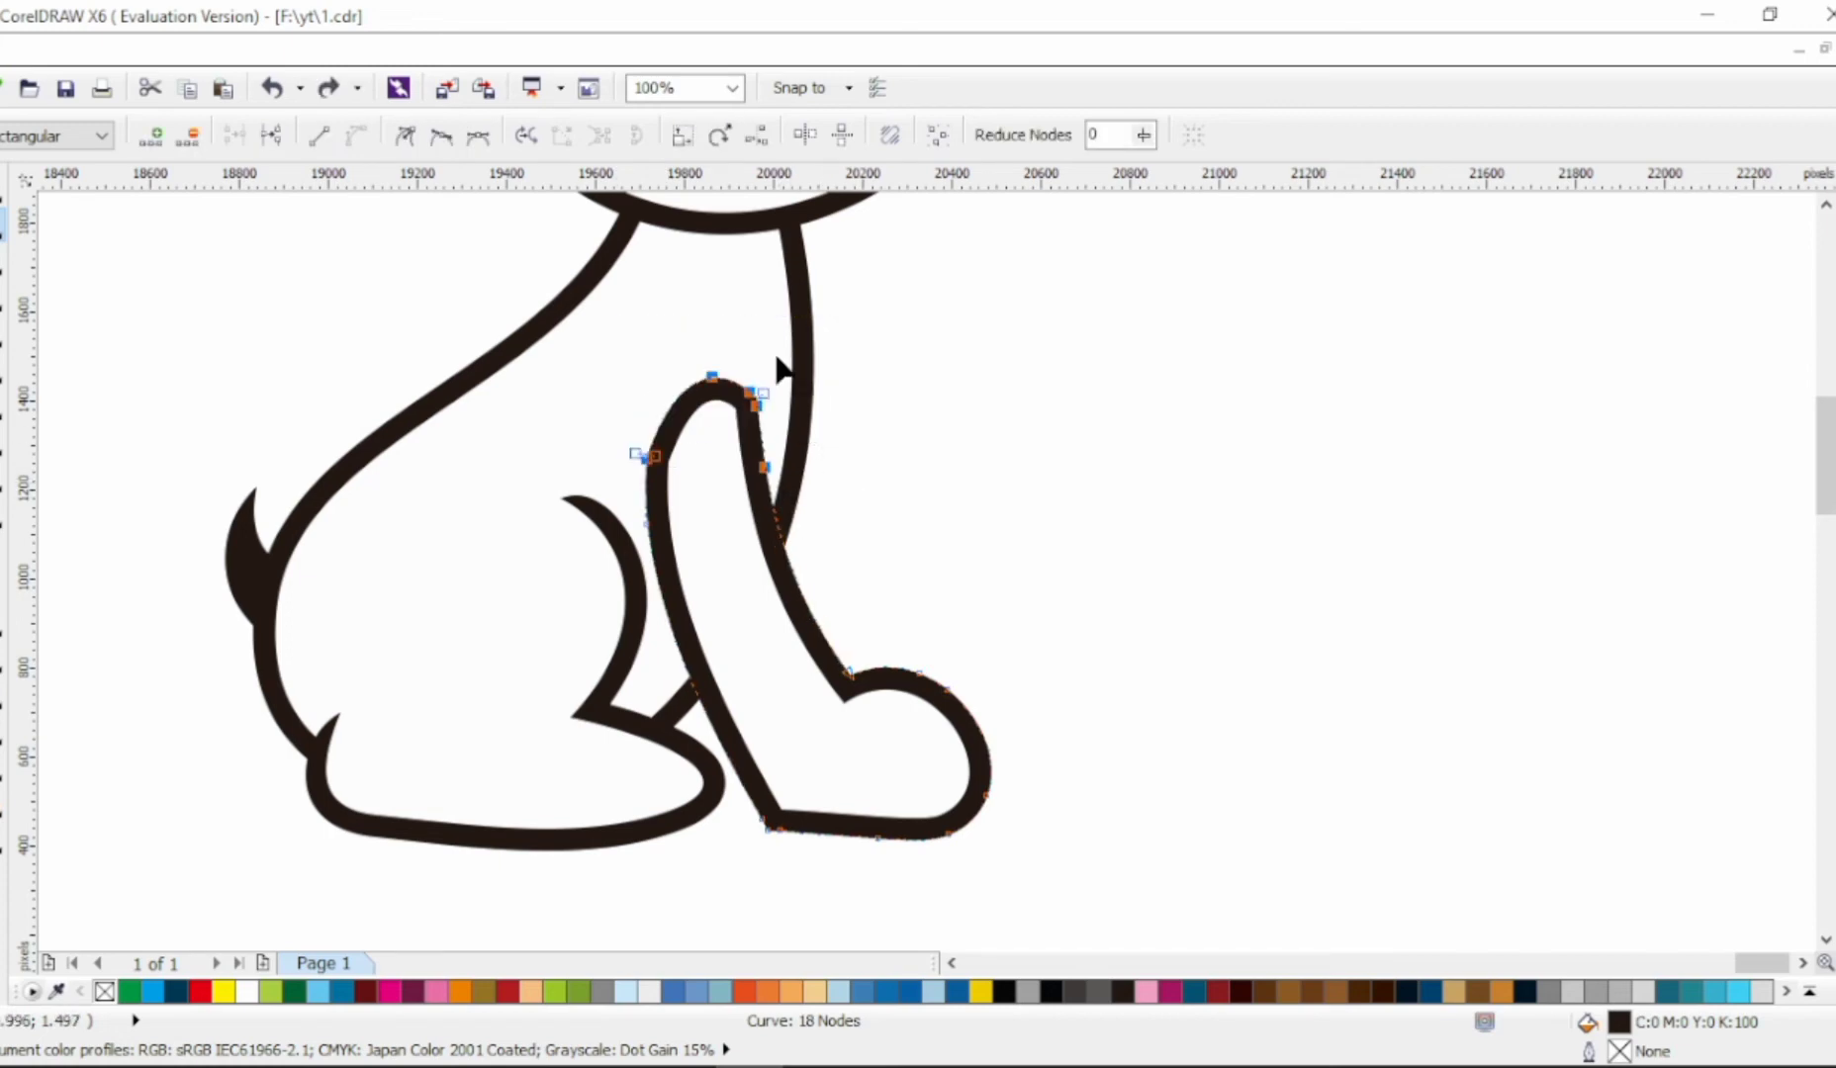
key(Delete)
Move the top nodes and handles of the front leg's black curve inside the leg so both side lines taper into the chest
drag(580, 394, 728, 467)
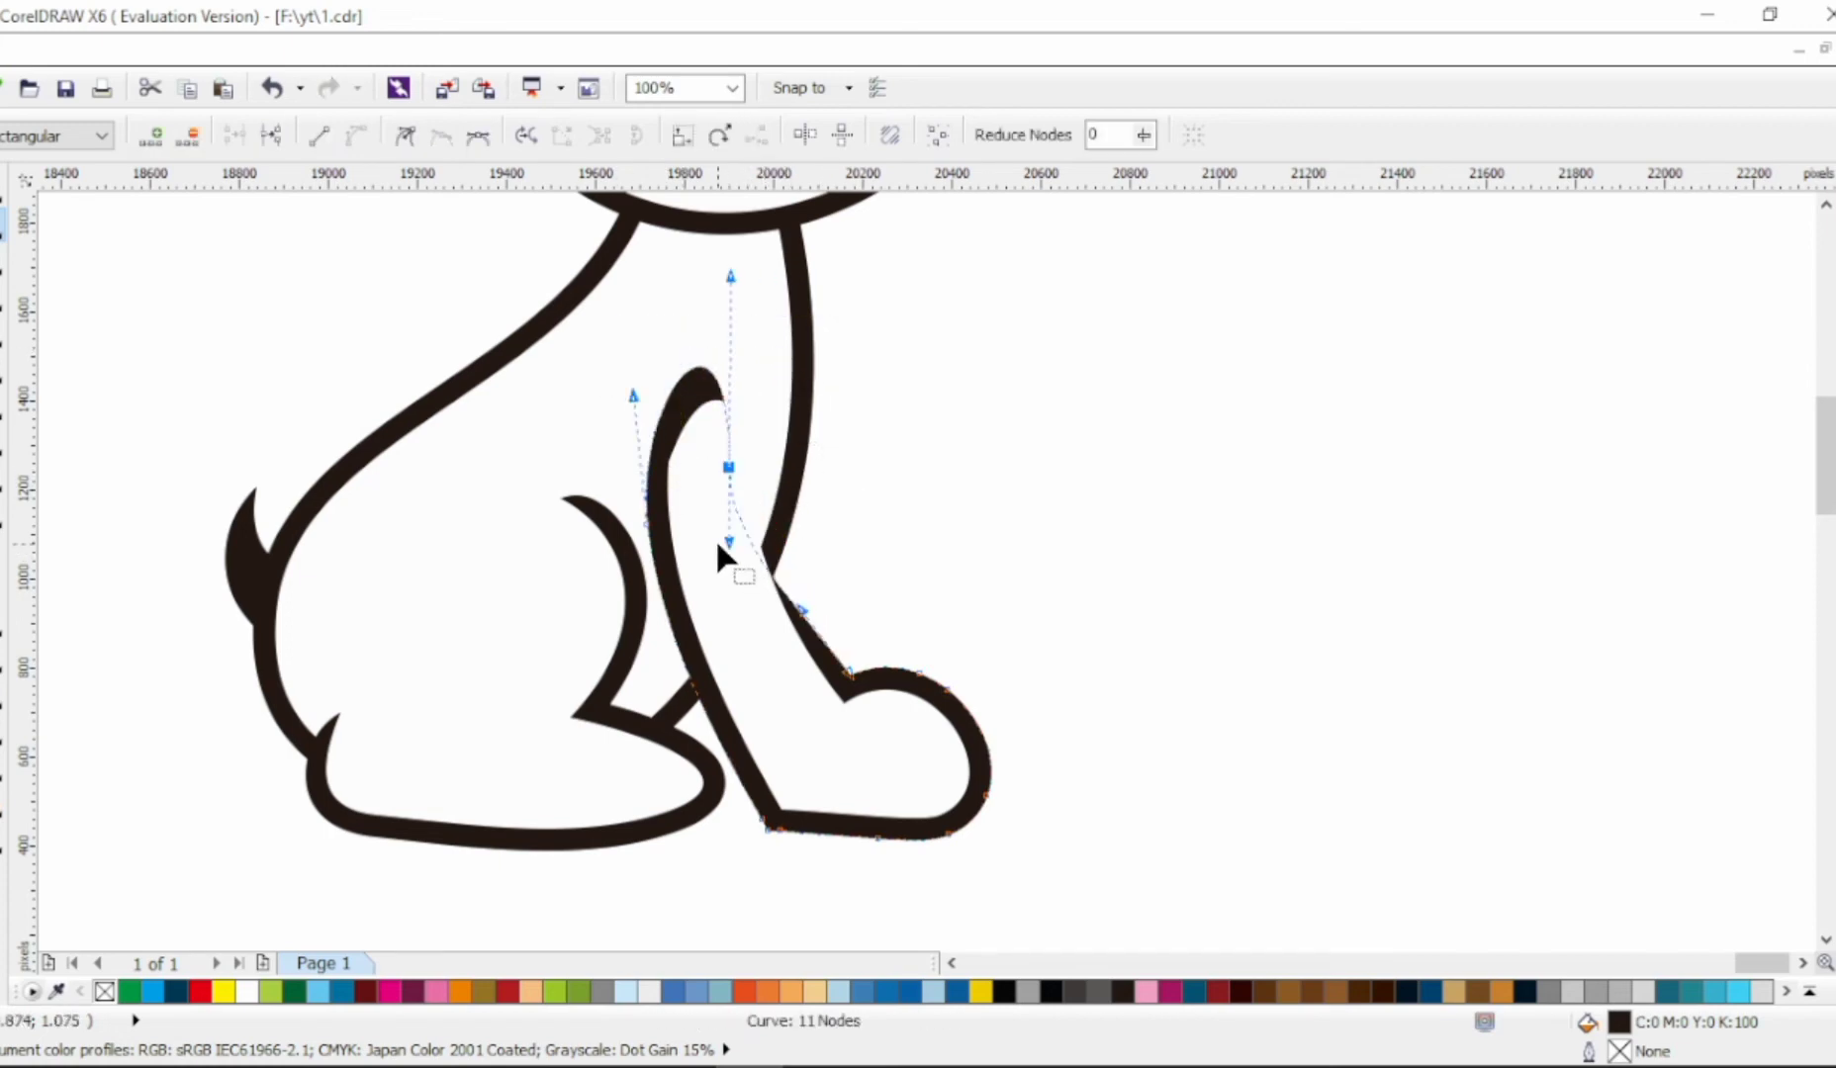
drag(728, 539, 754, 535)
drag(661, 290, 713, 410)
drag(646, 524, 688, 499)
drag(677, 373, 693, 445)
click(407, 136)
click(675, 592)
click(688, 499)
drag(690, 600, 640, 540)
click(728, 467)
drag(755, 534, 760, 462)
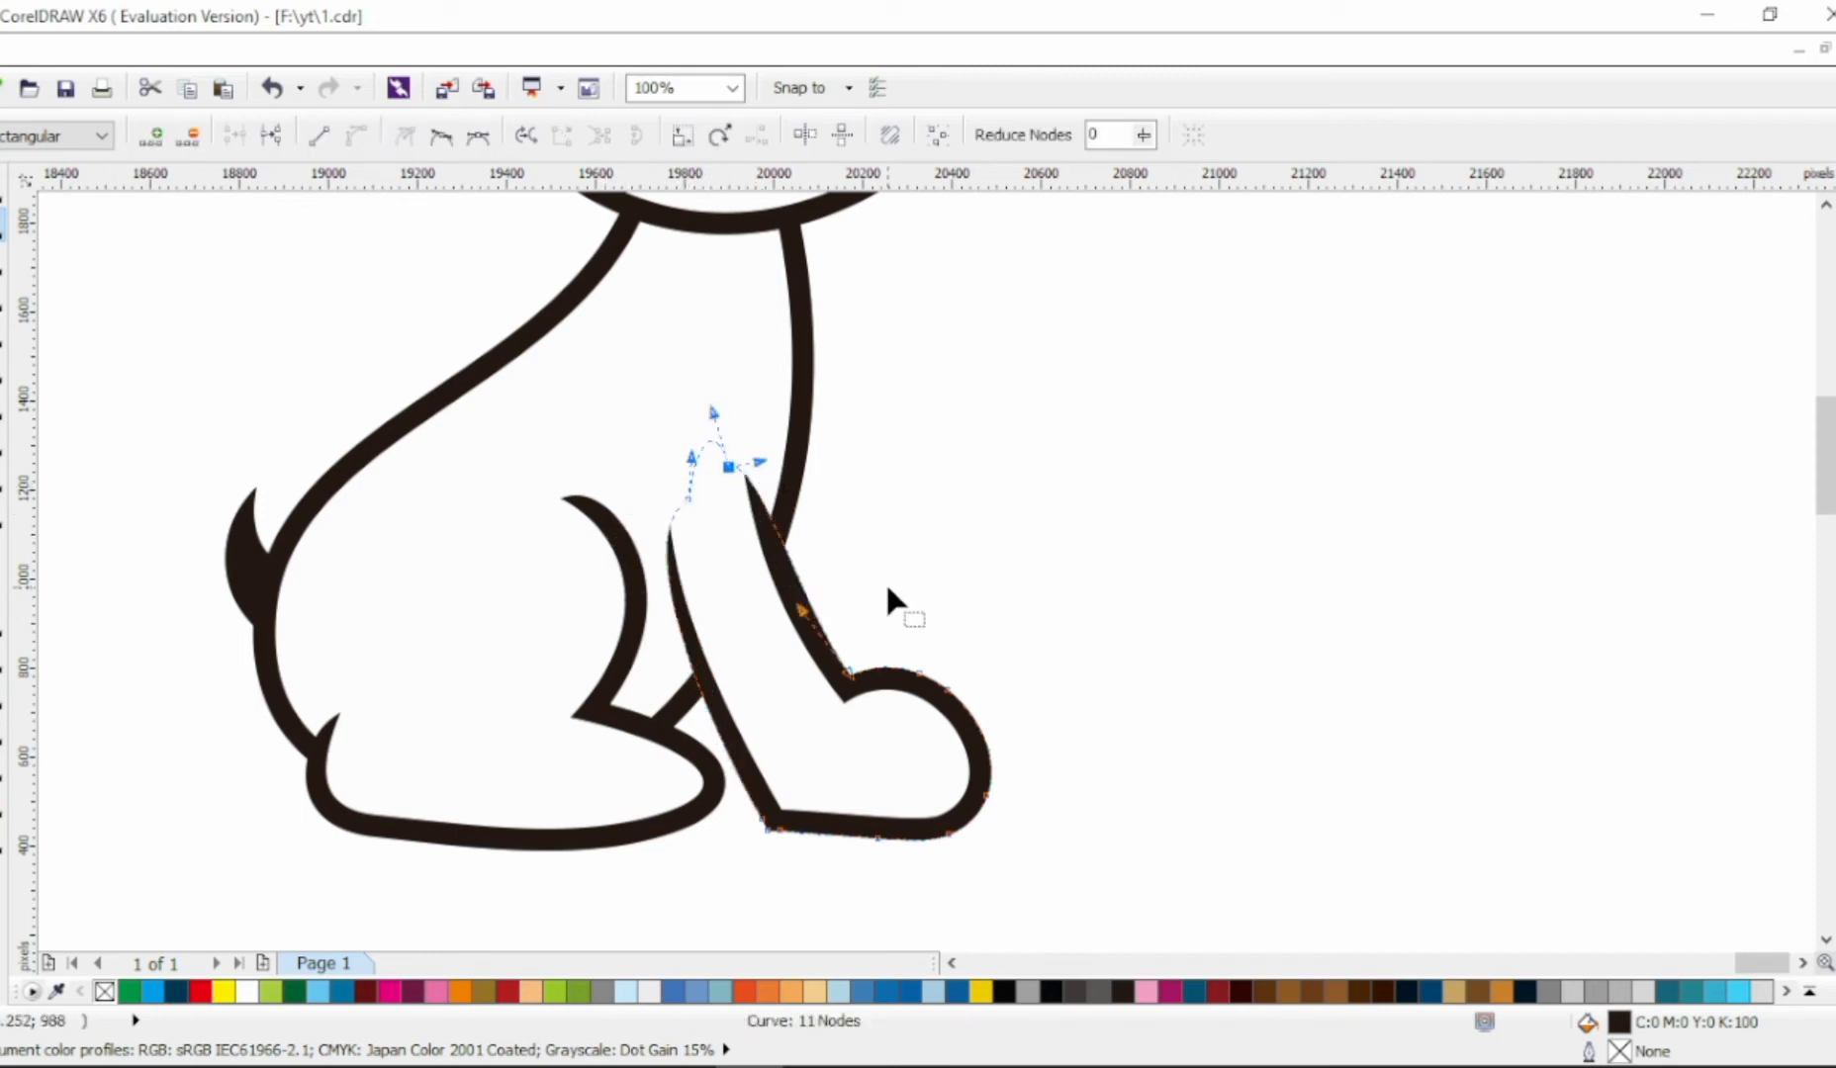
Move the tail slightly outward from the rump
scroll(895, 569, down, 2)
key(space)
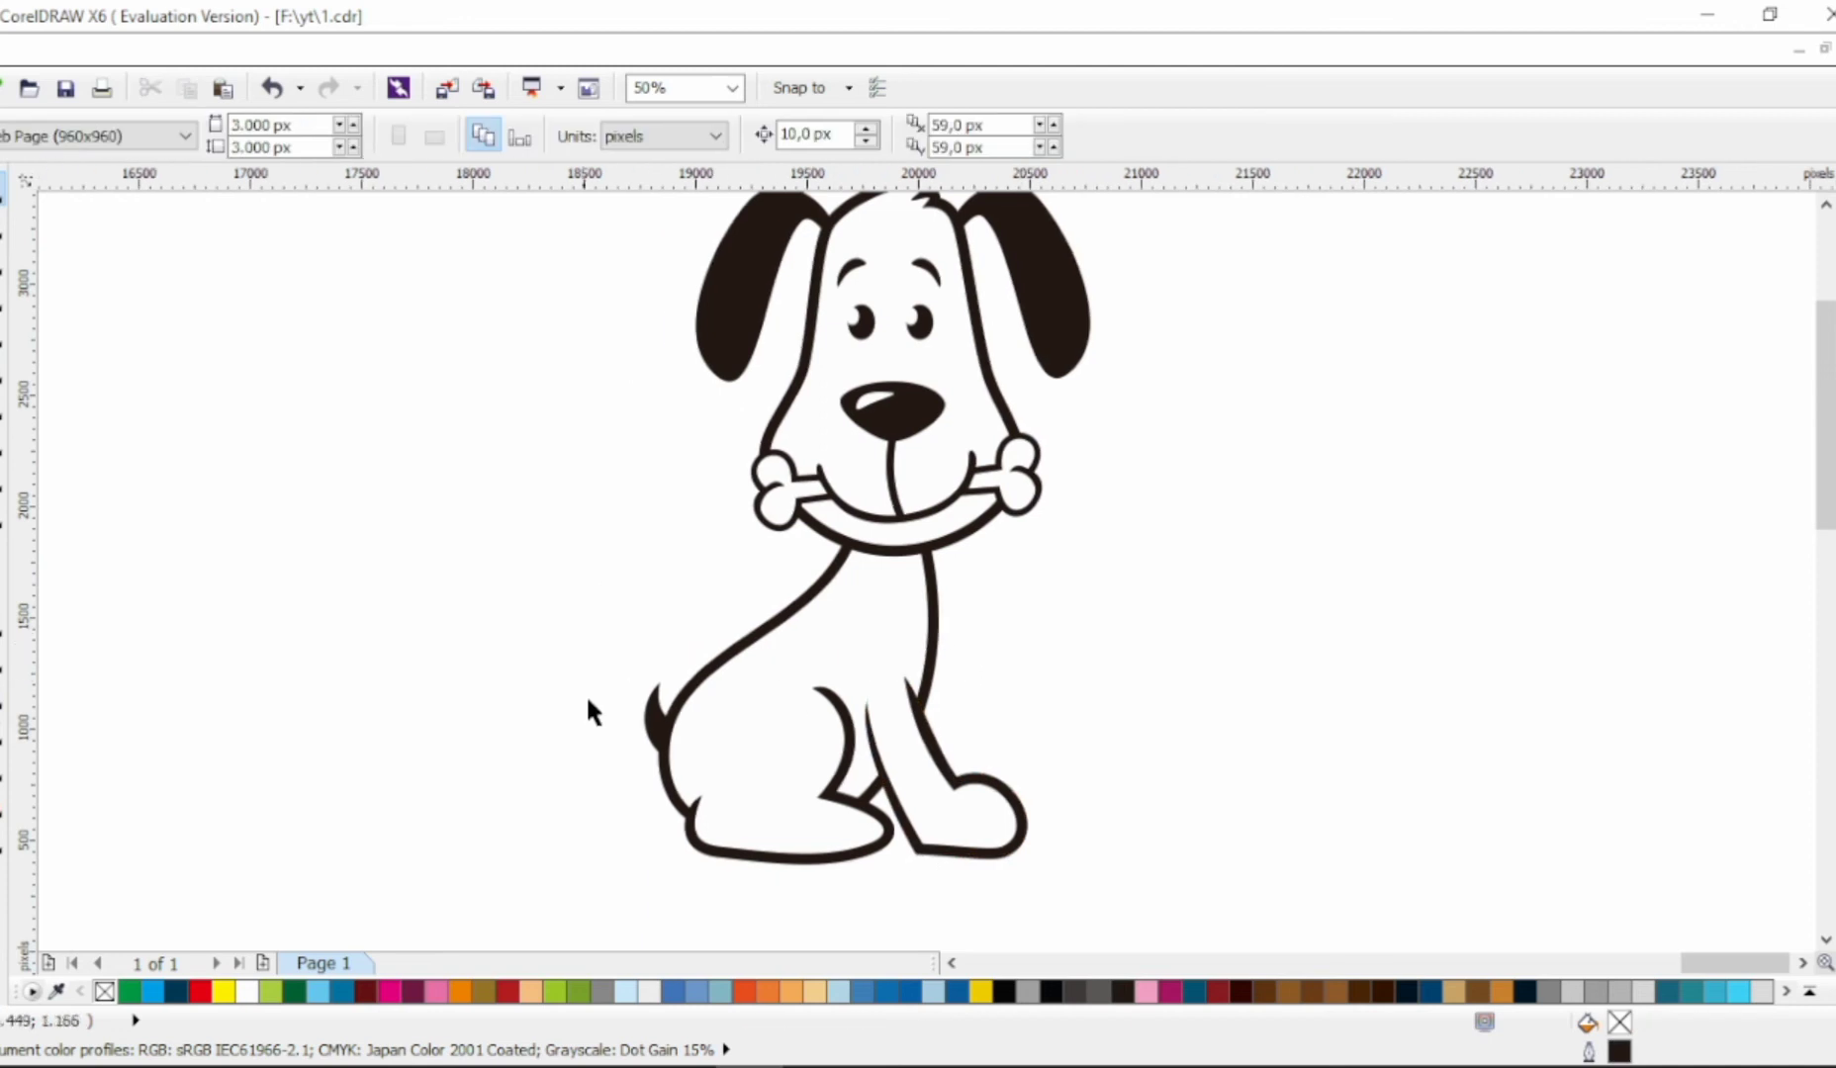
click(653, 702)
key(Escape)
scroll(1036, 623, down, 1)
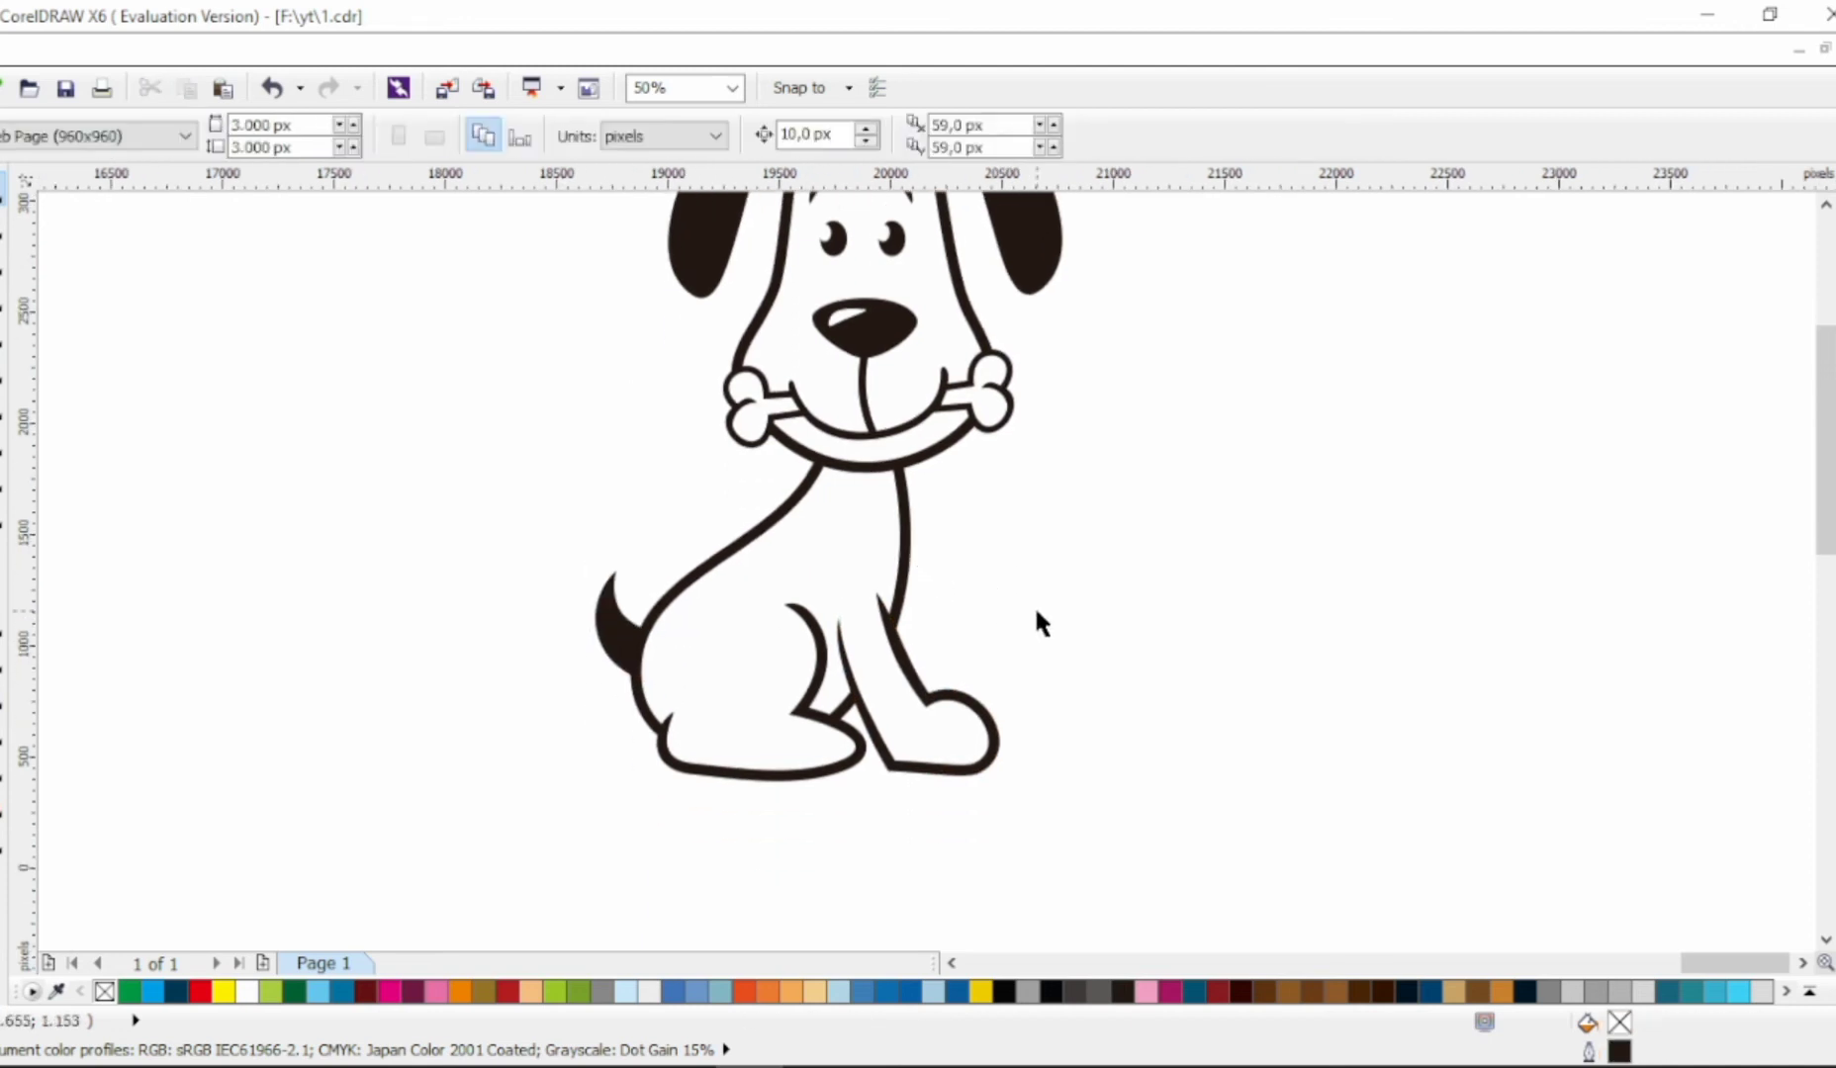
Draw two curved, pointed toe shapes at the tip of the hind paw
scroll(832, 758, up, 2)
scroll(836, 663, up, 2)
click(841, 743)
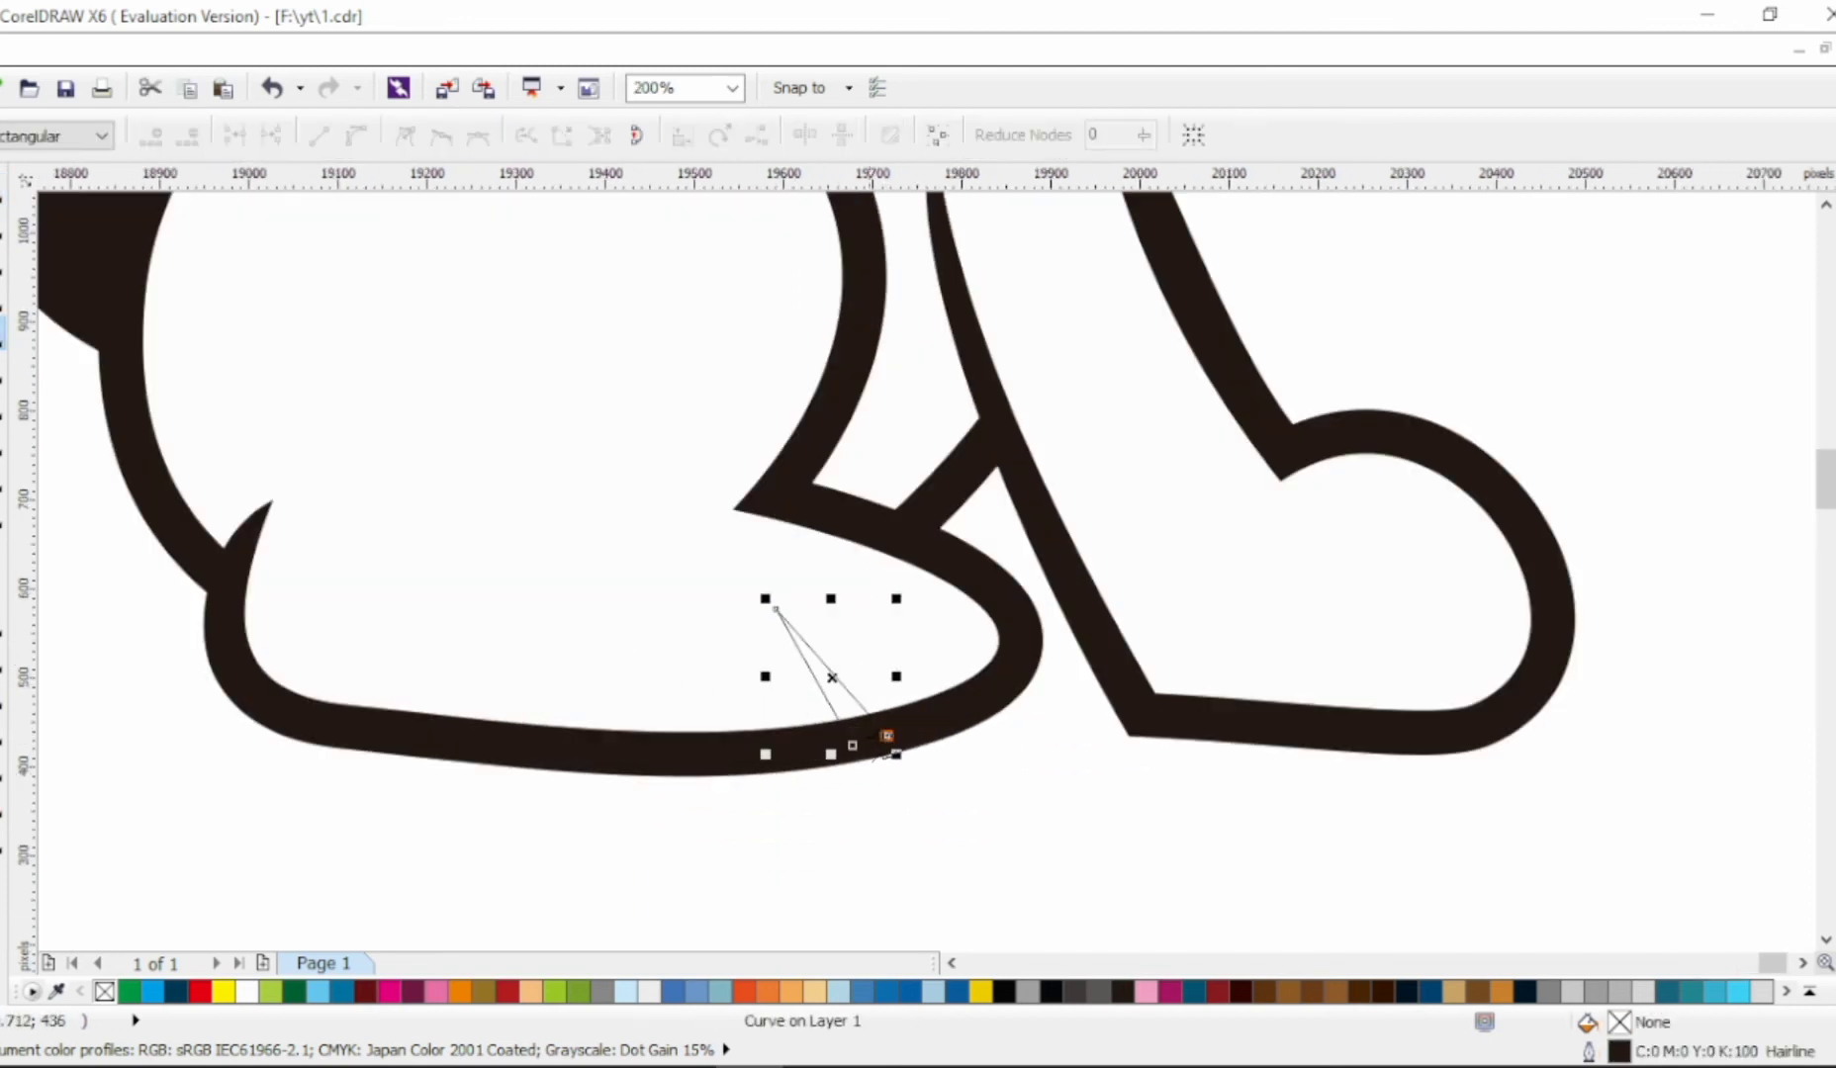
key(space)
Copy the toe shapes onto the front paw and trim the originals out of the hind leg's white fill
drag(846, 684, 1447, 656)
key(space)
right_click(908, 623)
shift+click(860, 675)
click(865, 135)
key(Escape)
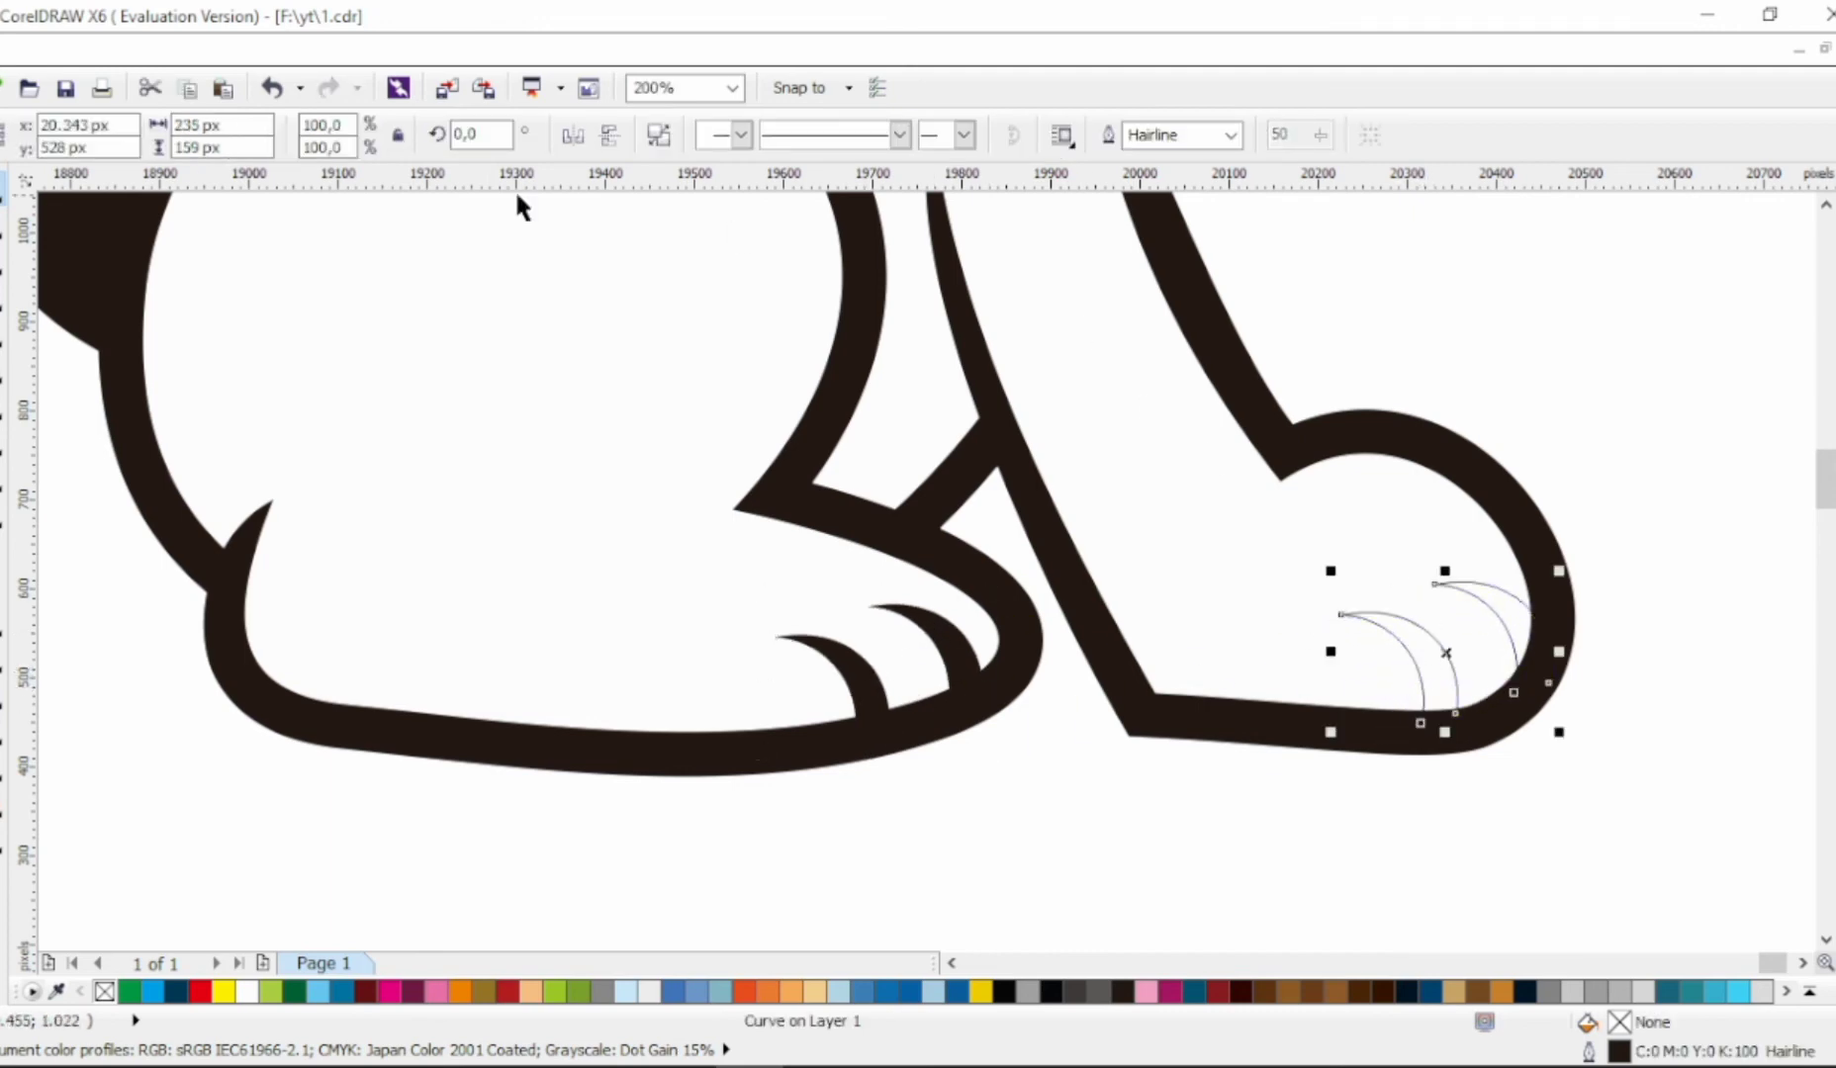
Break apart the front paw's toe curves and raise their tips by reshaping the nodes
click(659, 134)
key(F10)
drag(1349, 606, 1355, 623)
click(1464, 584)
drag(1341, 614, 1427, 533)
drag(1549, 682, 1551, 667)
Rotate the front paw's upper toe curve about 12.5 degrees, move it up and shift the lower toe curve forward
click(2, 198)
click(1489, 612)
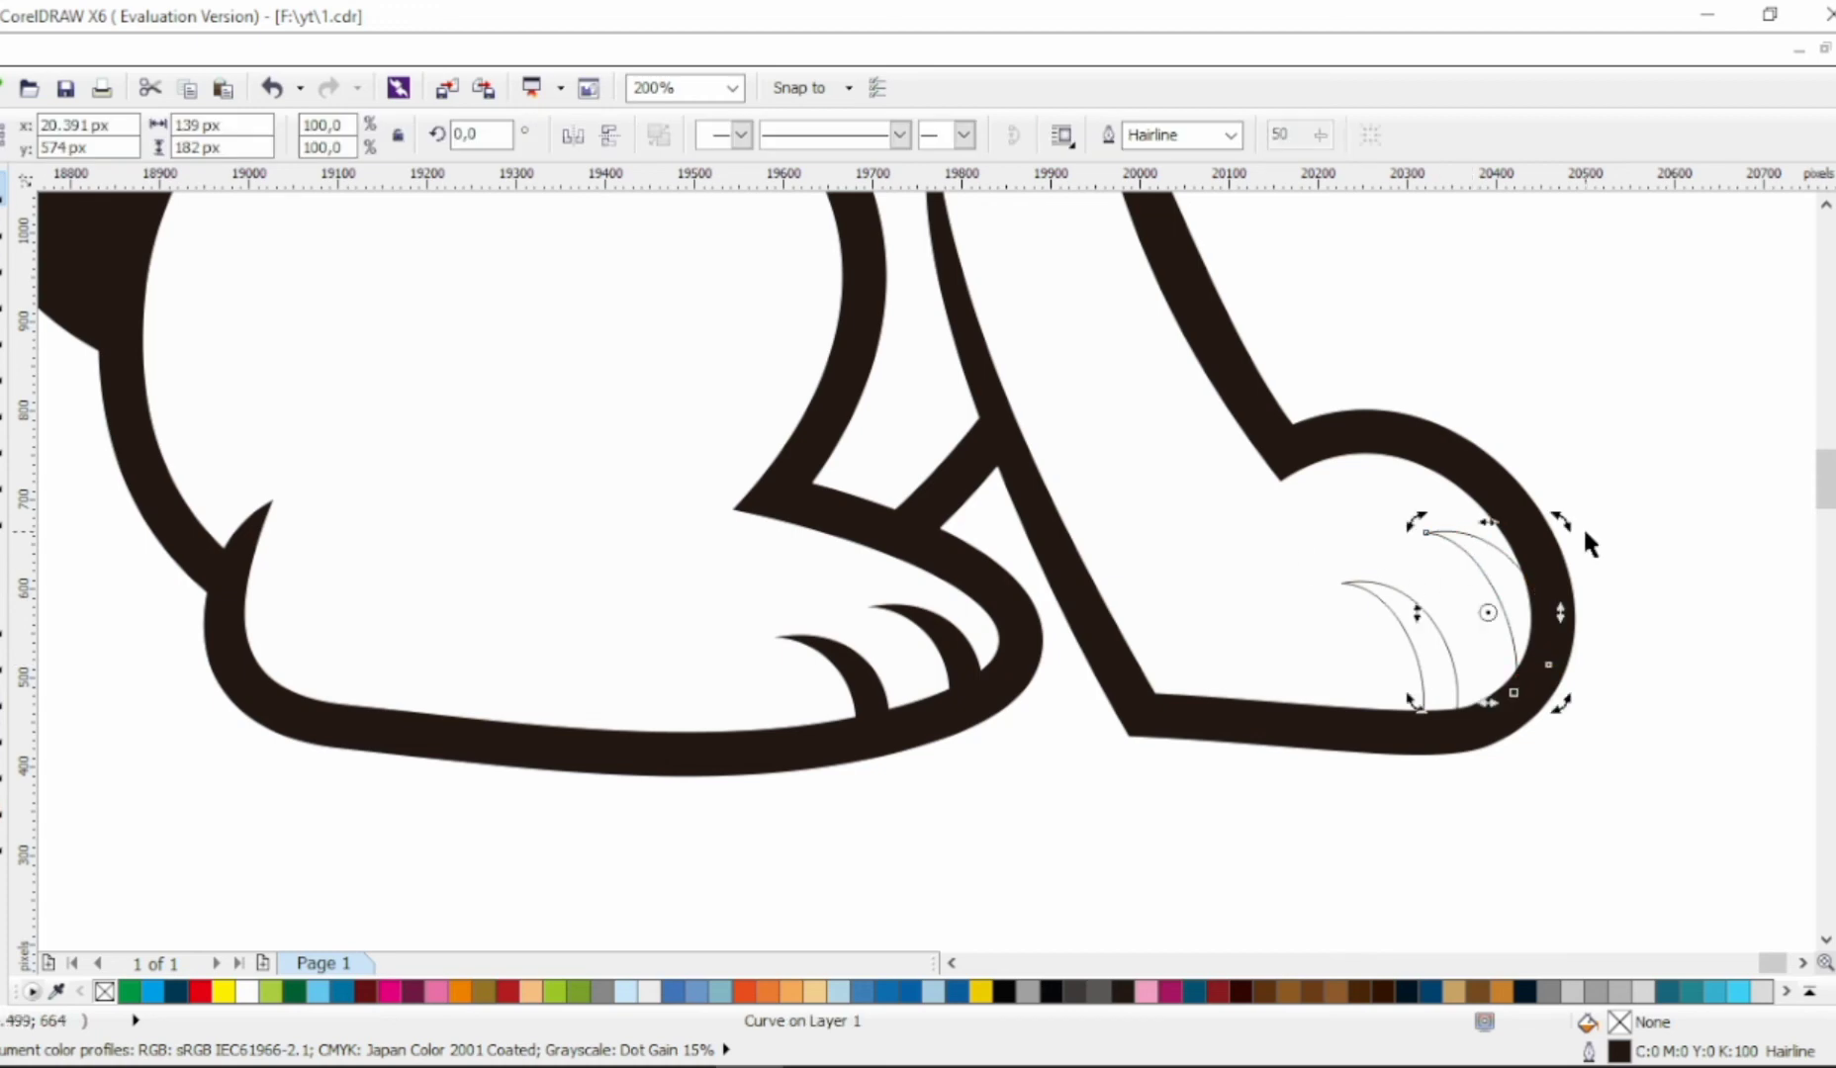
drag(1565, 524, 1543, 509)
drag(1499, 574, 1495, 533)
drag(1433, 623, 1468, 622)
click(1487, 576)
Adjust the upper toe curve's rotation to about 11 degrees, reposition it, and move the lower toe curve slightly back
double_click(1462, 517)
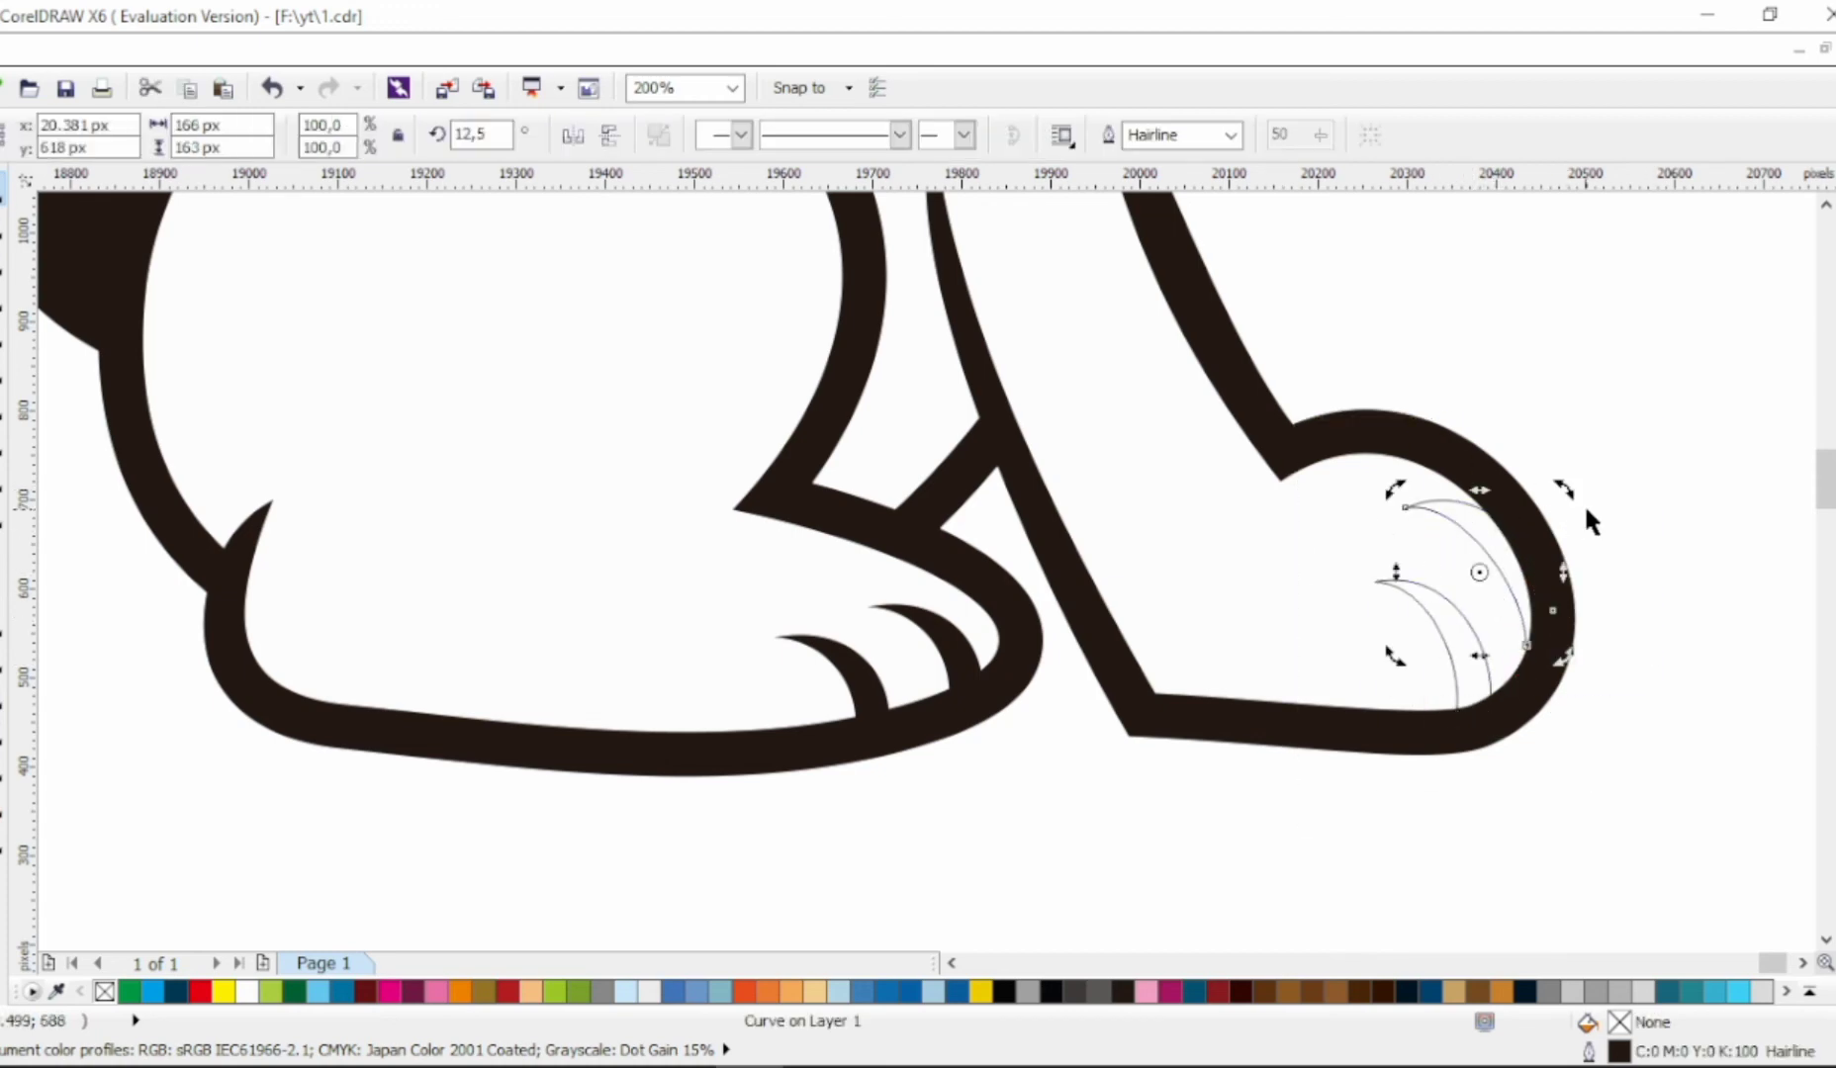
drag(1567, 491, 1551, 476)
drag(1444, 643, 1430, 644)
click(1468, 517)
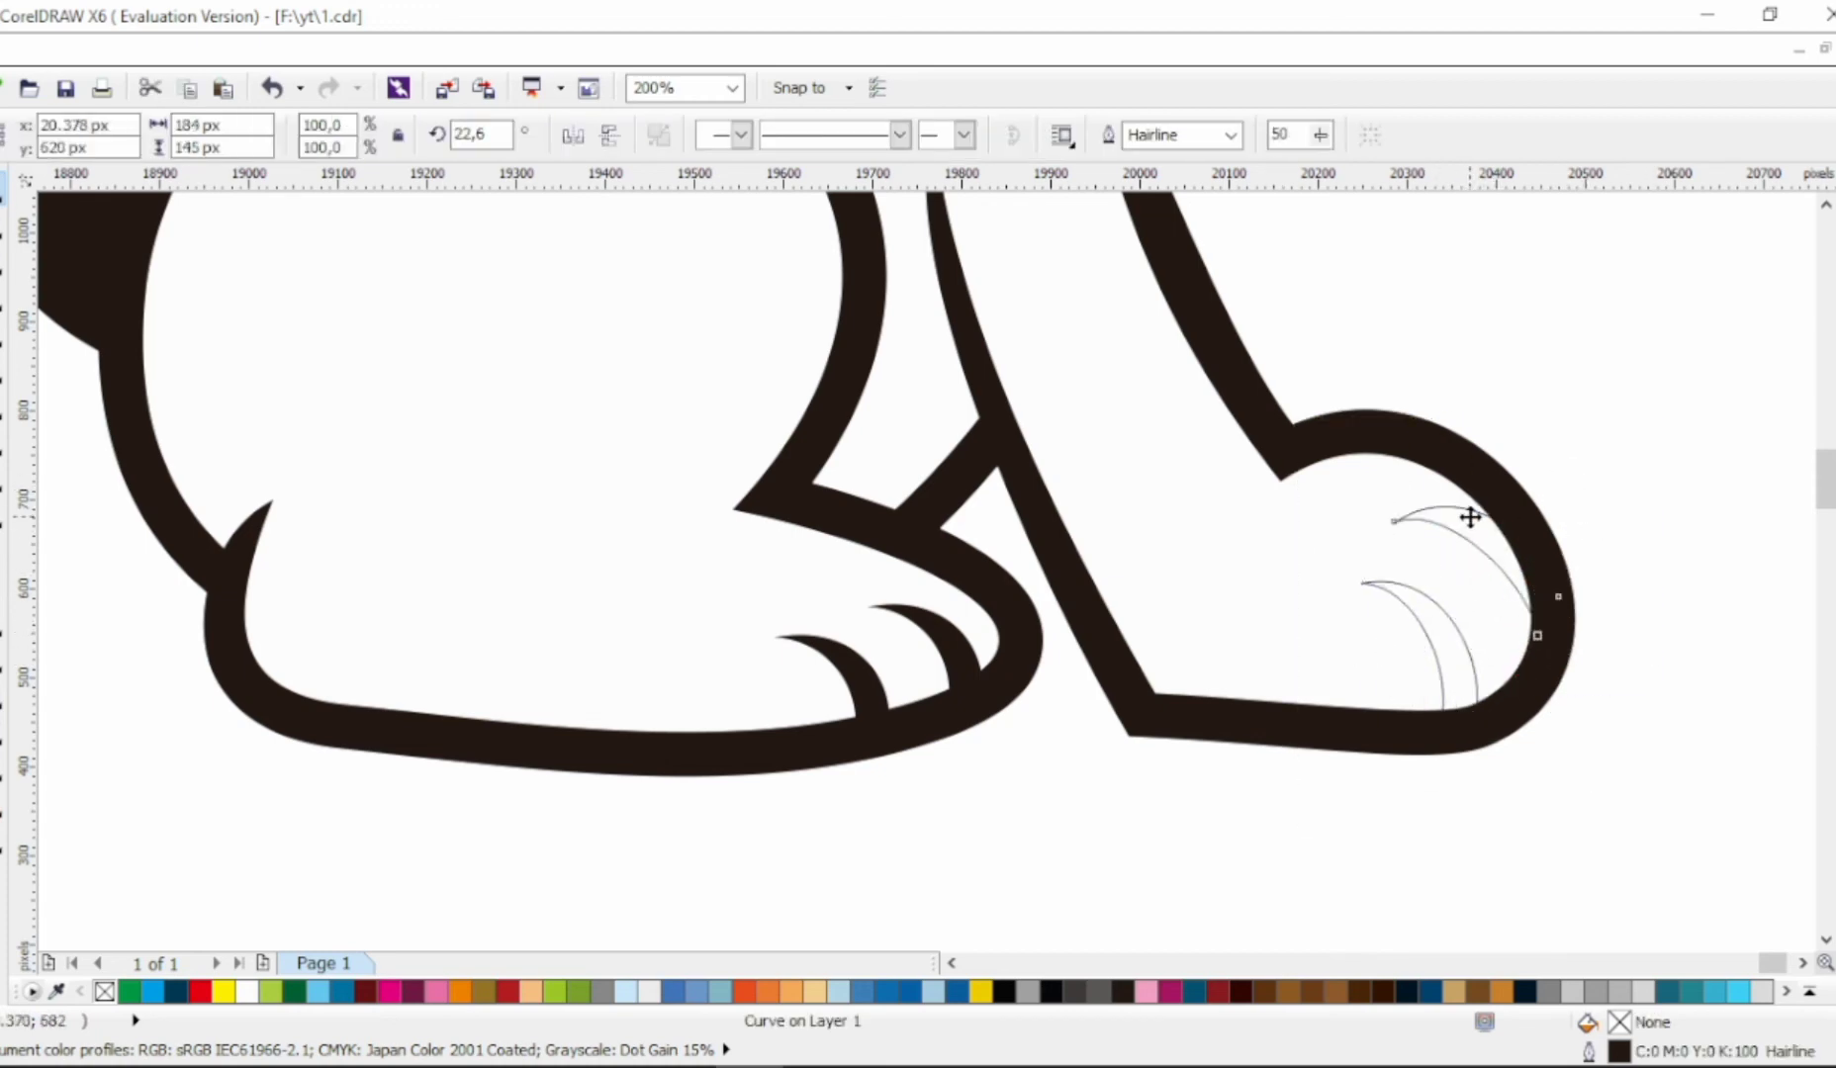
click(1470, 517)
click(1571, 502)
click(1451, 516)
click(1451, 516)
drag(1568, 495, 1585, 513)
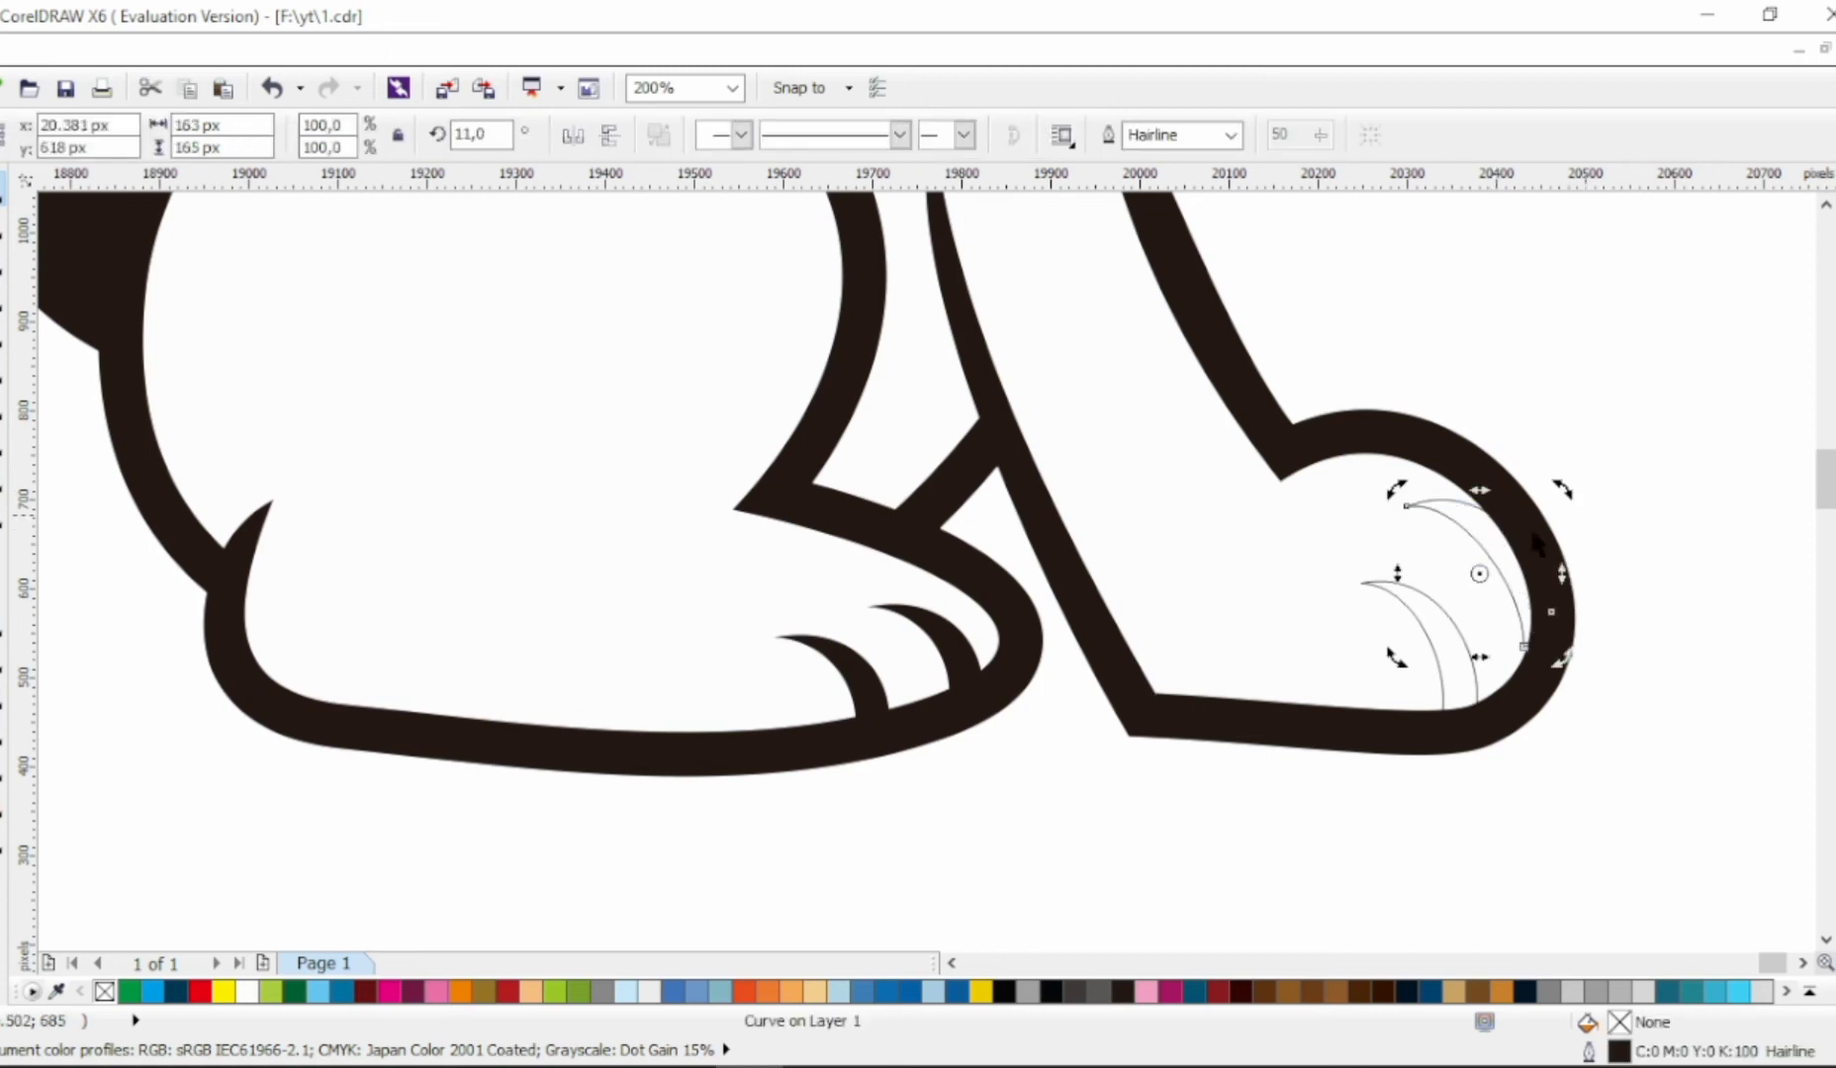
drag(1487, 552, 1495, 564)
Weld the front paw's two toe curves and trim them out of the front leg's white fill
drag(1643, 427, 1325, 752)
click(831, 136)
shift+click(1068, 260)
click(864, 136)
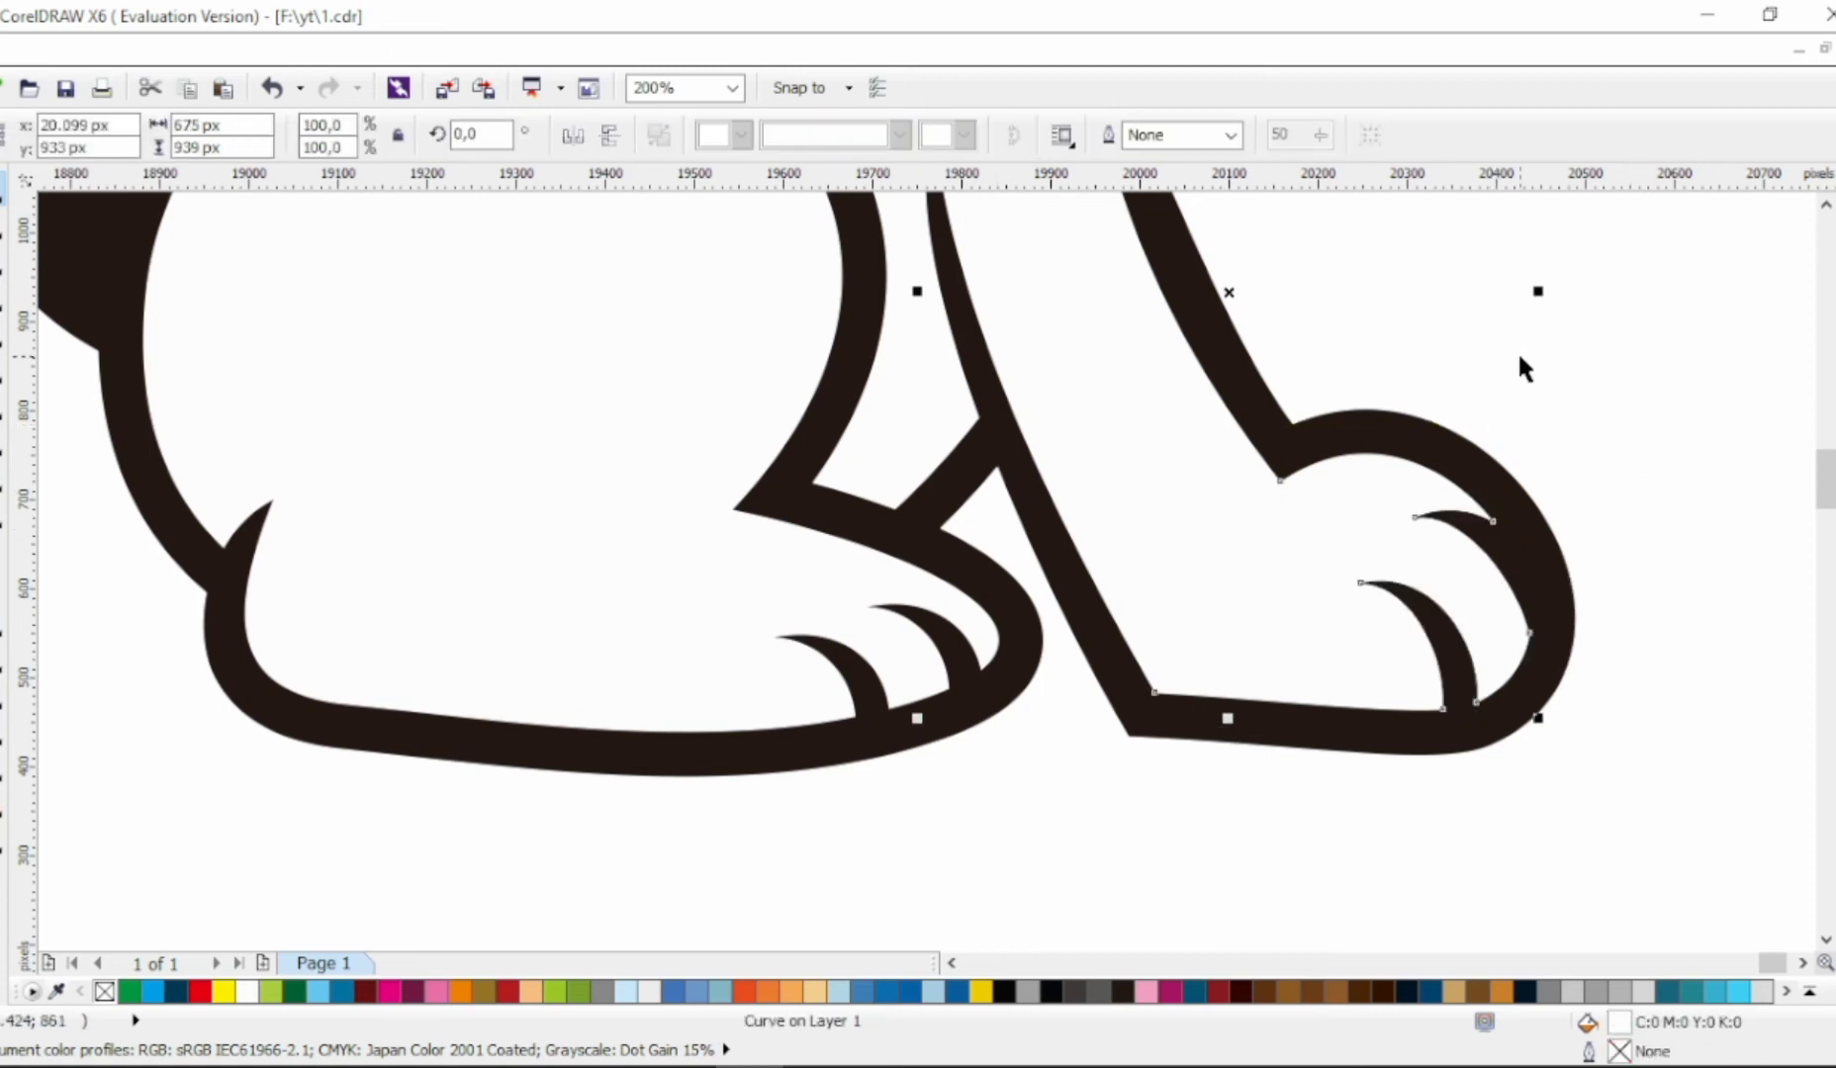
click(1520, 362)
Draw a closed Bézier outline over the dog's back, from the mouth to above the tail
scroll(1389, 660, down, 5)
scroll(1389, 660, up, 2)
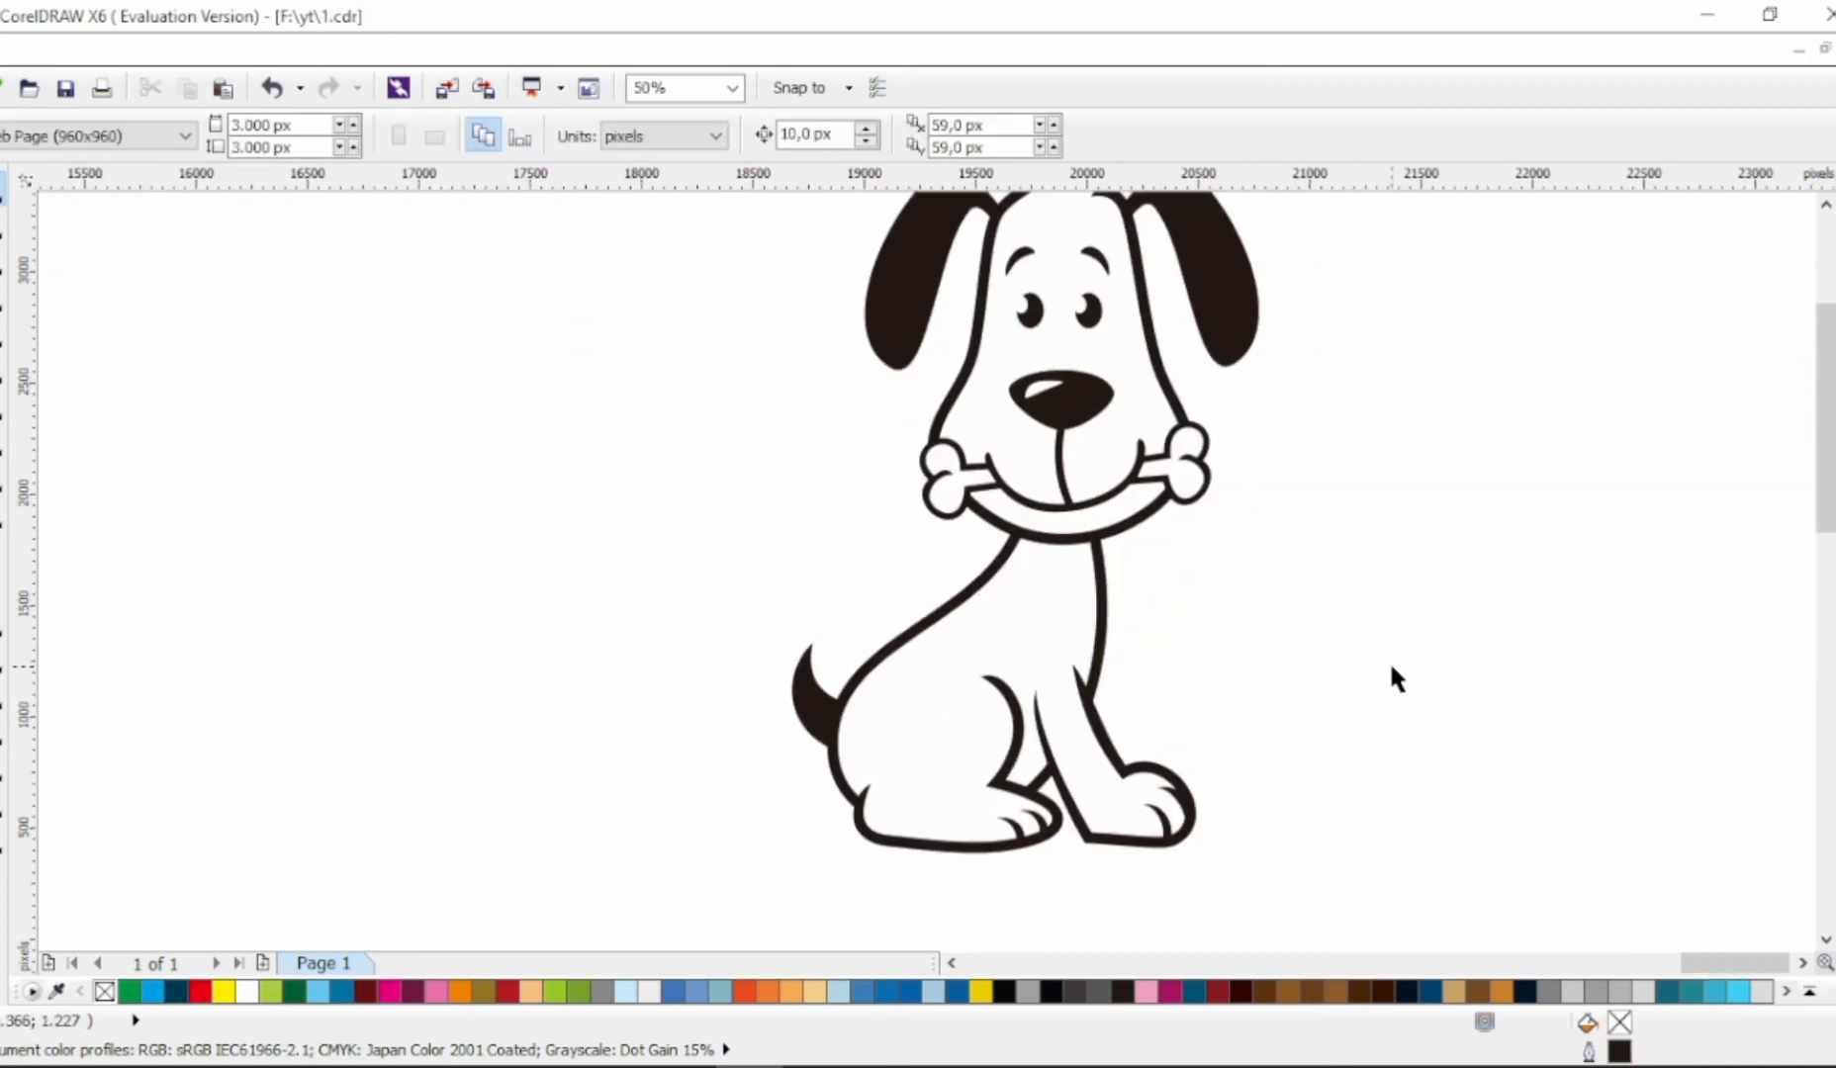
scroll(1262, 596, right, 1)
click(4, 334)
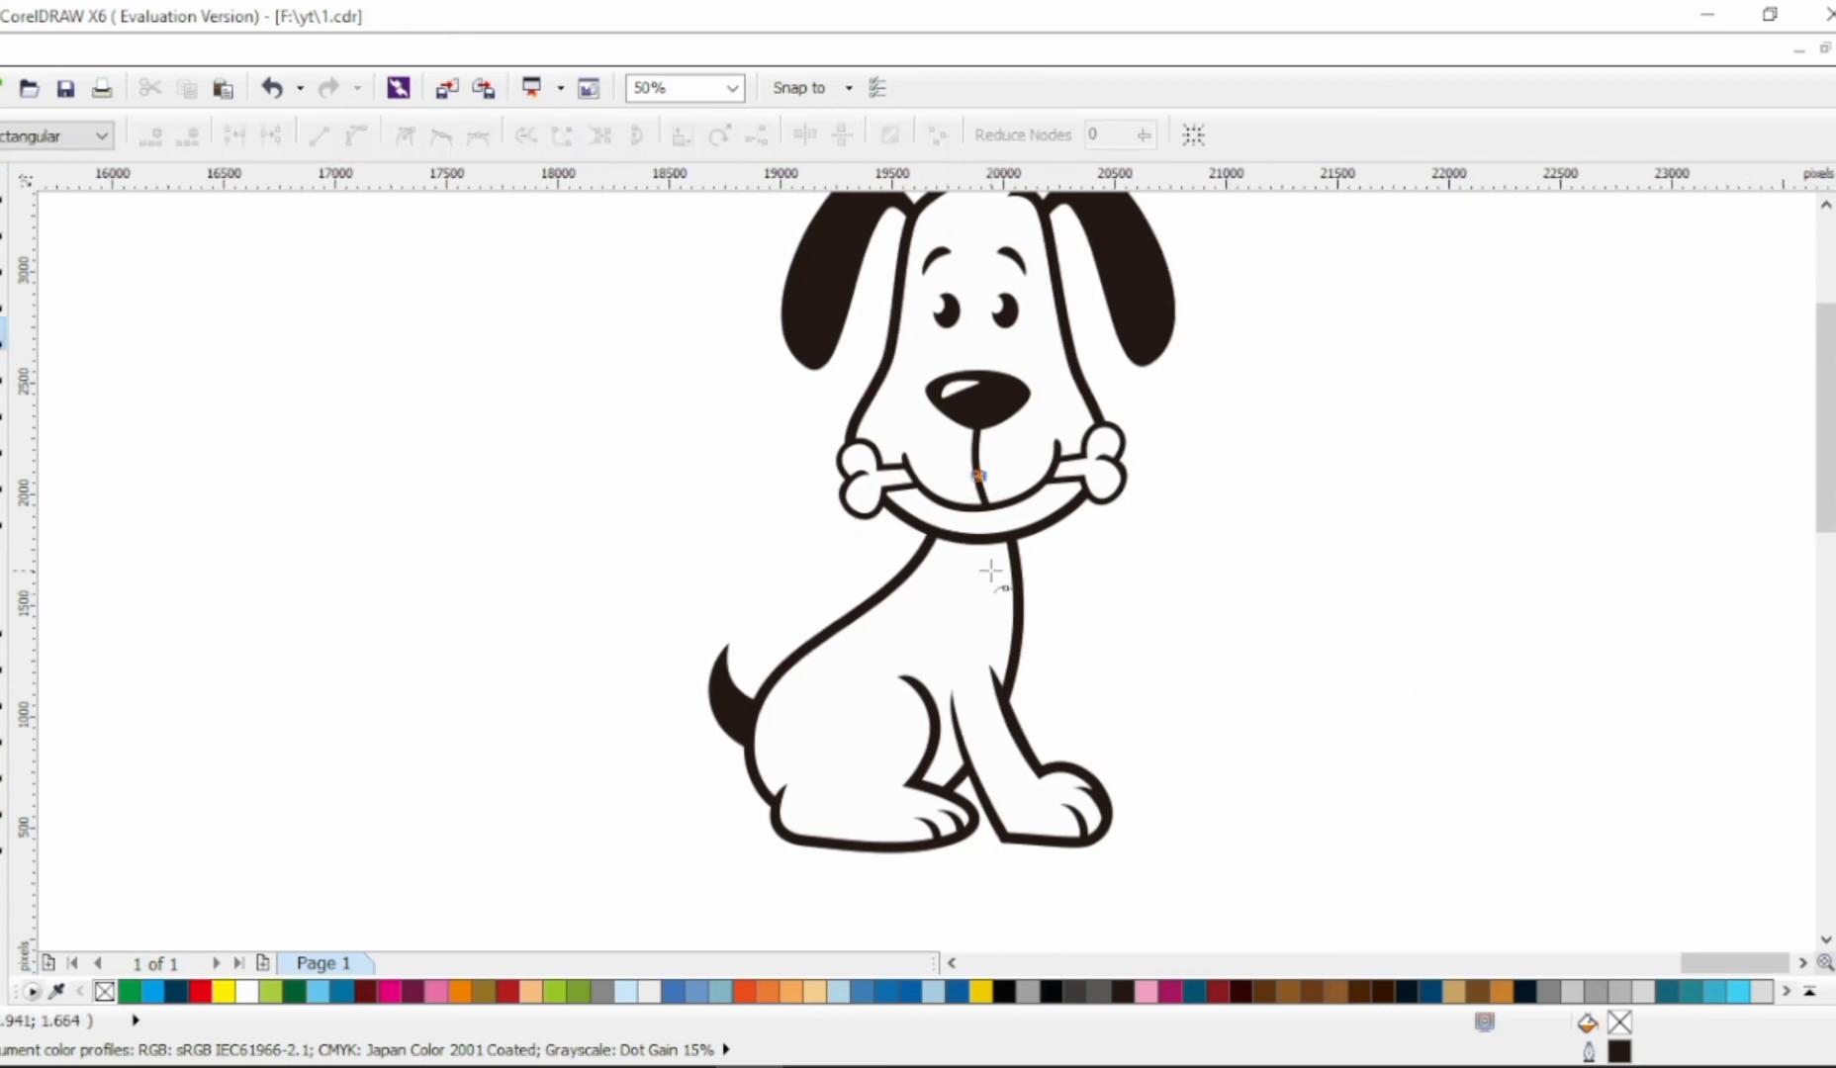
click(758, 660)
click(765, 583)
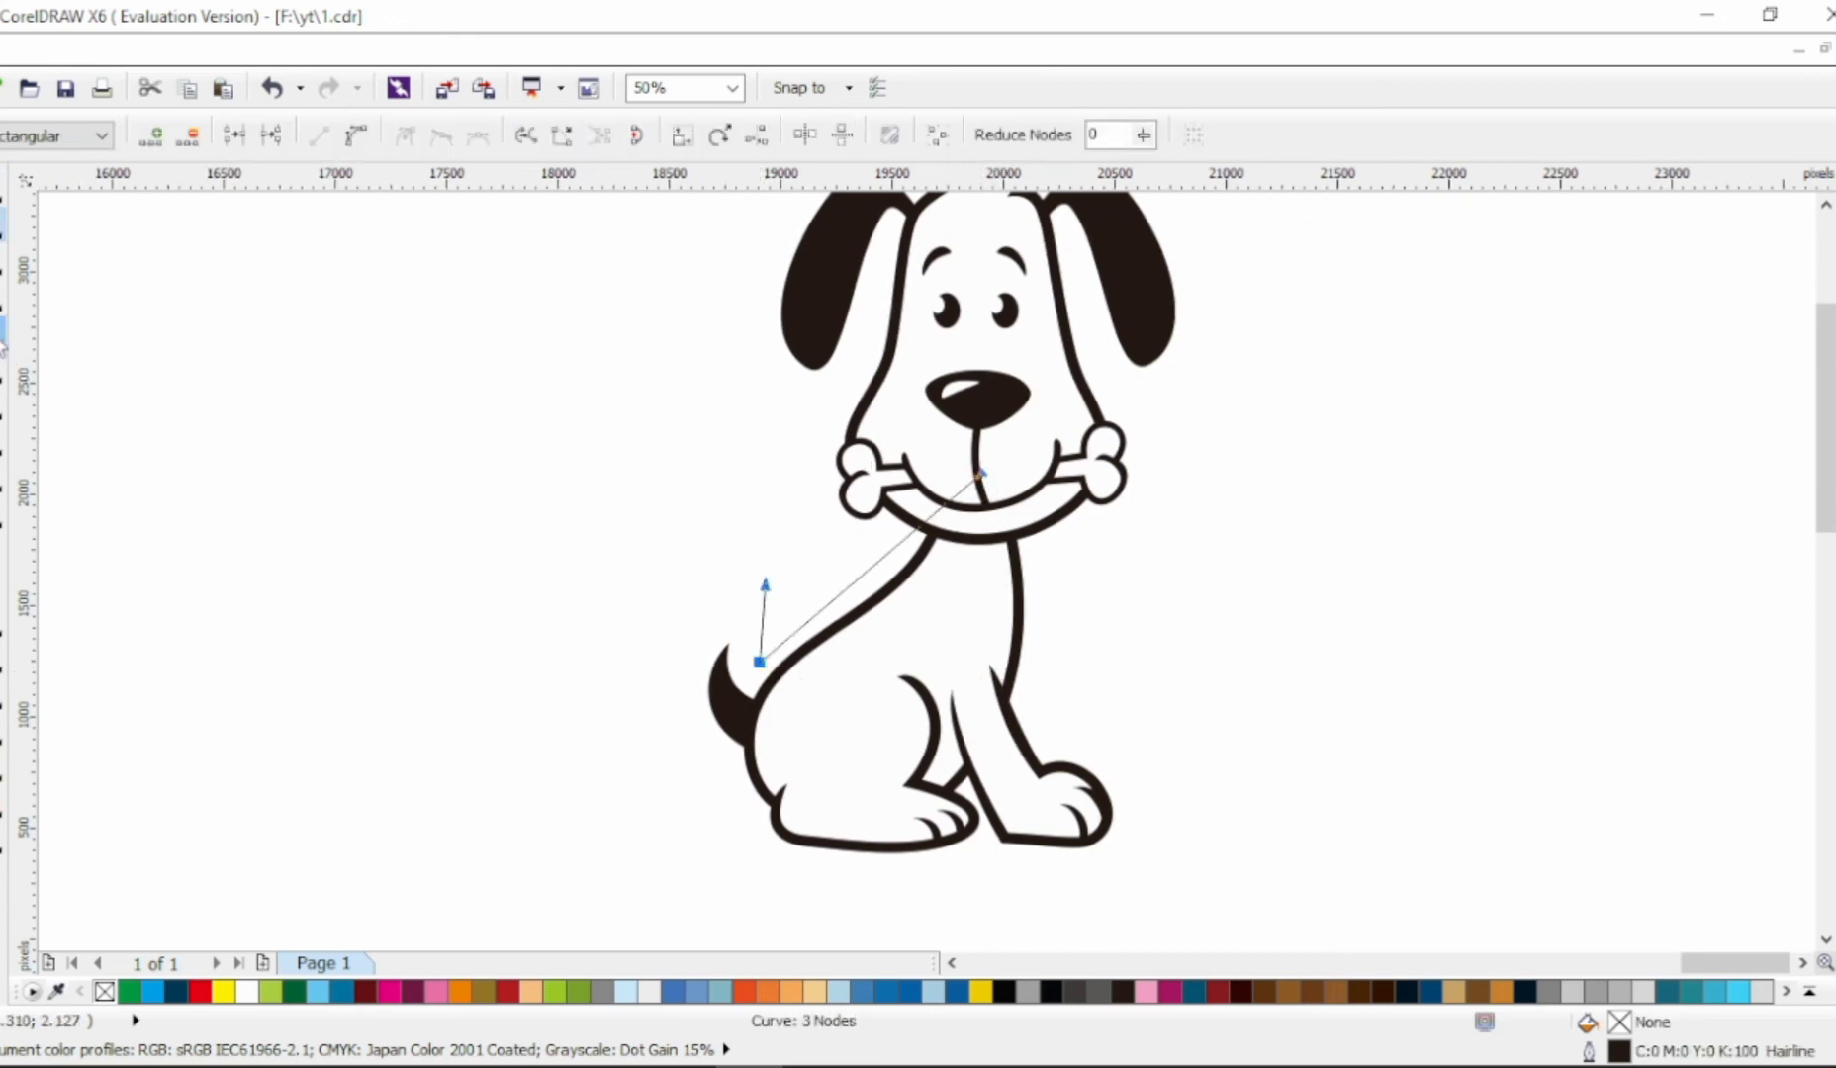
click(978, 478)
Convert the back outline to curves and bend its lower edge into a sweep from the neck to the rump
double_click(4, 223)
click(358, 138)
drag(913, 564, 941, 612)
drag(760, 662, 763, 685)
drag(913, 691, 833, 614)
drag(1005, 622, 1021, 690)
Intersect the back outline with the white body and fill the overlap with light tan C4 M22 Y47 K0
key(space)
shift+click(963, 638)
click(897, 137)
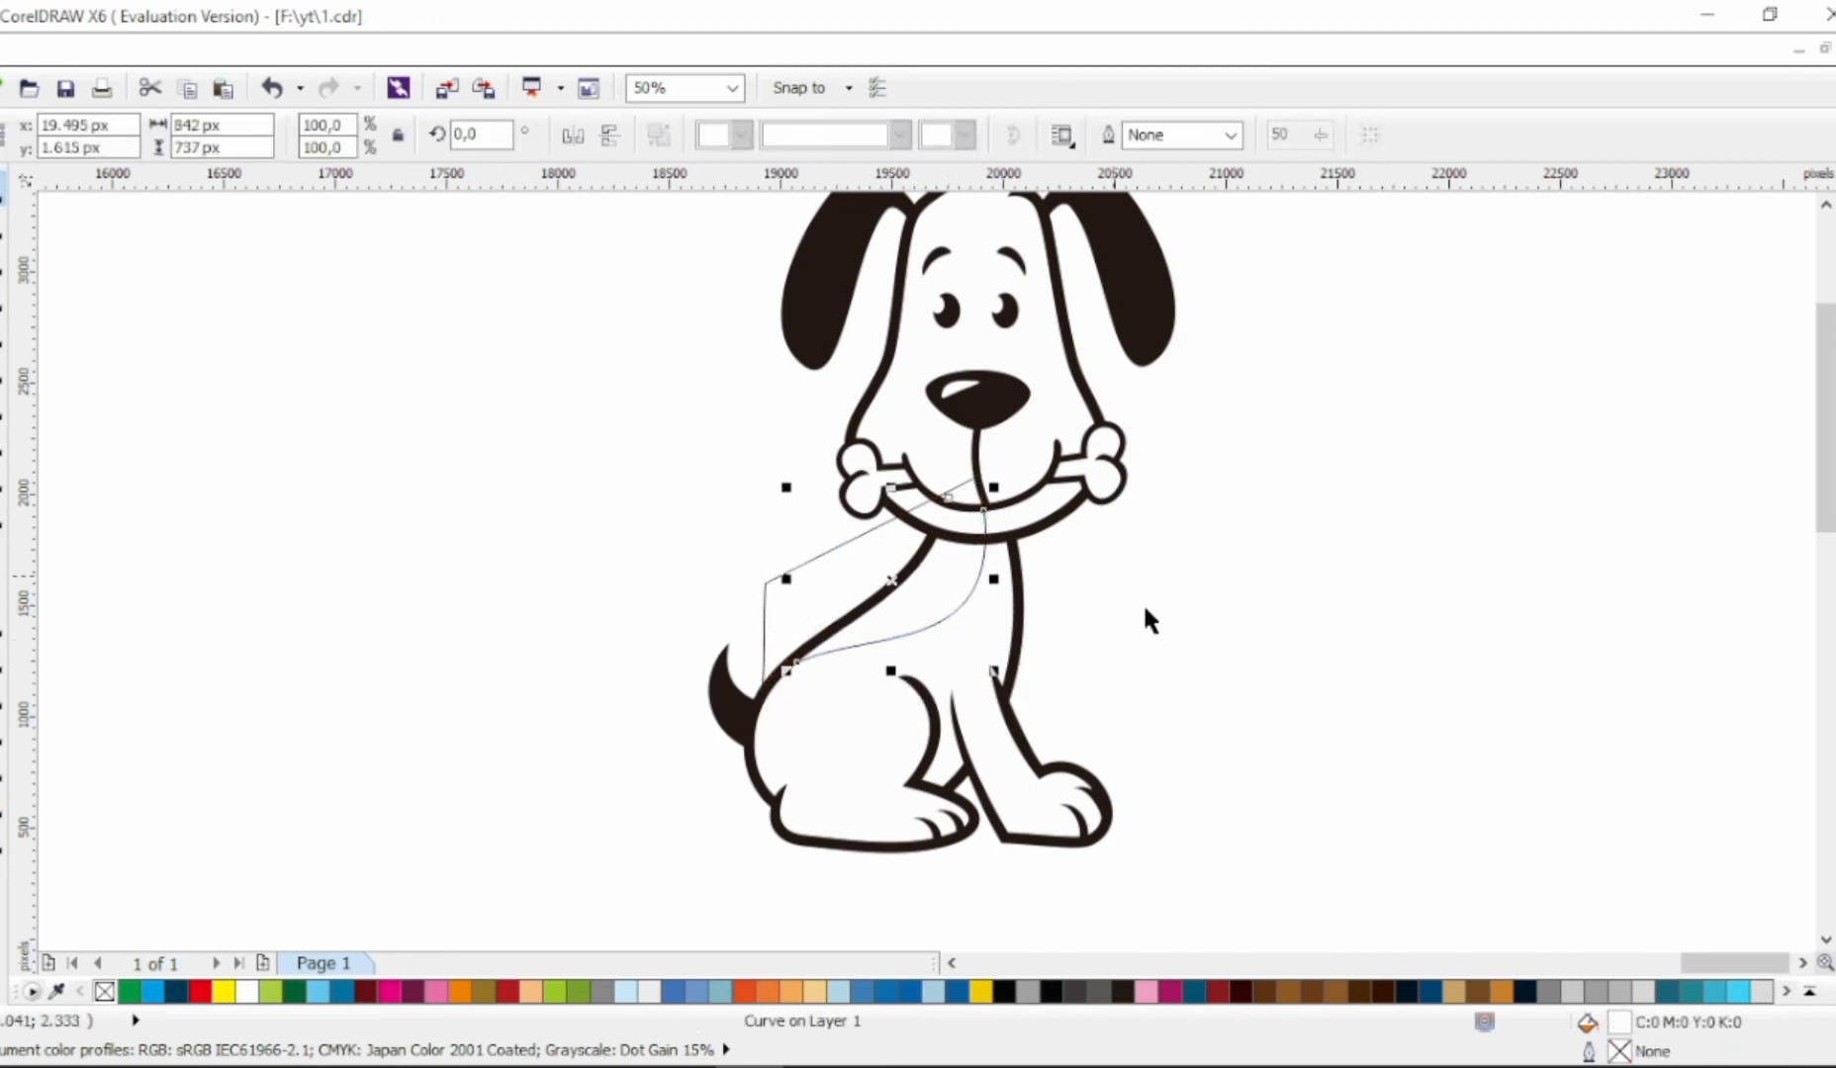
click(790, 991)
click(814, 991)
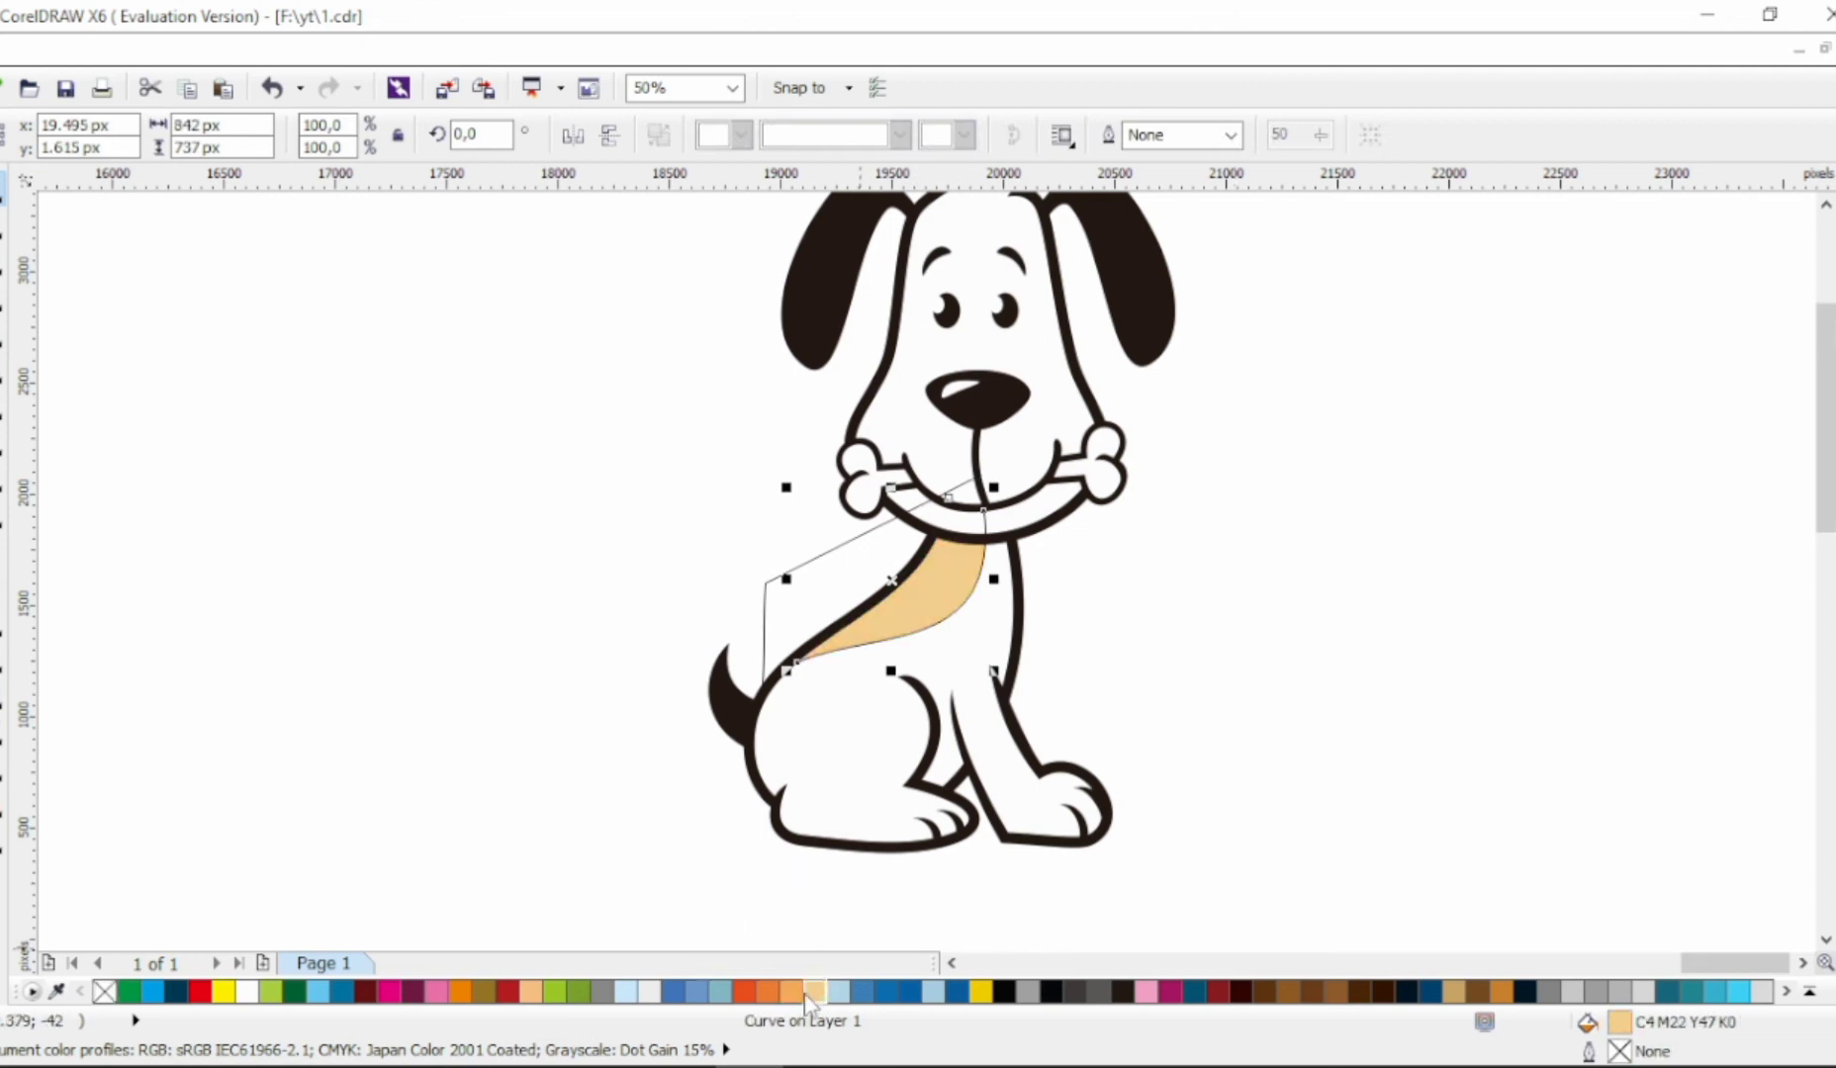
click(1192, 623)
Draw a closed three-node outline over the face's tan-side half, from above the head to nose level, and bend its inner edge around the eye
scroll(1190, 564, up, 1)
key(F10)
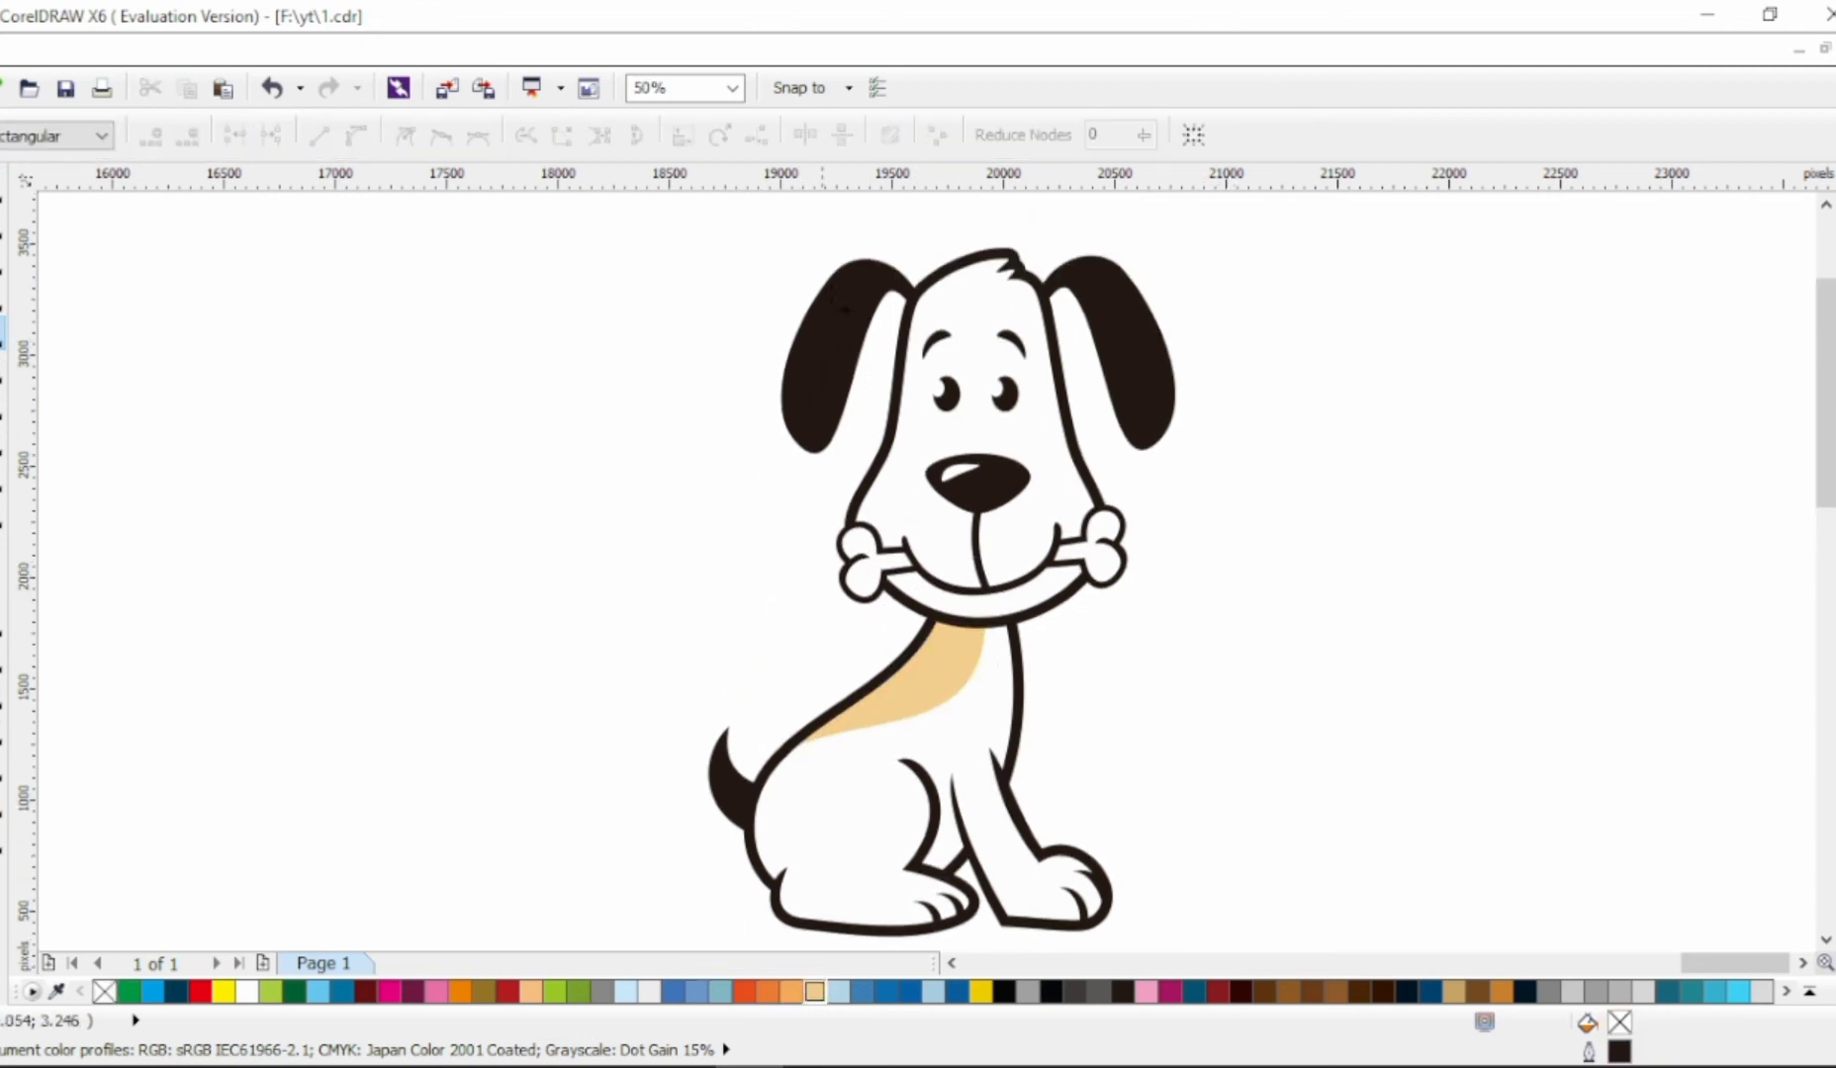
click(856, 465)
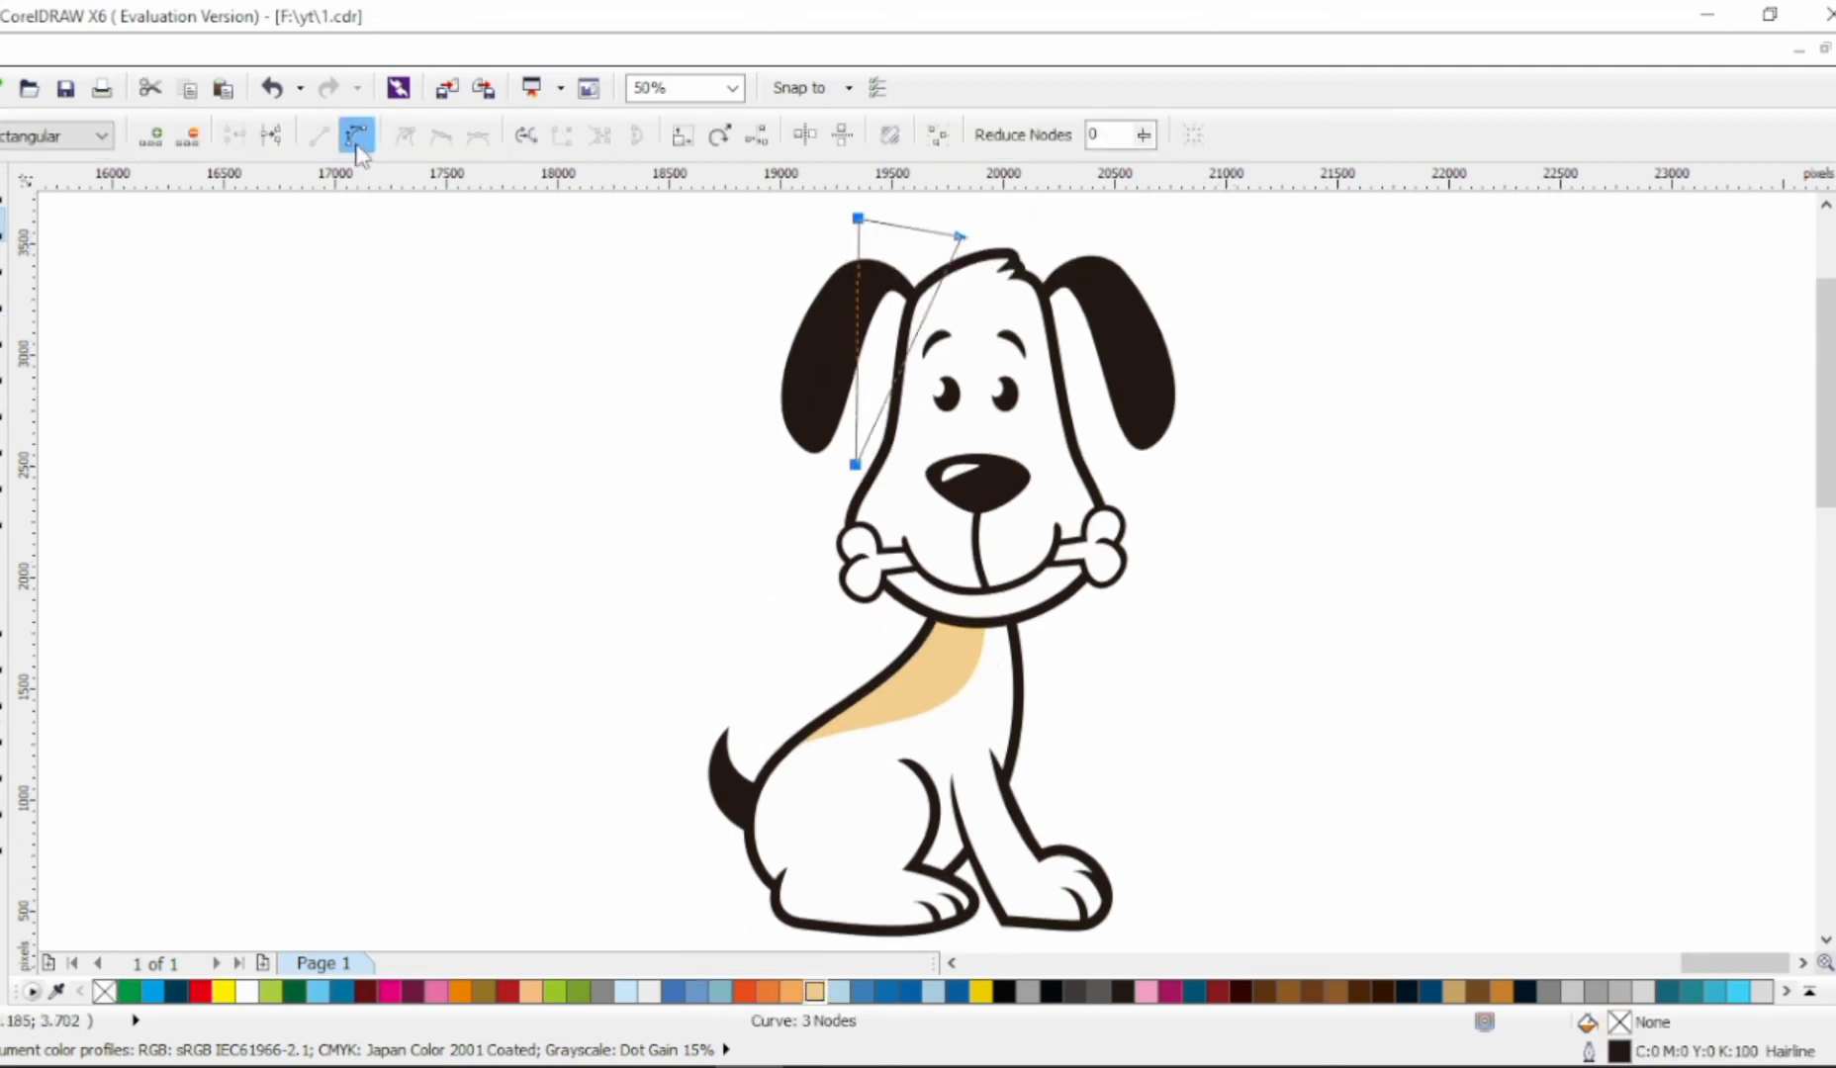
drag(964, 432, 965, 432)
drag(901, 369, 966, 414)
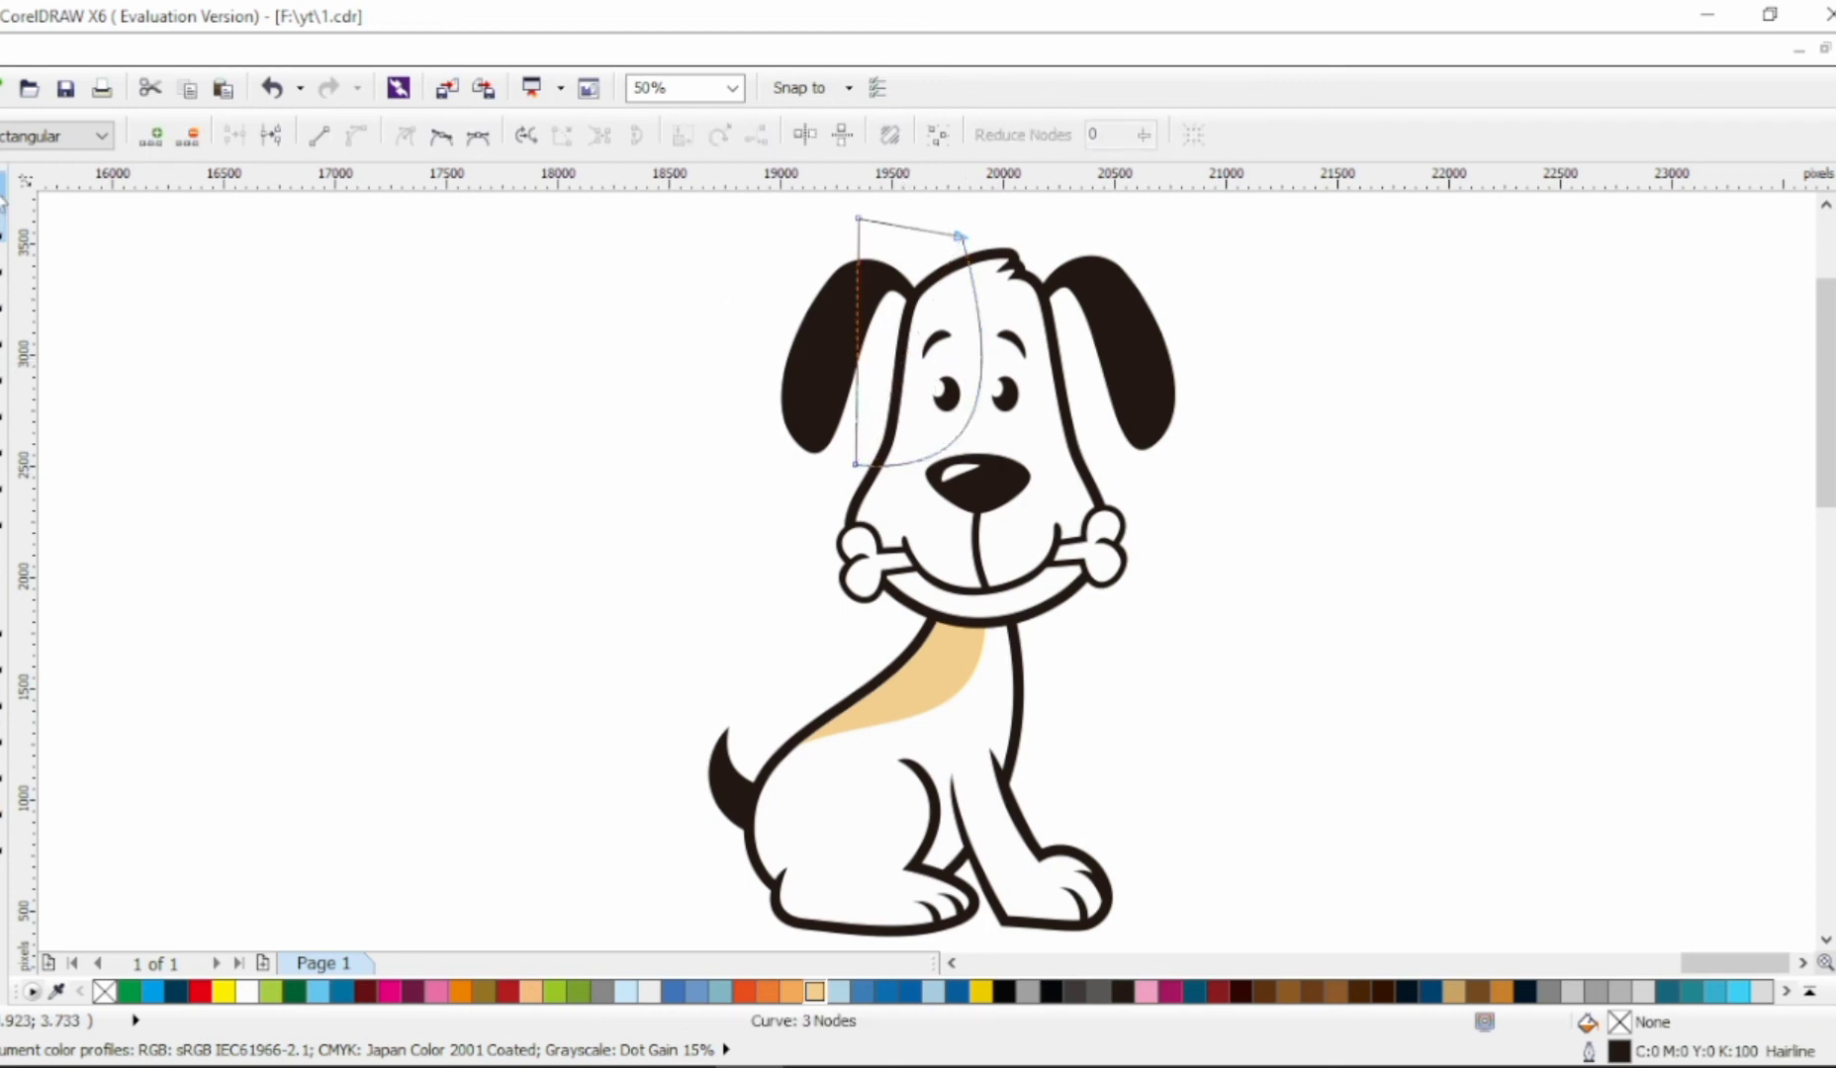
Intersect the face outline with the white head, fill the overlap with light tan C4 M22 Y47 K0, and delete the leftover outline
key(space)
drag(893, 243, 889, 235)
shift+click(944, 297)
click(900, 134)
click(814, 991)
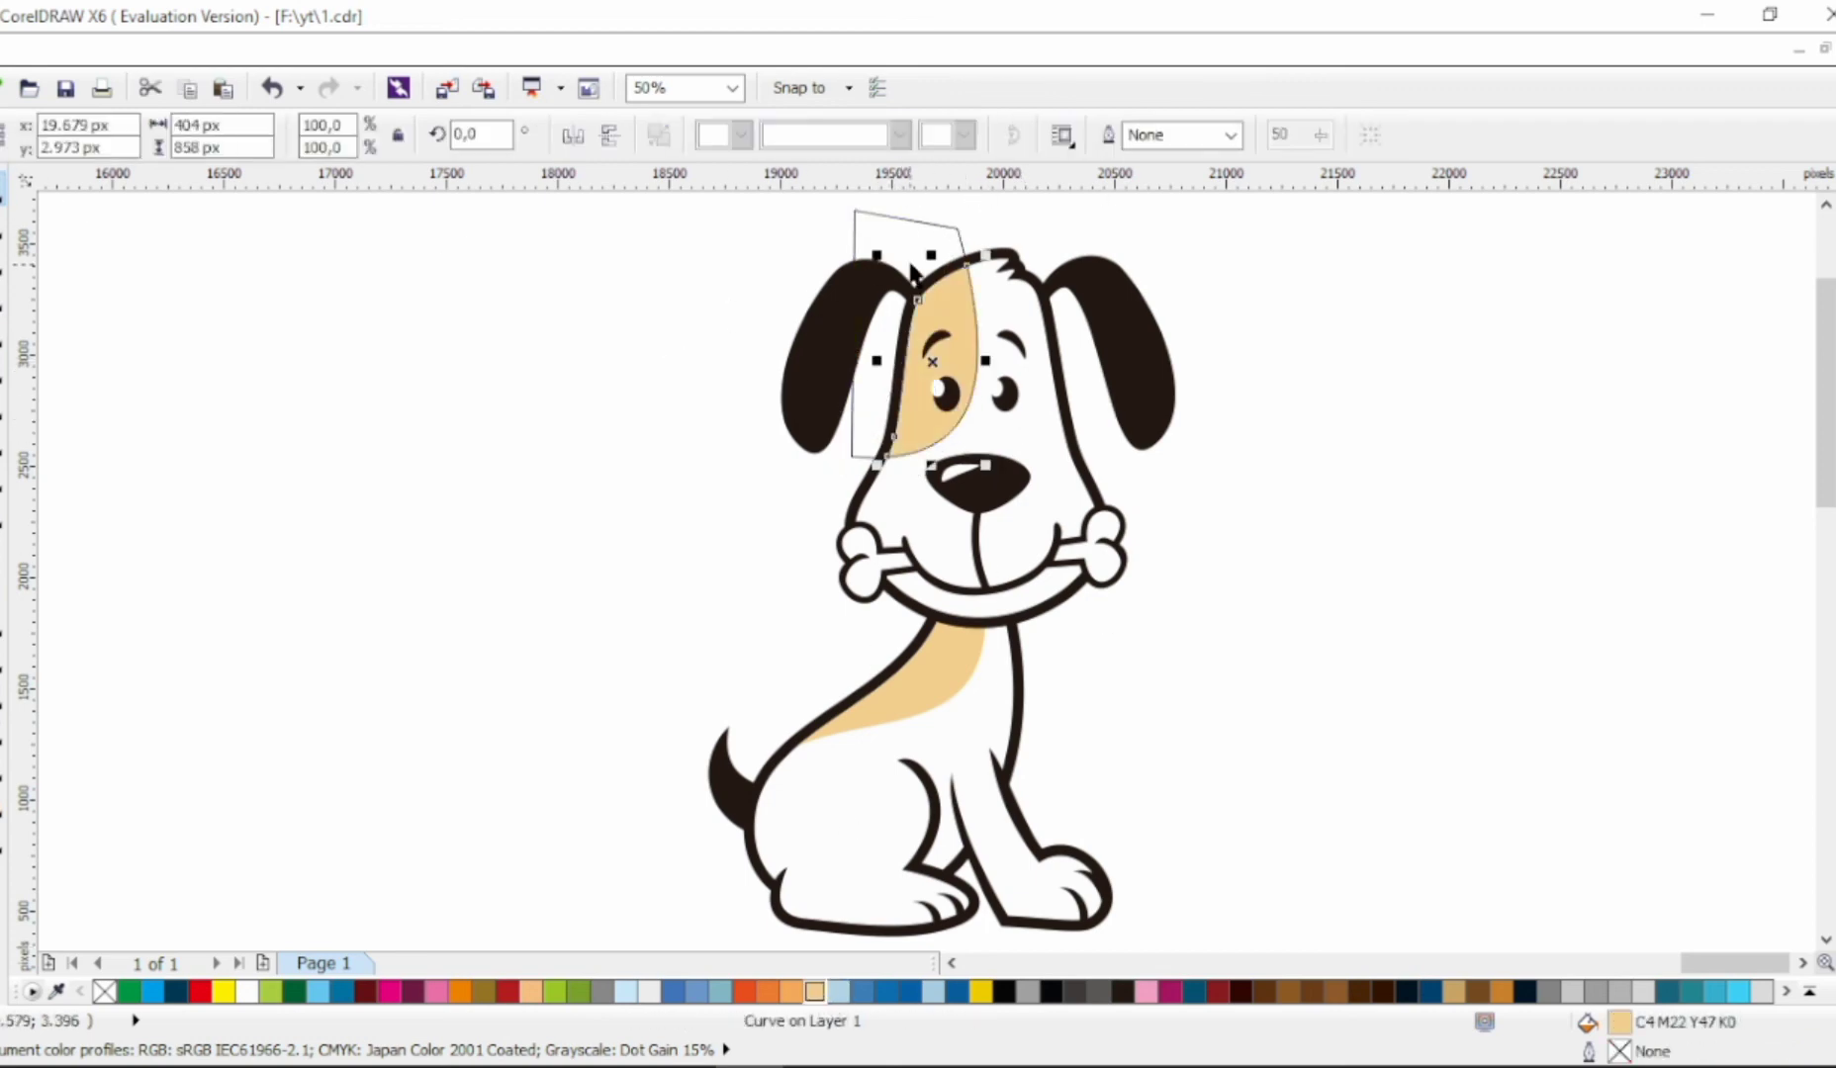
click(857, 243)
key(Delete)
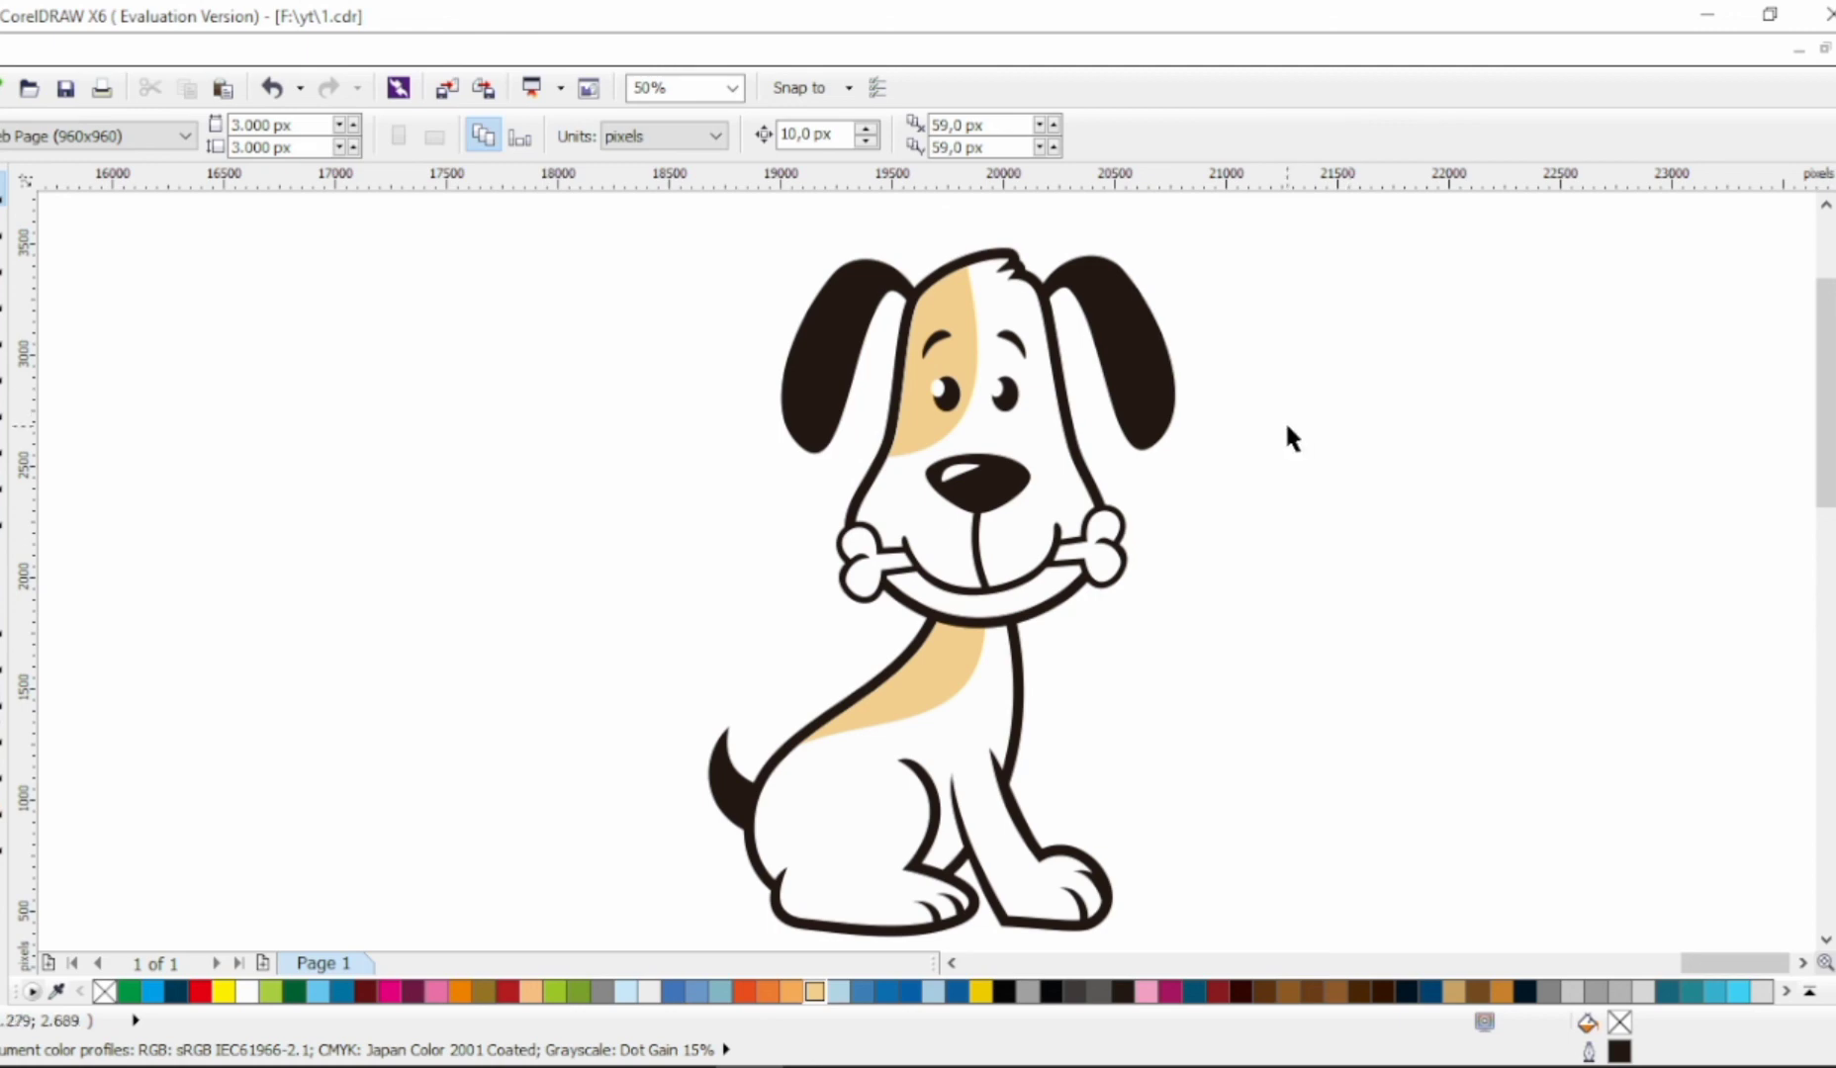
Draw a flat shadow ellipse about 1956 × 287 px under the paws, filled with K70 grey without outline and placed behind the dog
scroll(1286, 428, down, 1)
key(F7)
drag(720, 797, 1158, 861)
click(1832, 297)
right_click(1832, 204)
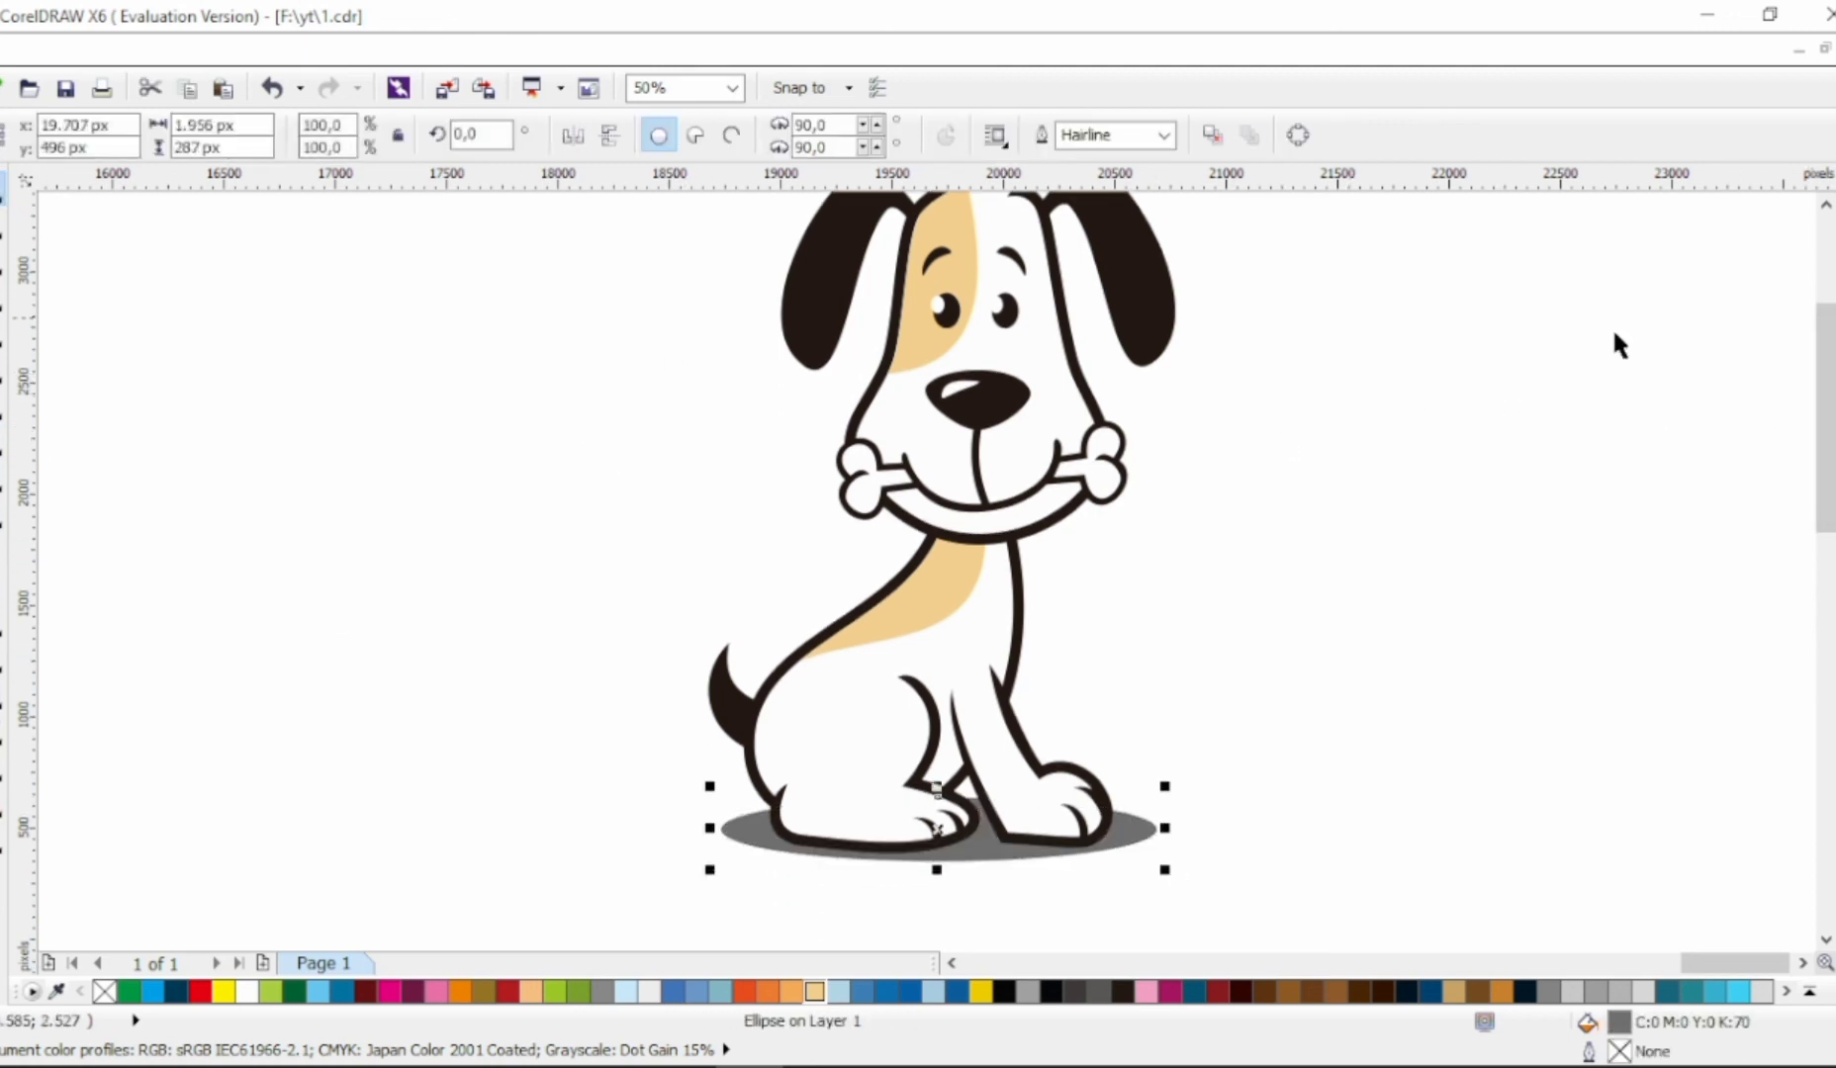
Duplicate the front leg's fill and contour slightly up and forward, placing the copy behind the dog with the shadow ellipse at the very back
click(1469, 421)
scroll(1201, 605, right, 1)
scroll(1212, 601, up, 1)
click(979, 803)
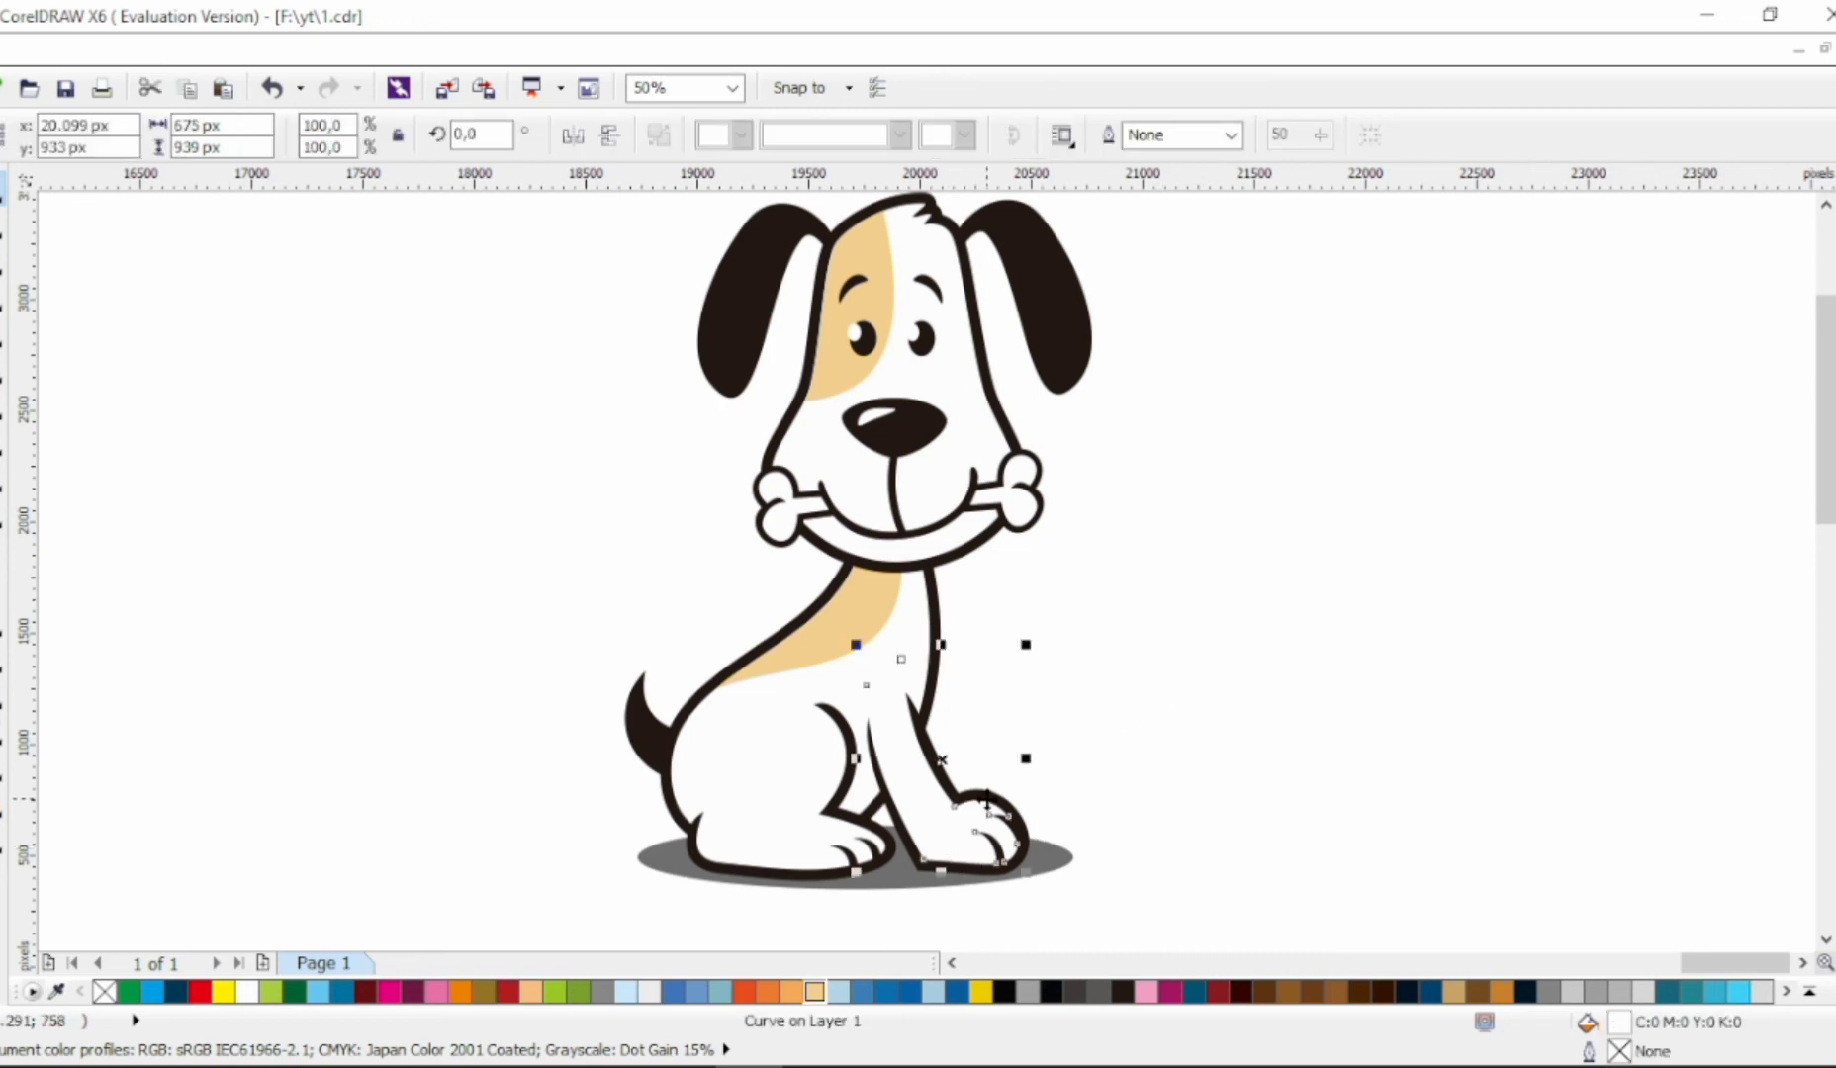
shift+click(987, 803)
drag(945, 806, 974, 784)
key(shift+Page_Down)
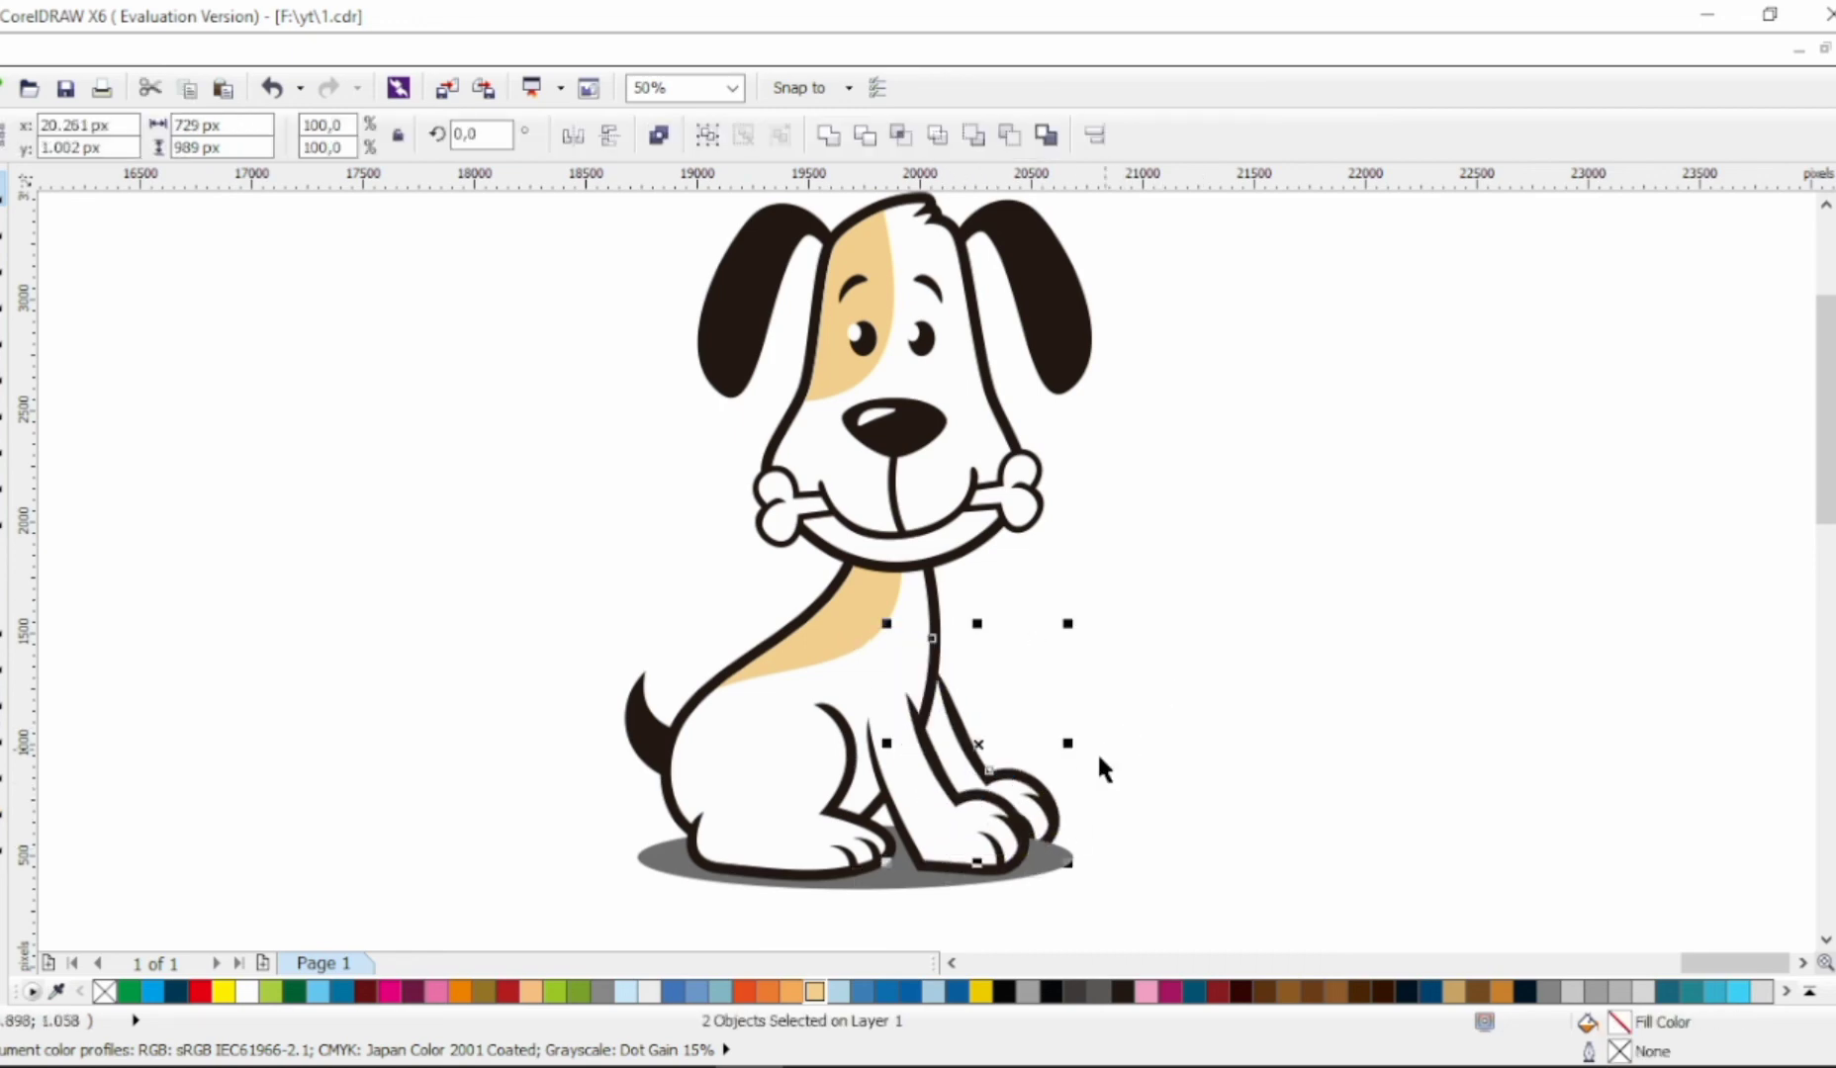
click(1057, 858)
key(shift+Page_Down)
Move the duplicated far front leg slightly closer to the near front leg
click(1114, 790)
scroll(1115, 790, right, 1)
click(995, 787)
shift+click(997, 778)
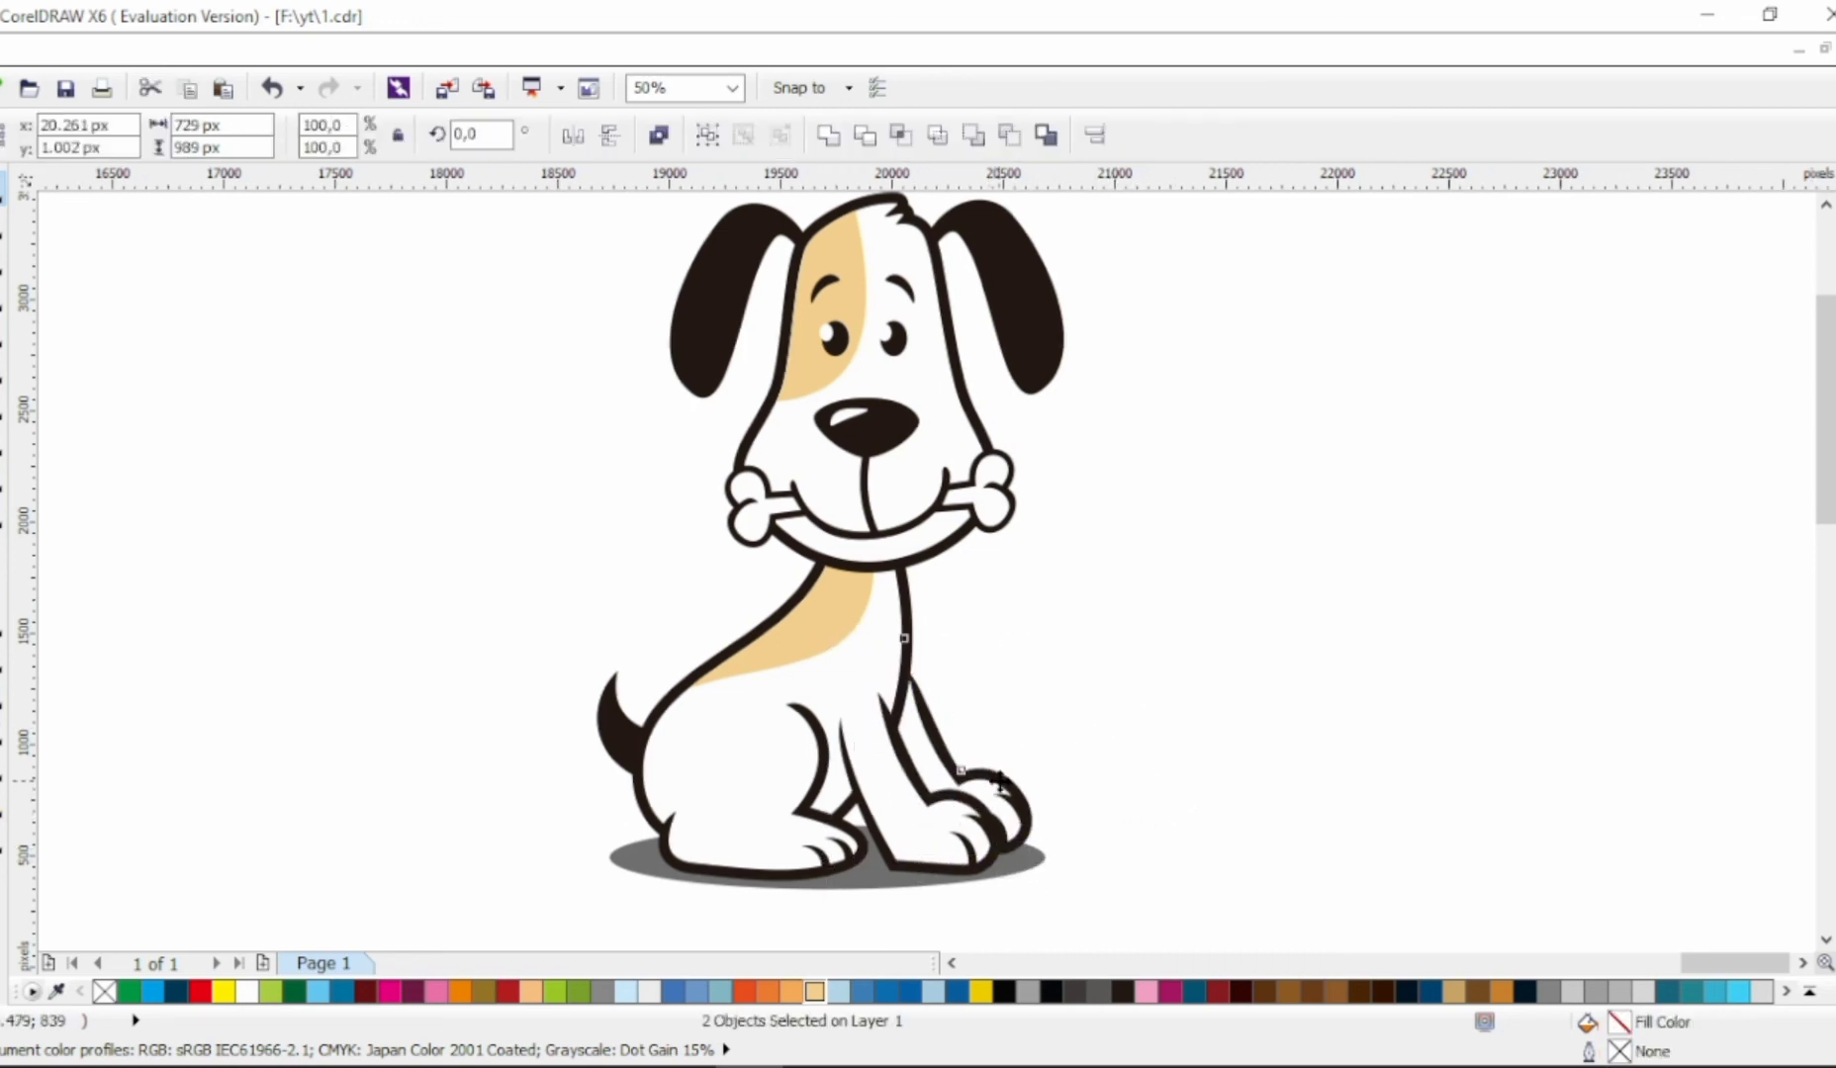
drag(997, 780, 983, 776)
click(1100, 797)
key(ctrl+z)
Make the shadow ellipse slightly taller and recolor it light grey, with the whole finished dog framed in view
click(1038, 856)
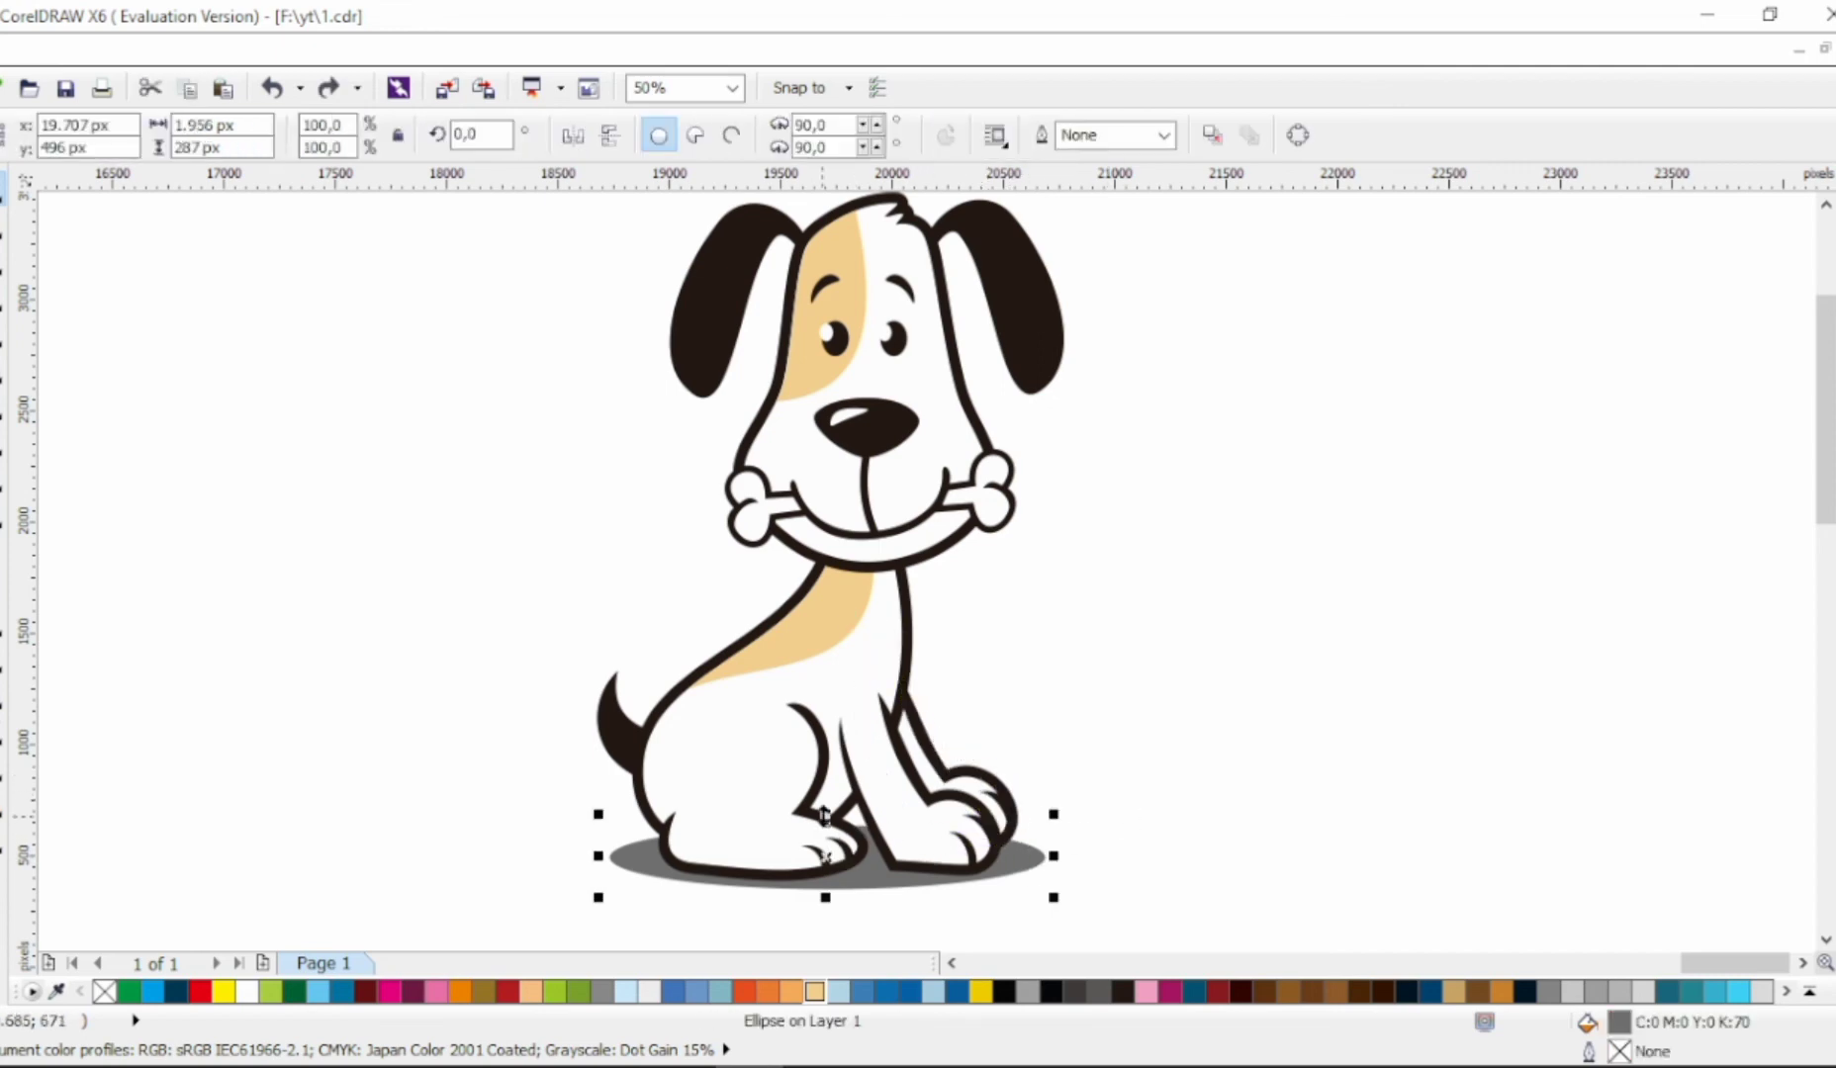
drag(824, 819, 824, 803)
click(1573, 991)
click(1035, 595)
key(F3)
key(z)
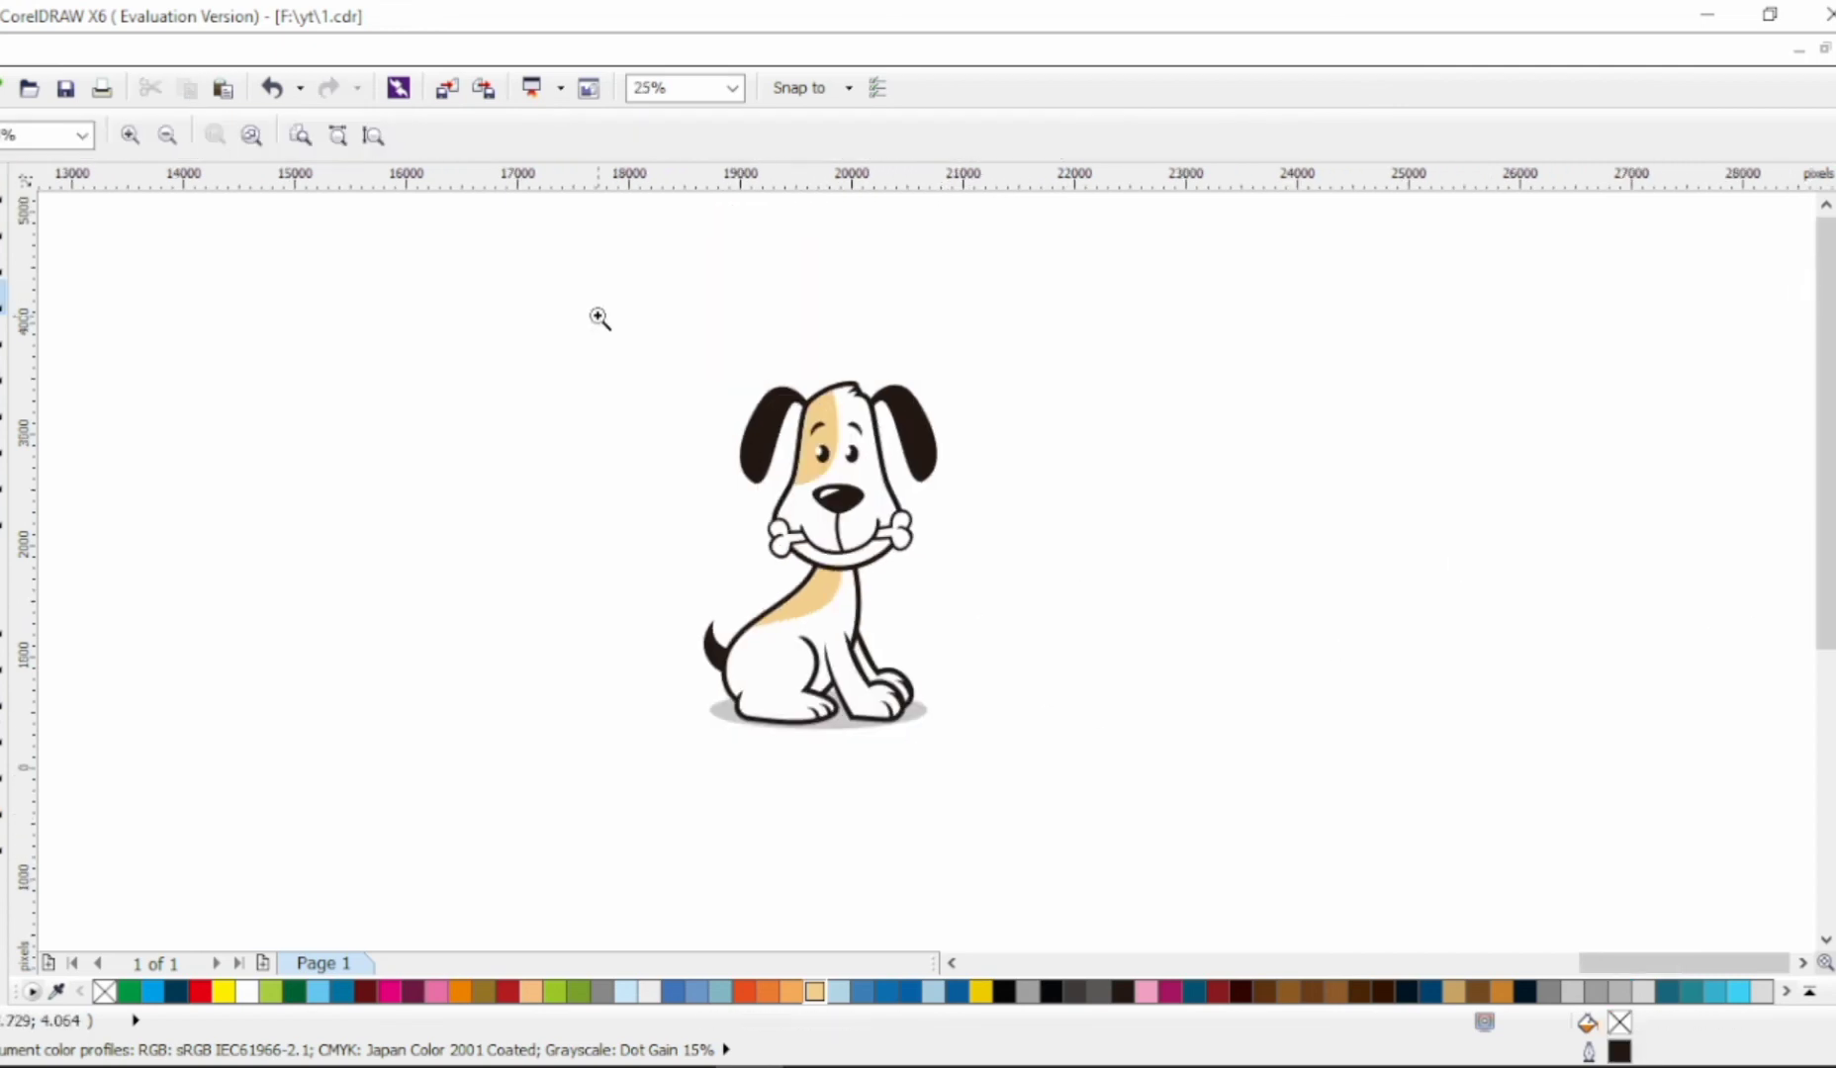
drag(609, 301, 1059, 782)
click(4, 185)
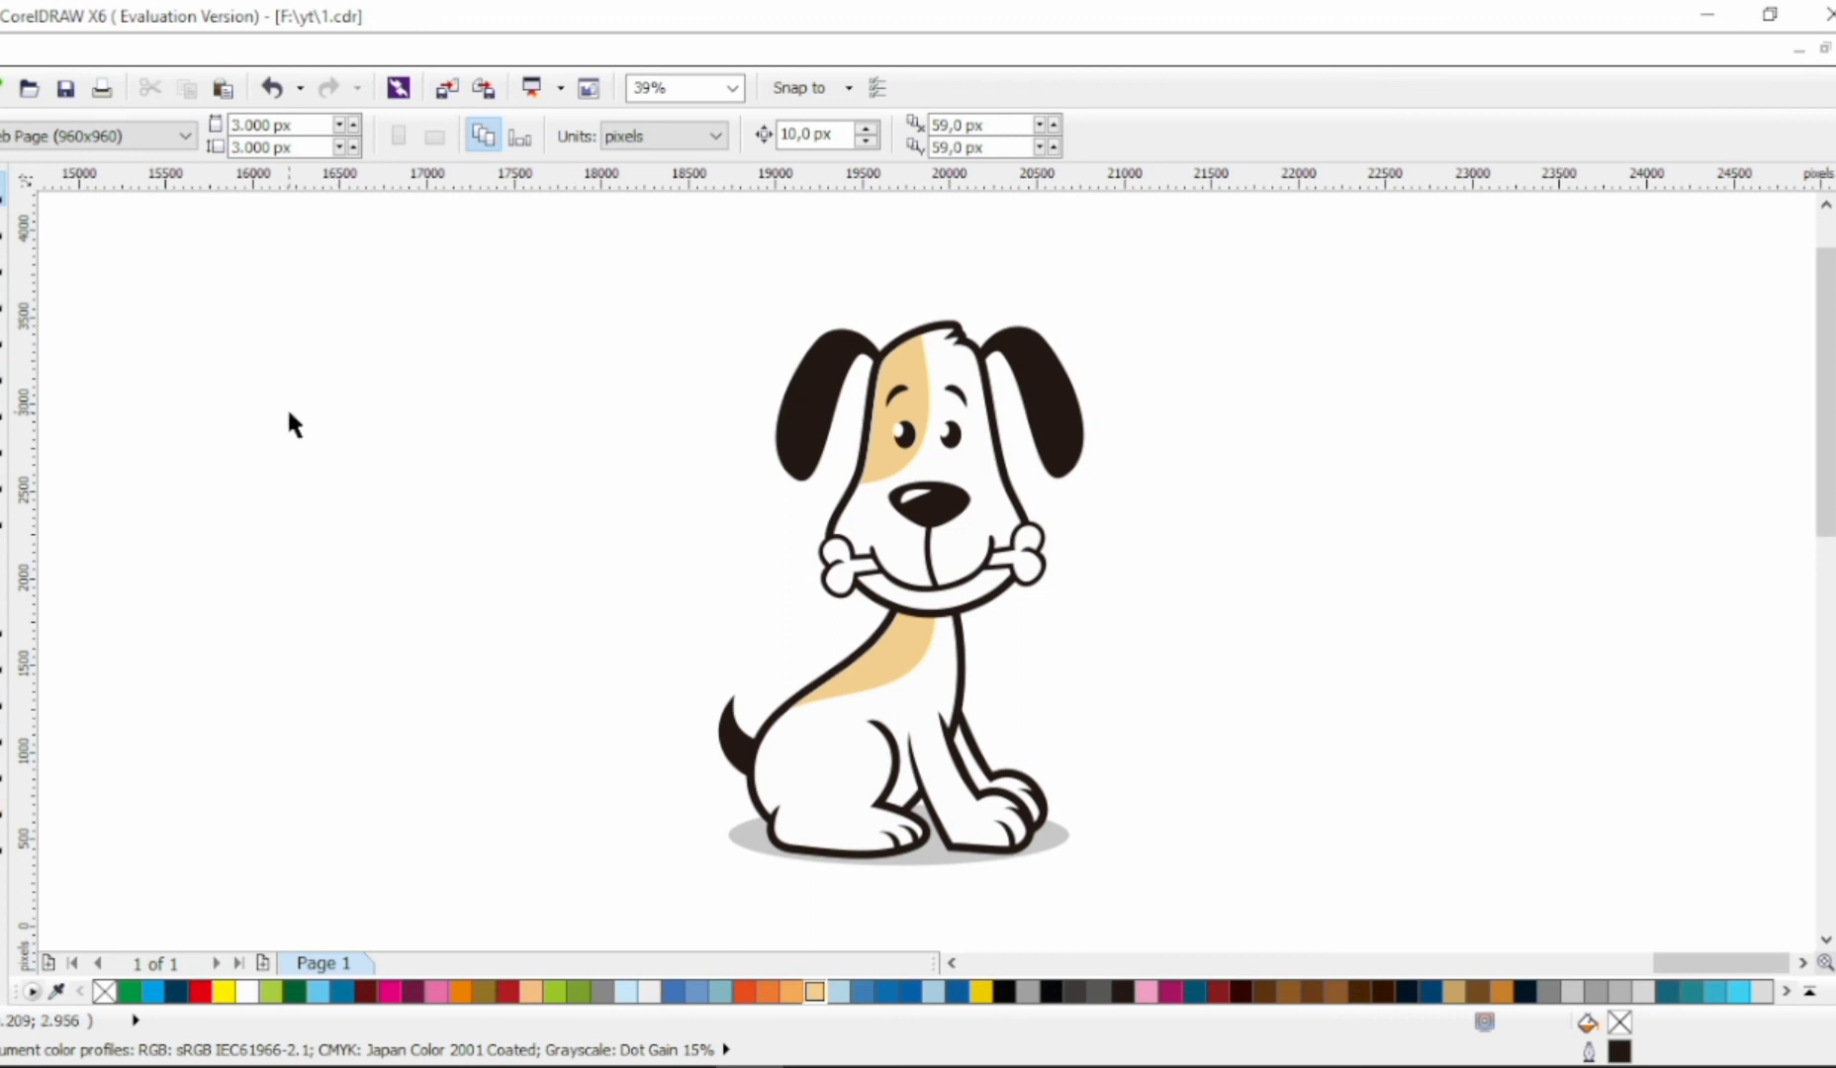